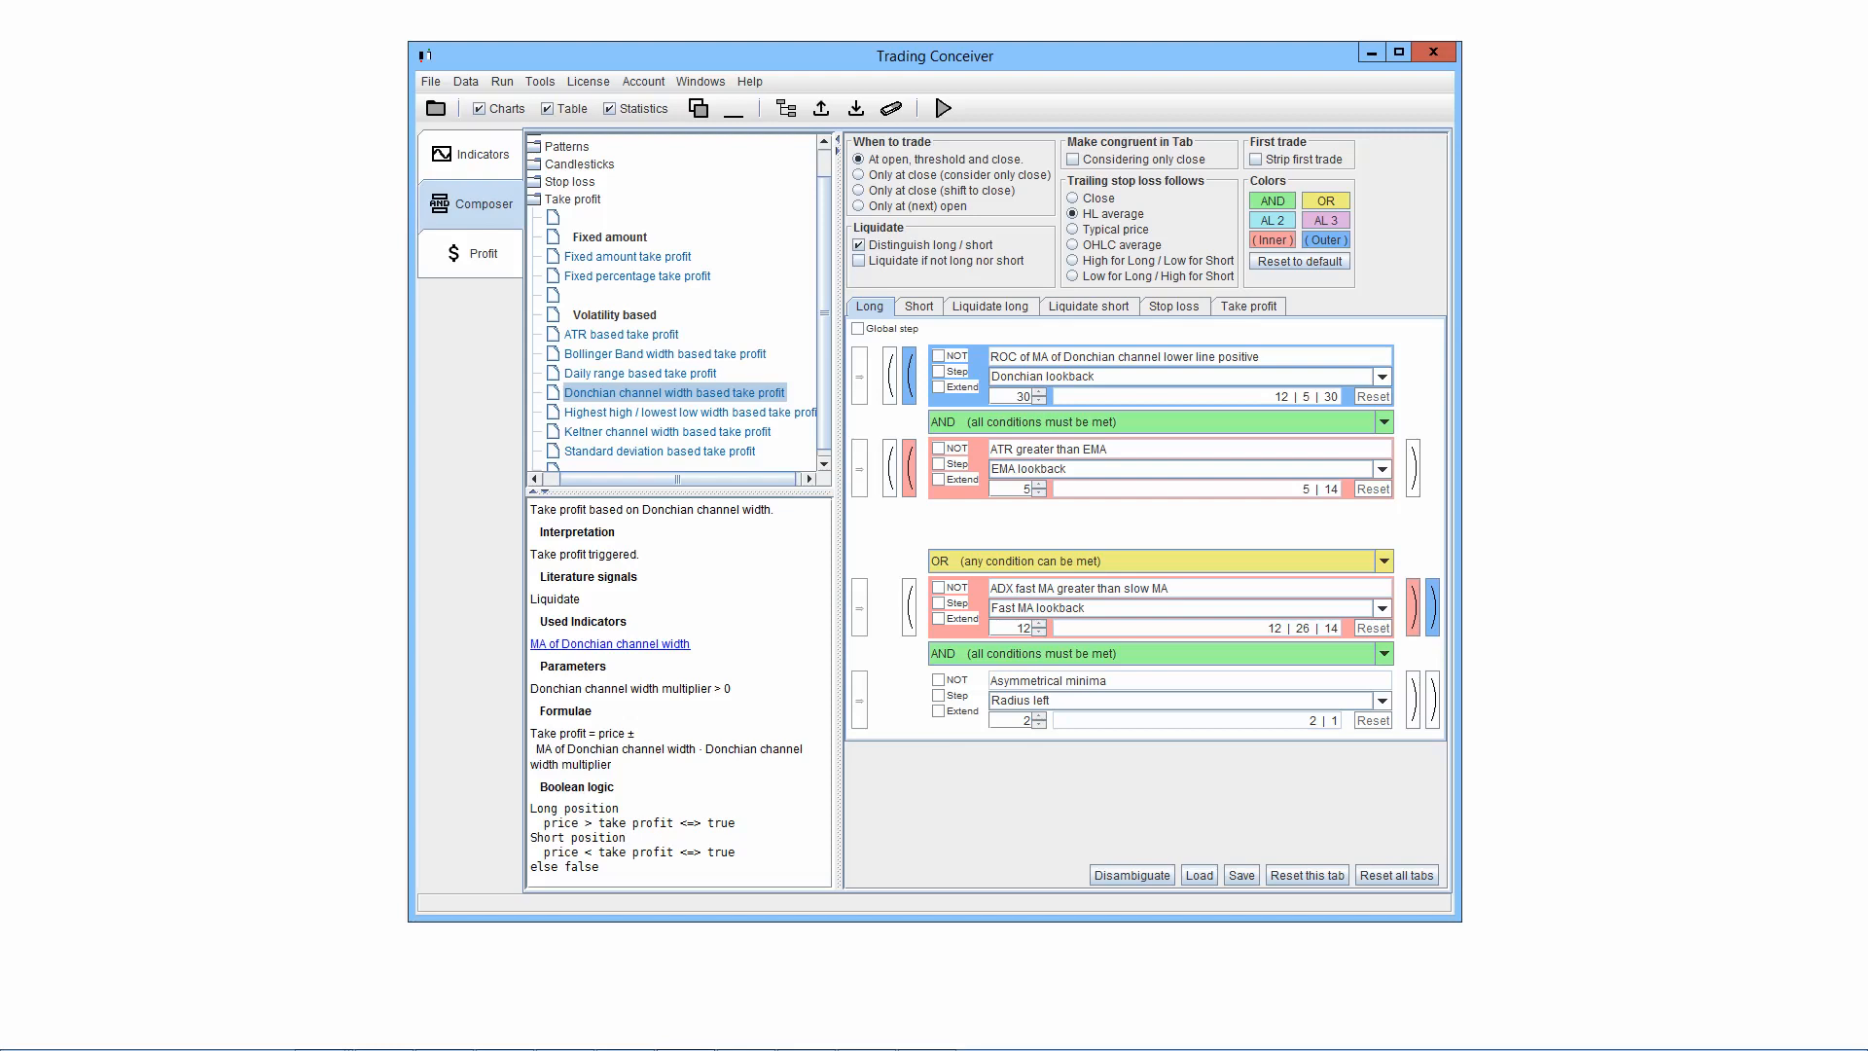
View the Profit settings and return to the Composer.
left_click(471, 253)
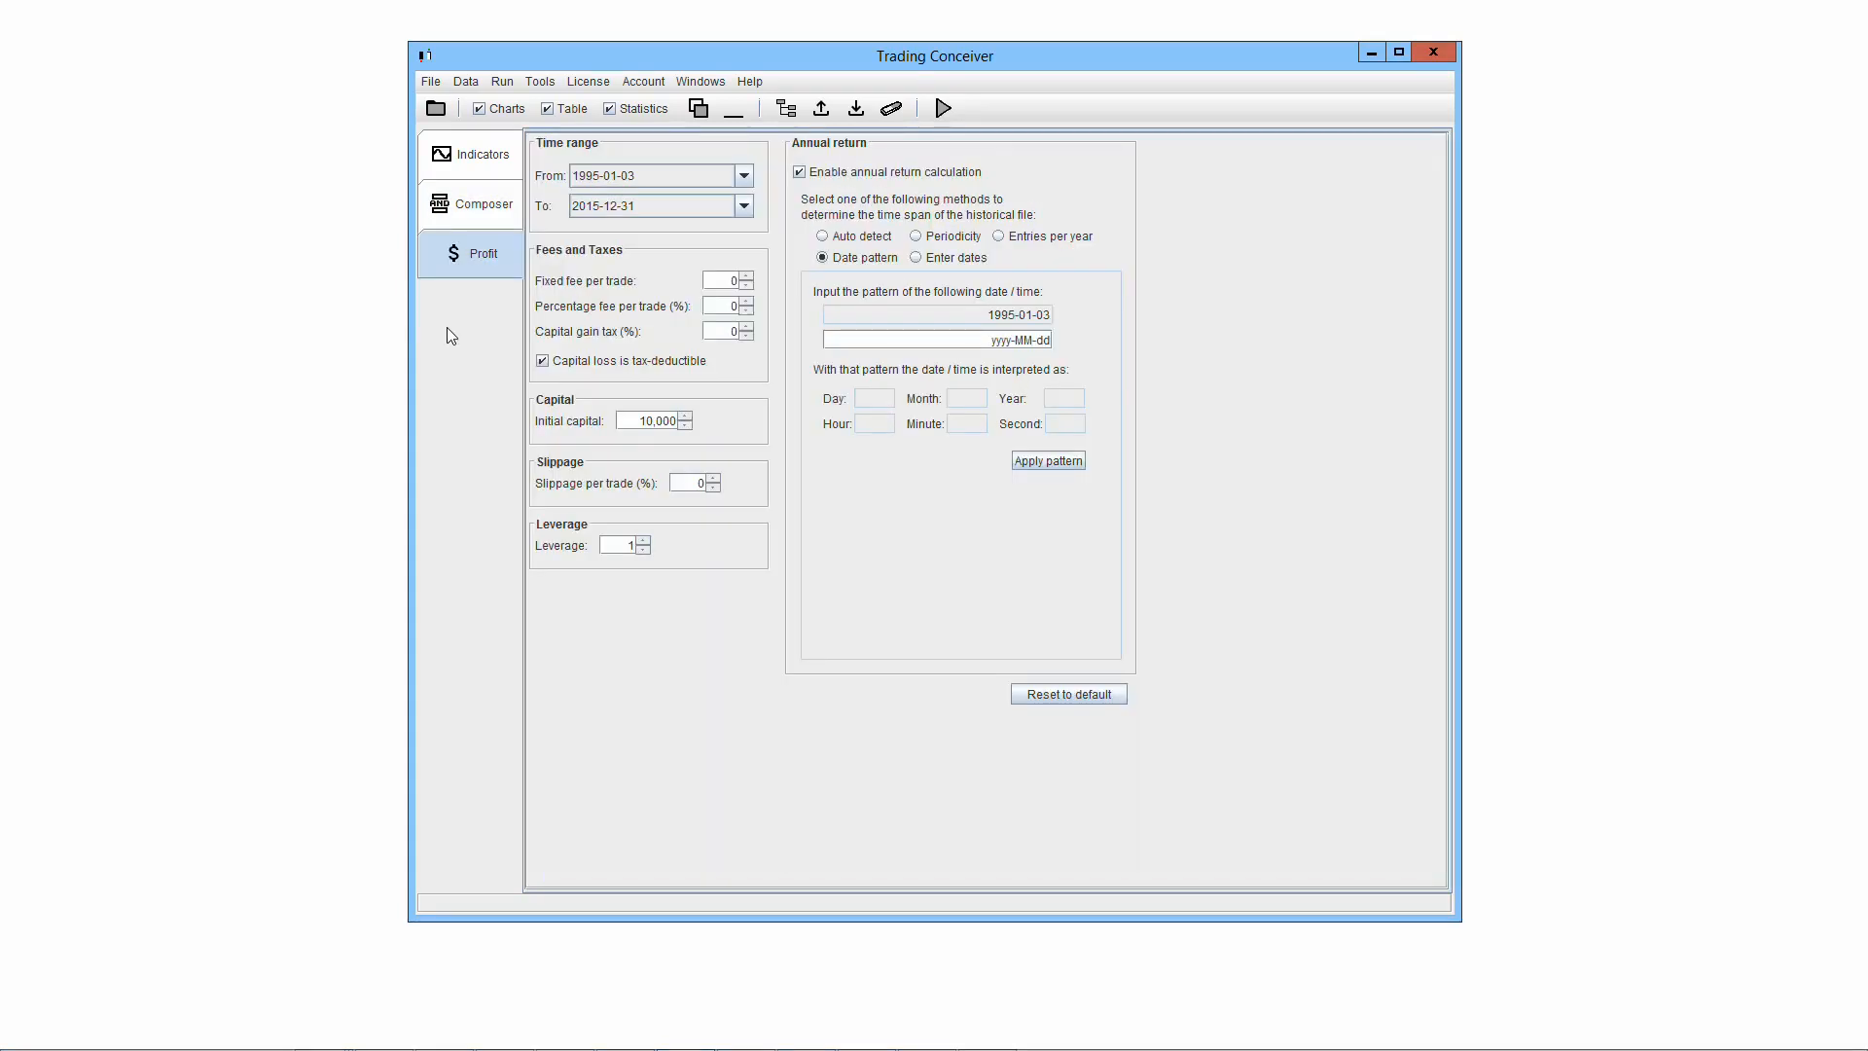
left_click(488, 205)
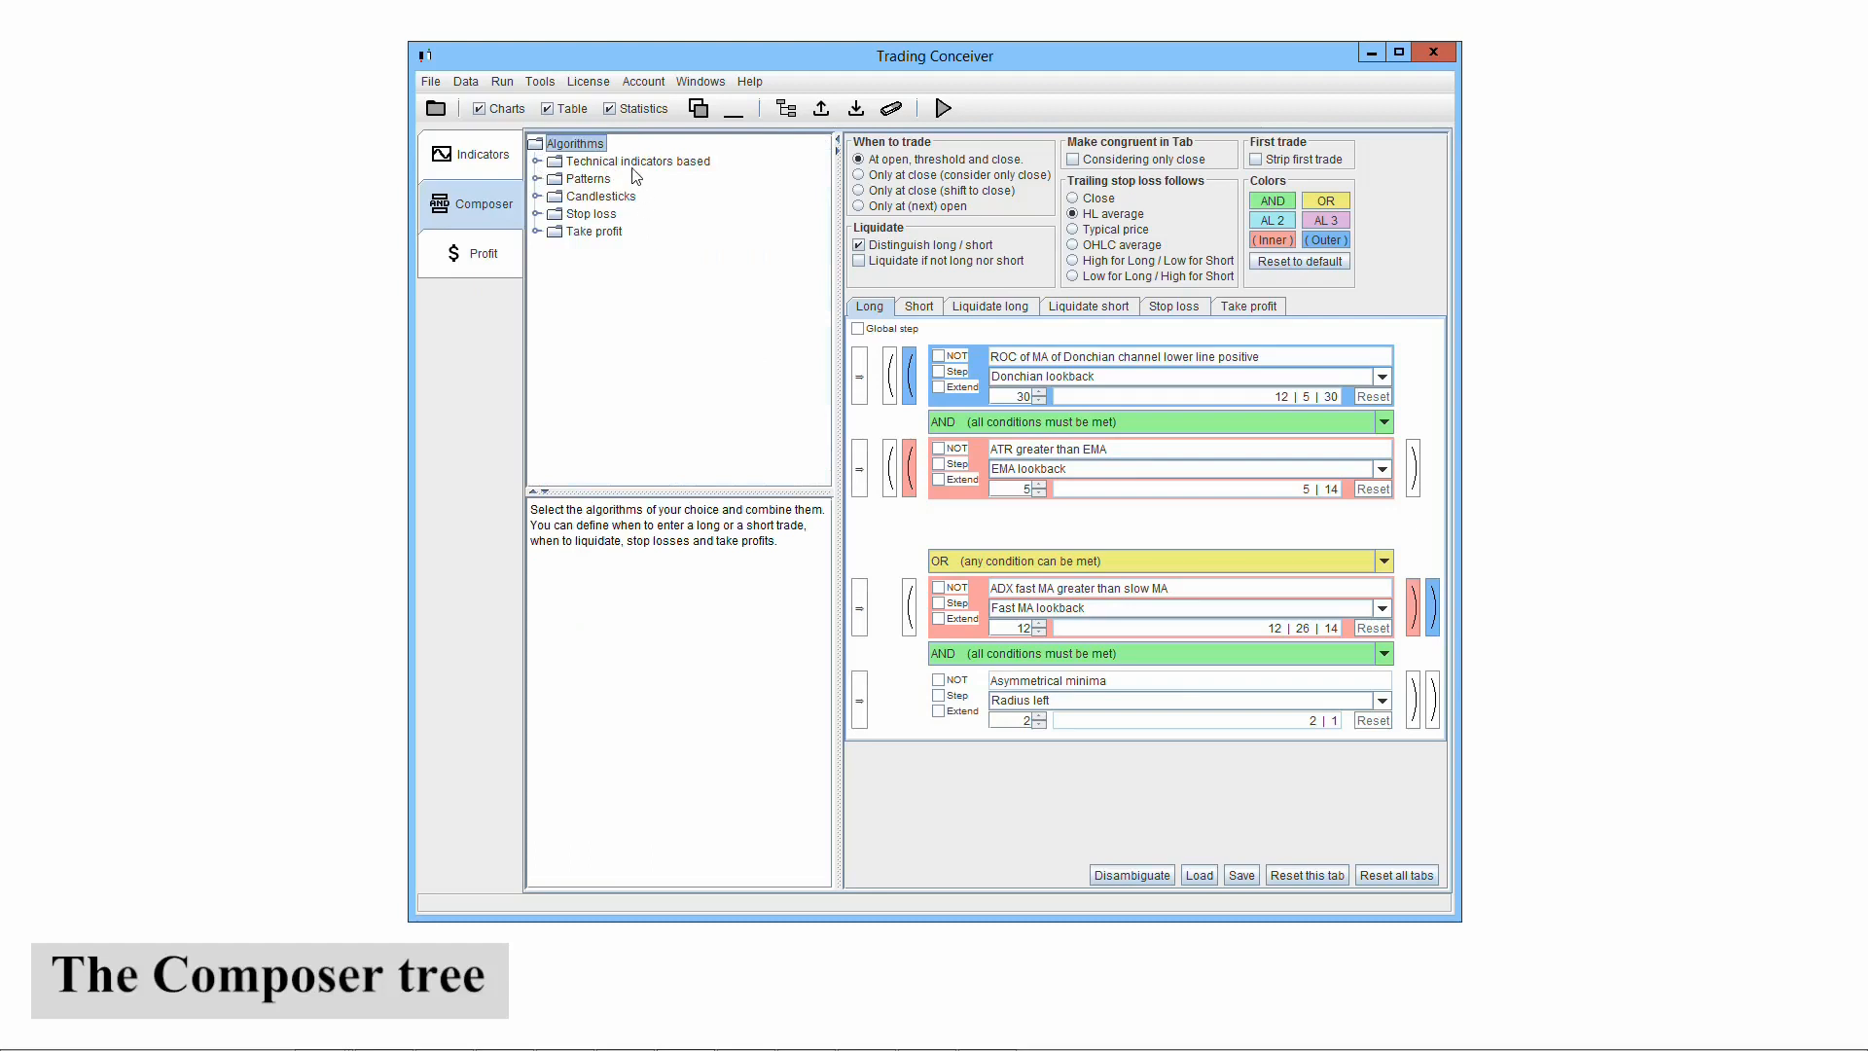
Expand the Patterns category in the Composer tree to view its algorithms, and collapse it again.
double_click(597, 182)
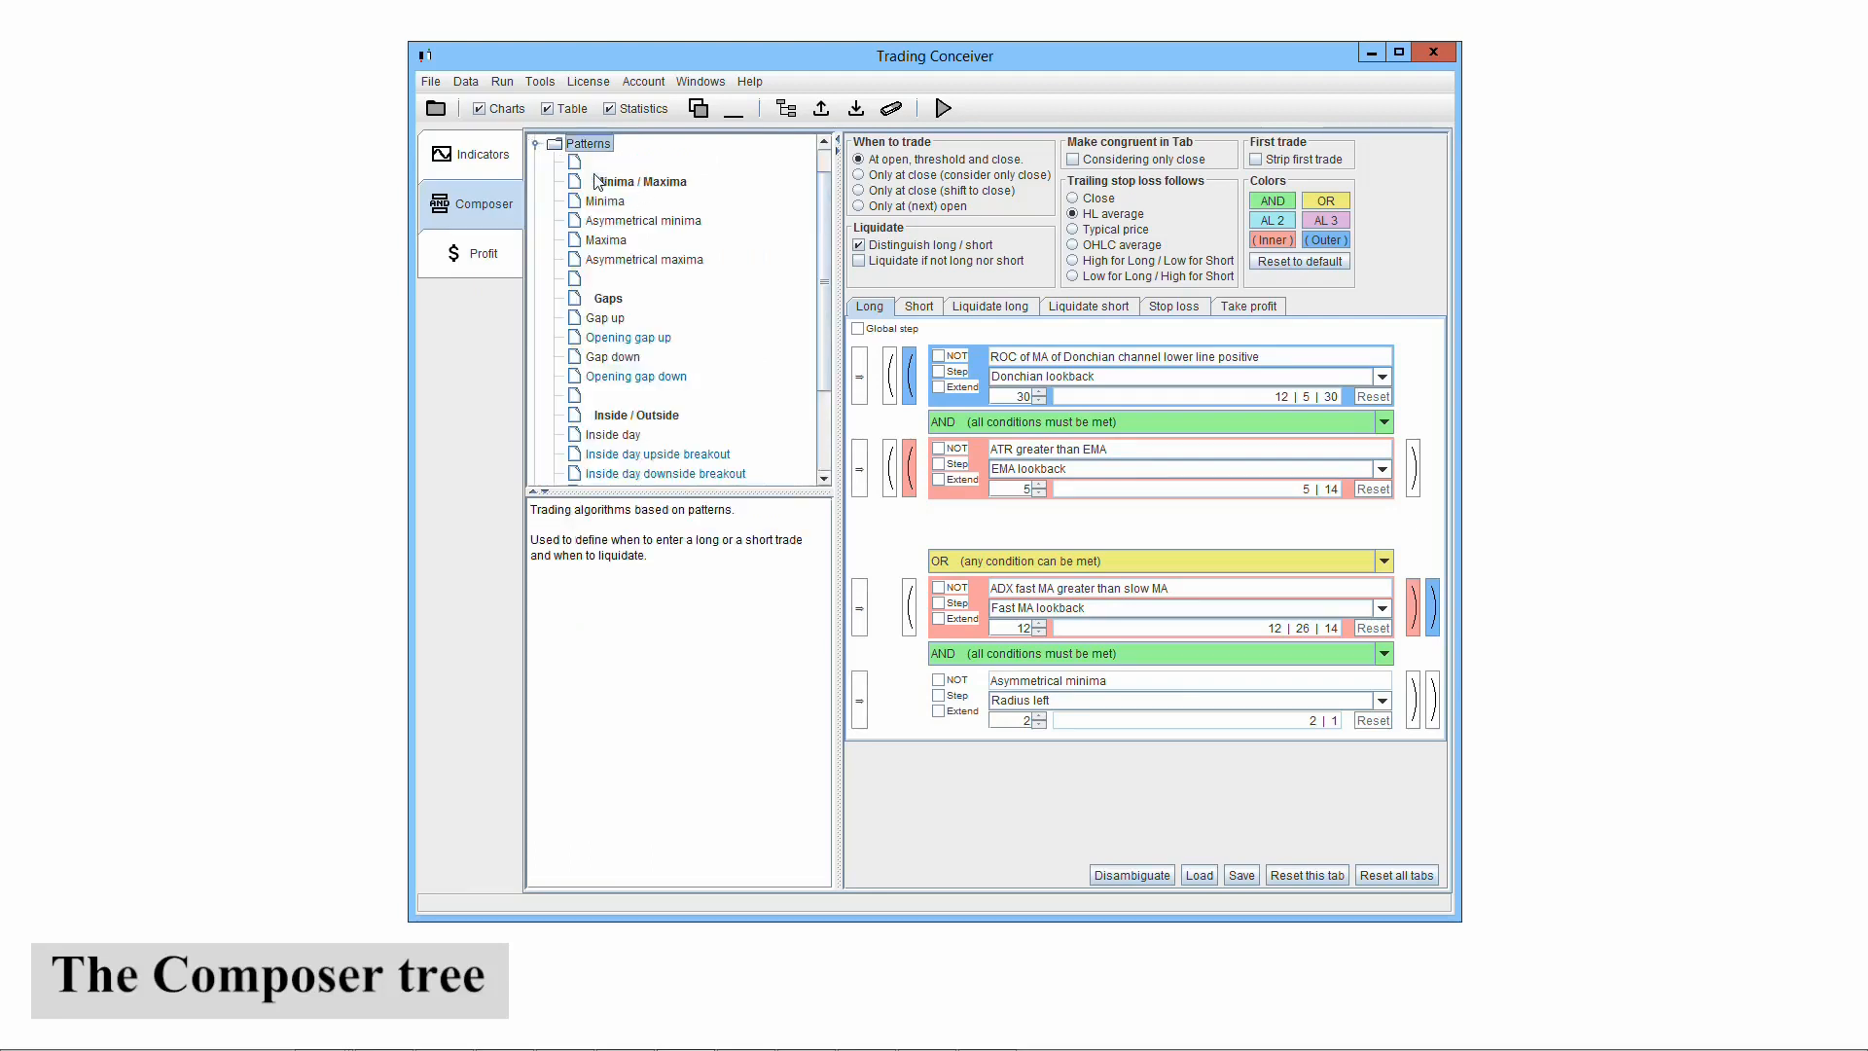
left_click(536, 143)
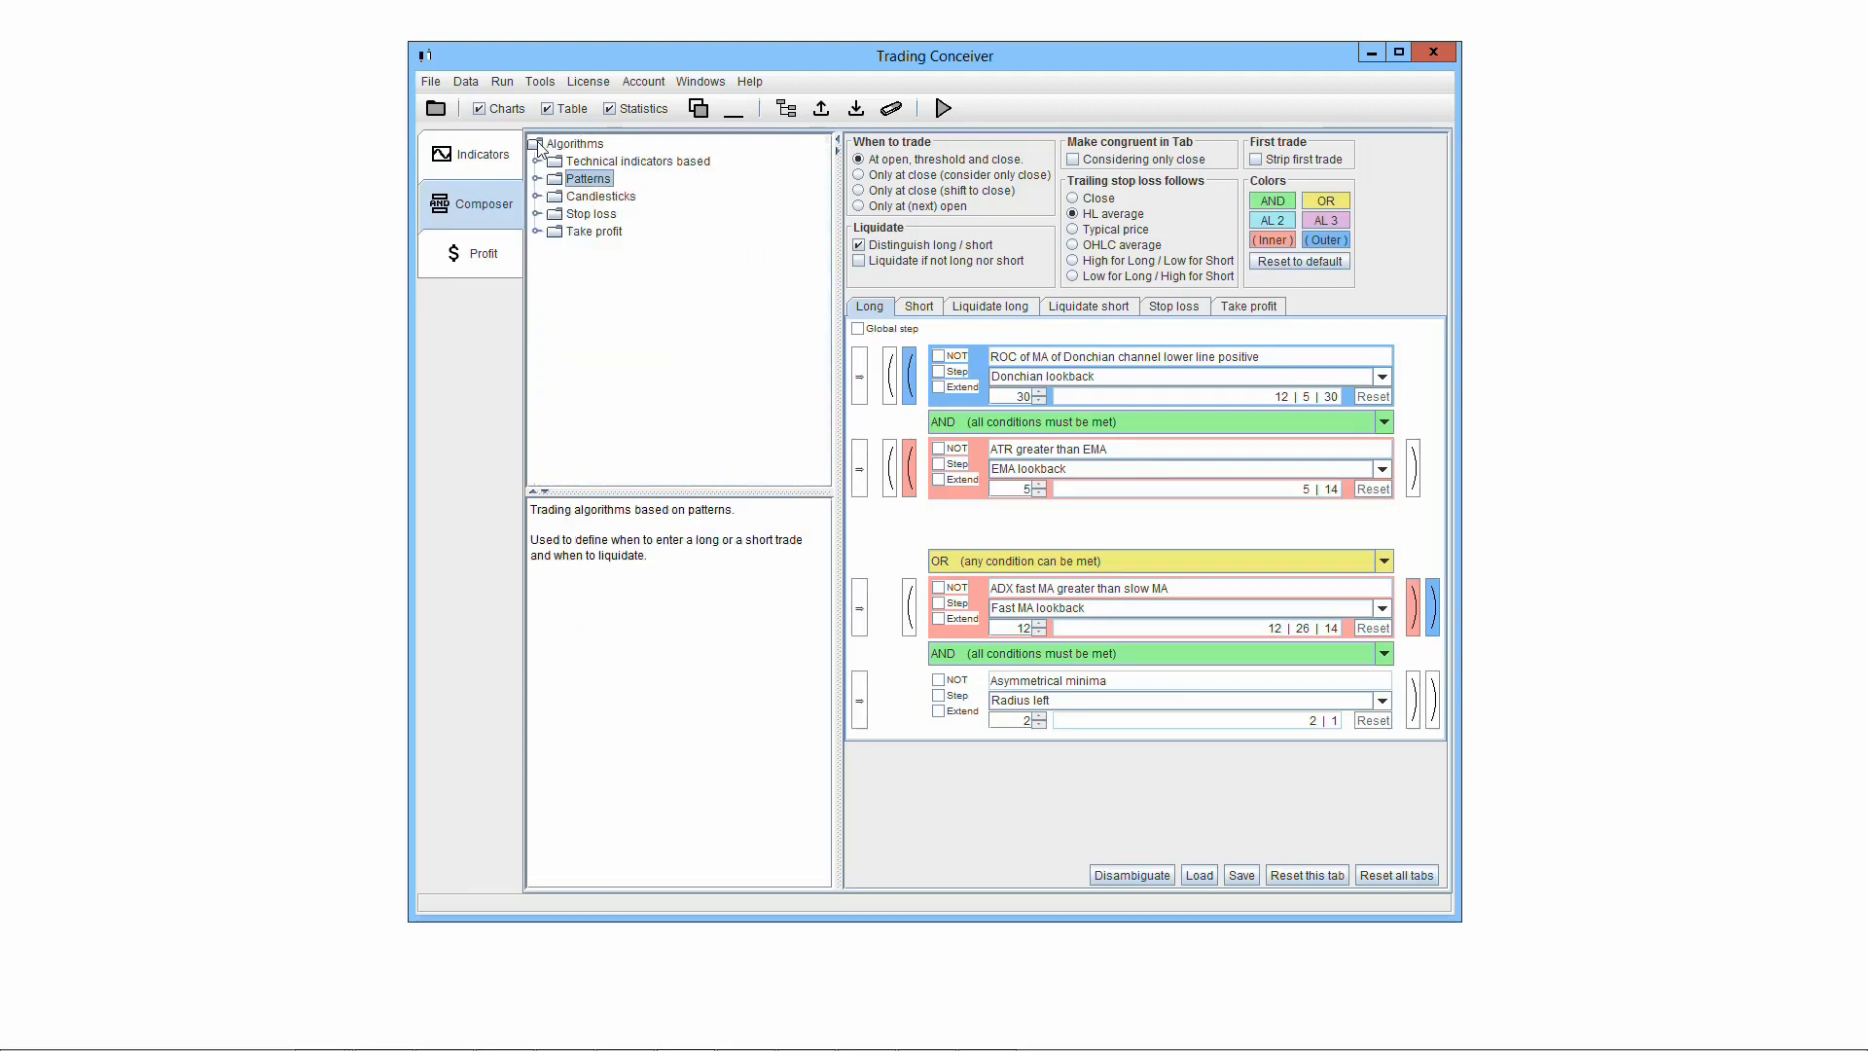
left_click(536, 201)
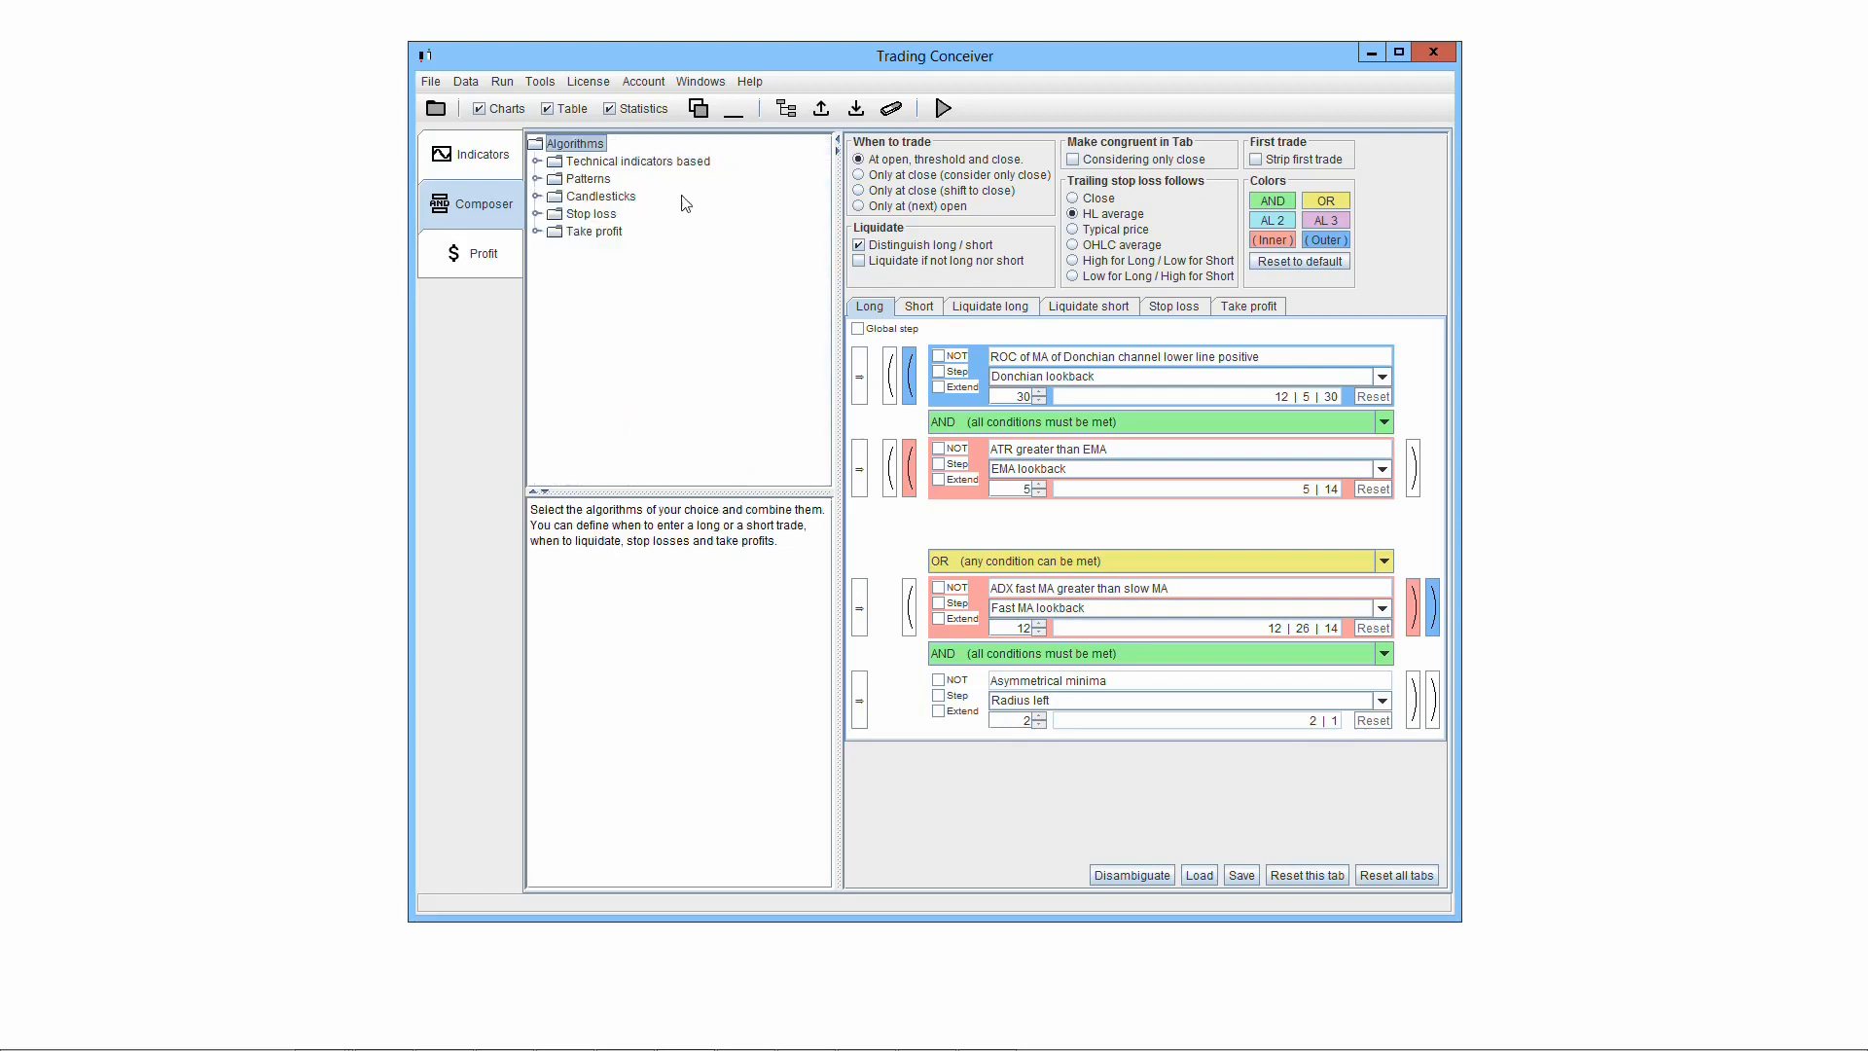
Read the descriptions of the Technical indicators based, Patterns, Candlesticks, Stop loss and Take profit categories.
left_click(658, 161)
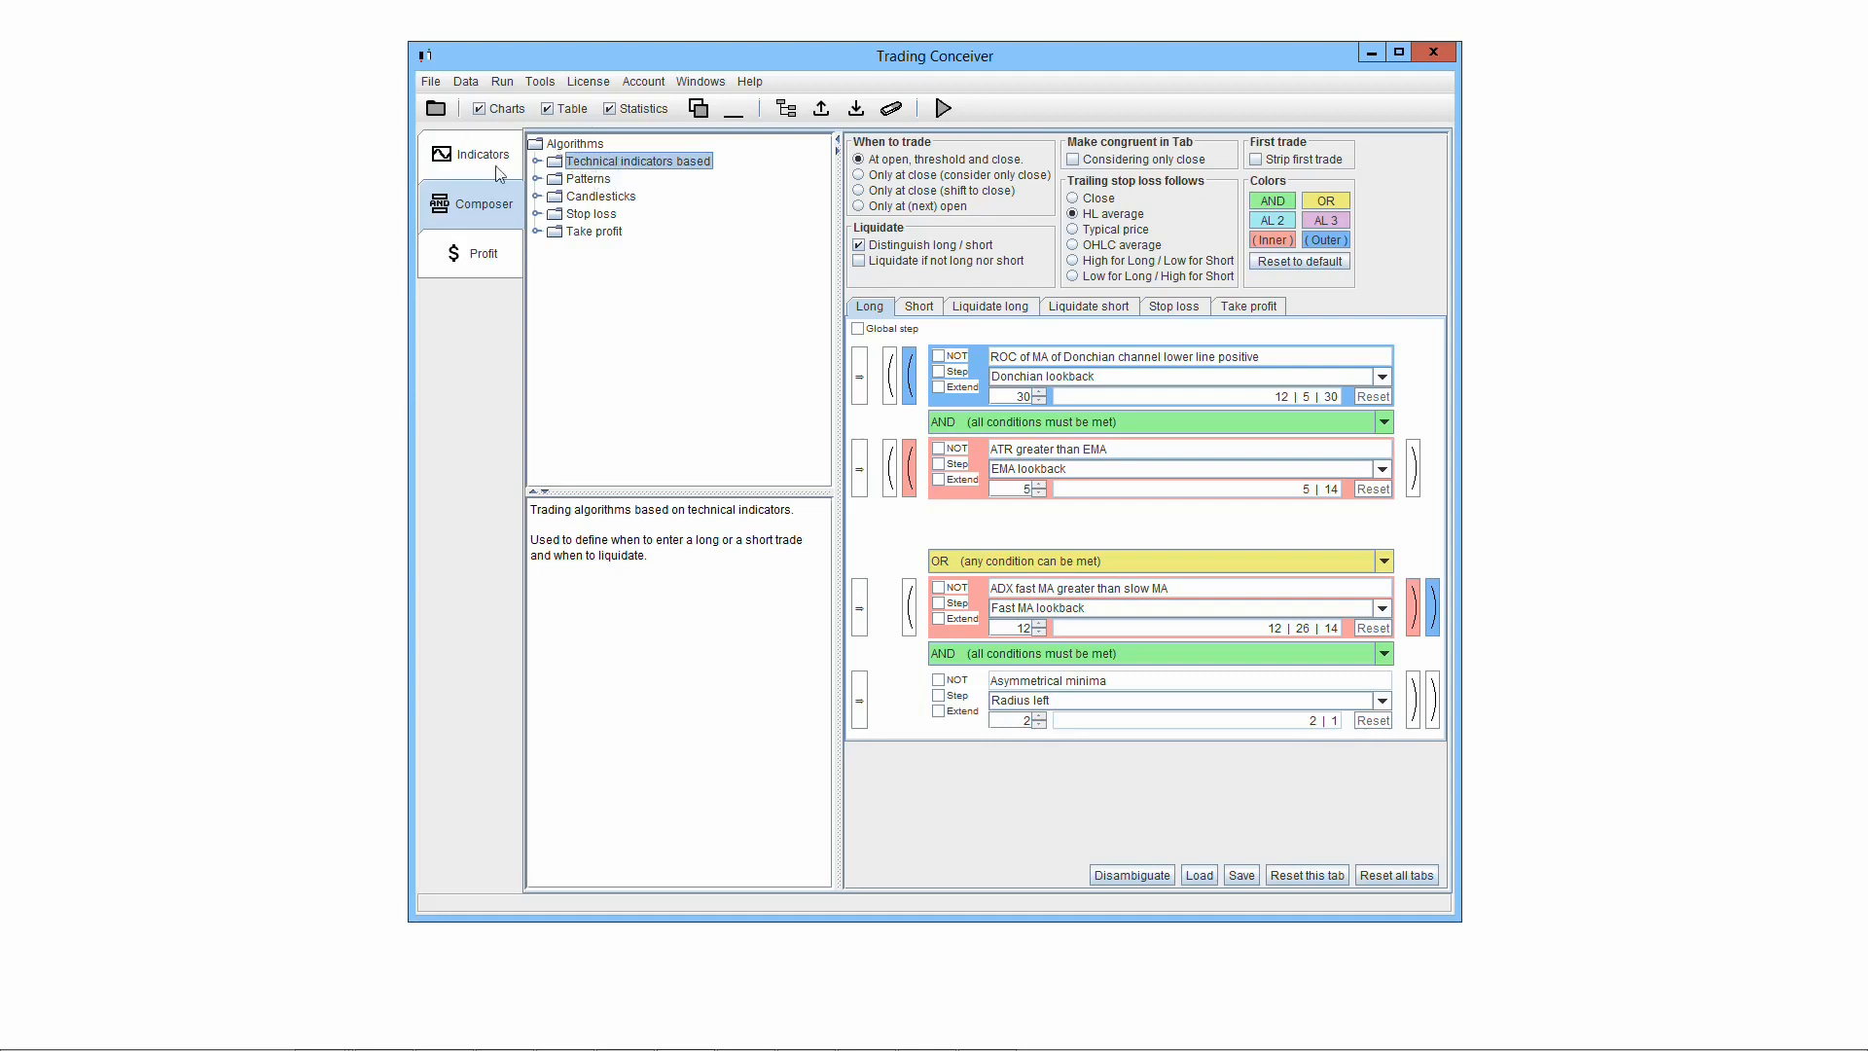
left_click(598, 180)
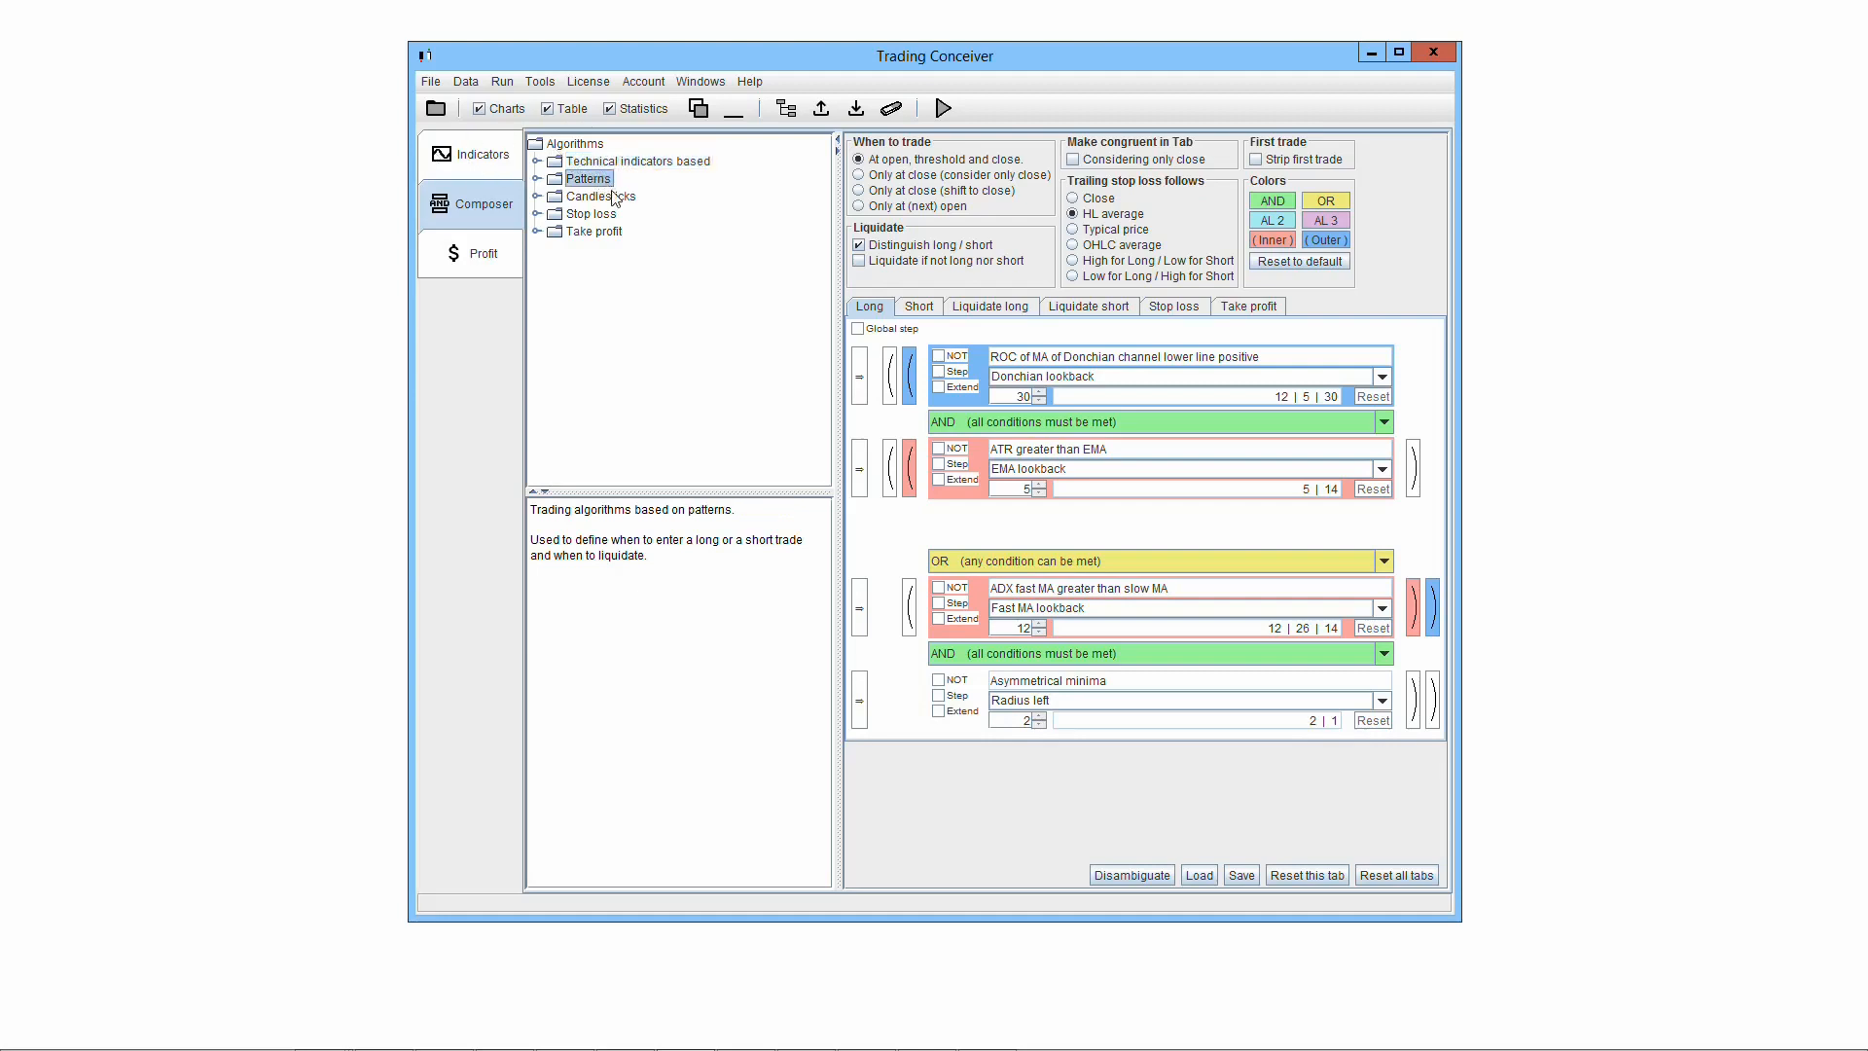
left_click(617, 200)
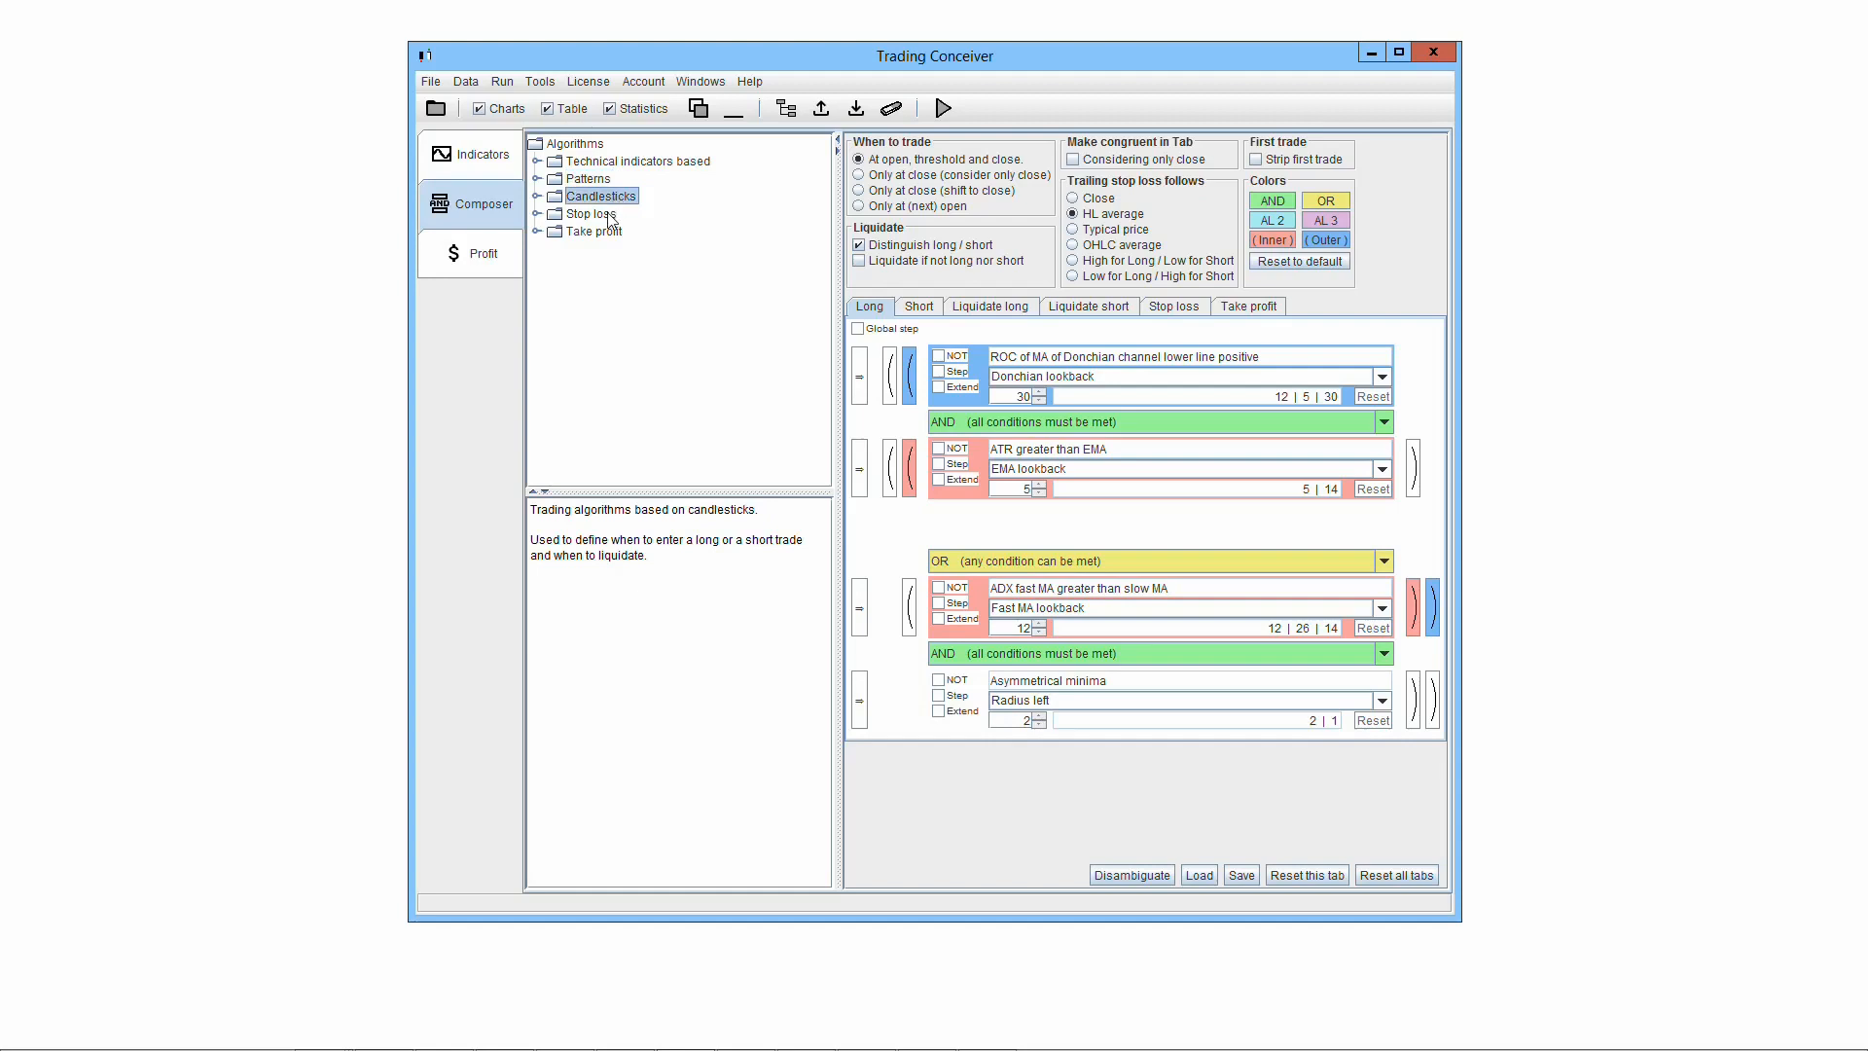
left_click(610, 216)
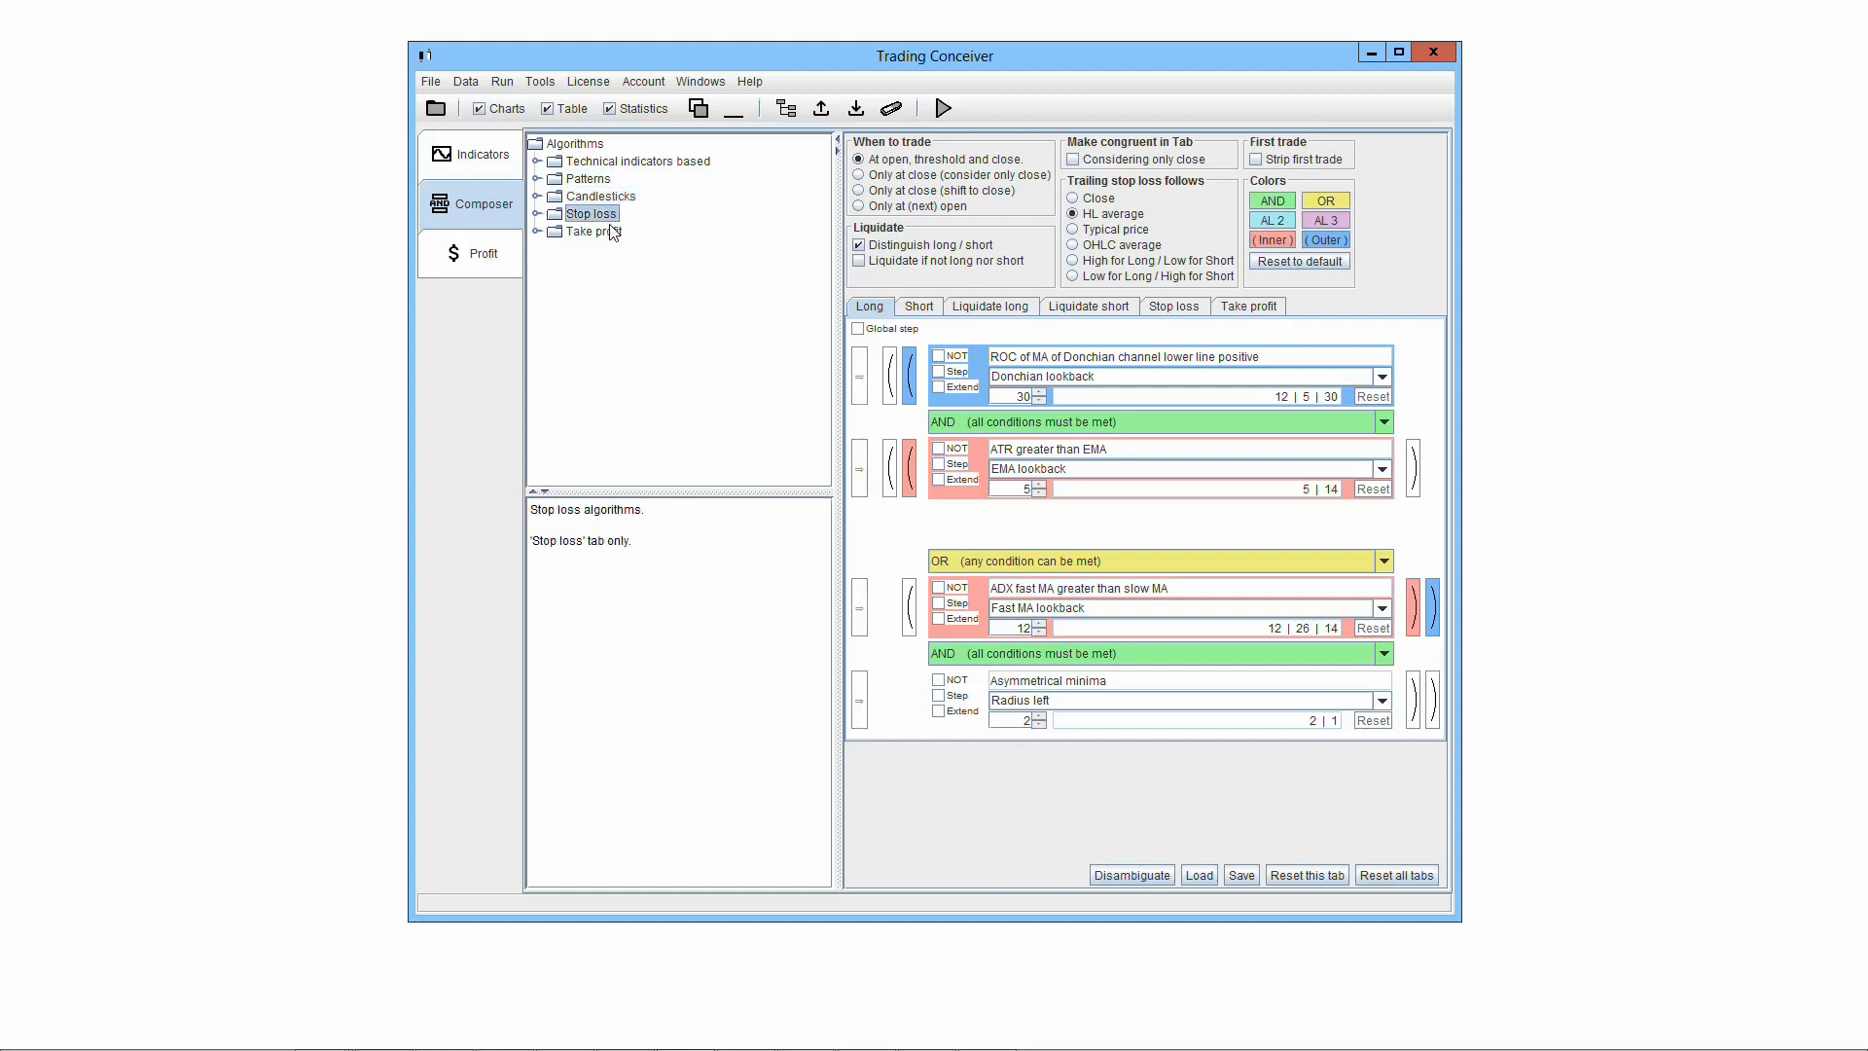
left_click(613, 233)
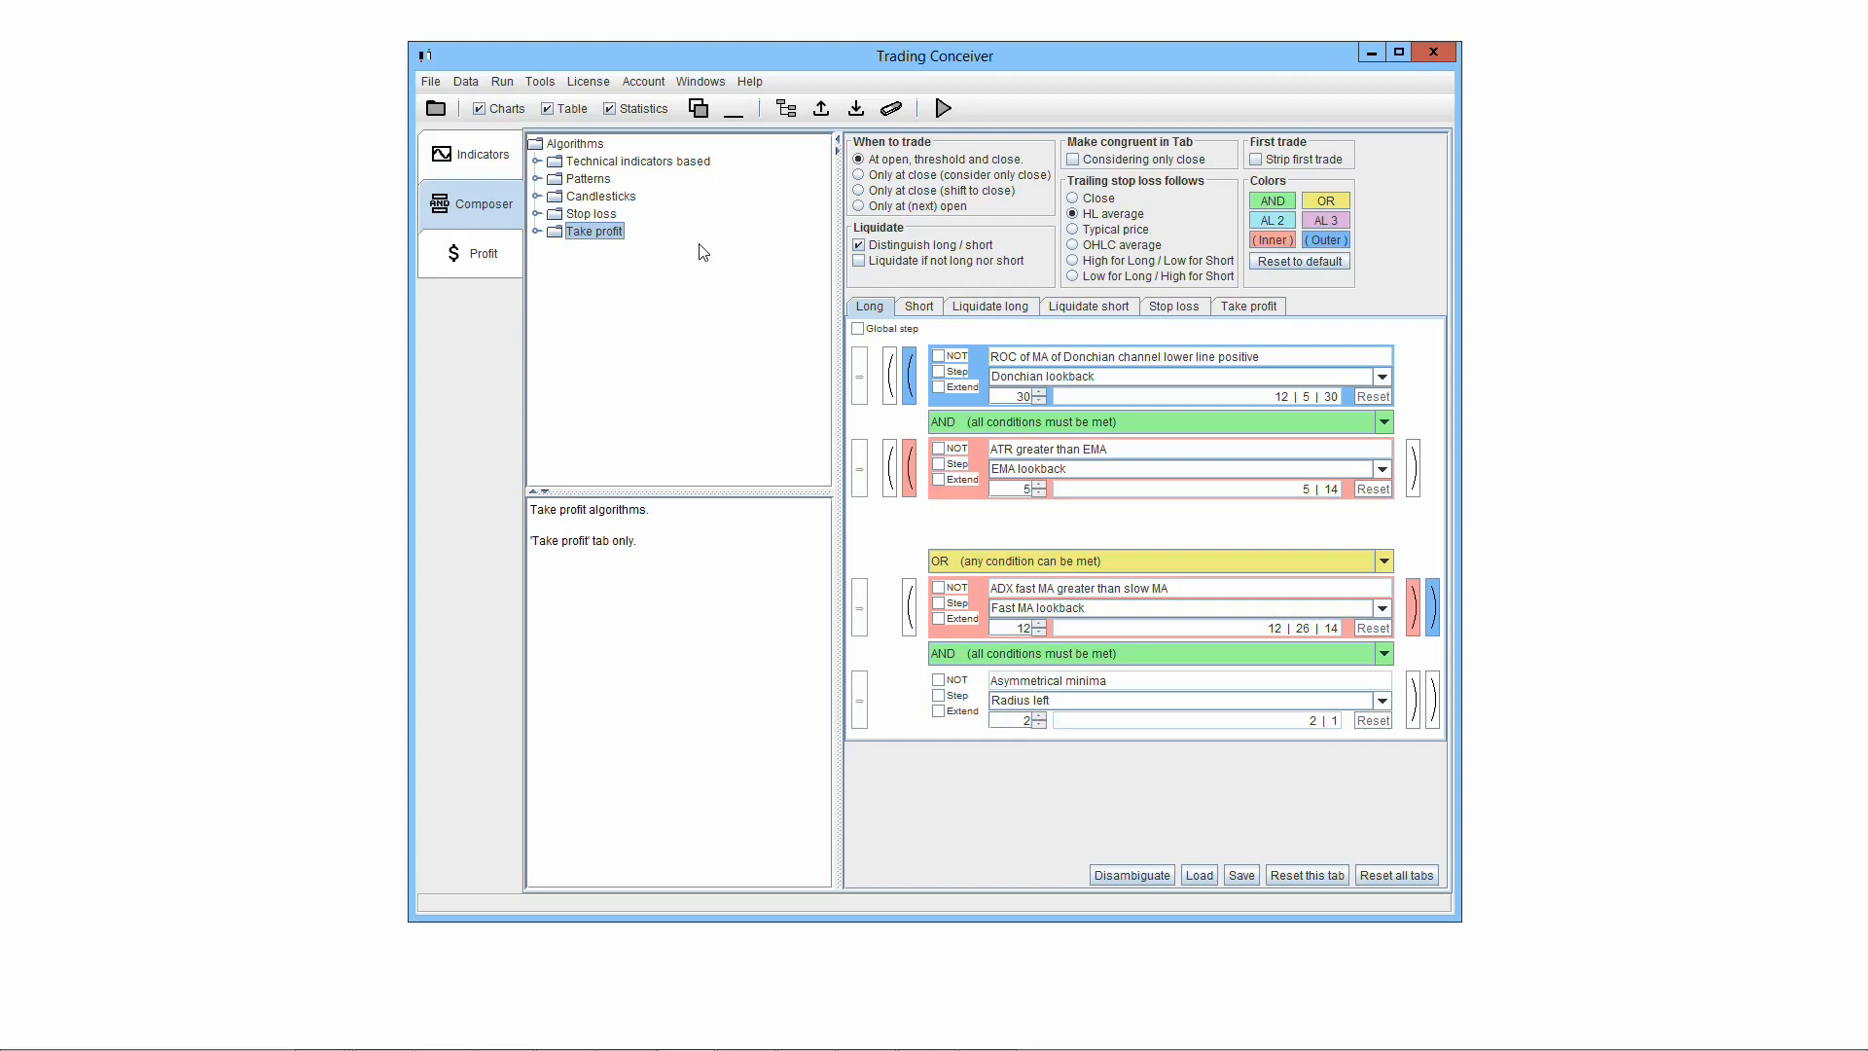
Expand the Technical indicators based category and give the algorithm tree more height than the description pane.
left_click(662, 163)
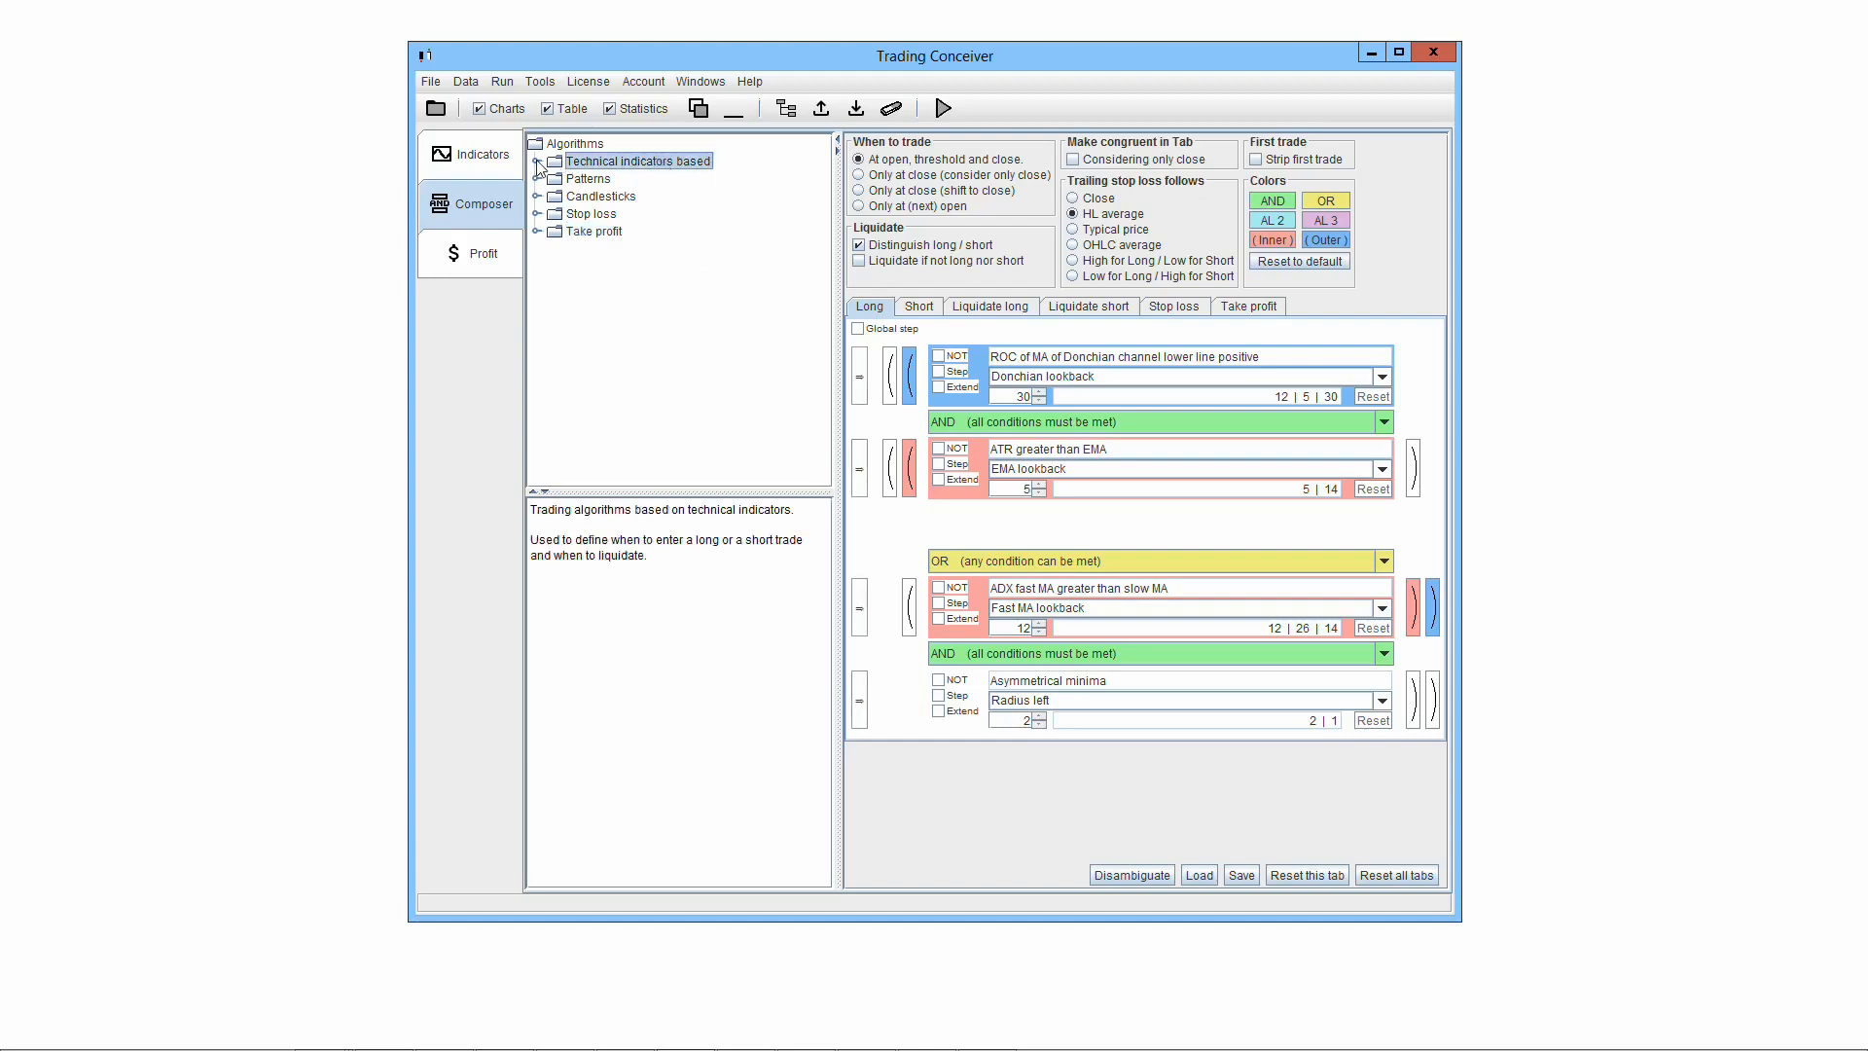
double_click(552, 164)
left_click_drag(742, 501, 739, 766)
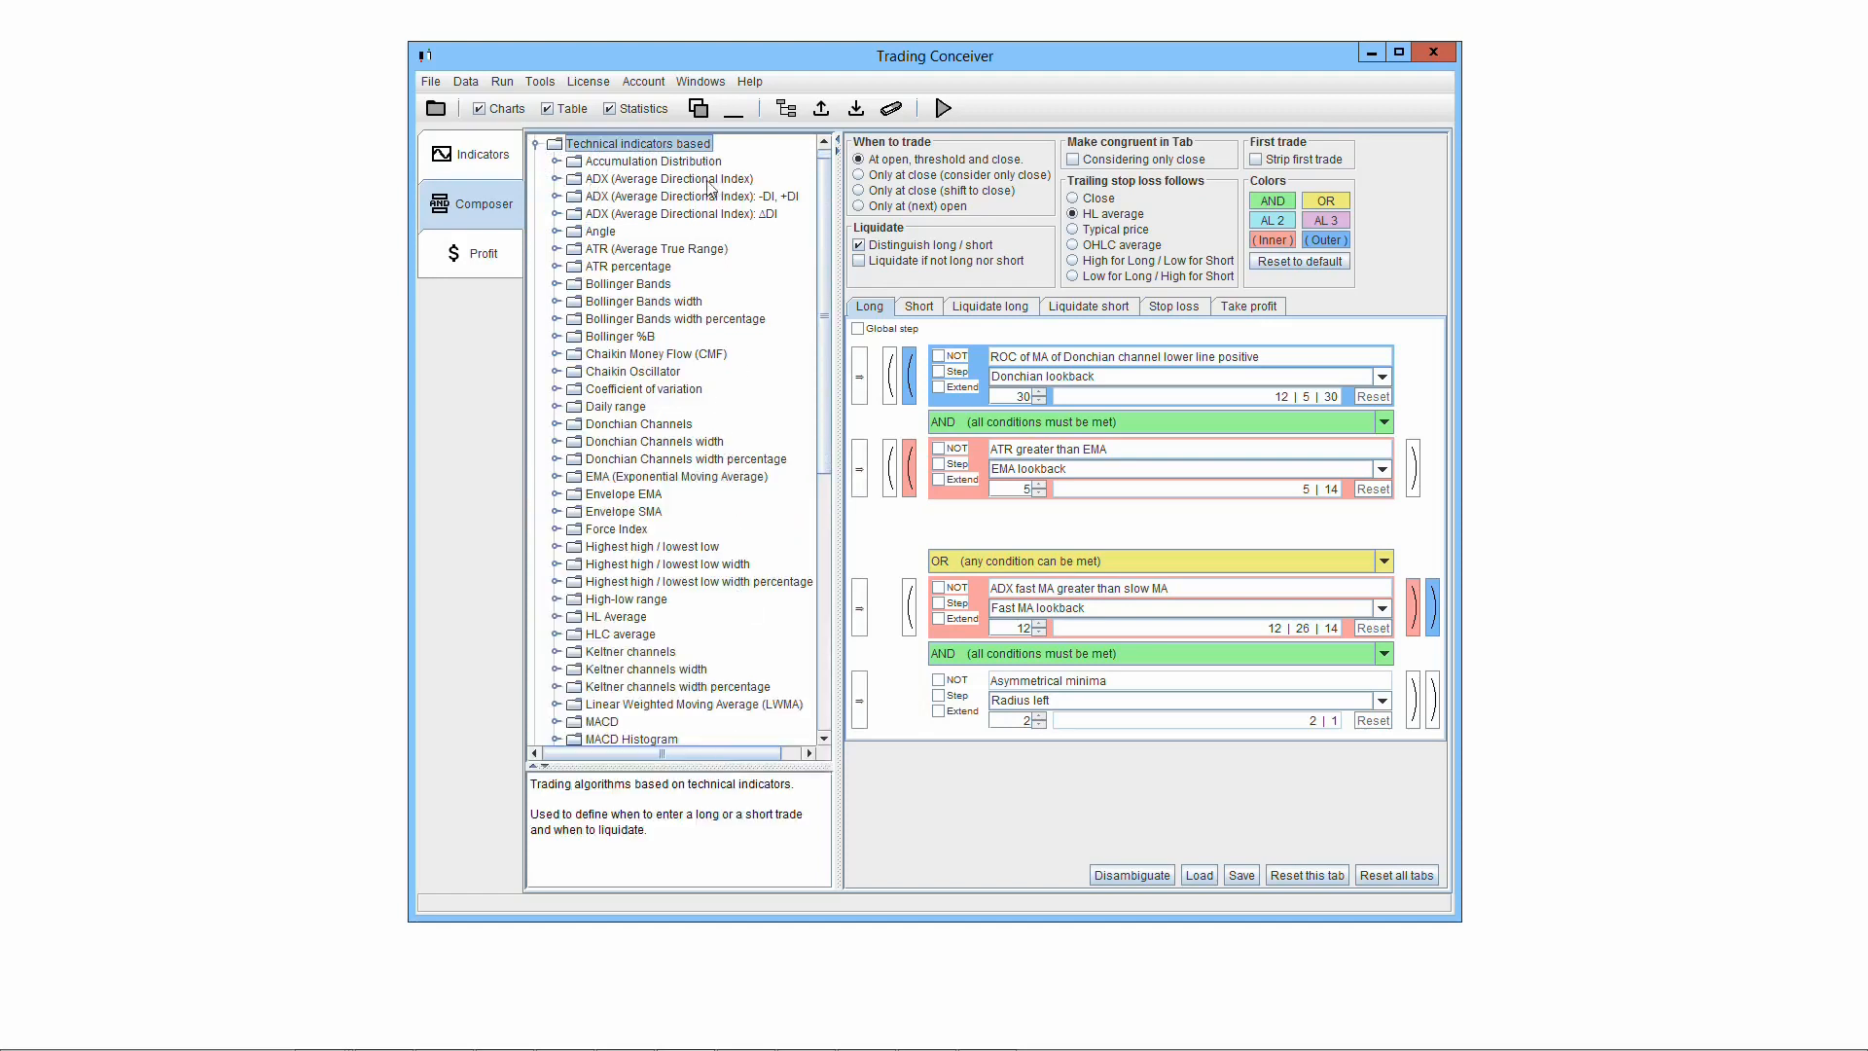
Browse the algorithms listed under ATR (Average True Range) and Bollinger Band upper line.
double_click(571, 255)
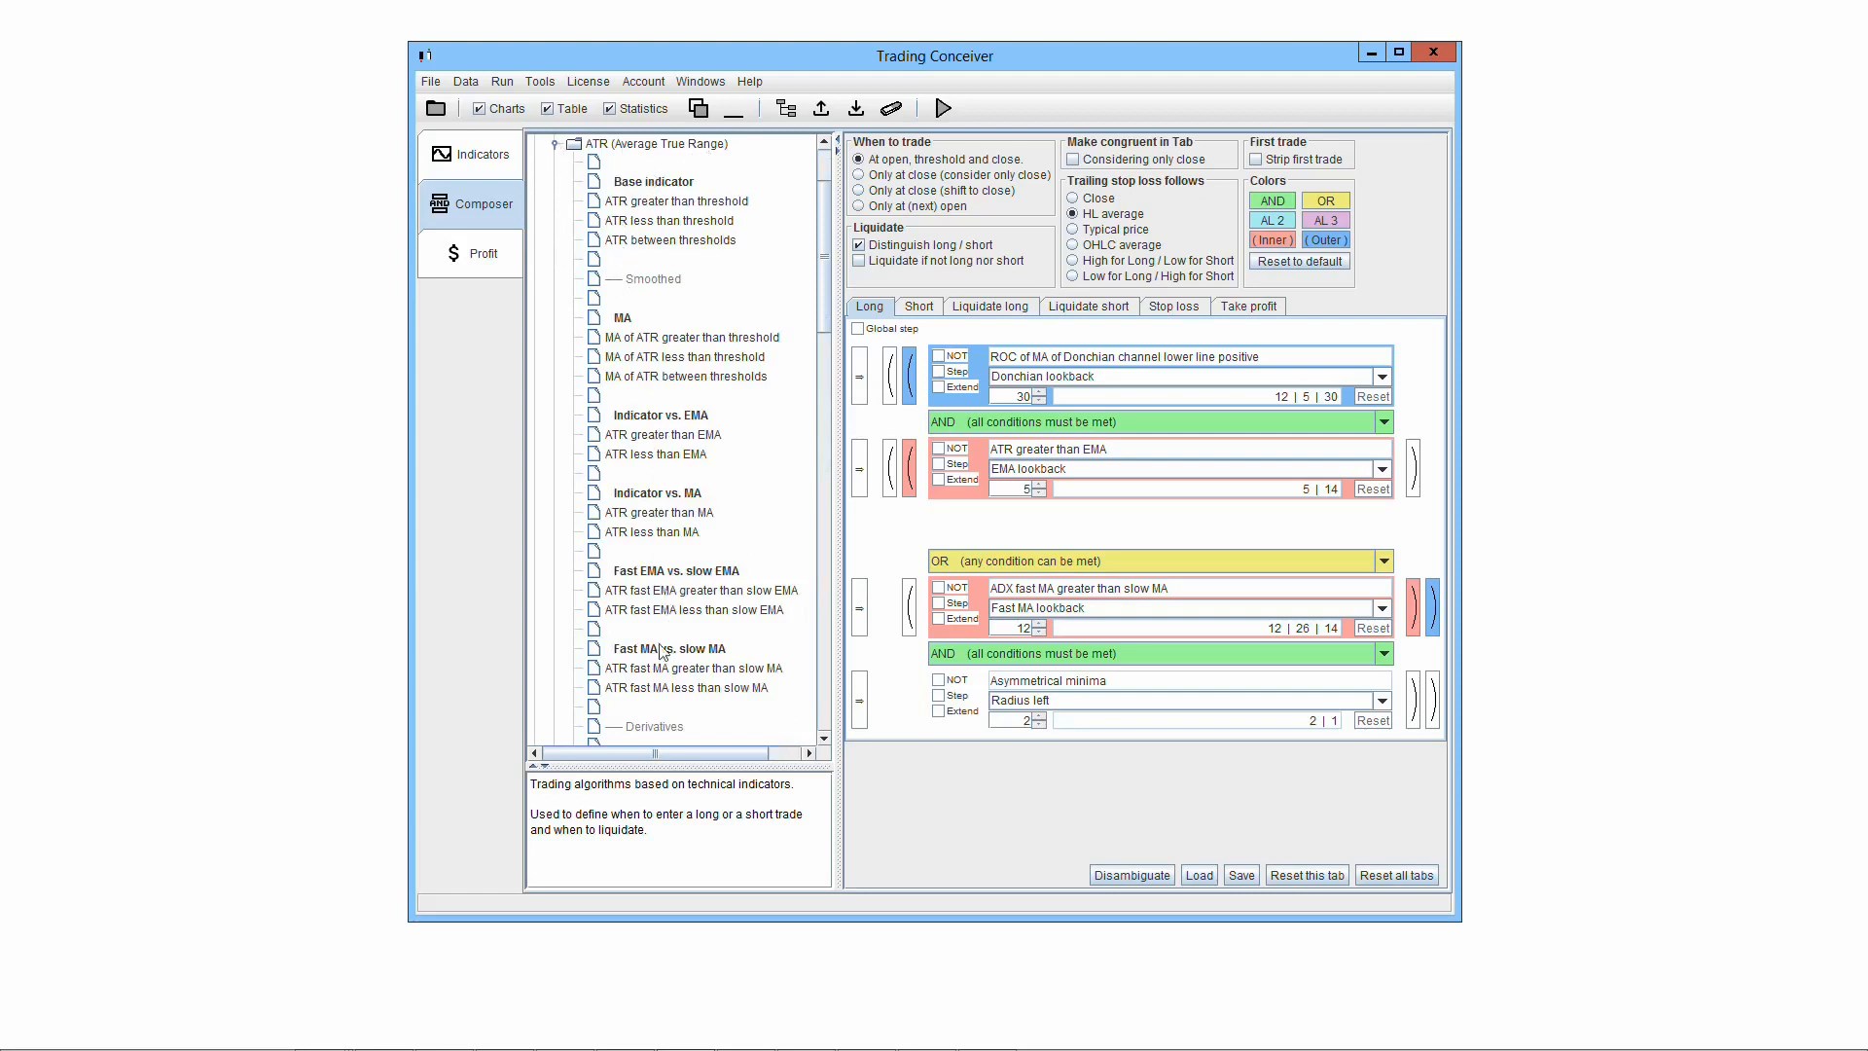
left_click_drag(825, 255, 800, 479)
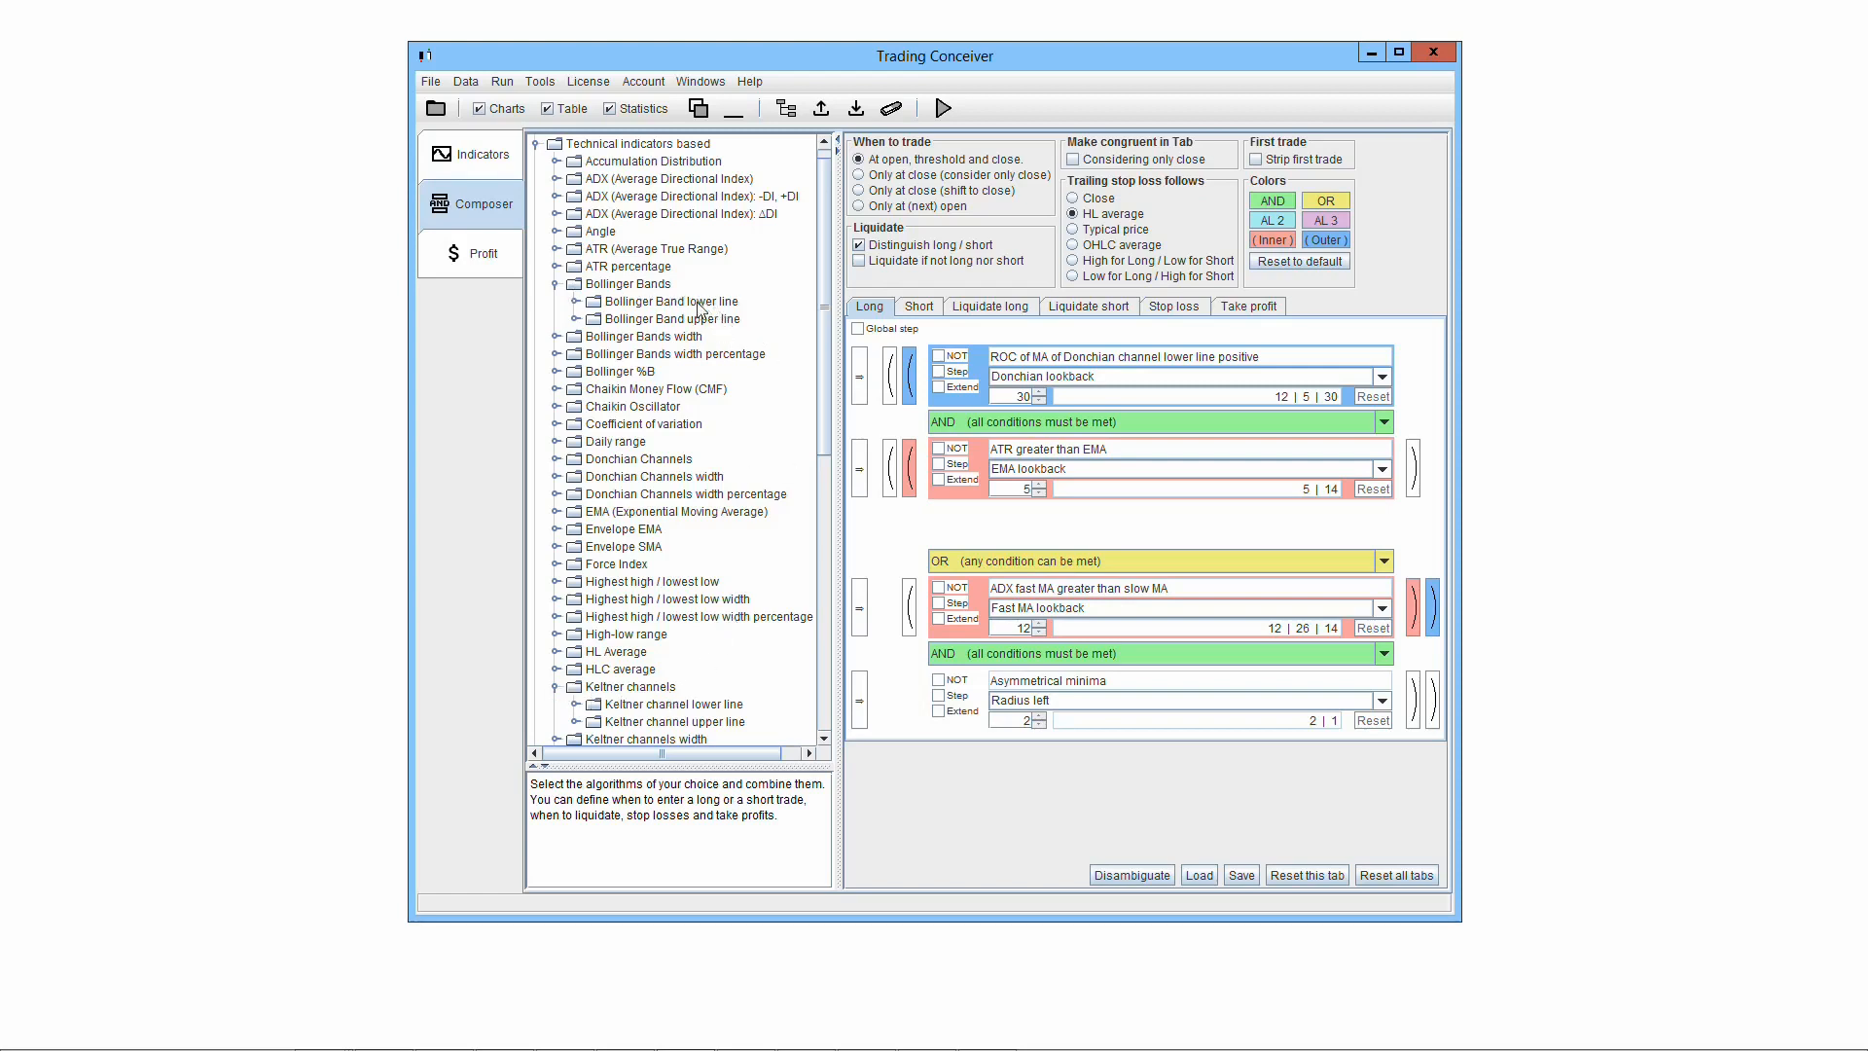
left_click(575, 319)
mouse_move(824, 244)
left_mouse_down()
mouse_move(823, 603)
mouse_move(823, 208)
left_mouse_up()
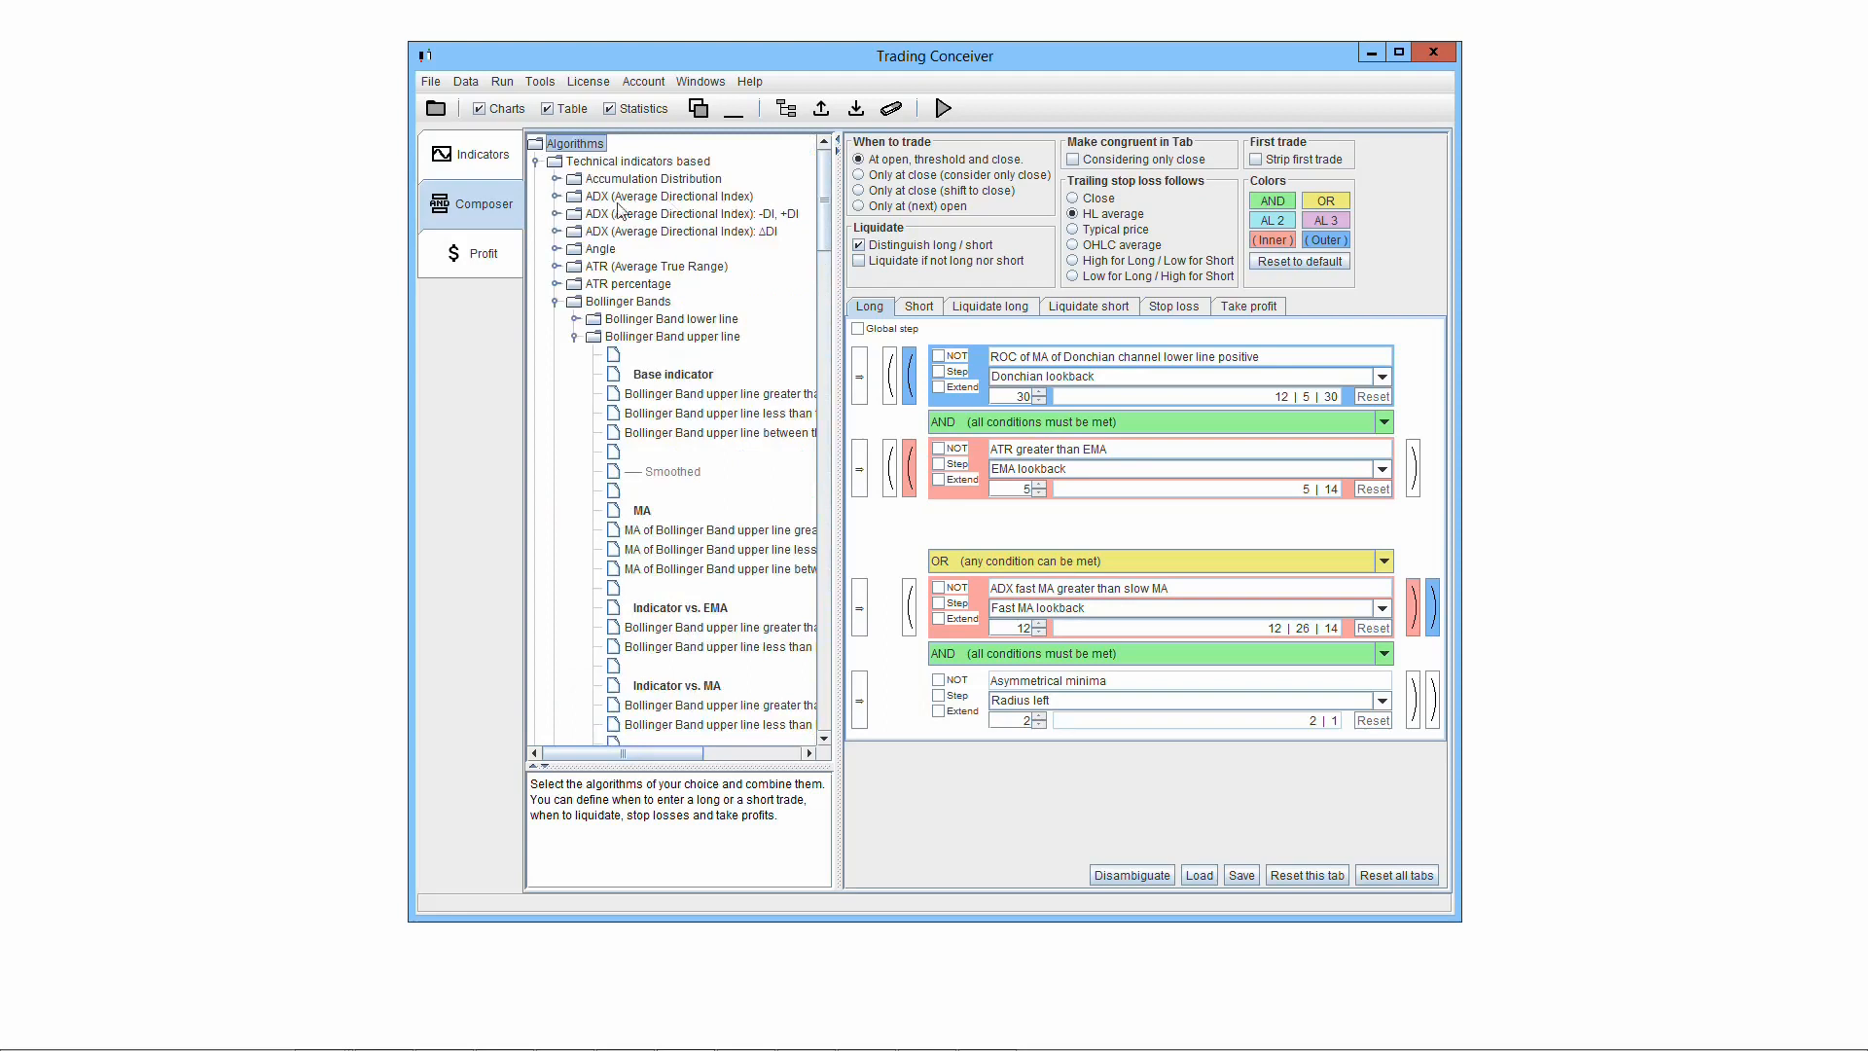
Expand ADX (Average Directional Index): -DI, +DI and browse the algorithms of its +DI subgroup.
left_click(554, 214)
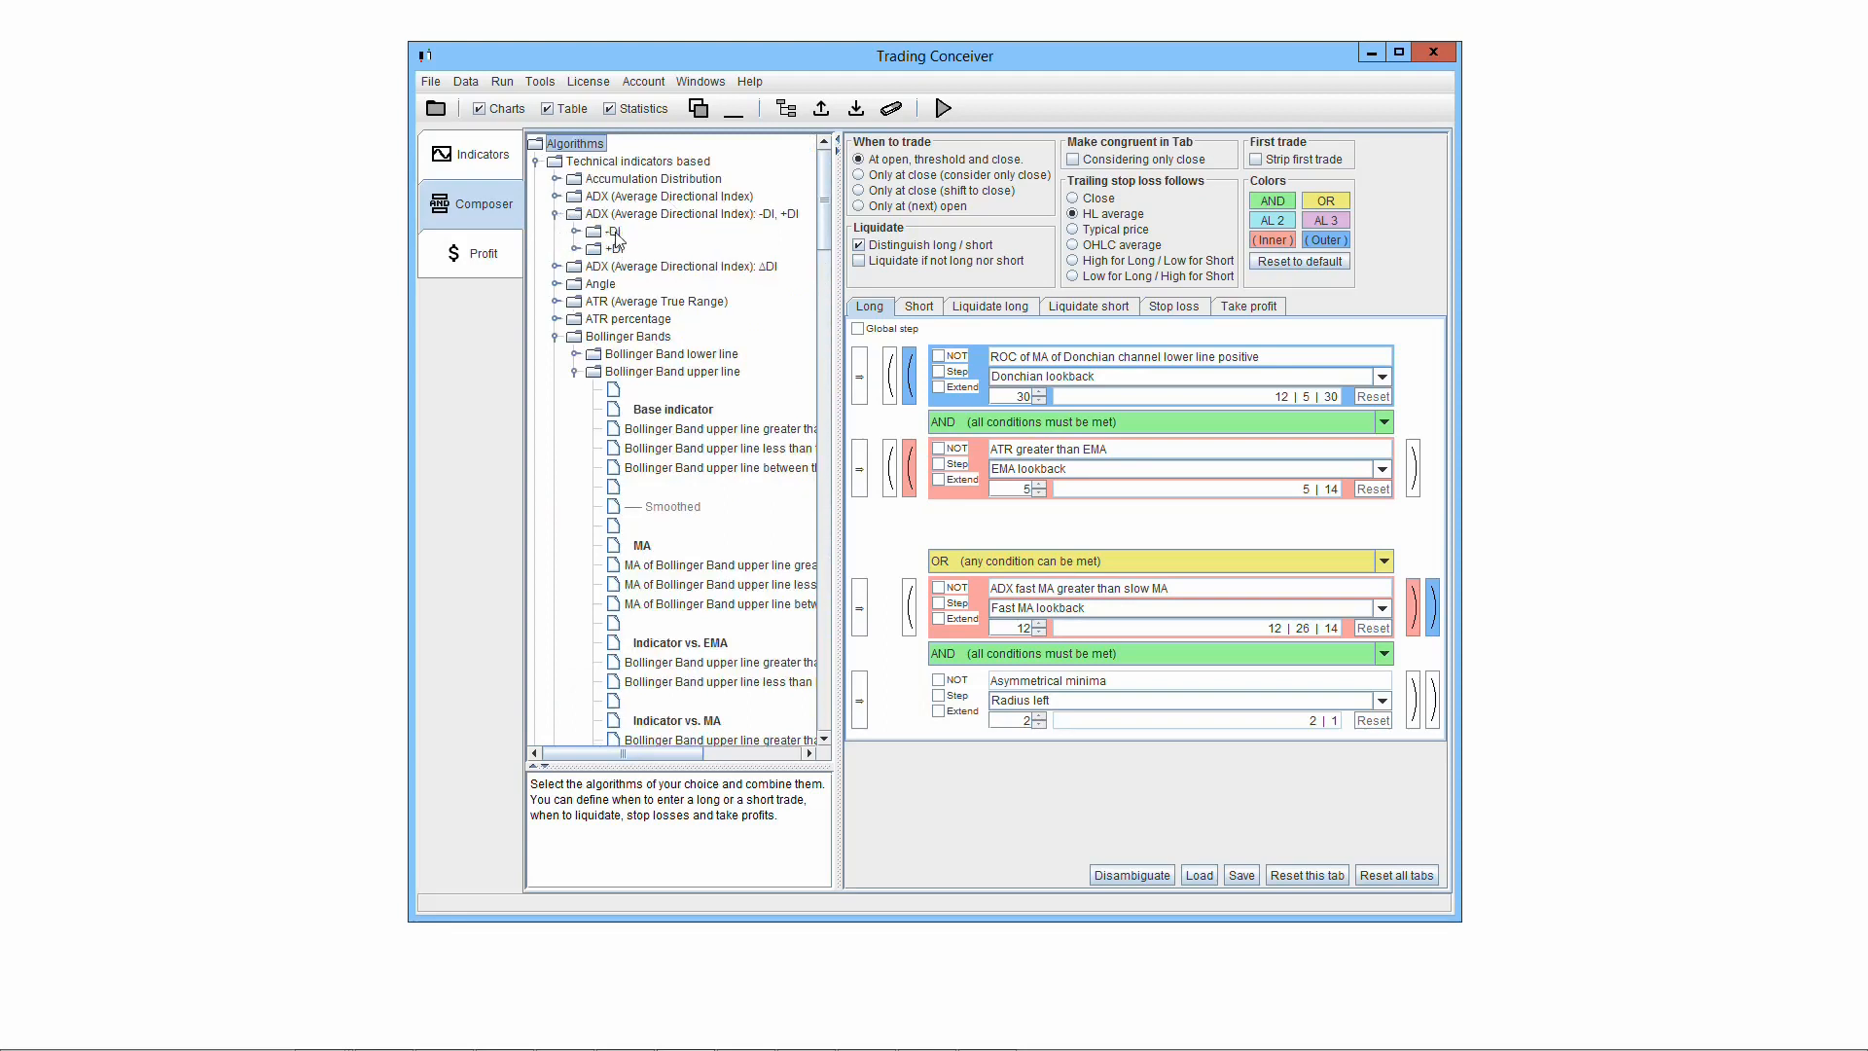
left_click(576, 249)
left_click_drag(820, 188, 812, 320)
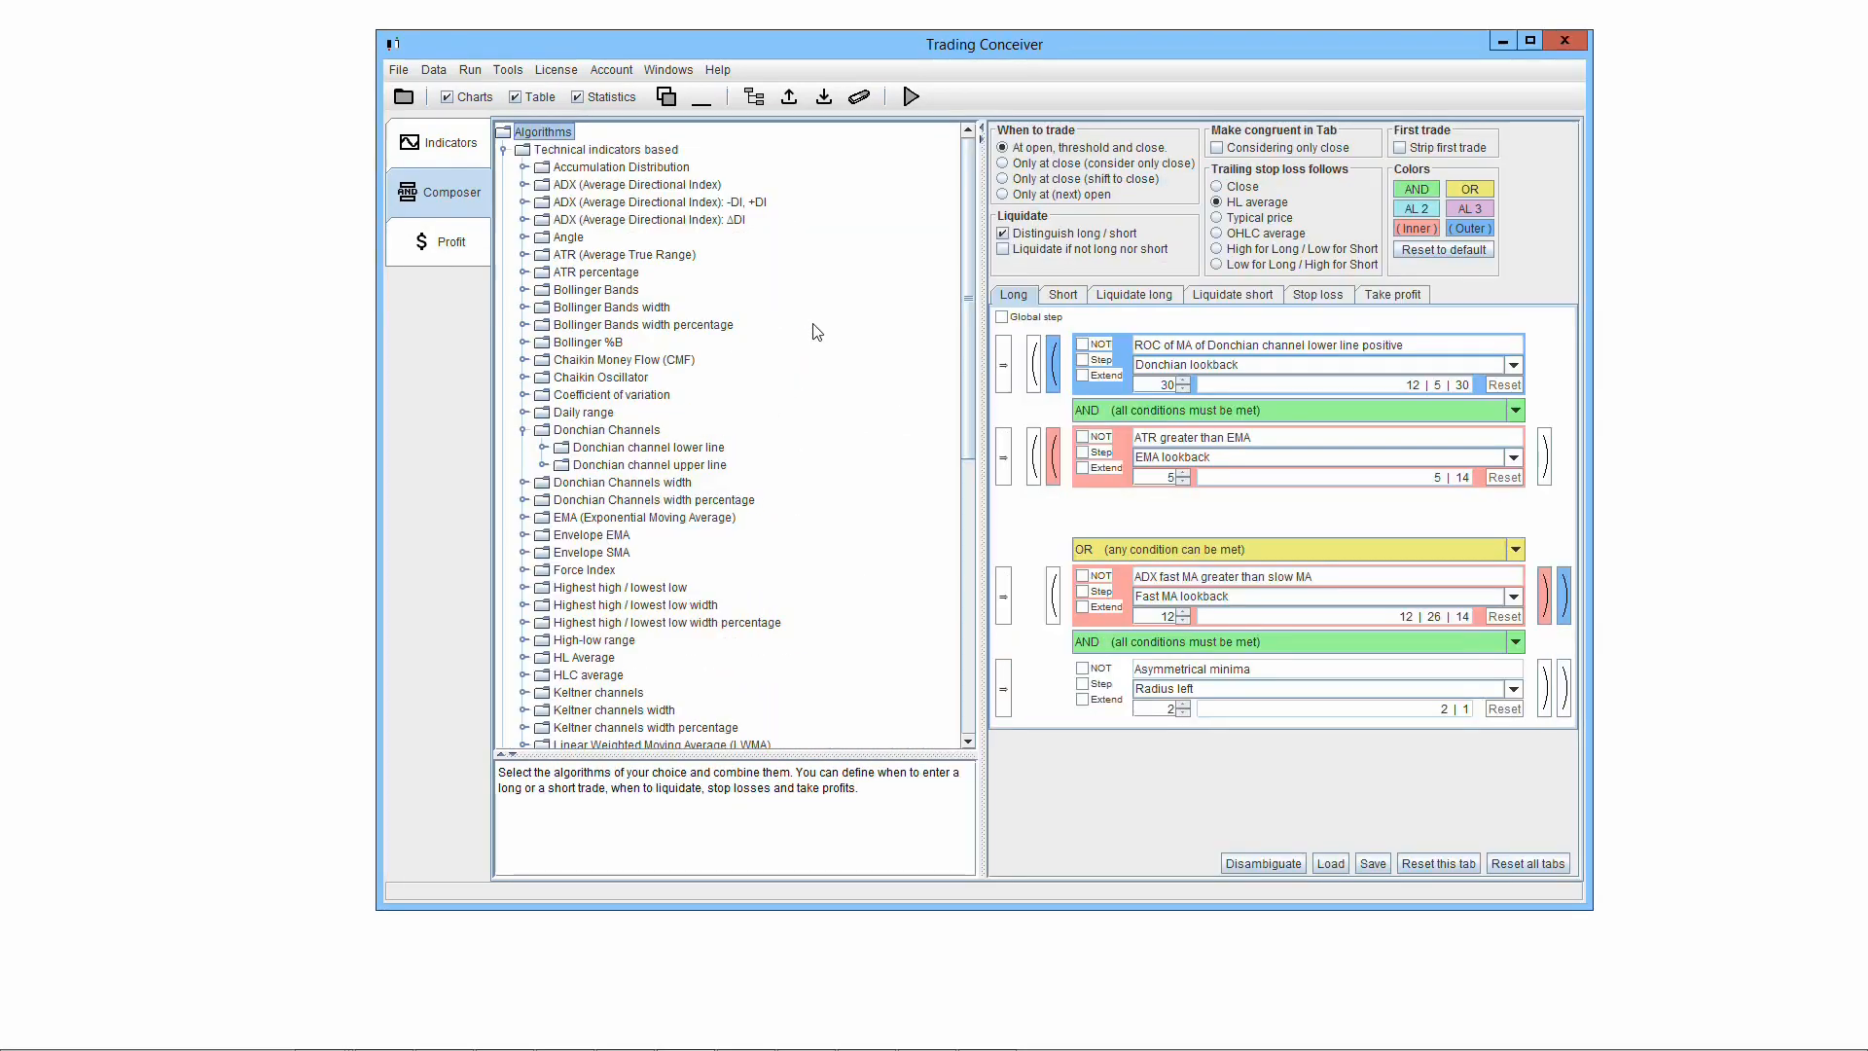
Browse the Donchian channel upper line algorithms and view the description of the one checking for less than threshold.
left_click(542, 475)
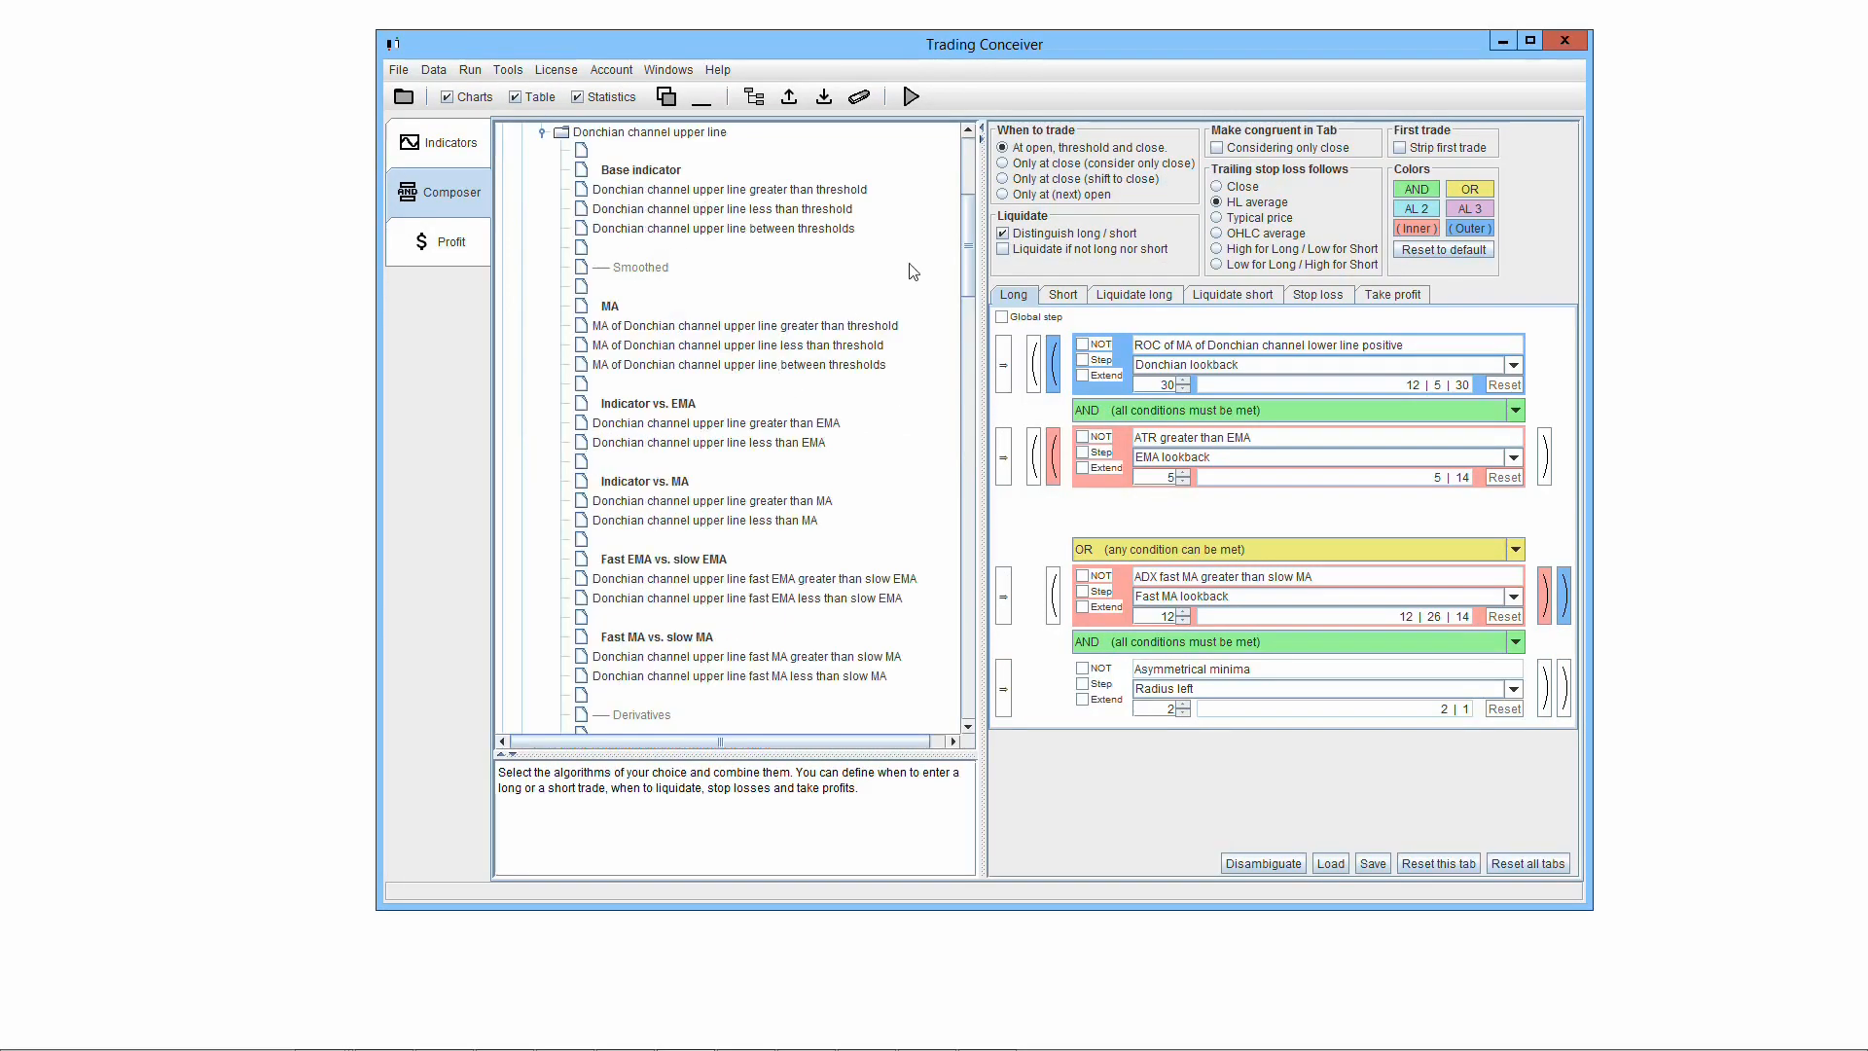
left_click_drag(965, 236, 938, 431)
scroll(938, 431, "down", 15)
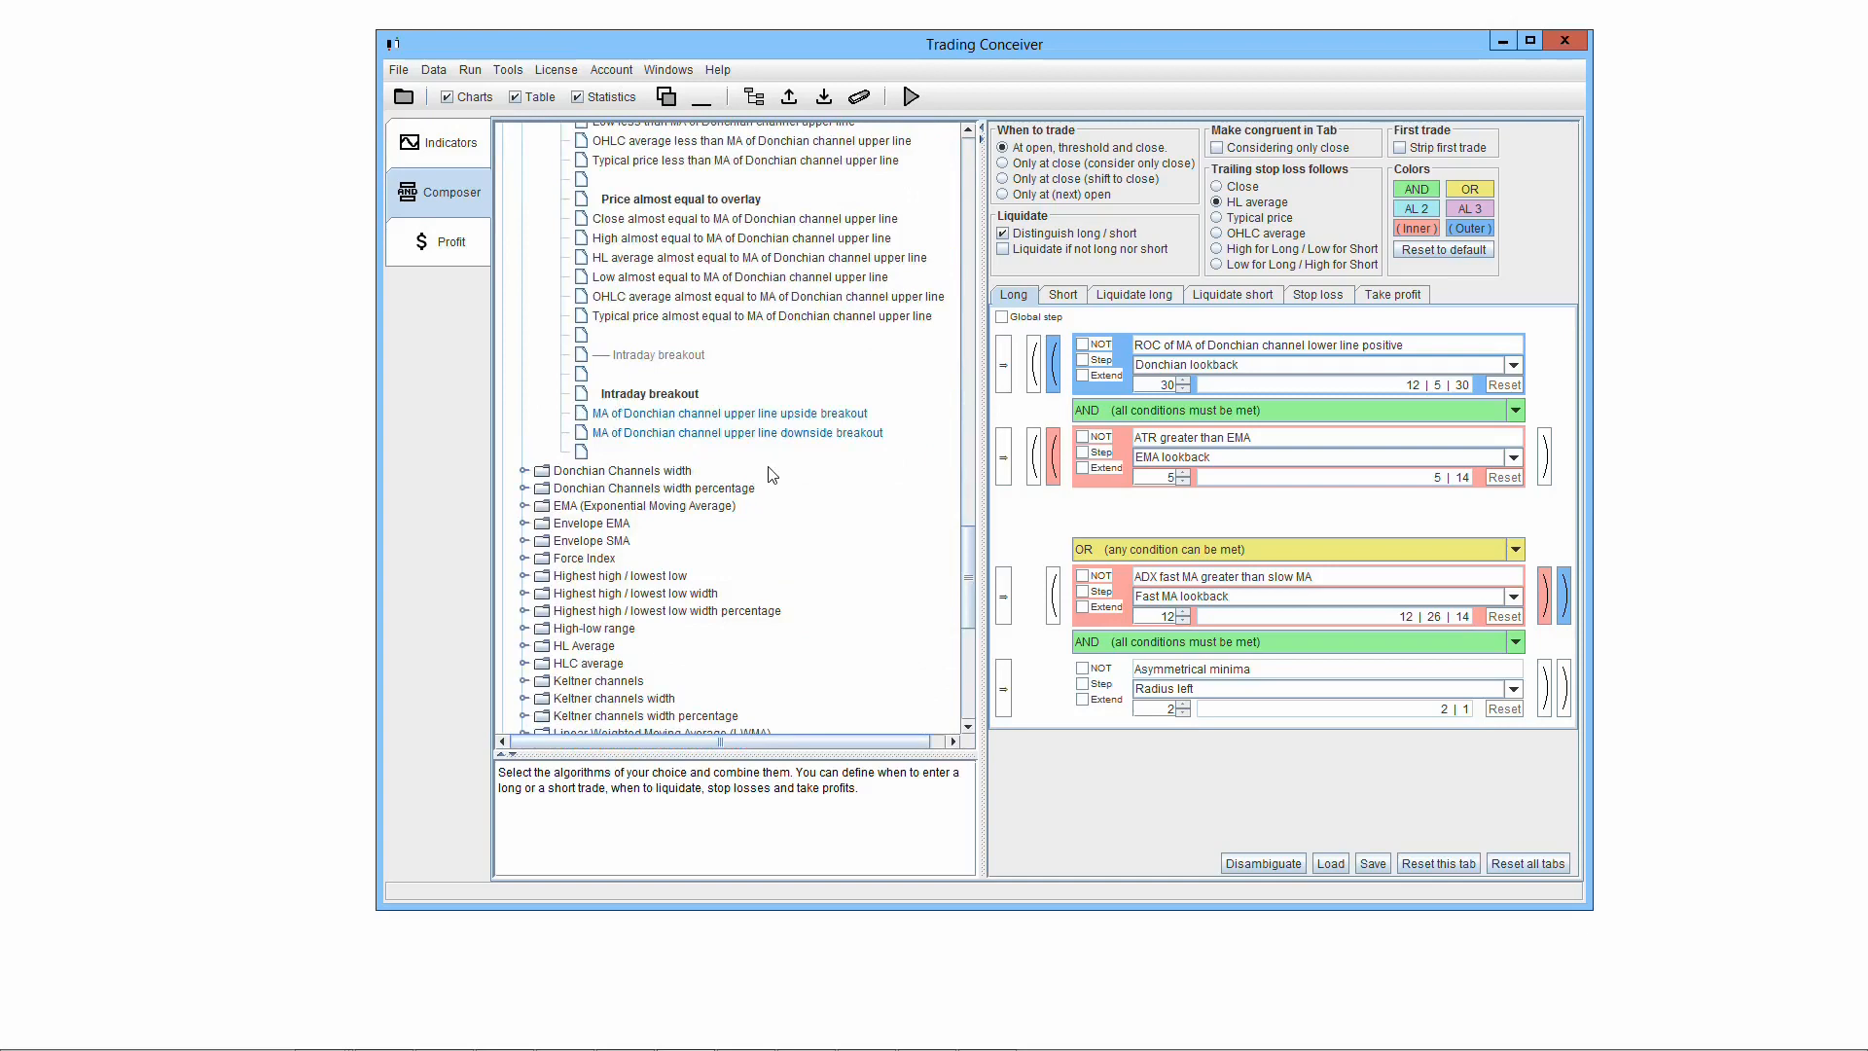
scroll(771, 474, "up", 10)
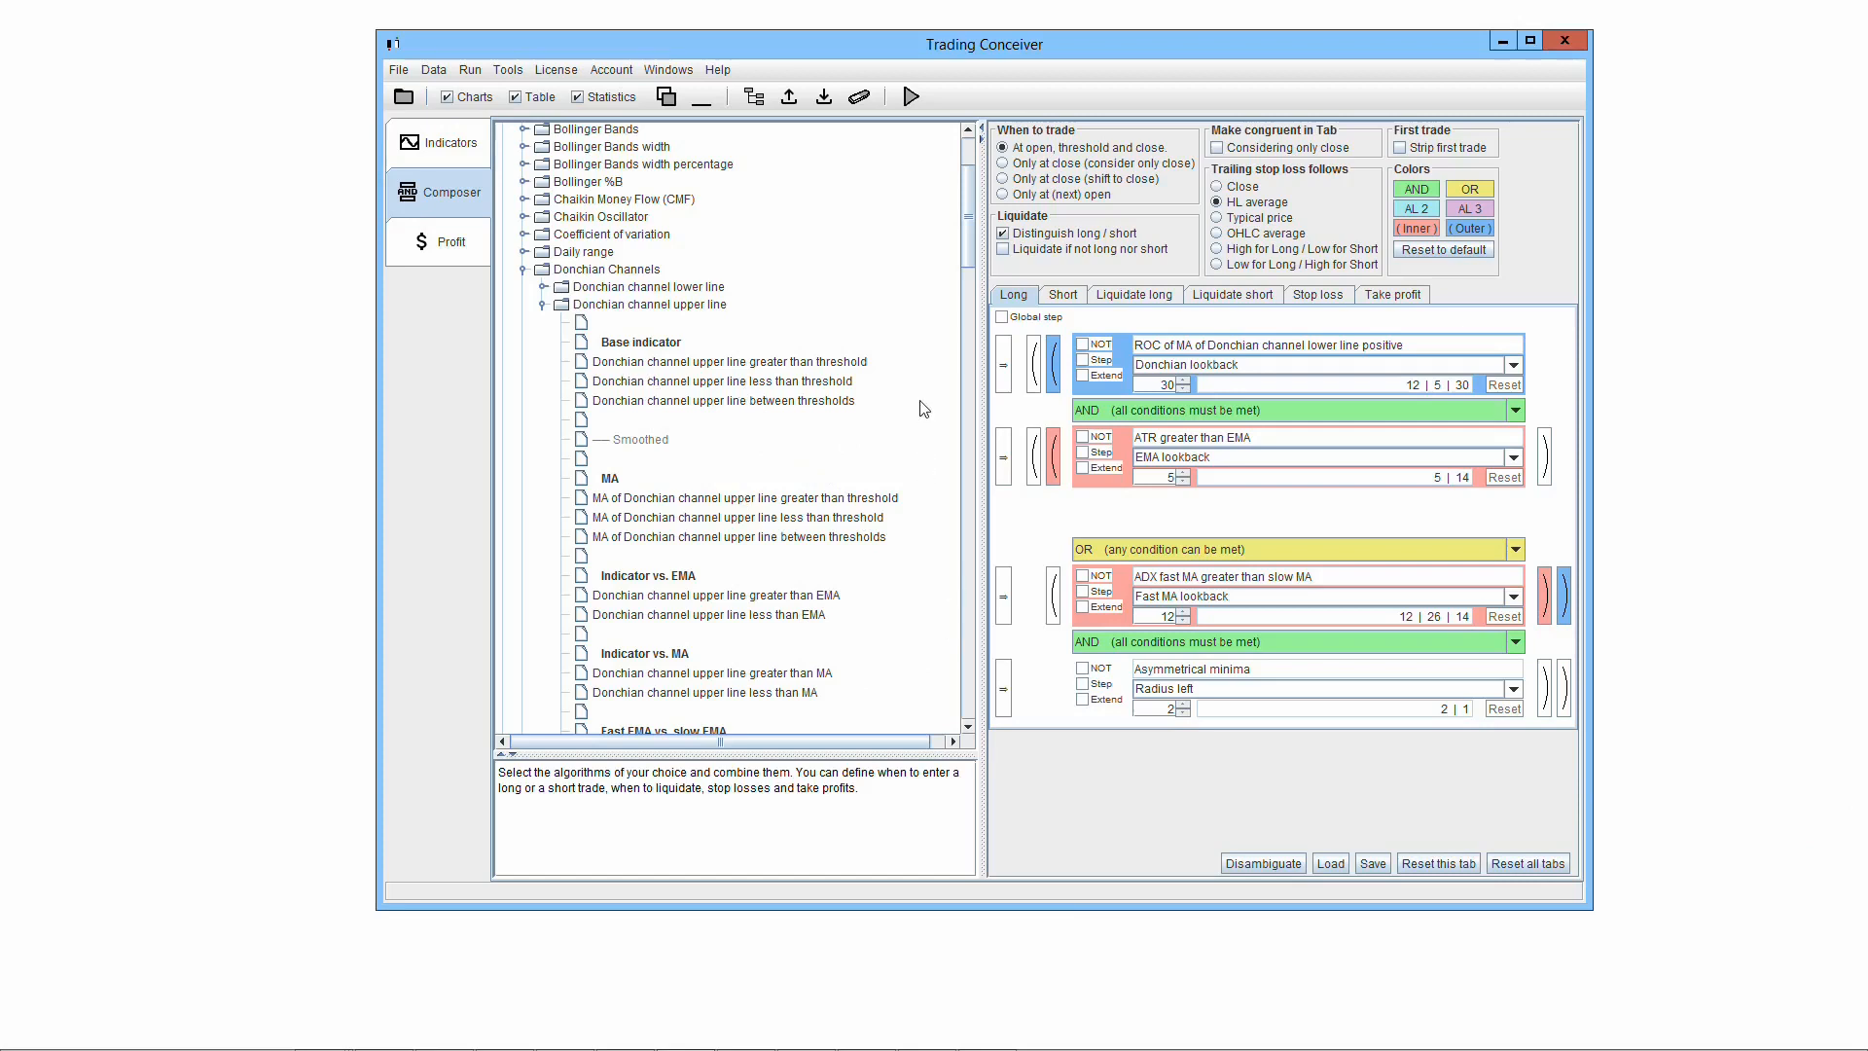
left_click(750, 382)
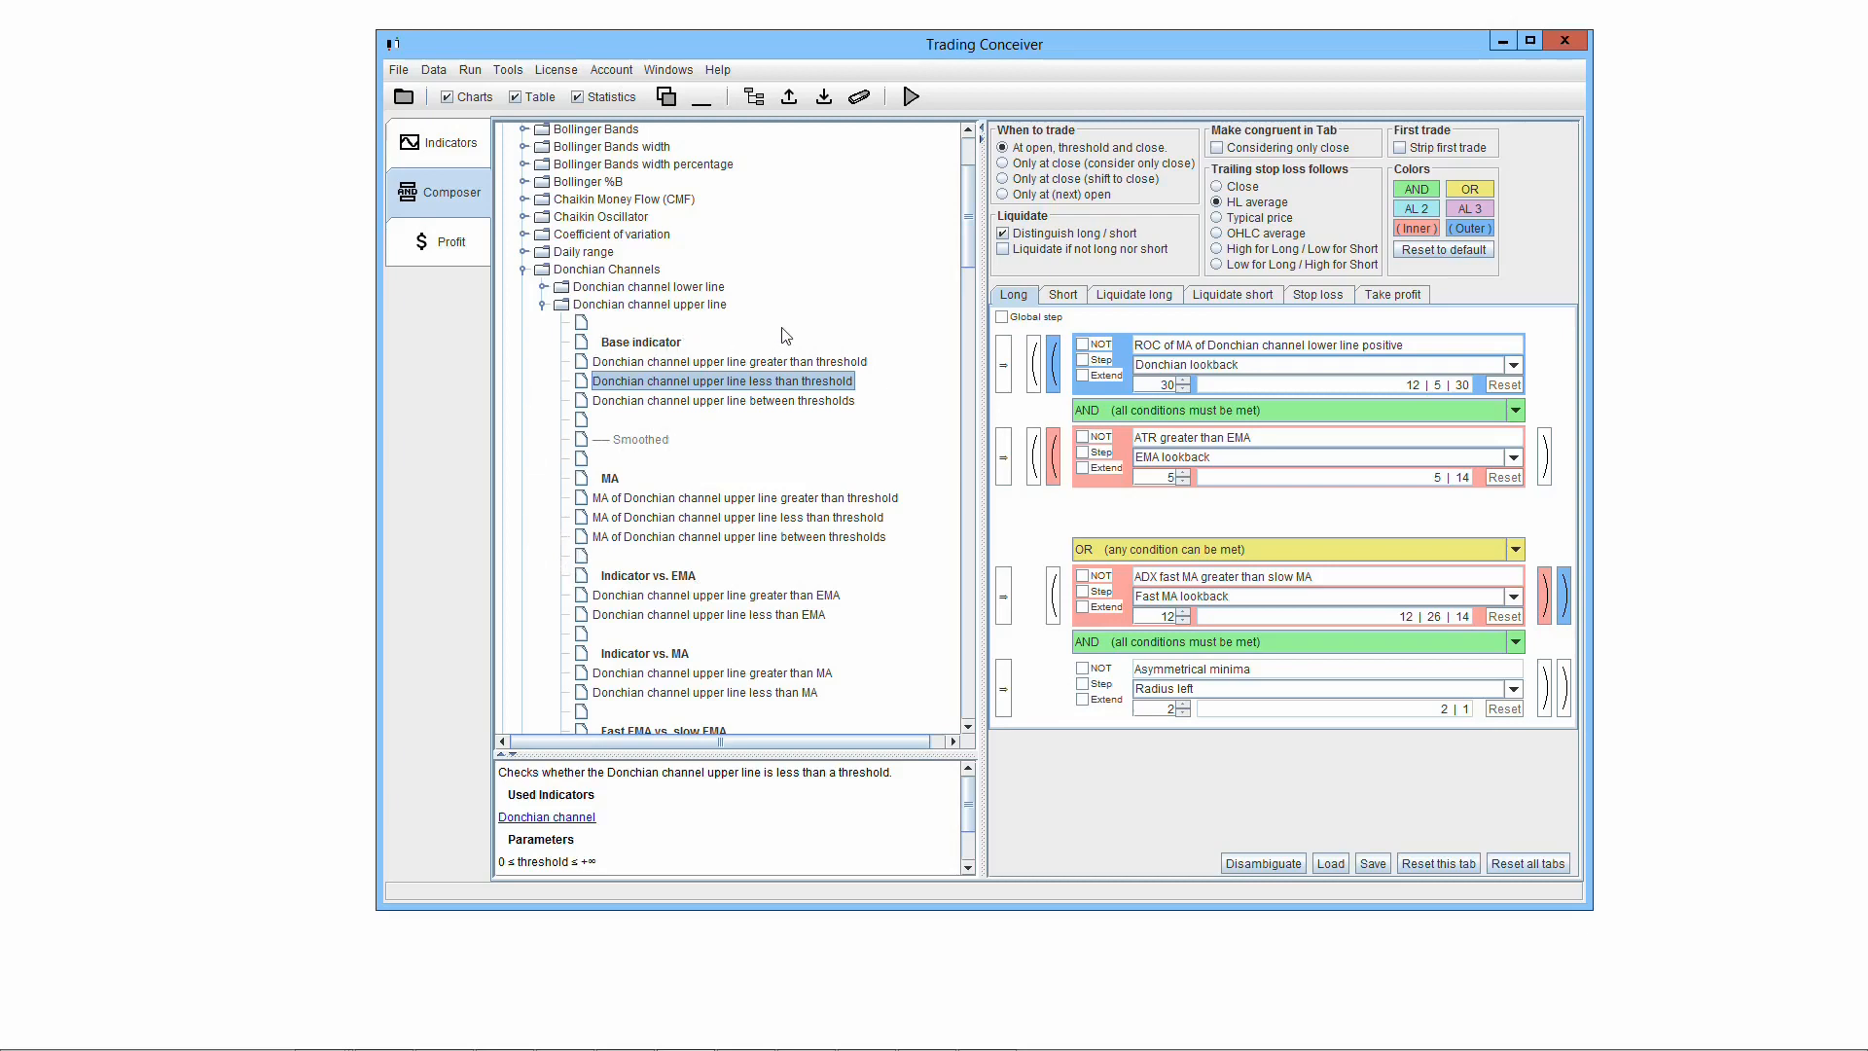
Collapse the entire visible algorithm tree.
scroll(786, 335, "up", 10)
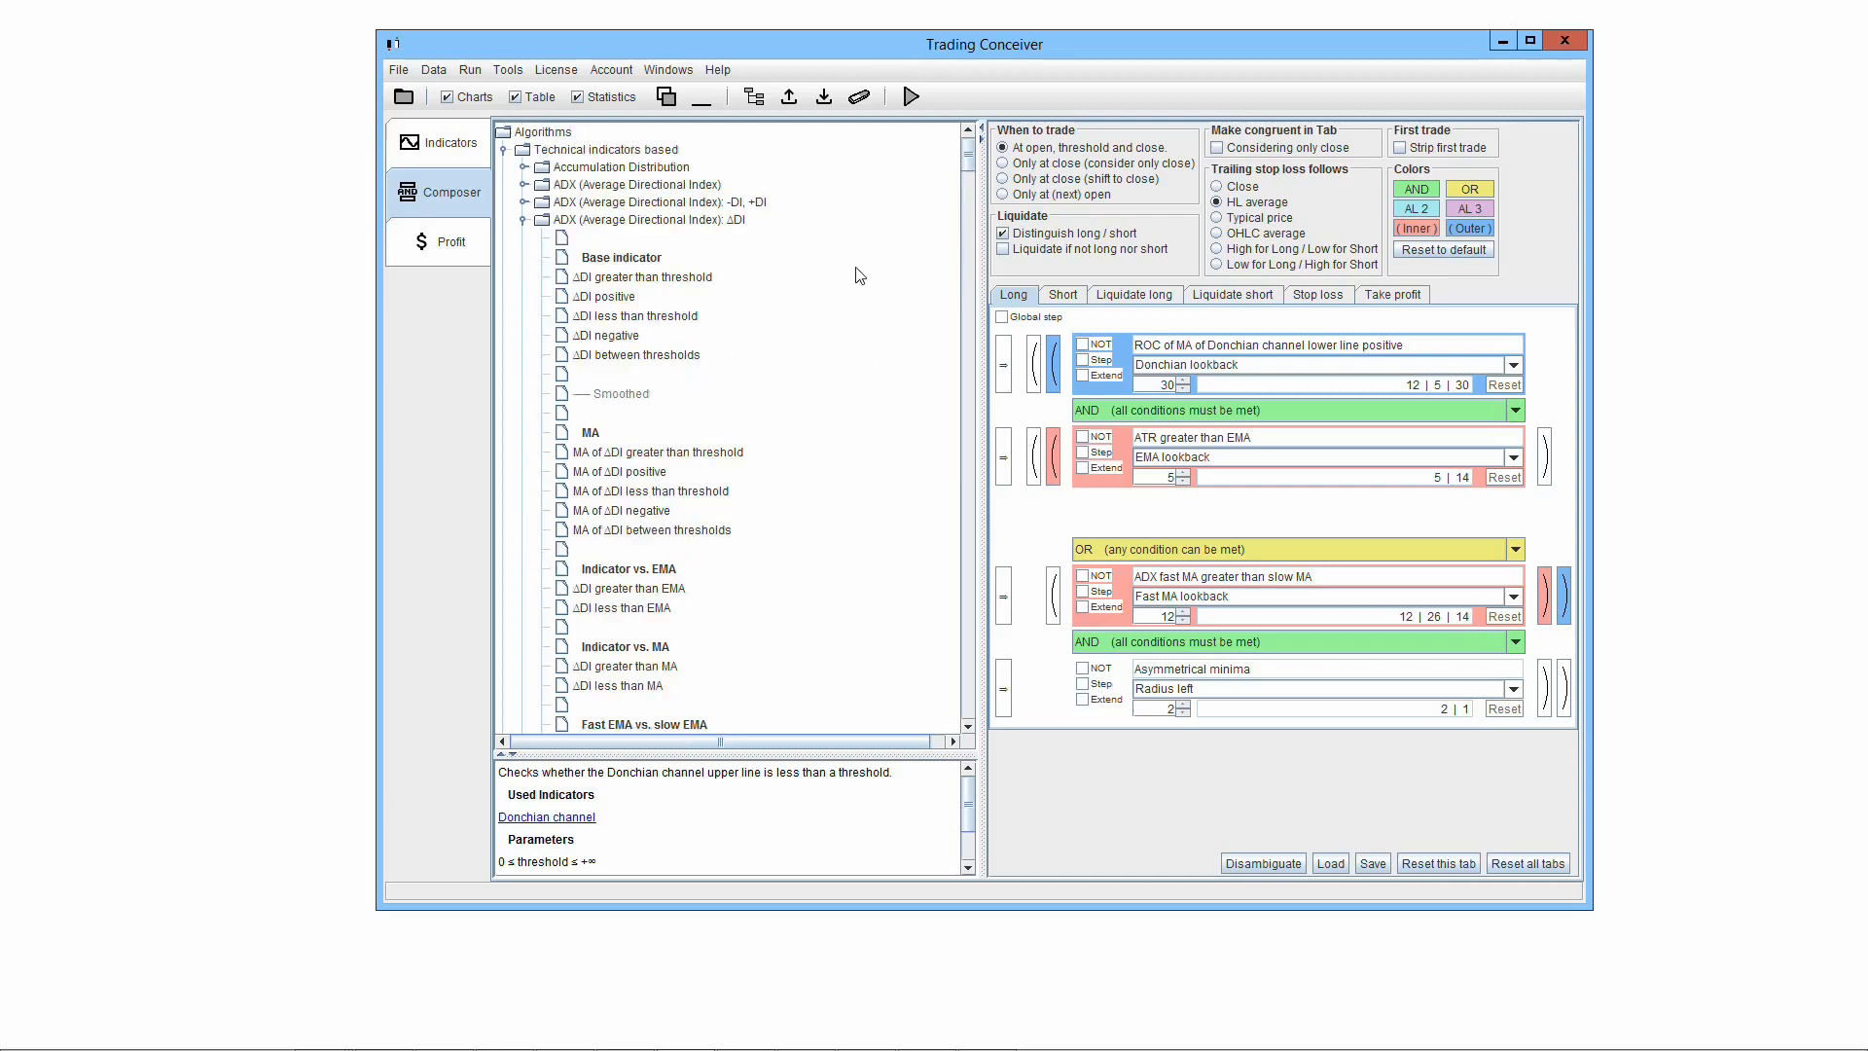
left_click_drag(966, 167, 849, 156)
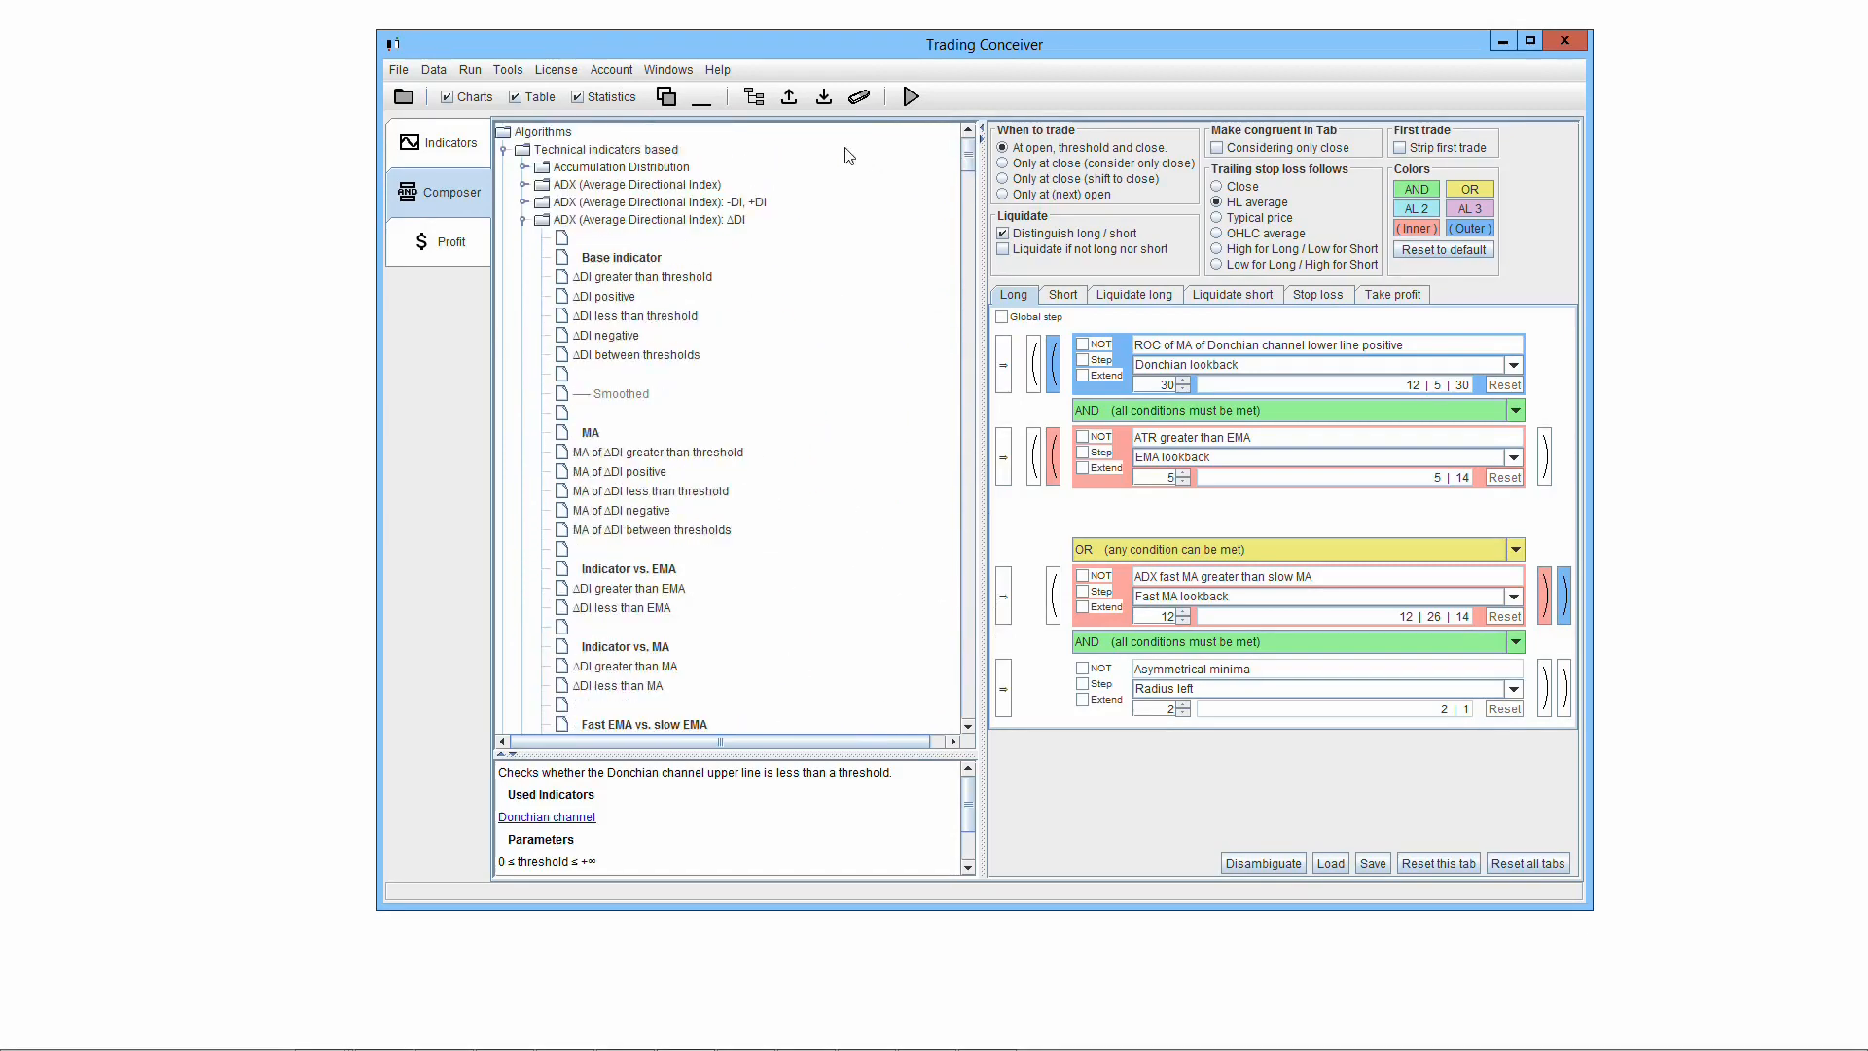
left_click(757, 99)
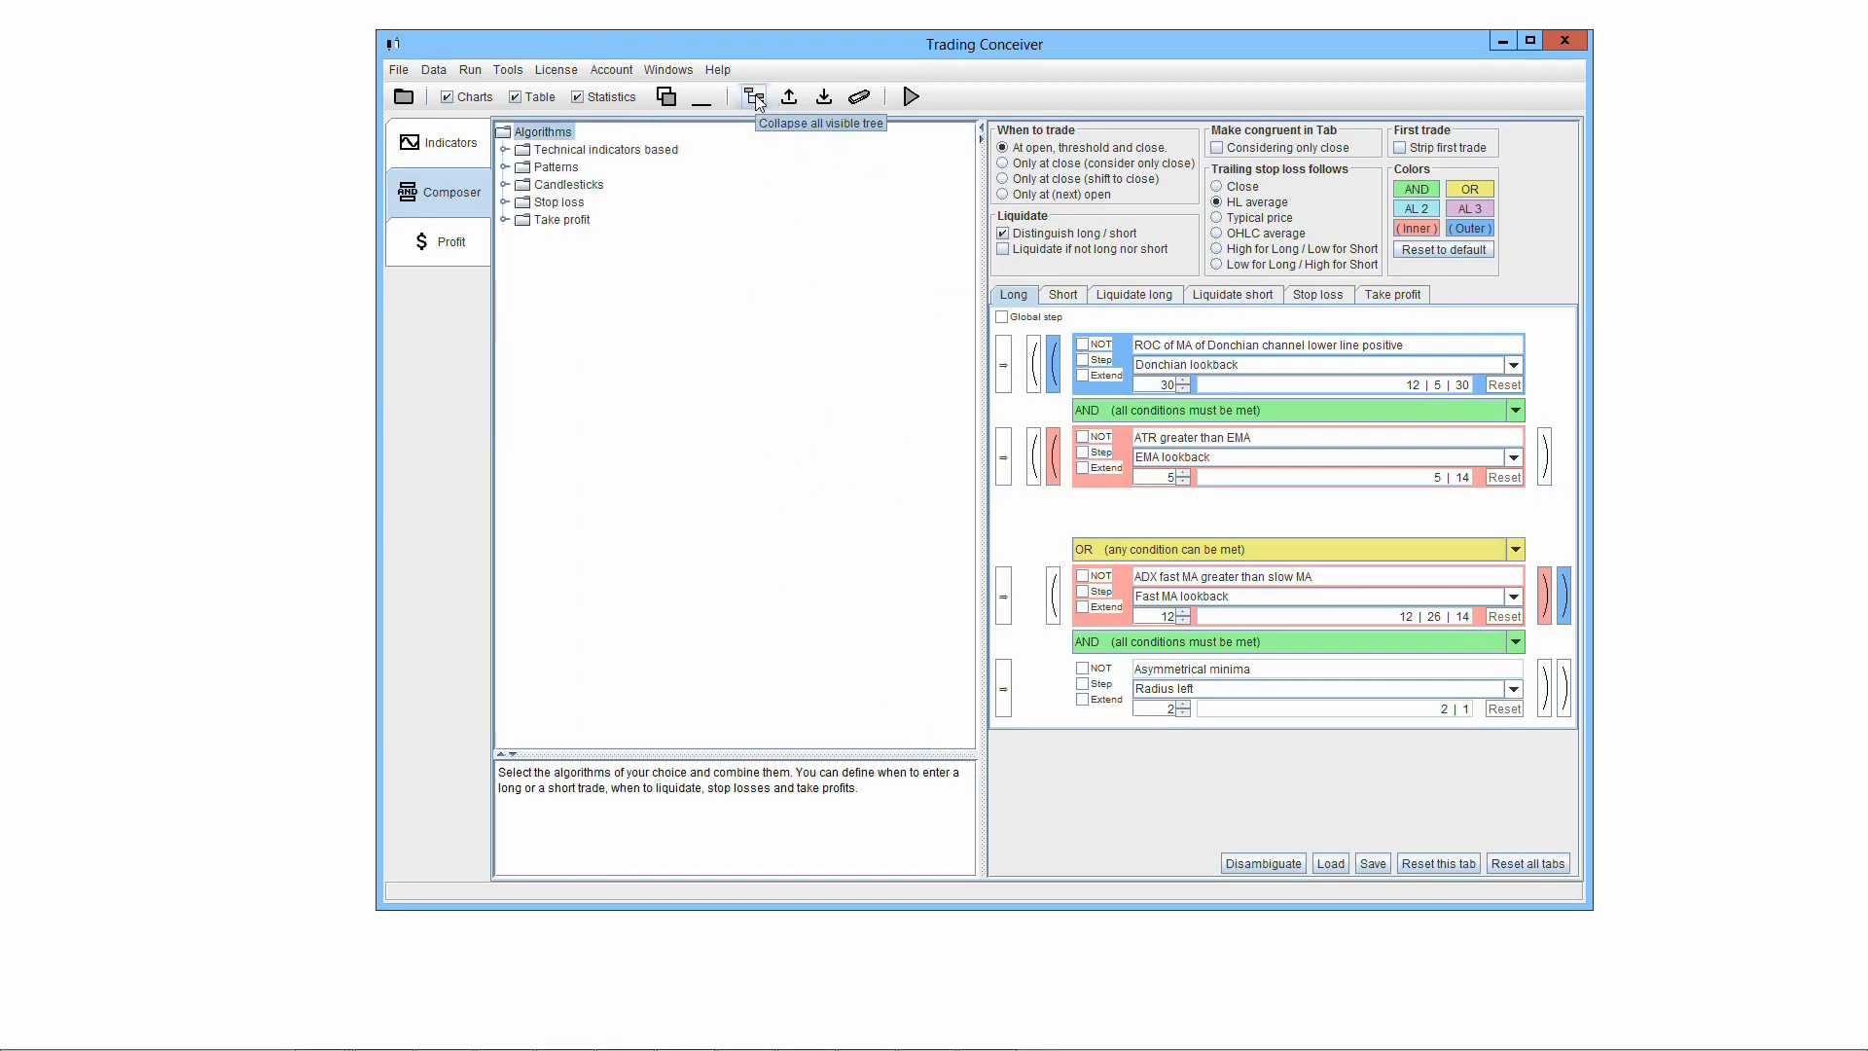
left_click(757, 99)
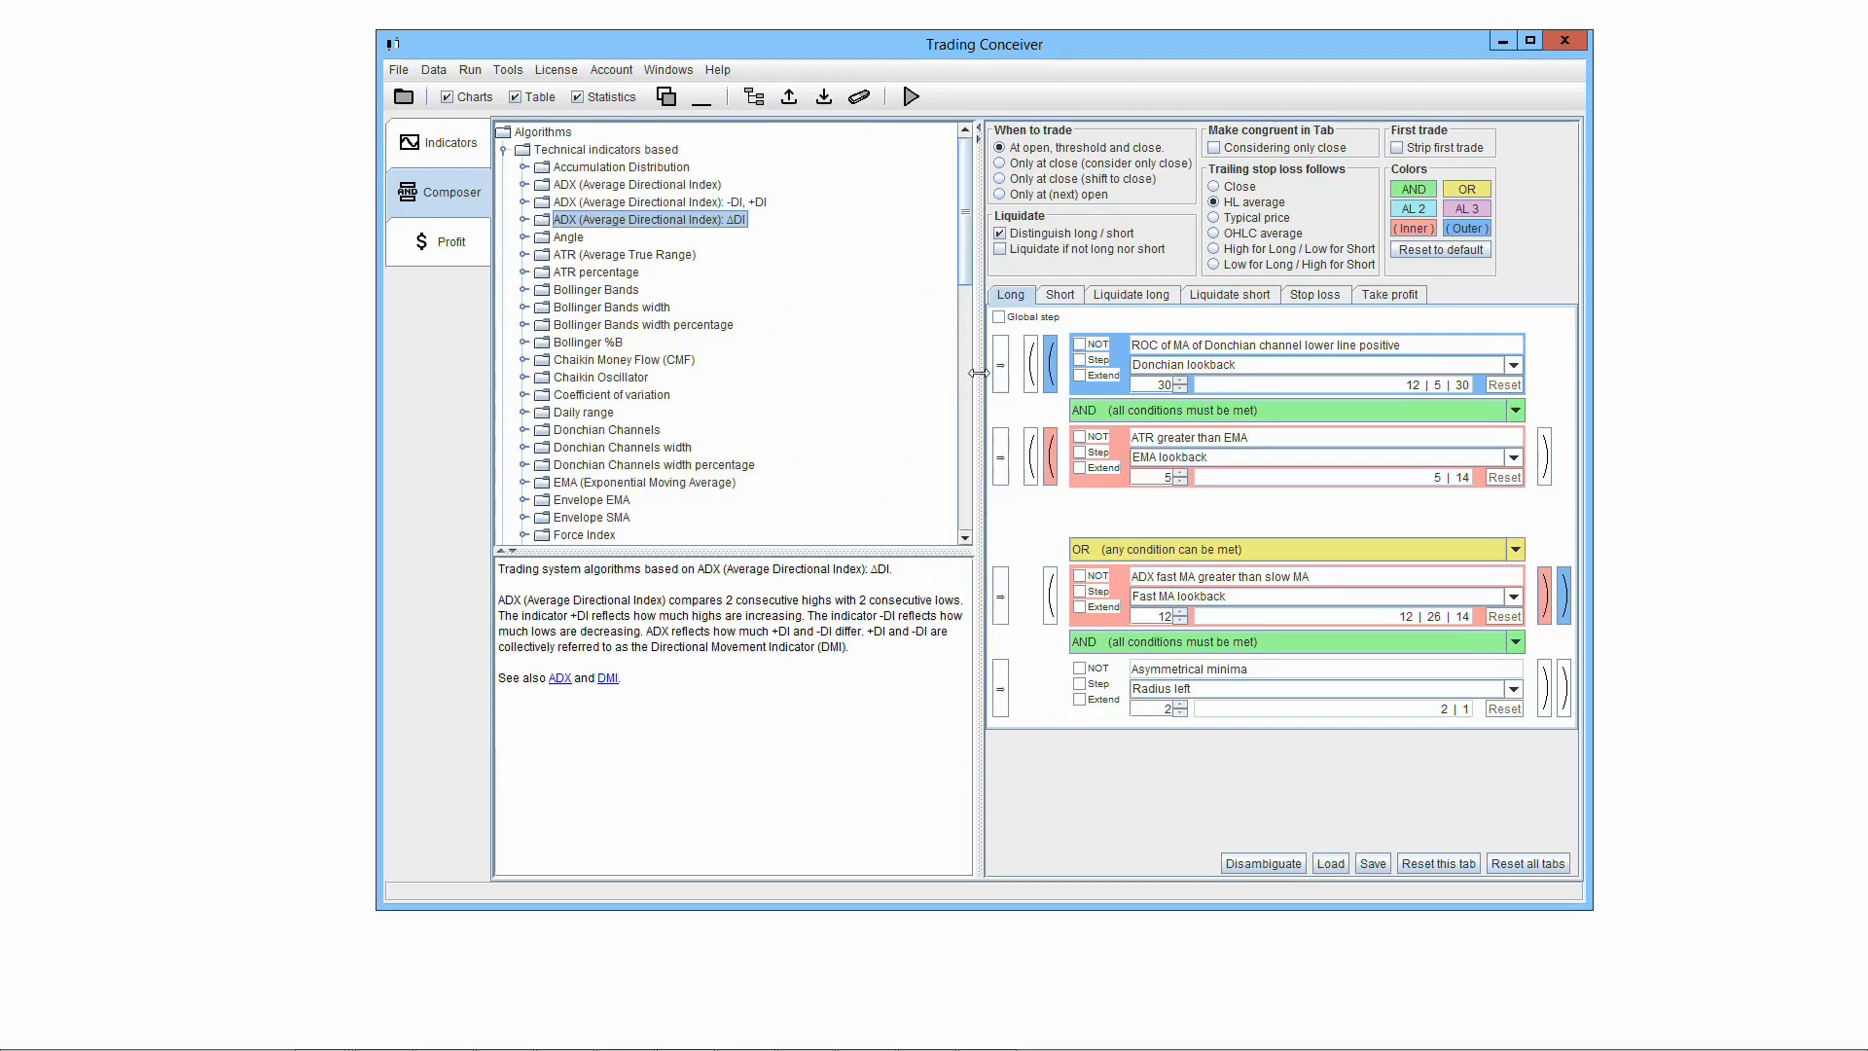
Narrow the algorithm tree pane to widen the composer area, and shrink the description pane's height.
left_click_drag(978, 375, 853, 374)
left_click_drag(815, 551, 801, 662)
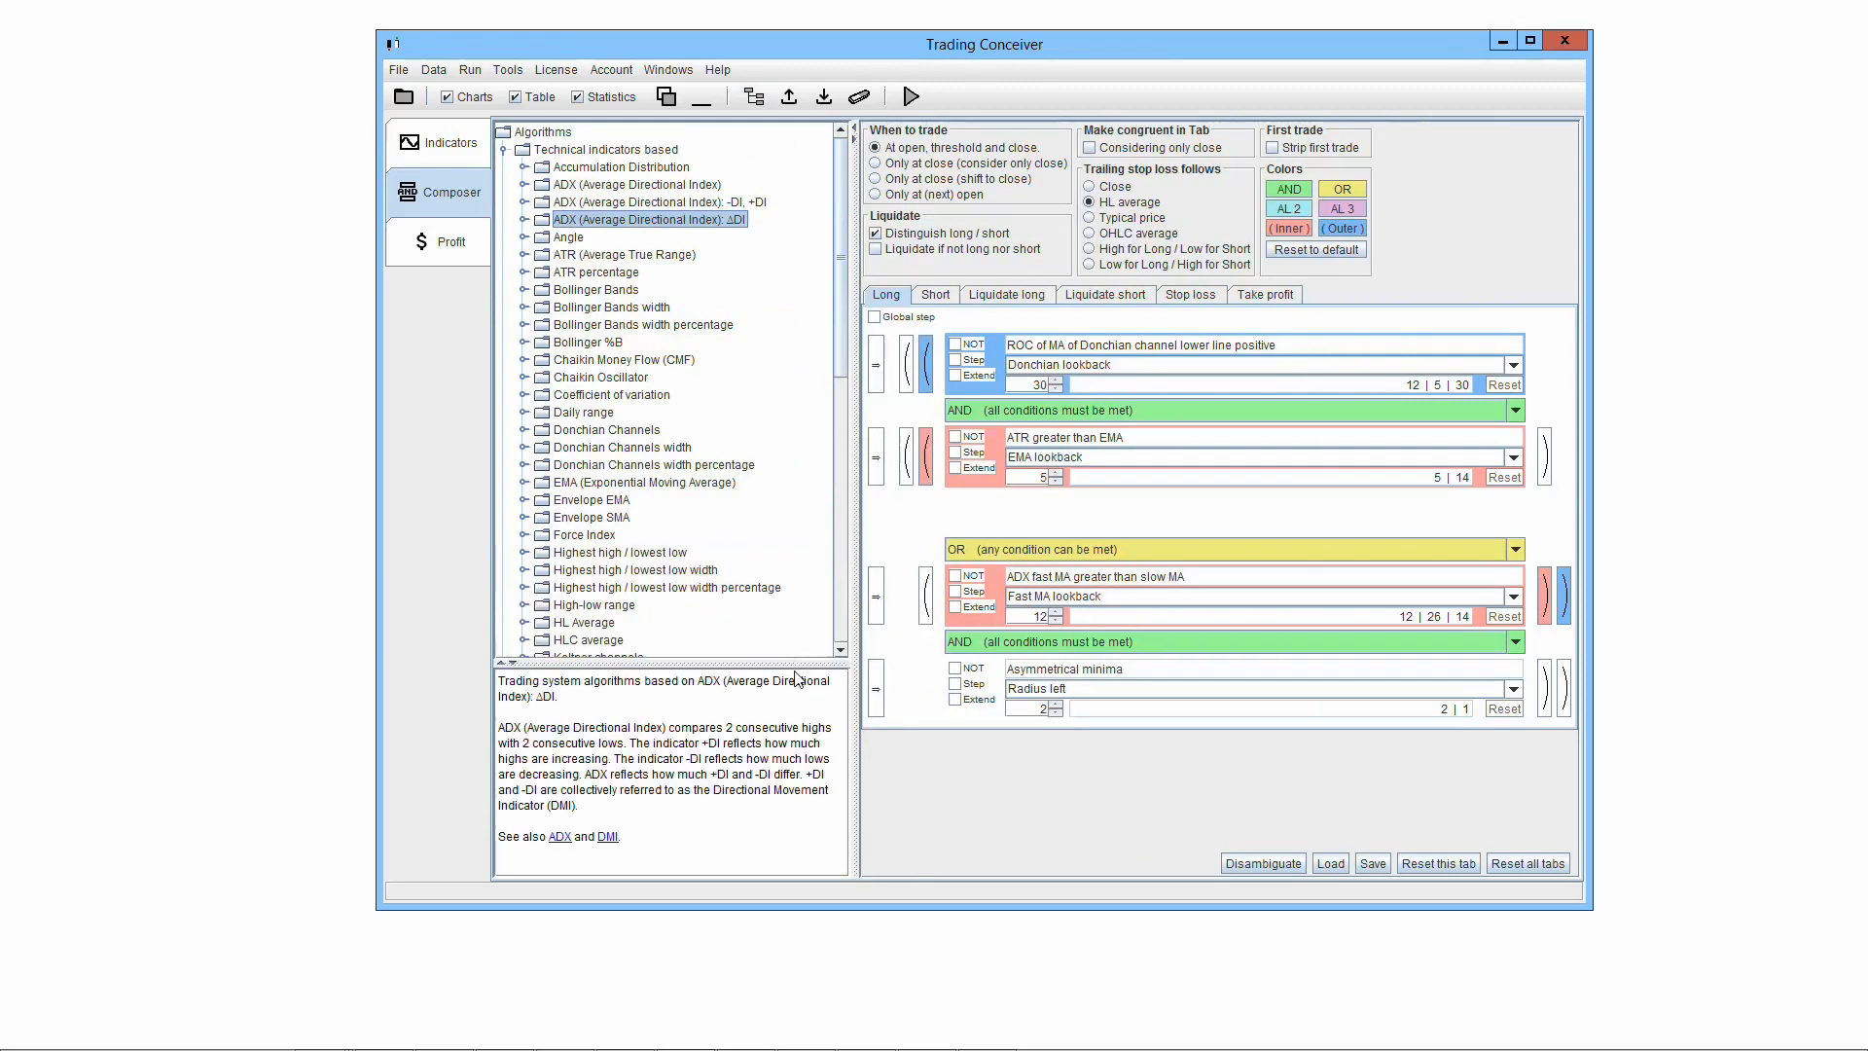
Hide and restore the description pane, and do the same with the algorithm tree pane.
left_click(516, 663)
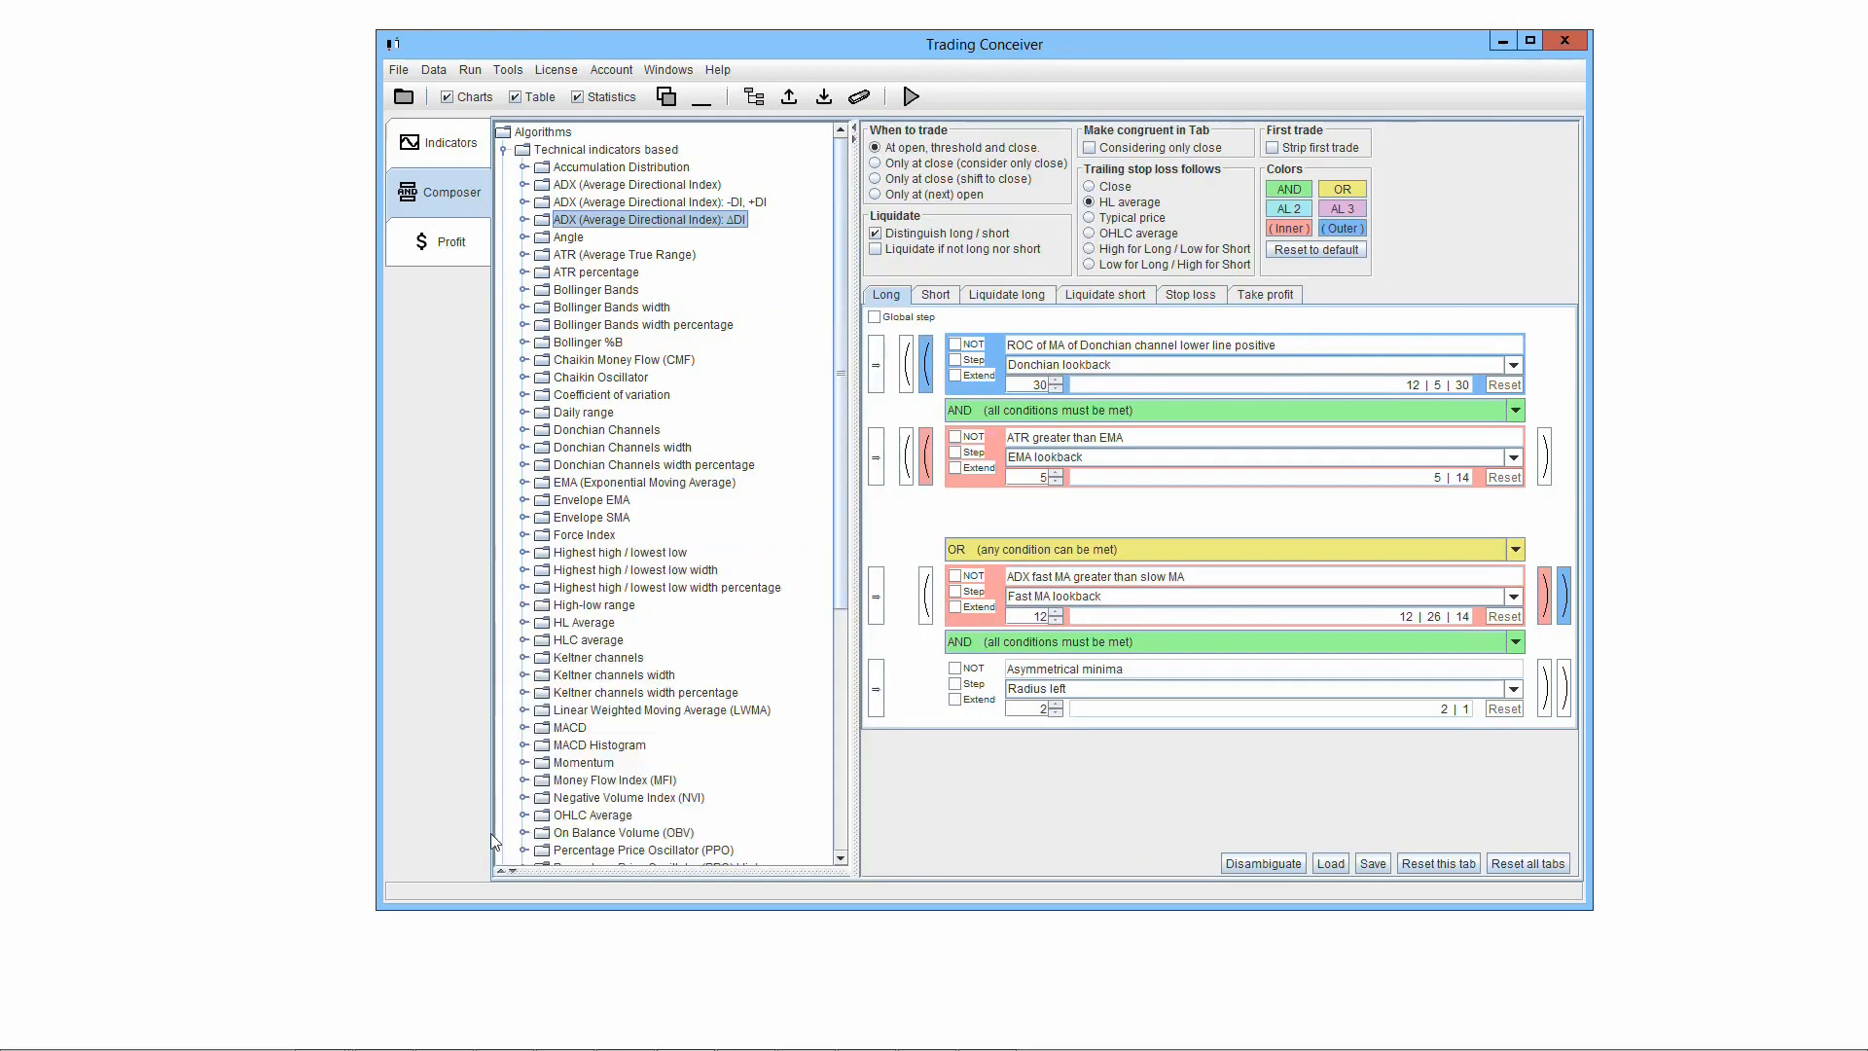
left_click(502, 874)
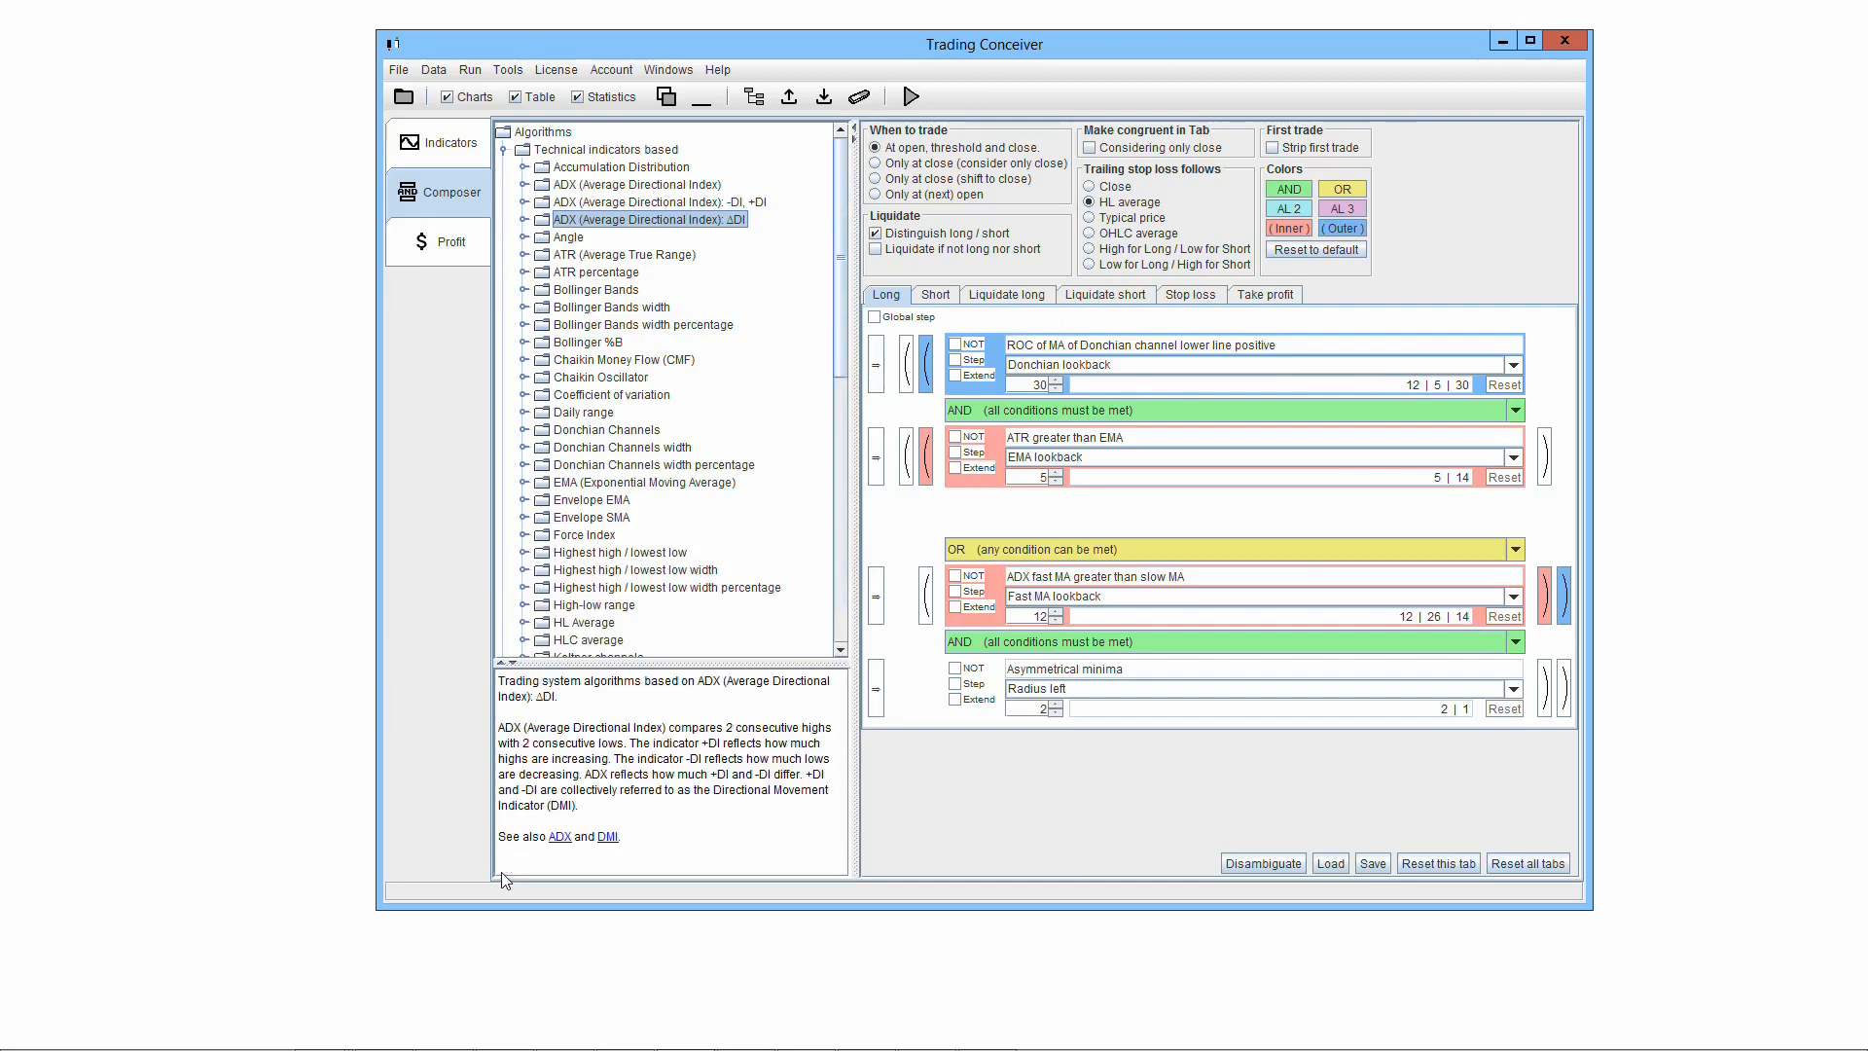
left_click(500, 663)
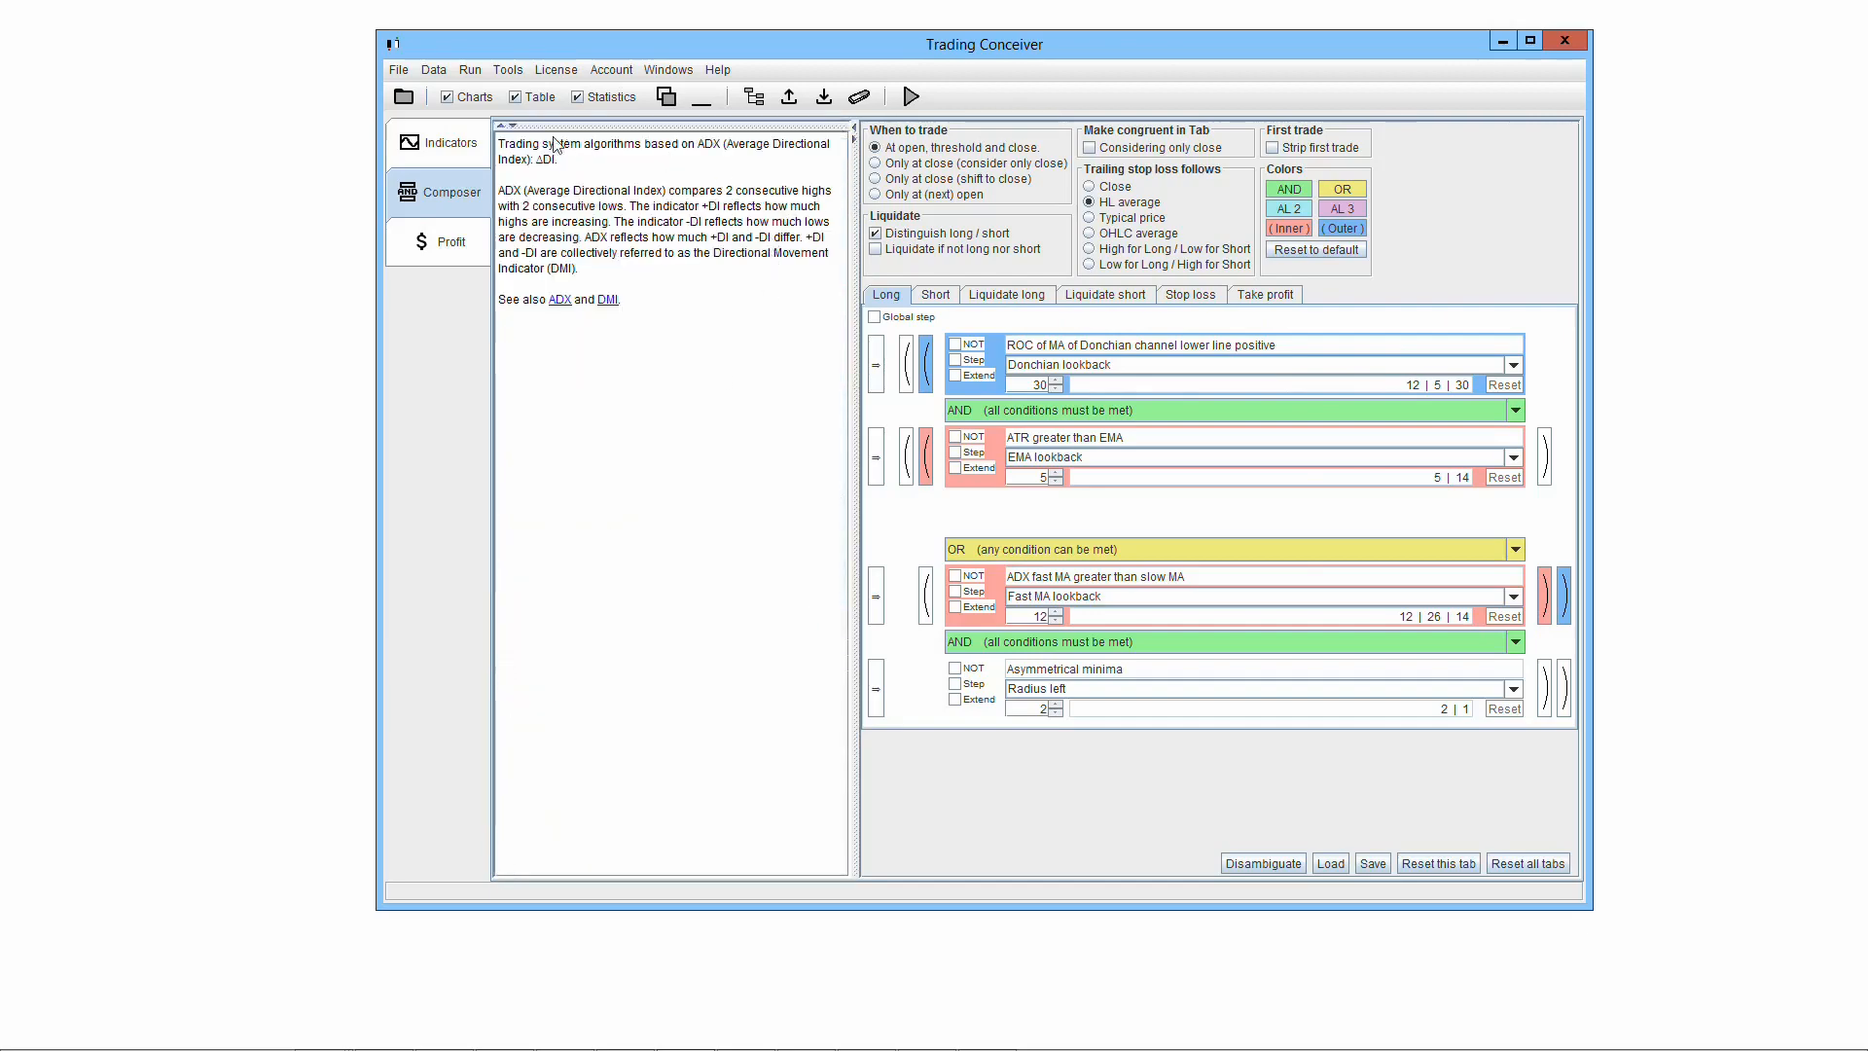
left_click(512, 126)
Hide and restore the strategy settings area, and do the same with the whole tree and description area.
left_click(854, 140)
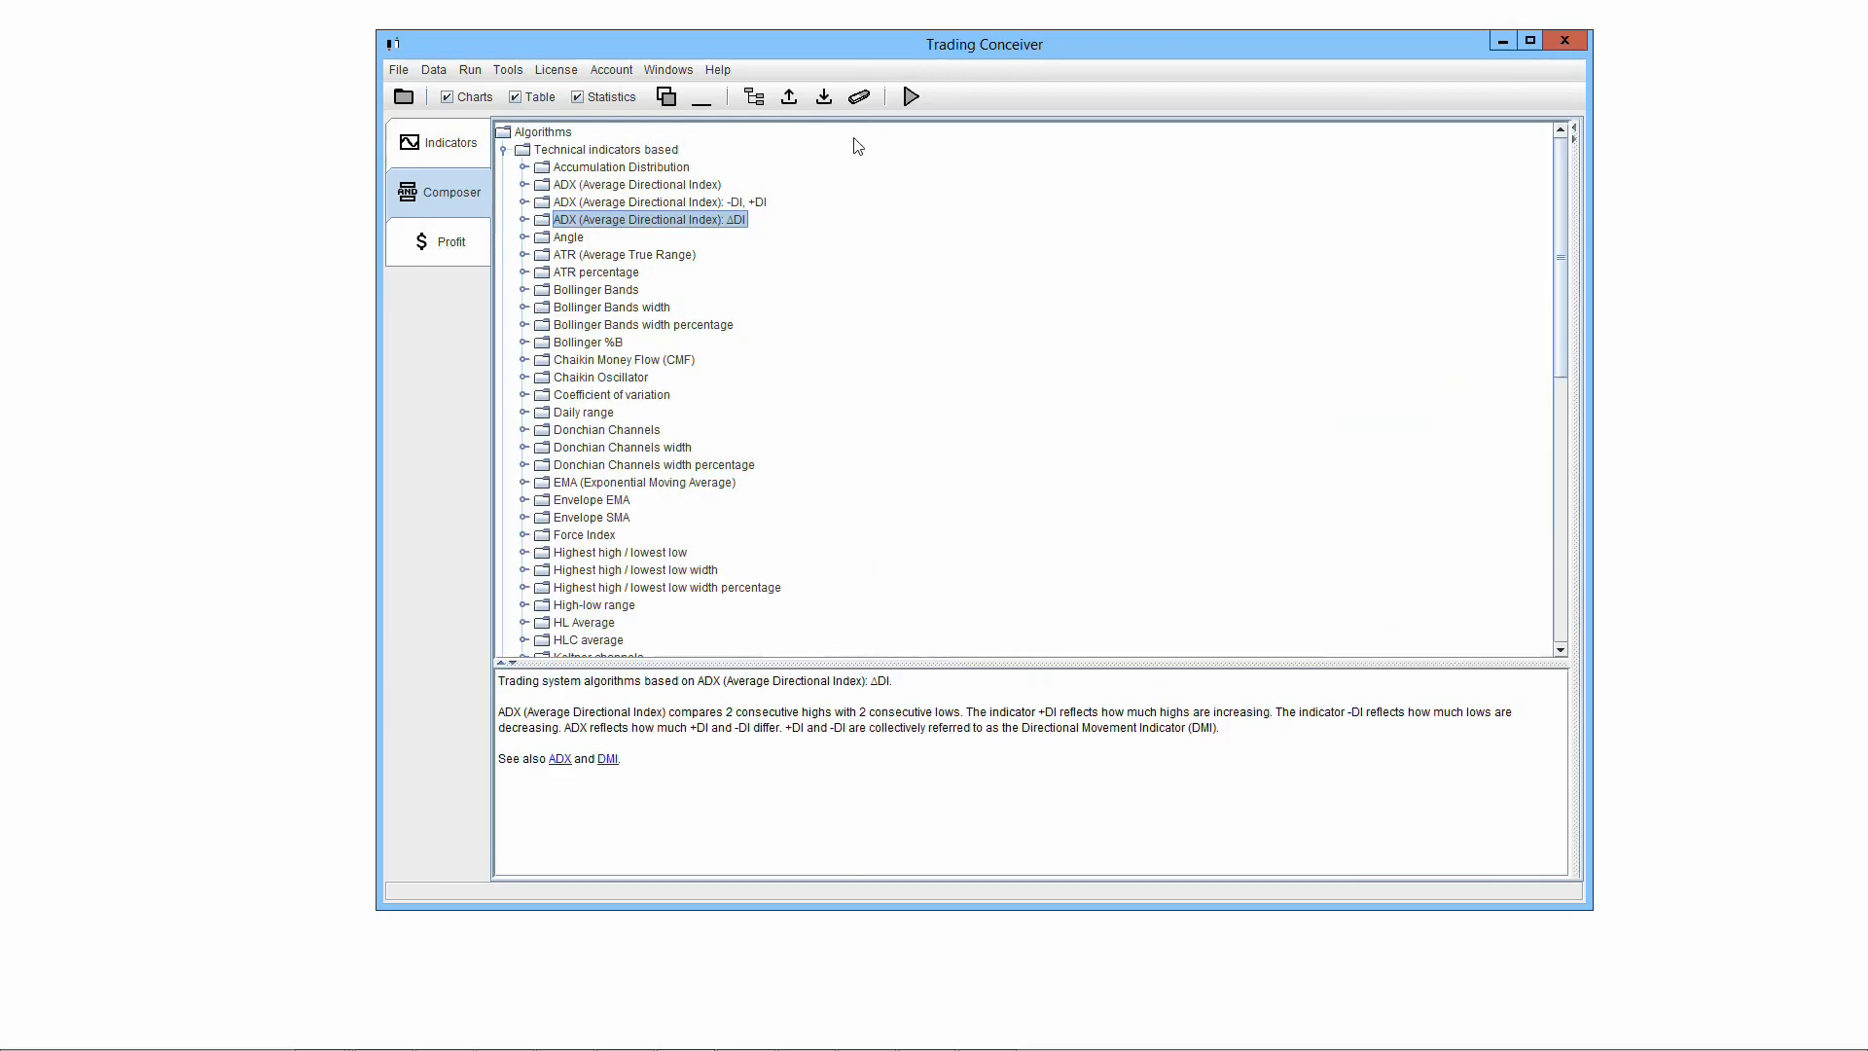
left_click(1573, 129)
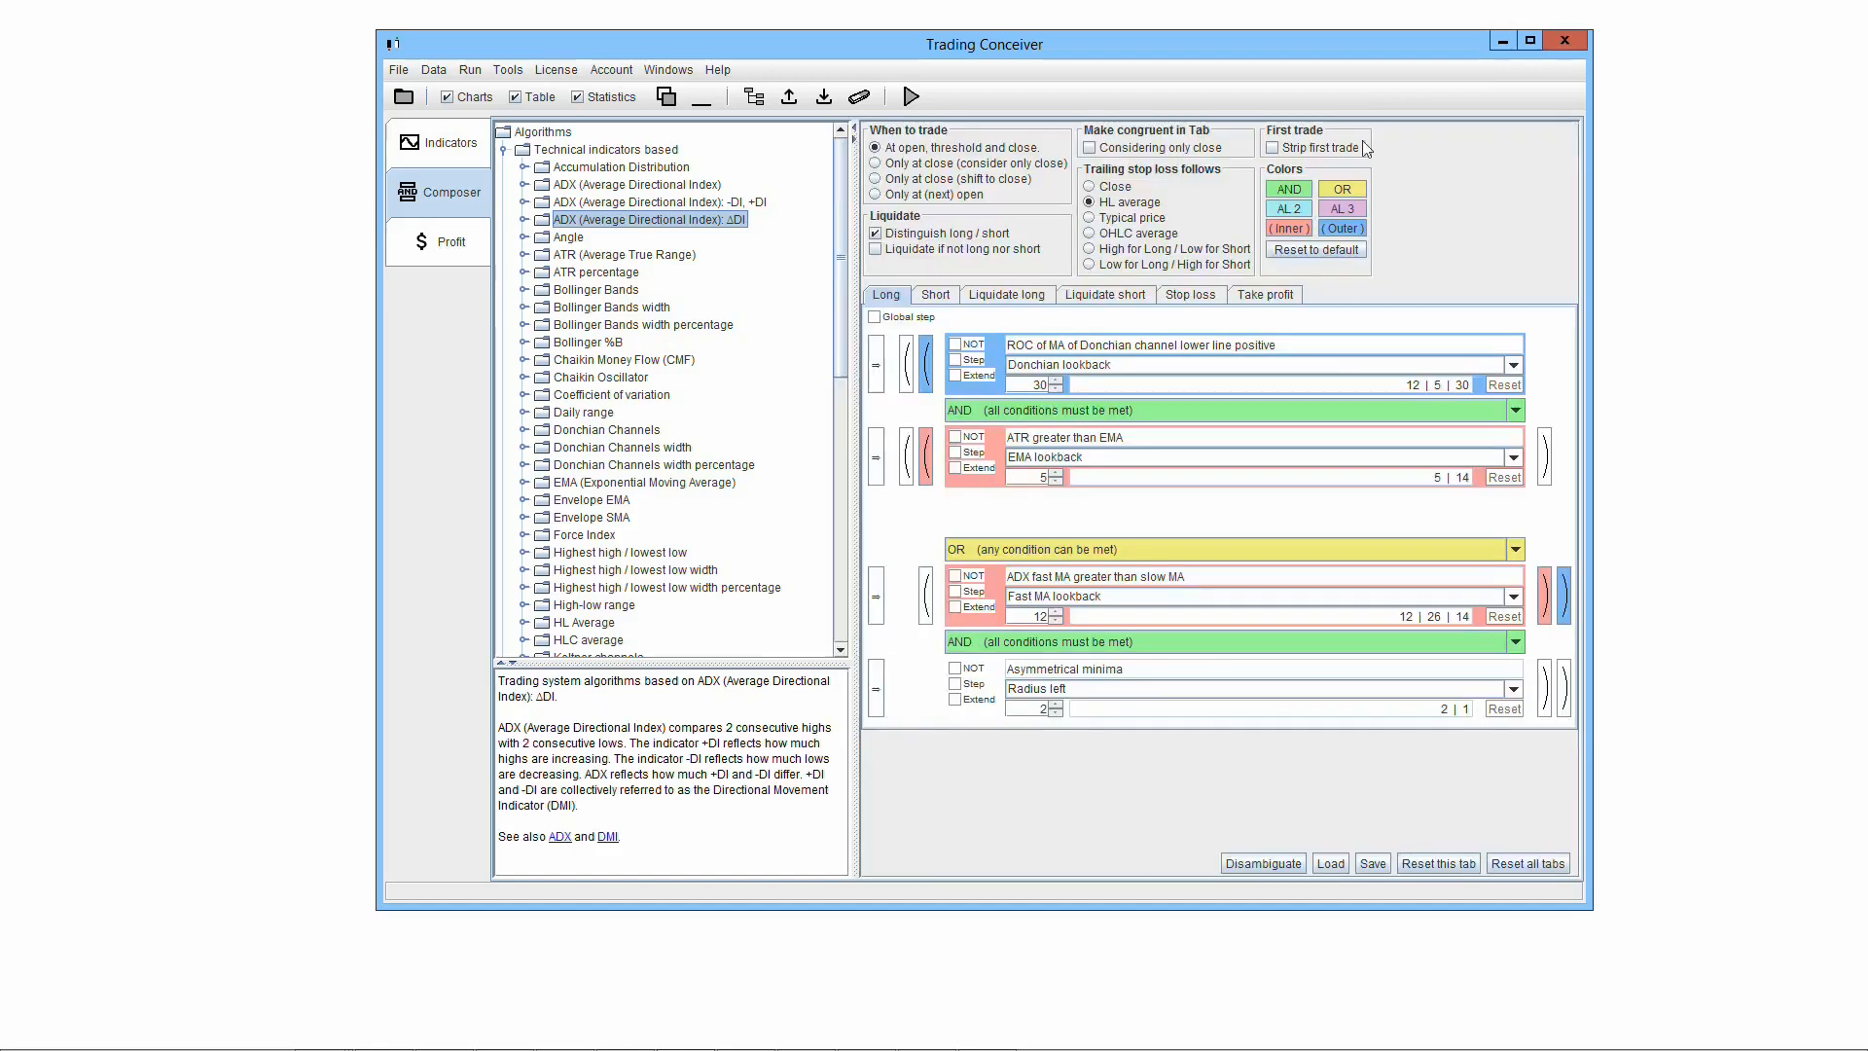
left_click(852, 125)
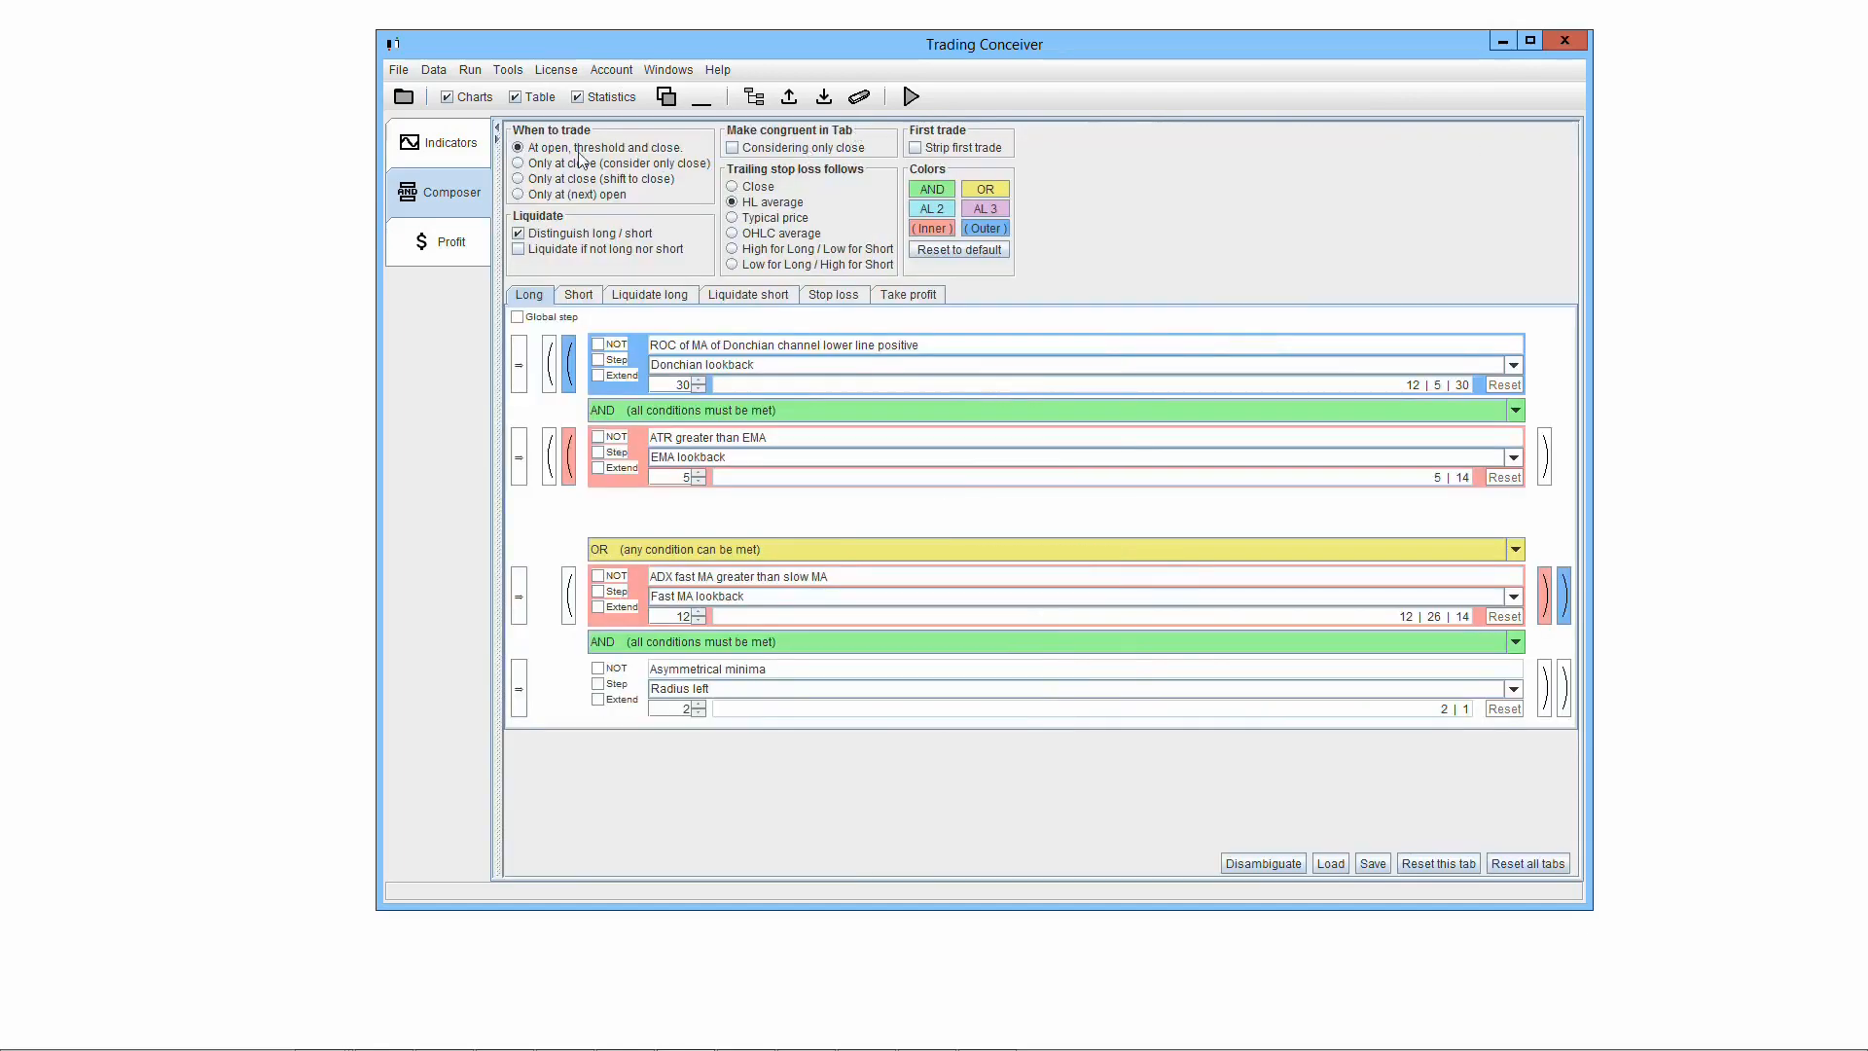
left_click(498, 139)
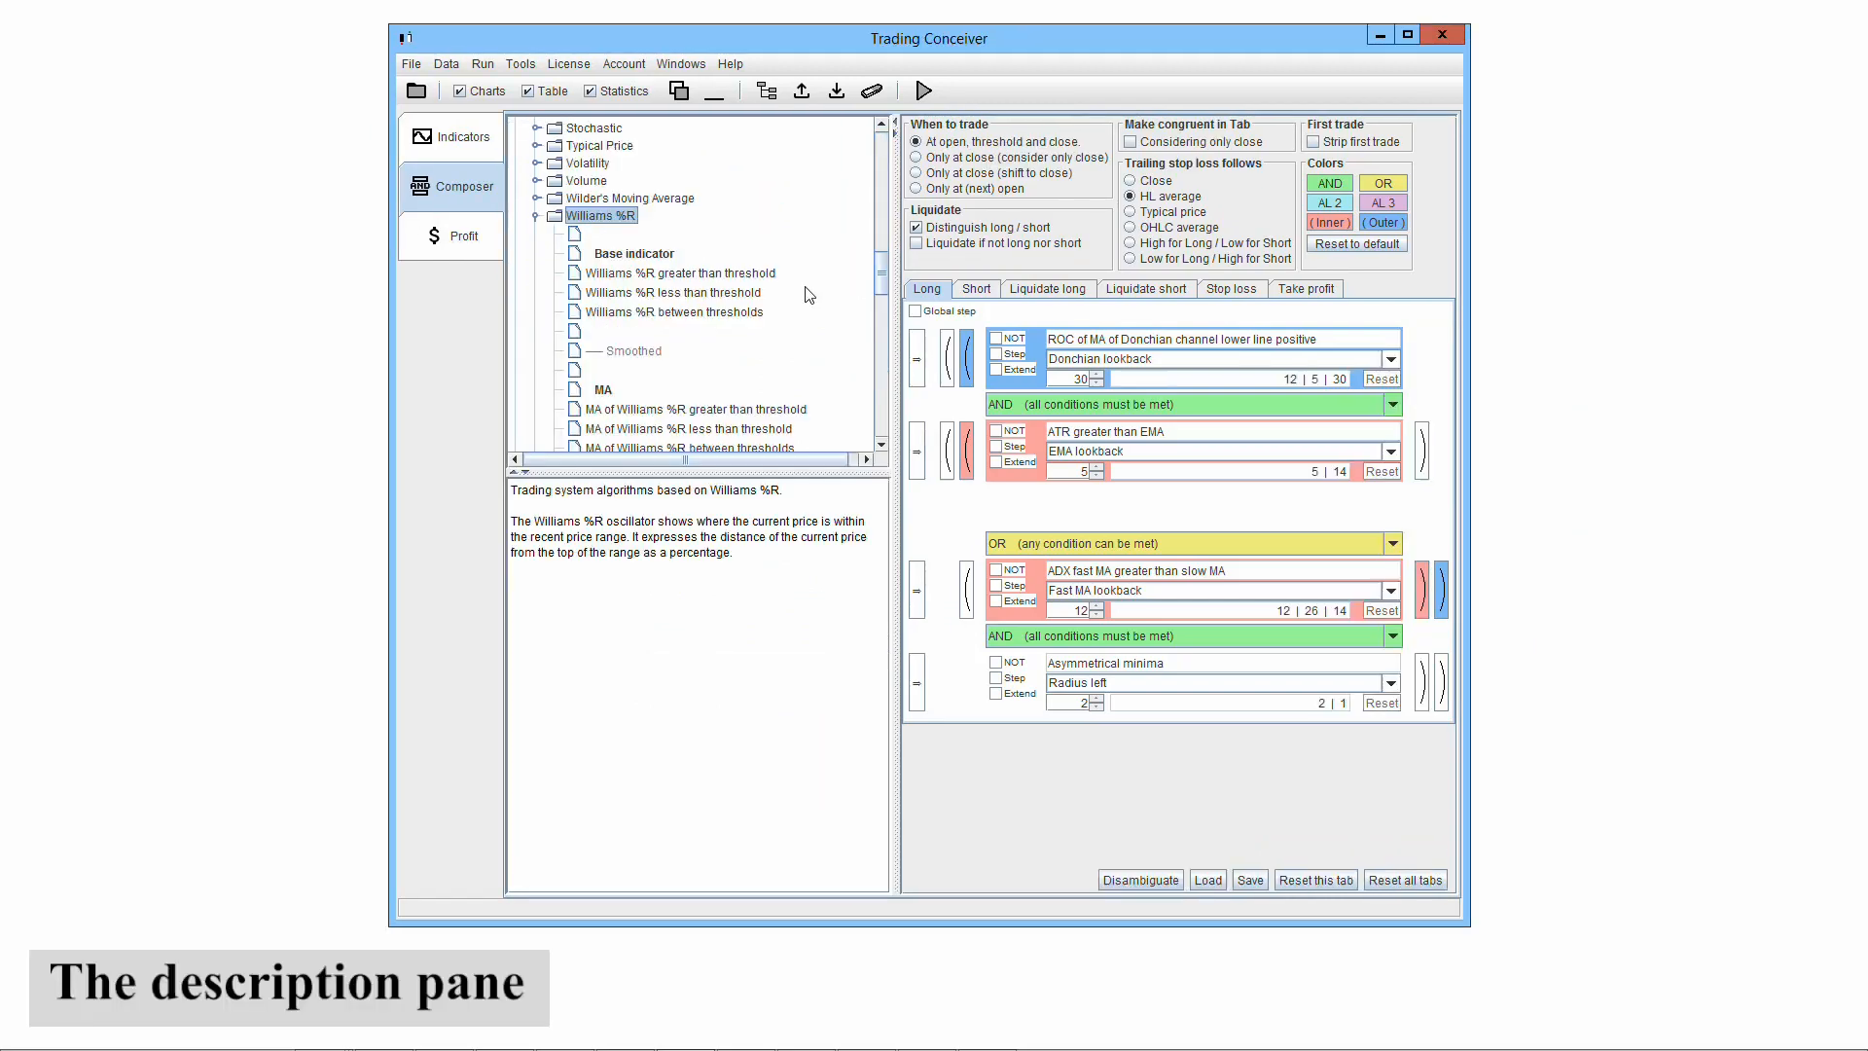
Read the description of Williams %R between thresholds and follow its used-indicator link to the Williams %R indicator.
left_click(669, 312)
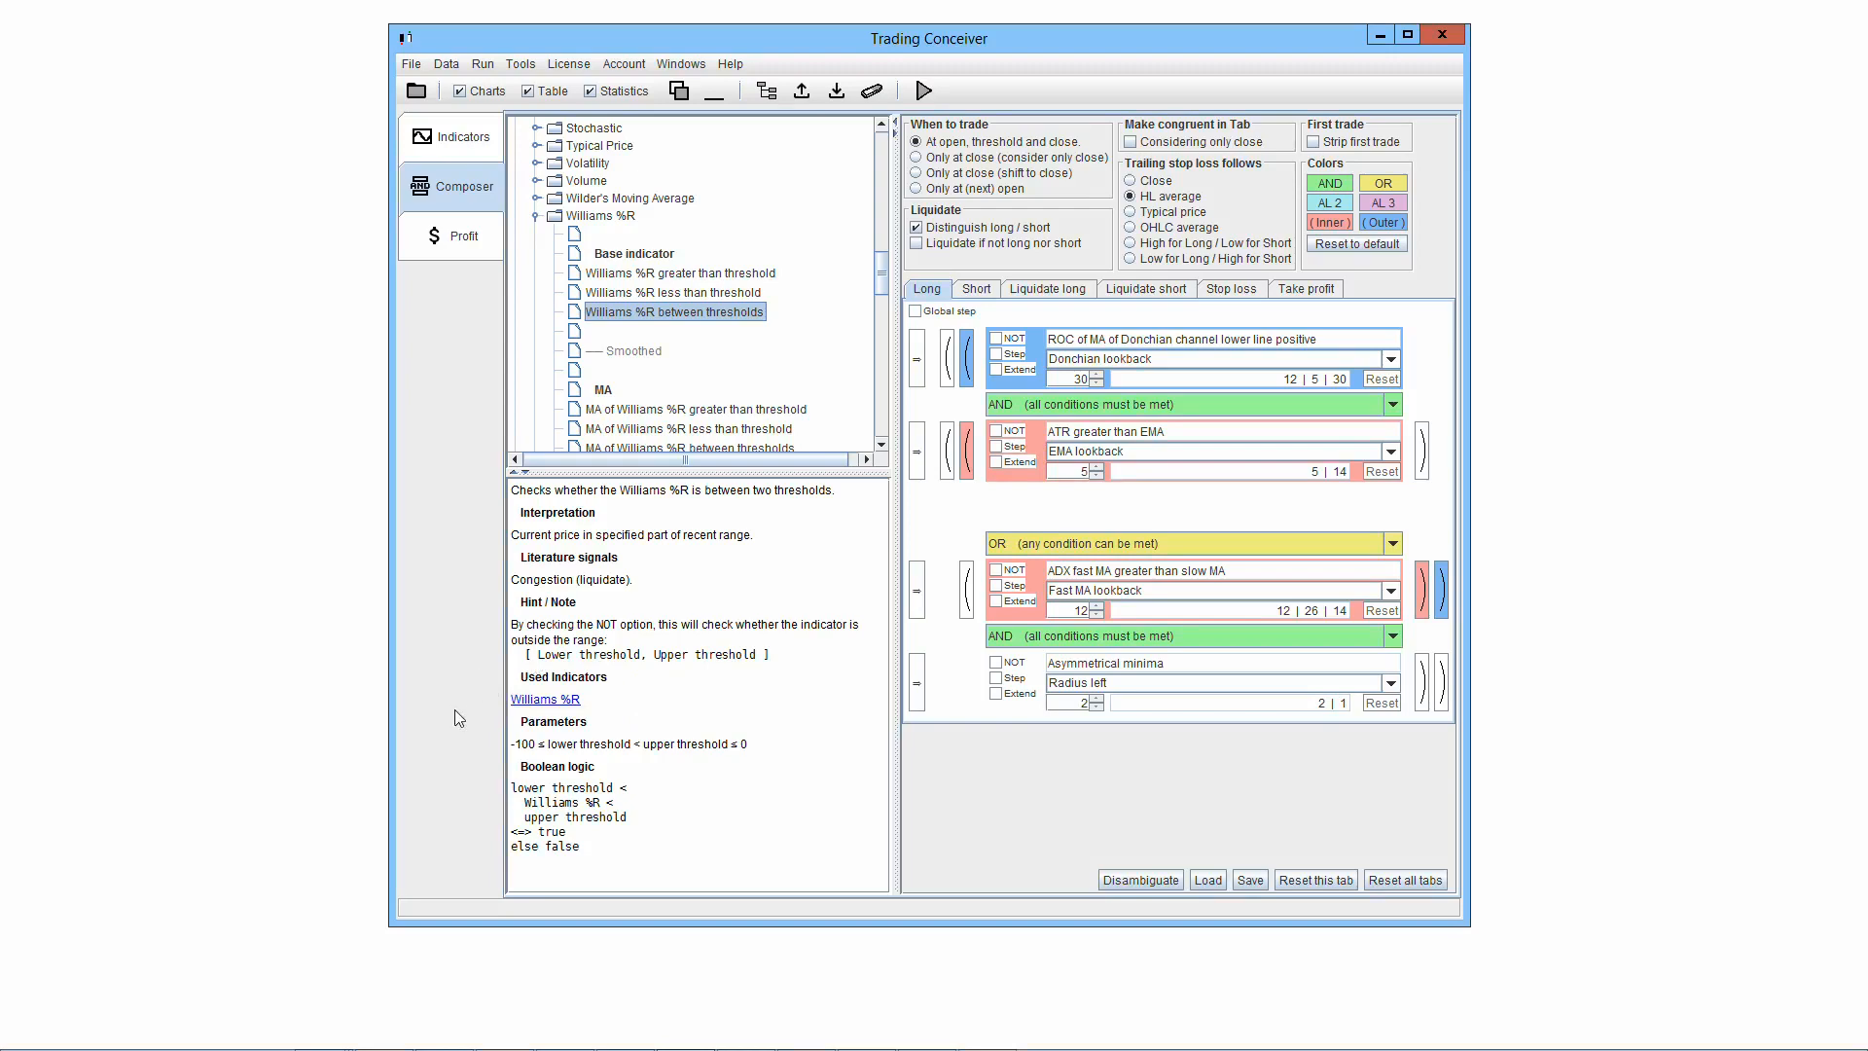
left_click(543, 700)
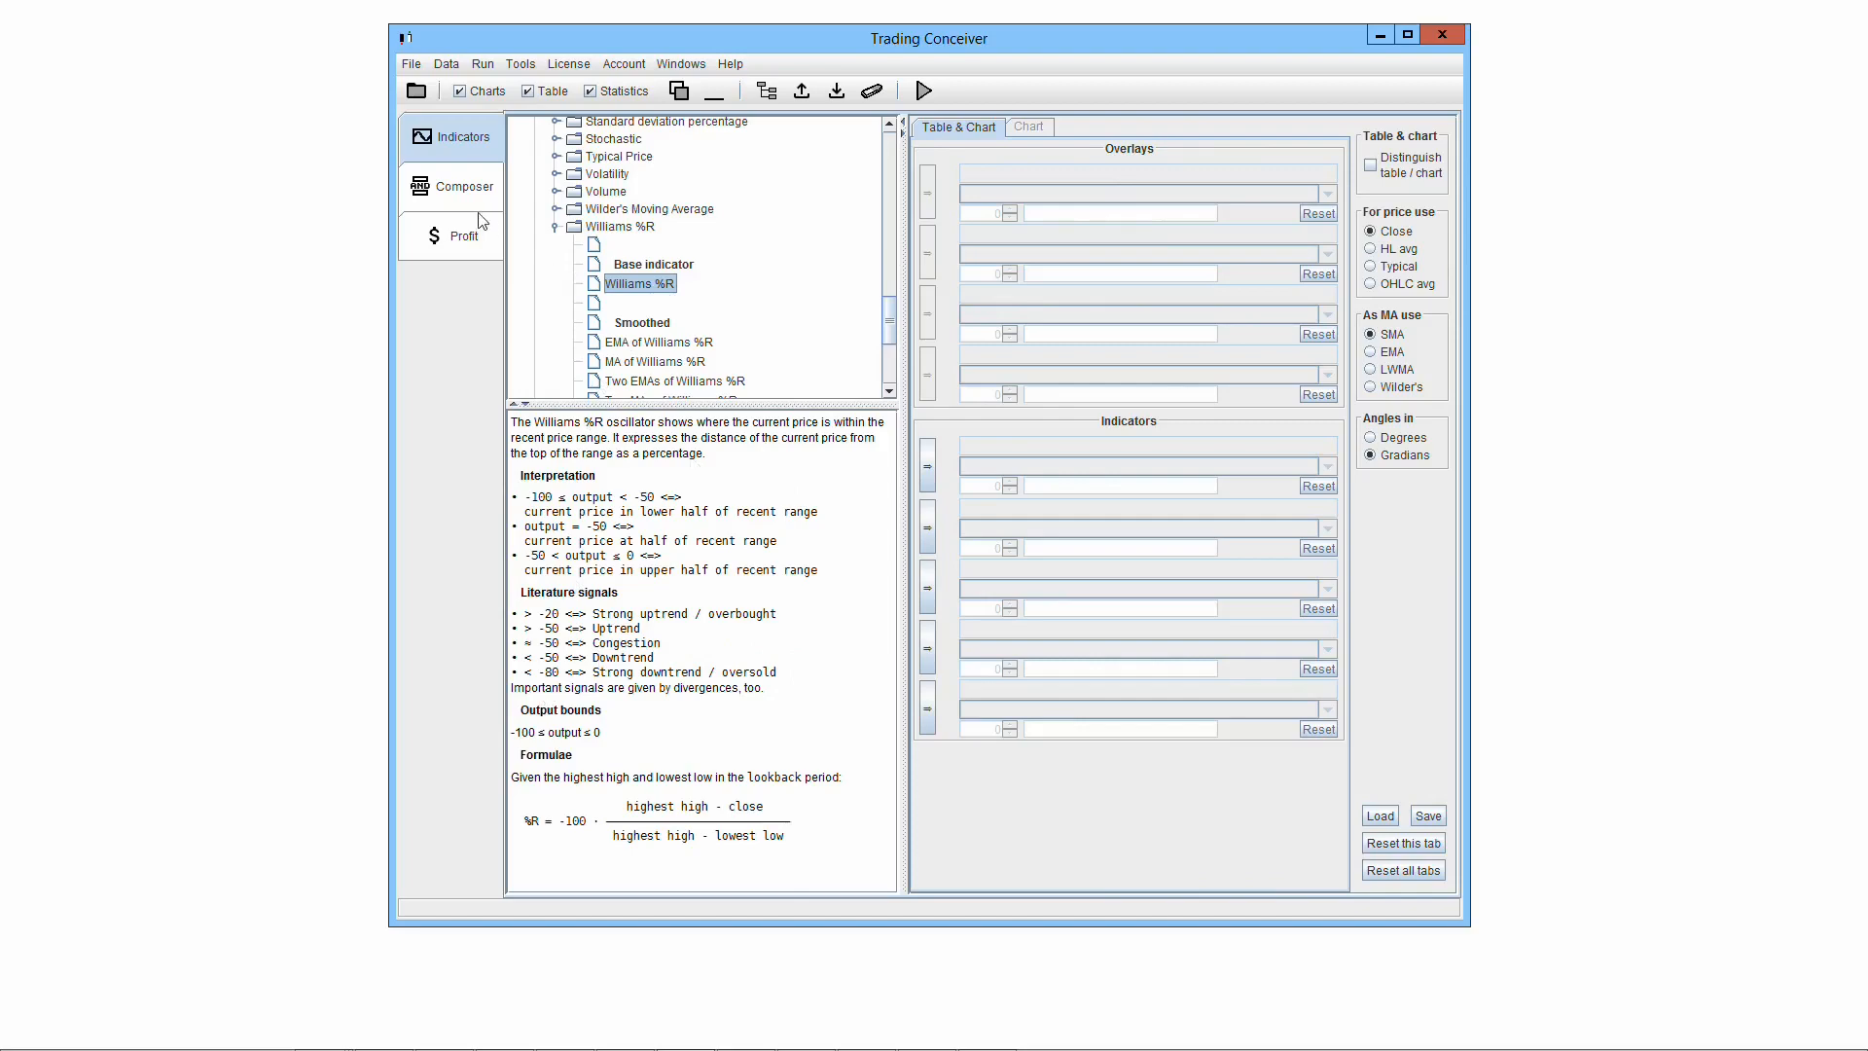
Return to the Composer and look through the Short, Liquidate long, Liquidate short, Stop loss and Take profit tabs.
left_click(465, 185)
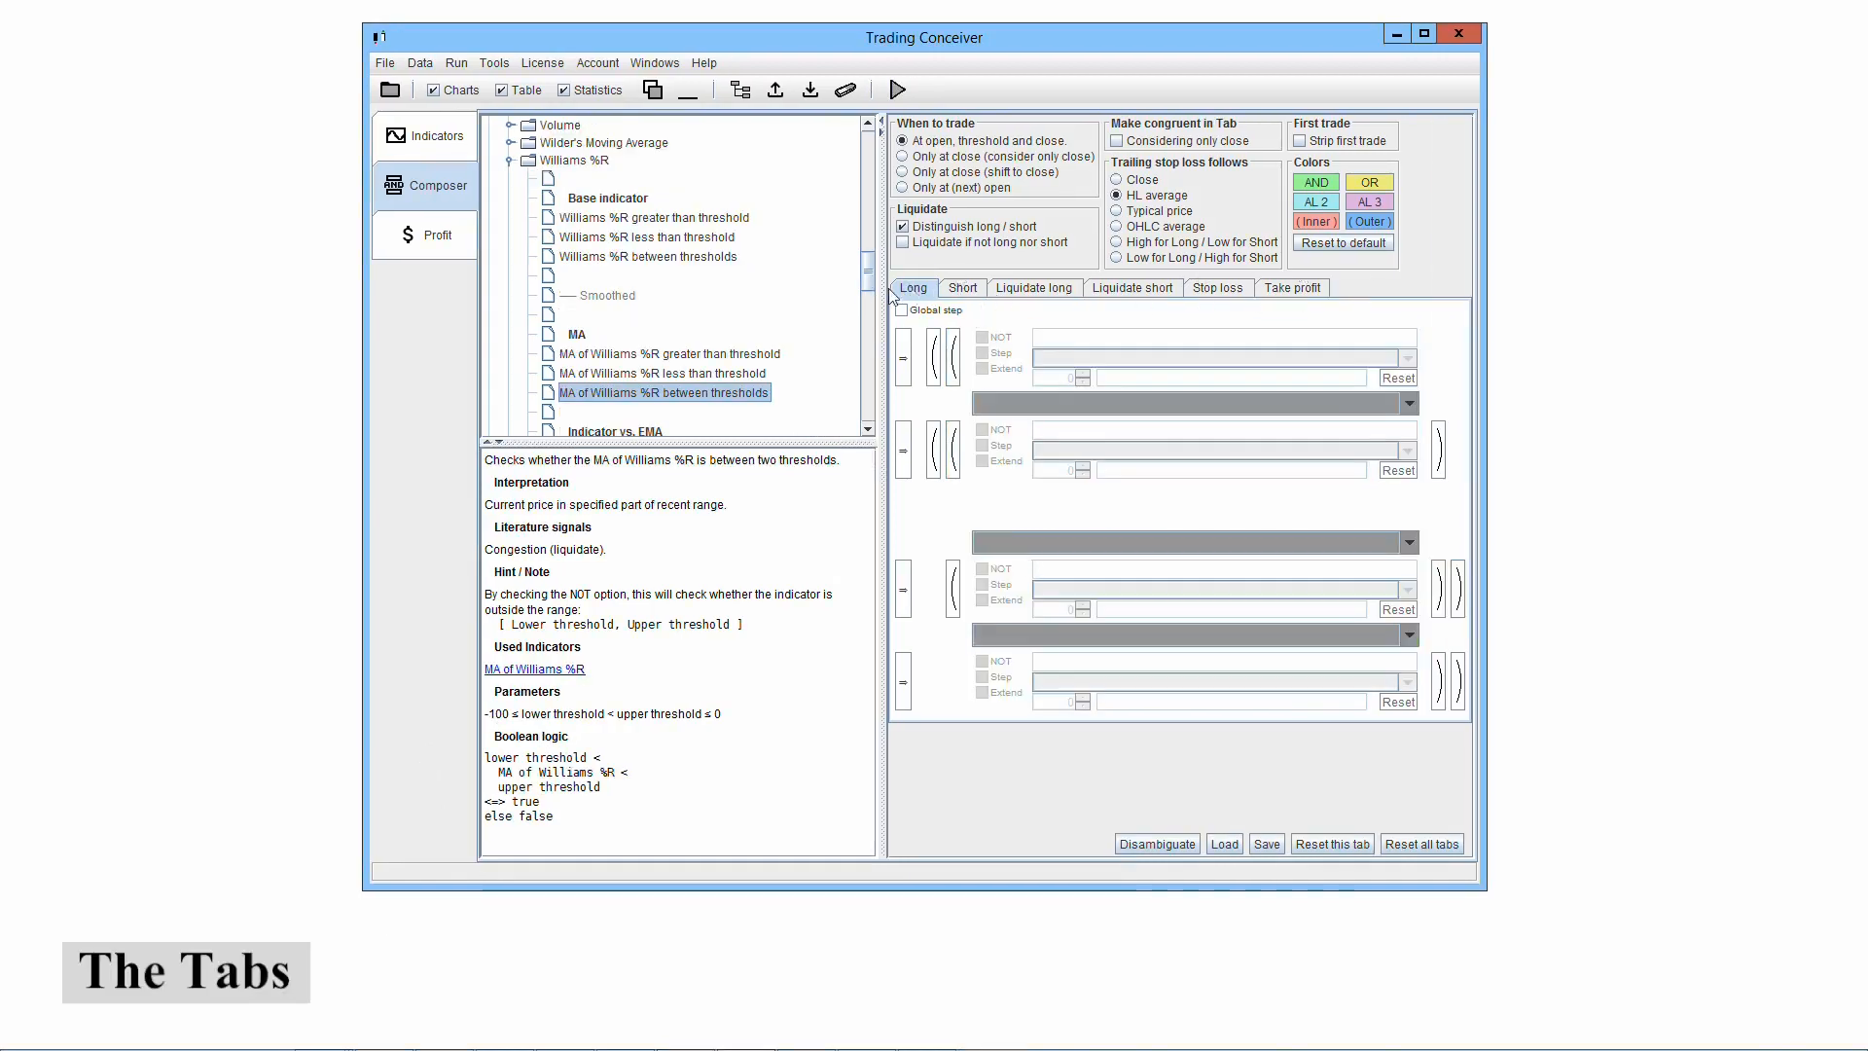
left_click(966, 289)
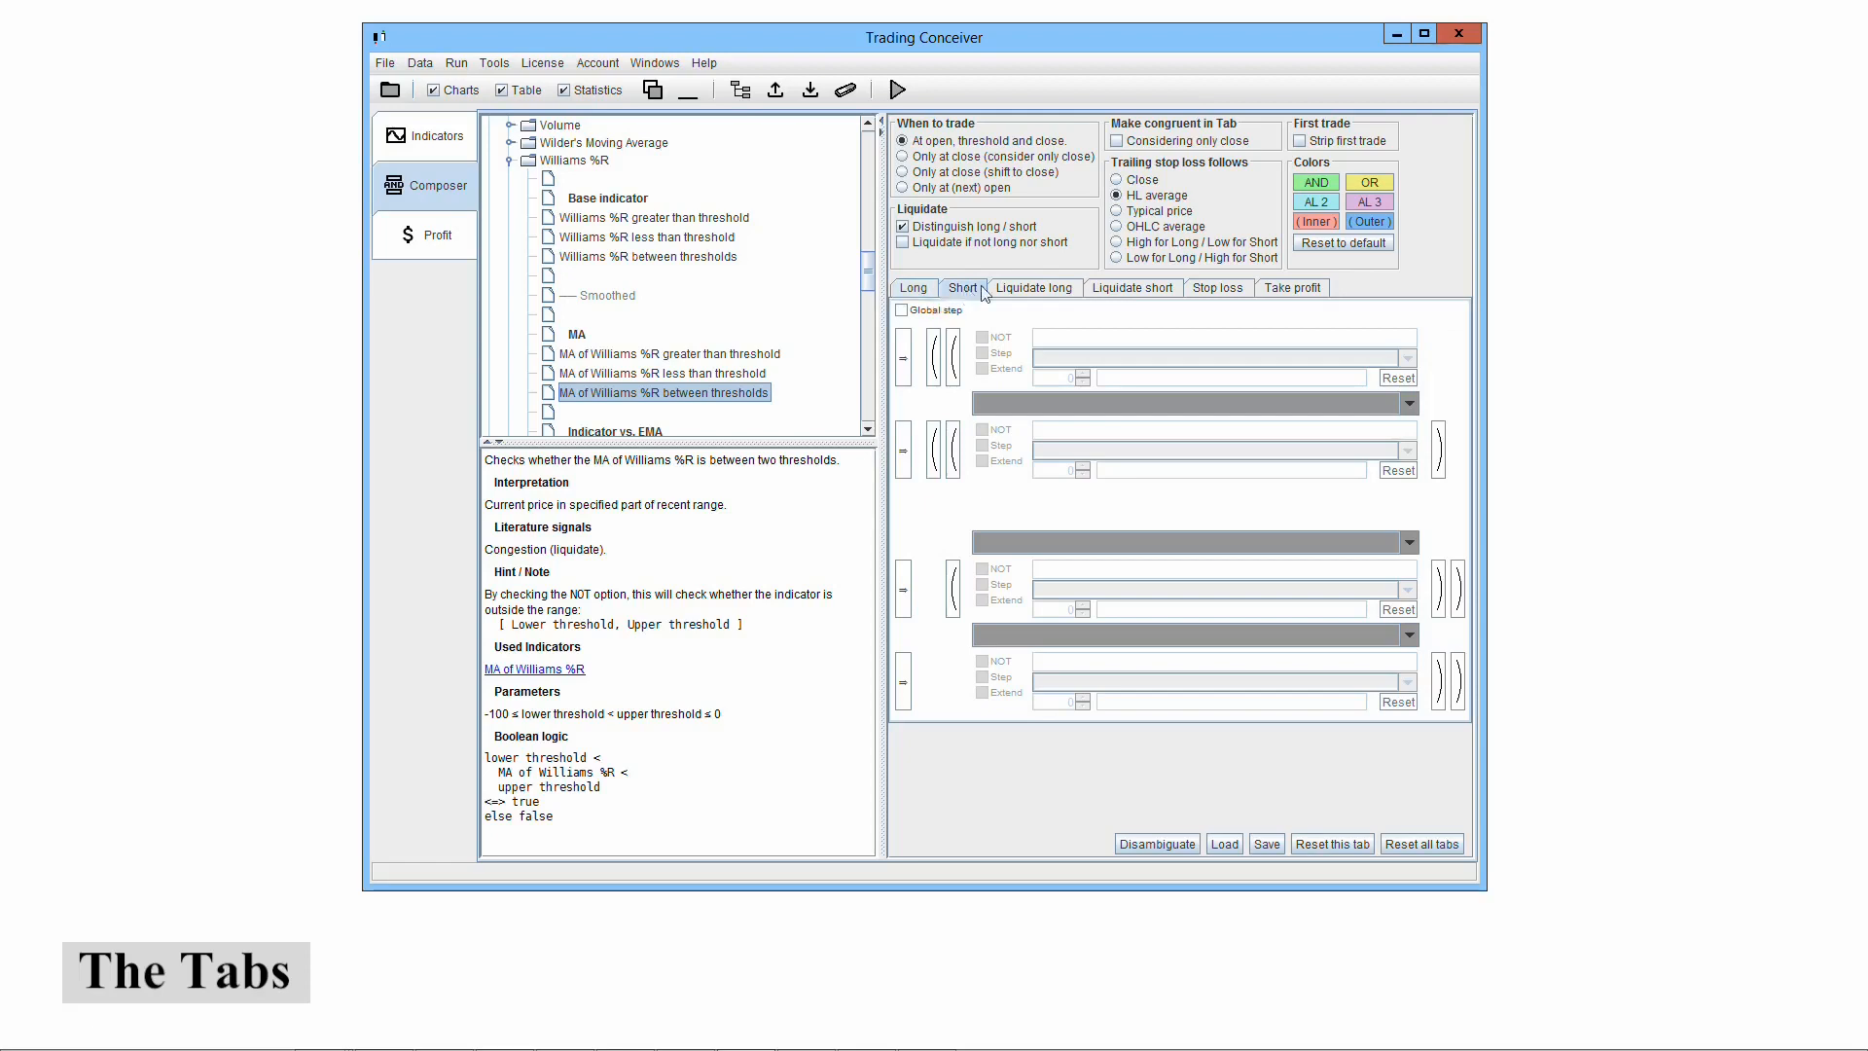
left_click(1050, 291)
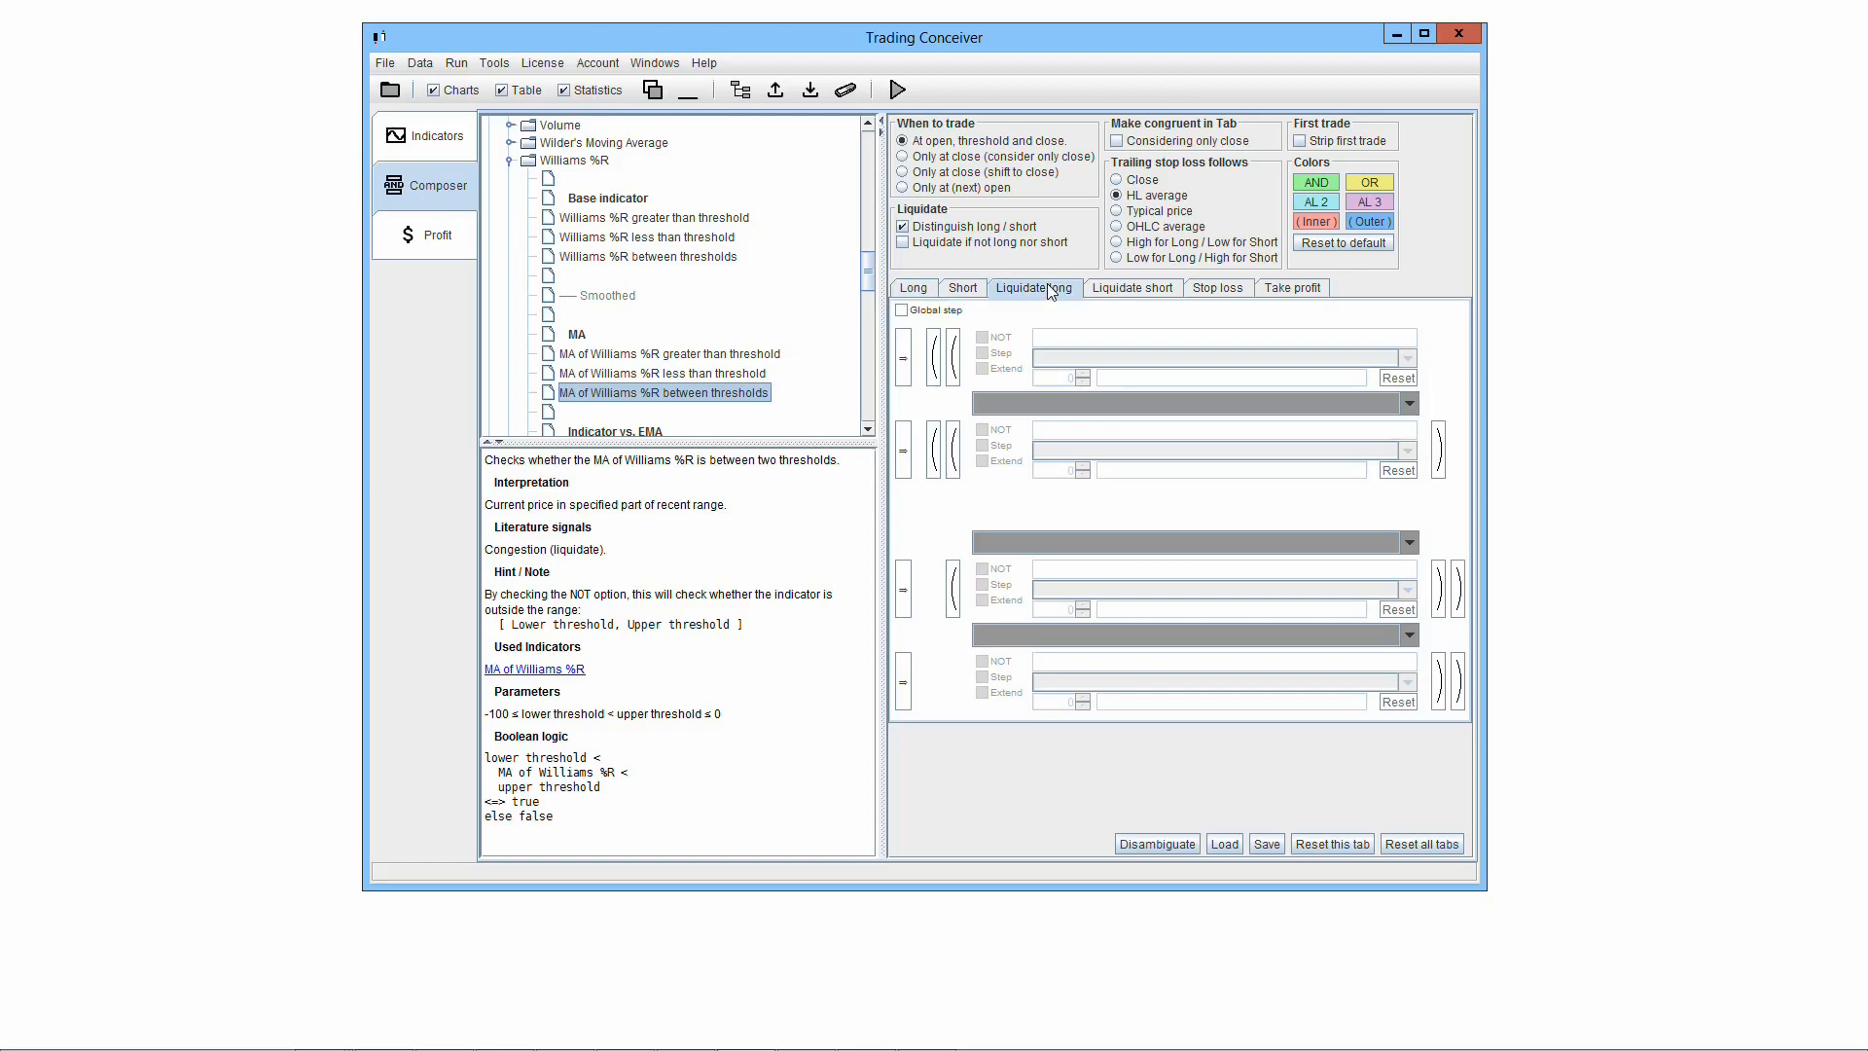
left_click(1151, 292)
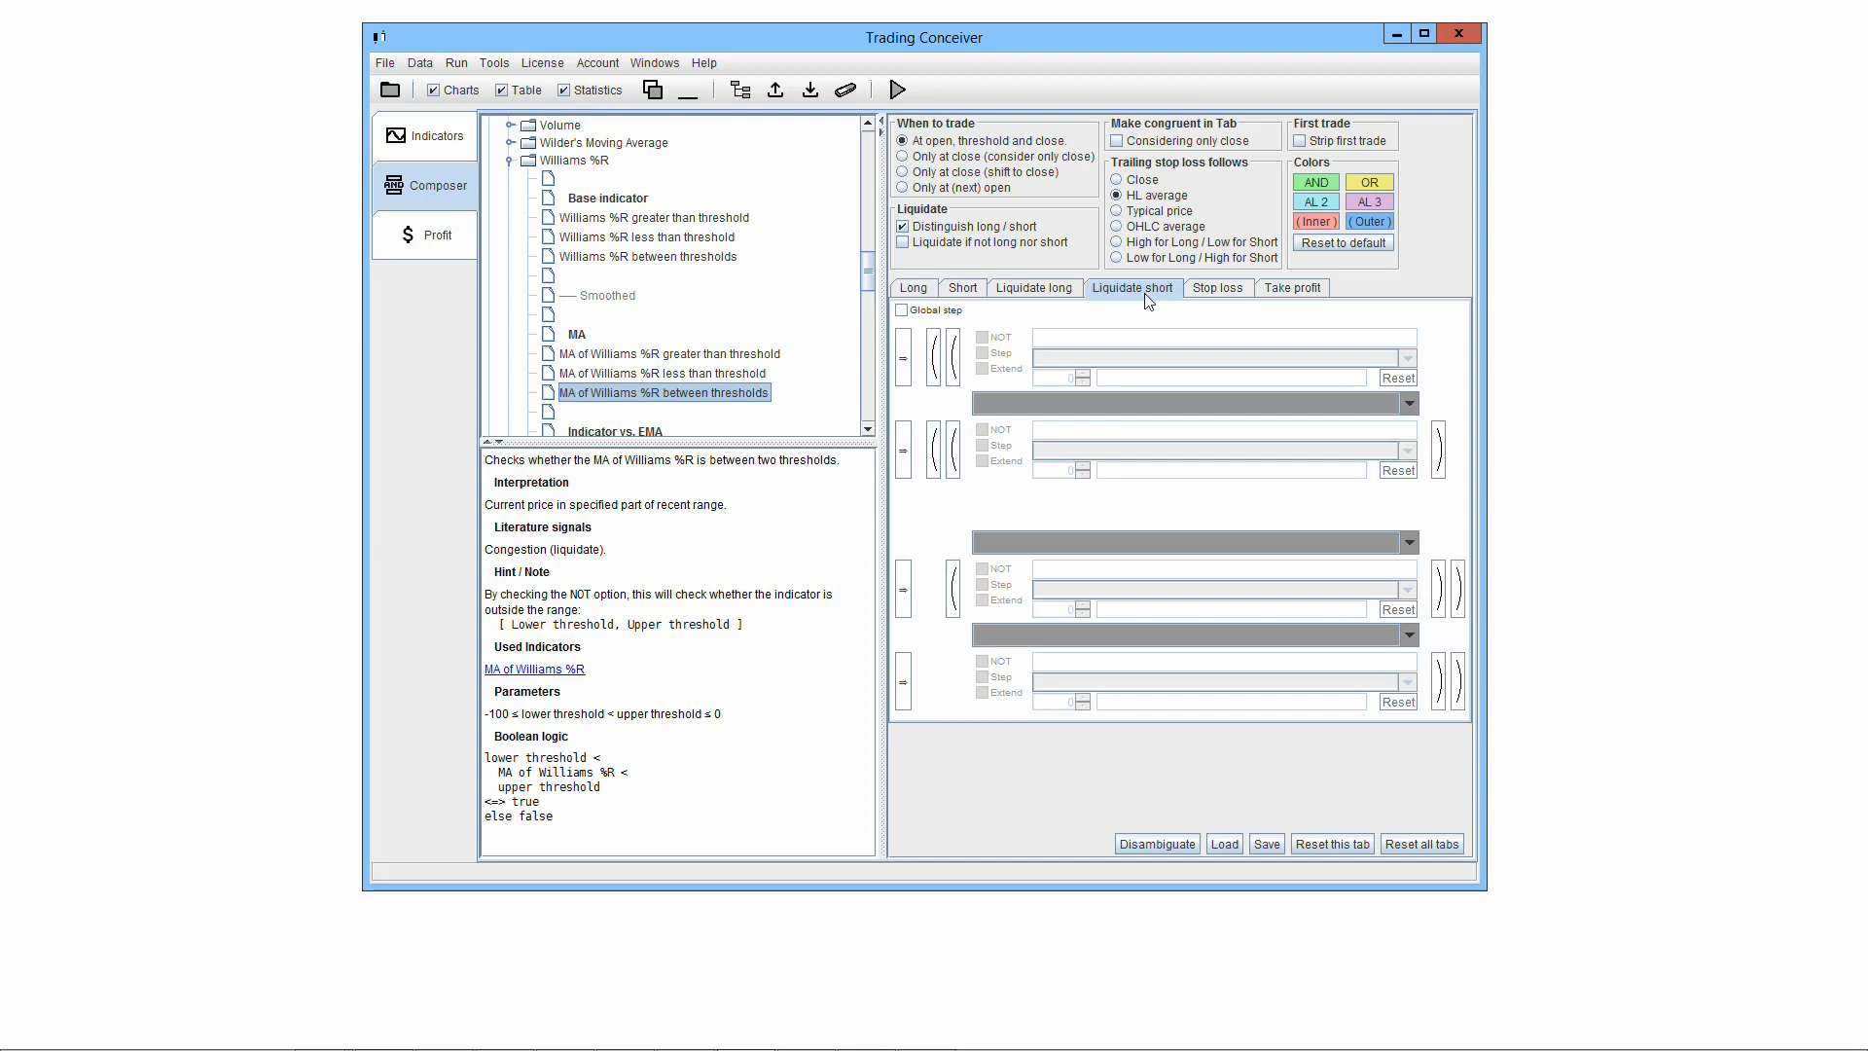
left_click(1216, 292)
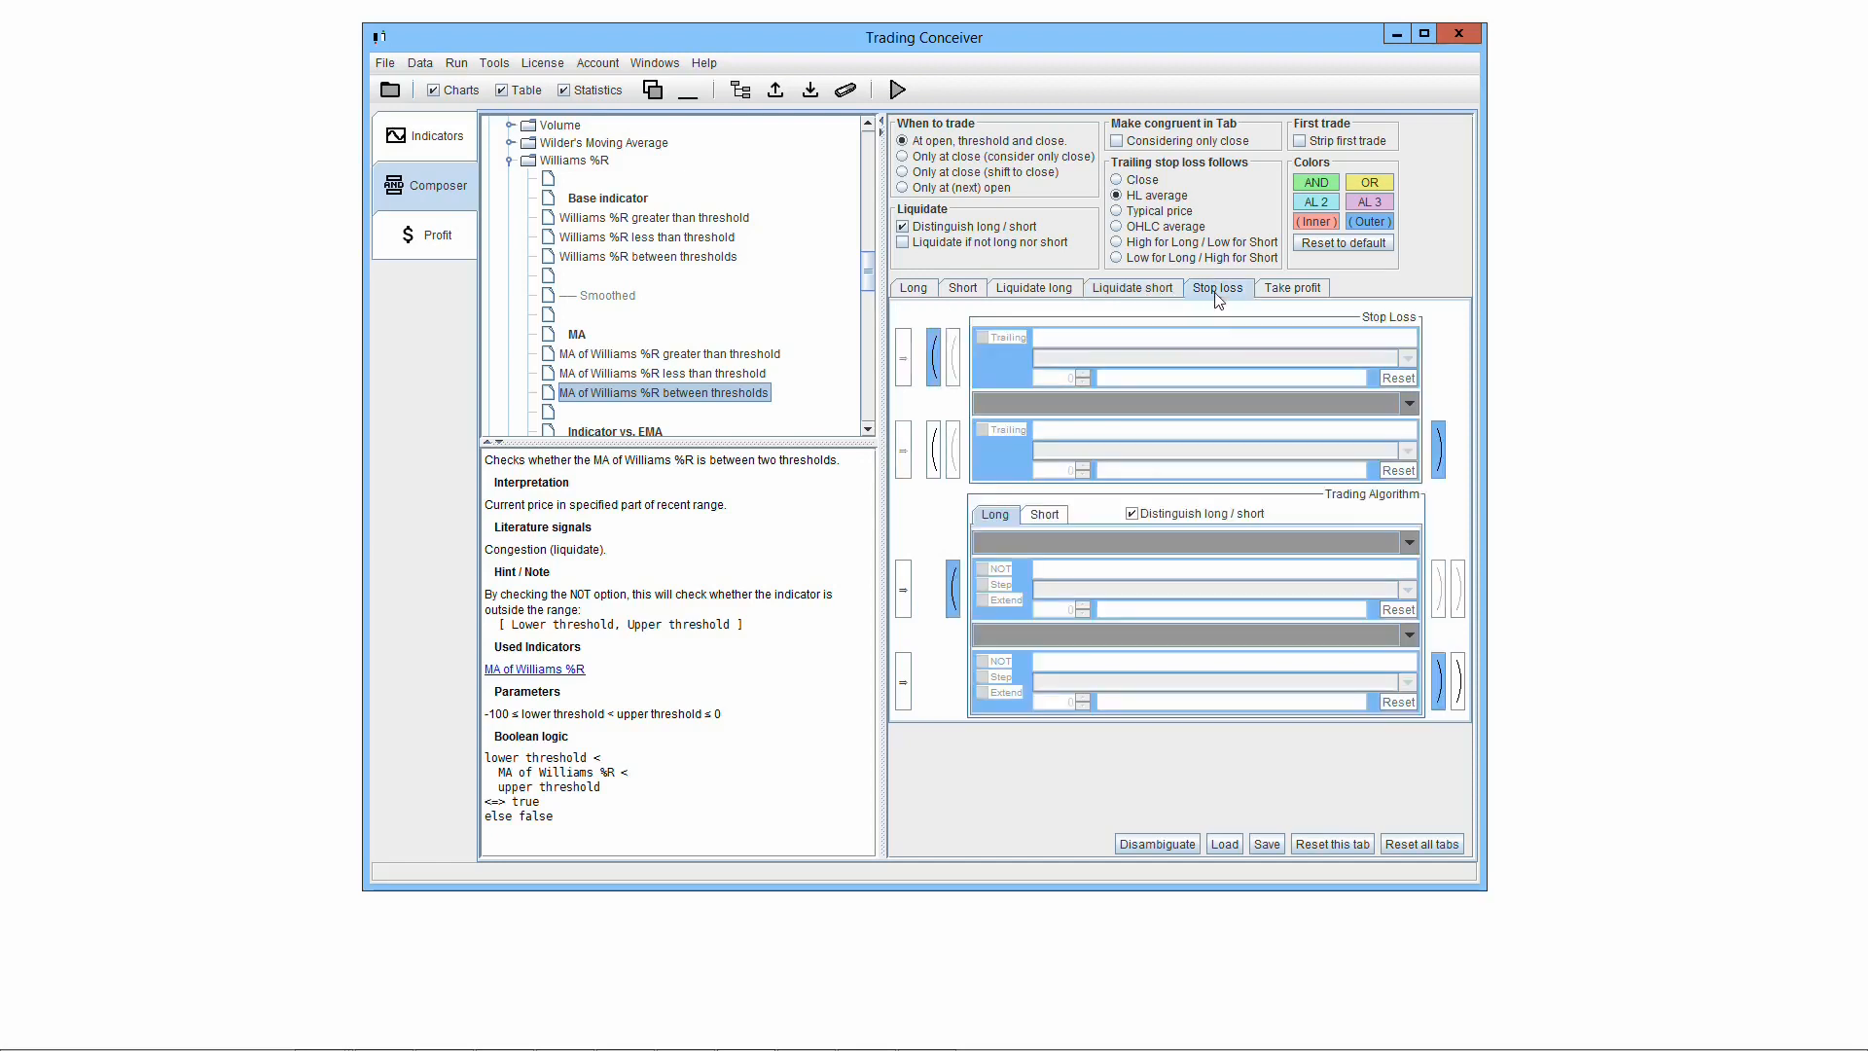
left_click(1293, 295)
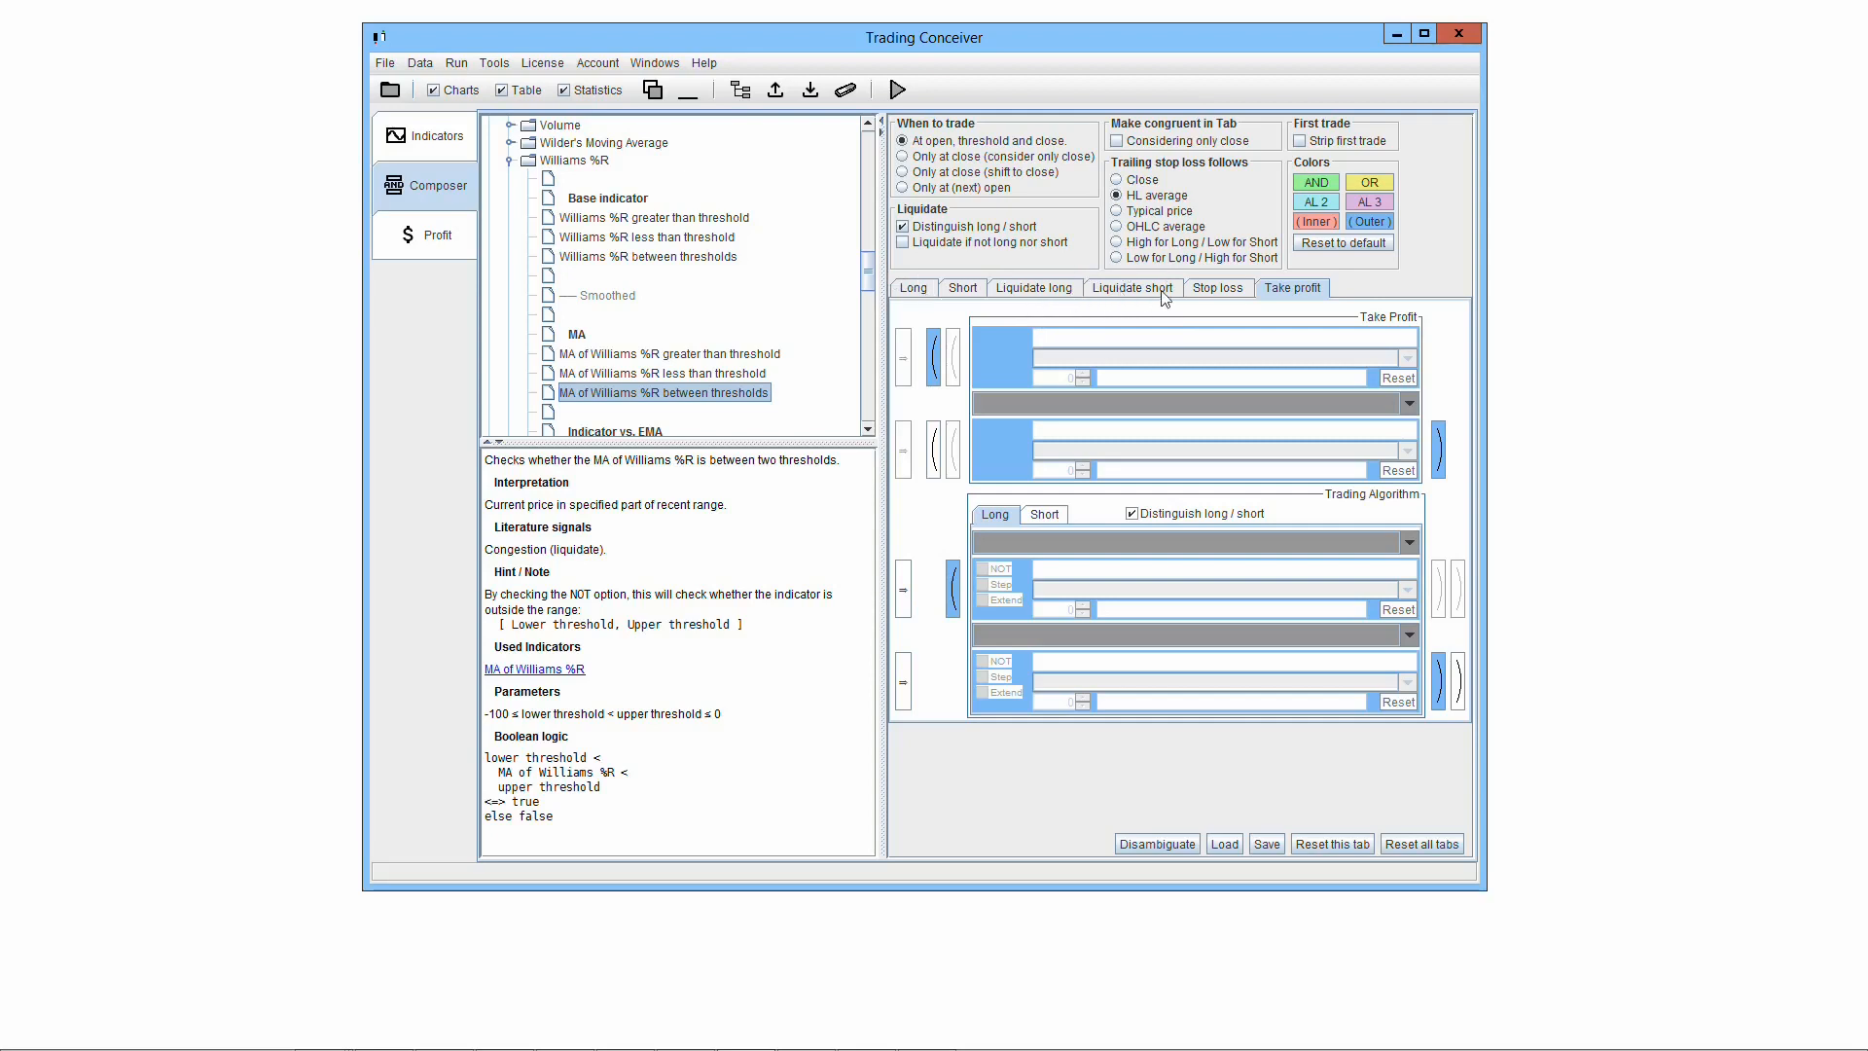
left_click(1216, 291)
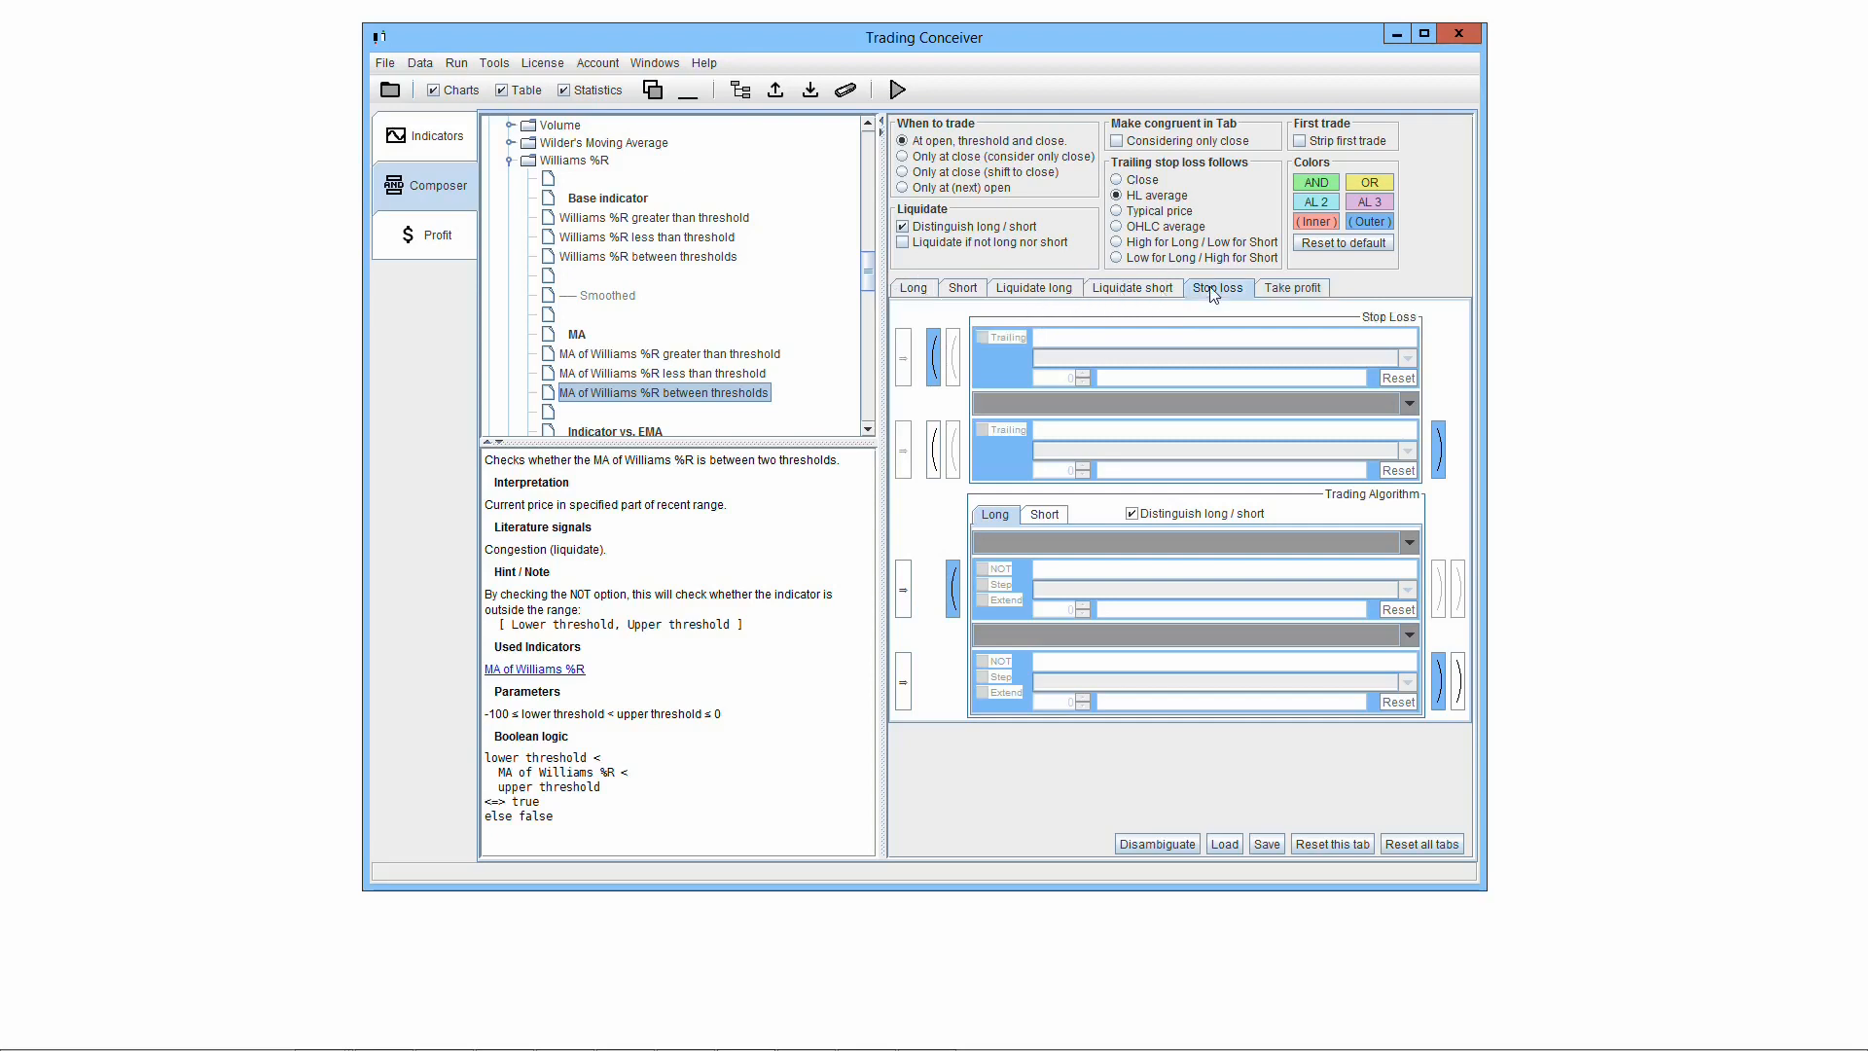
left_click(1274, 290)
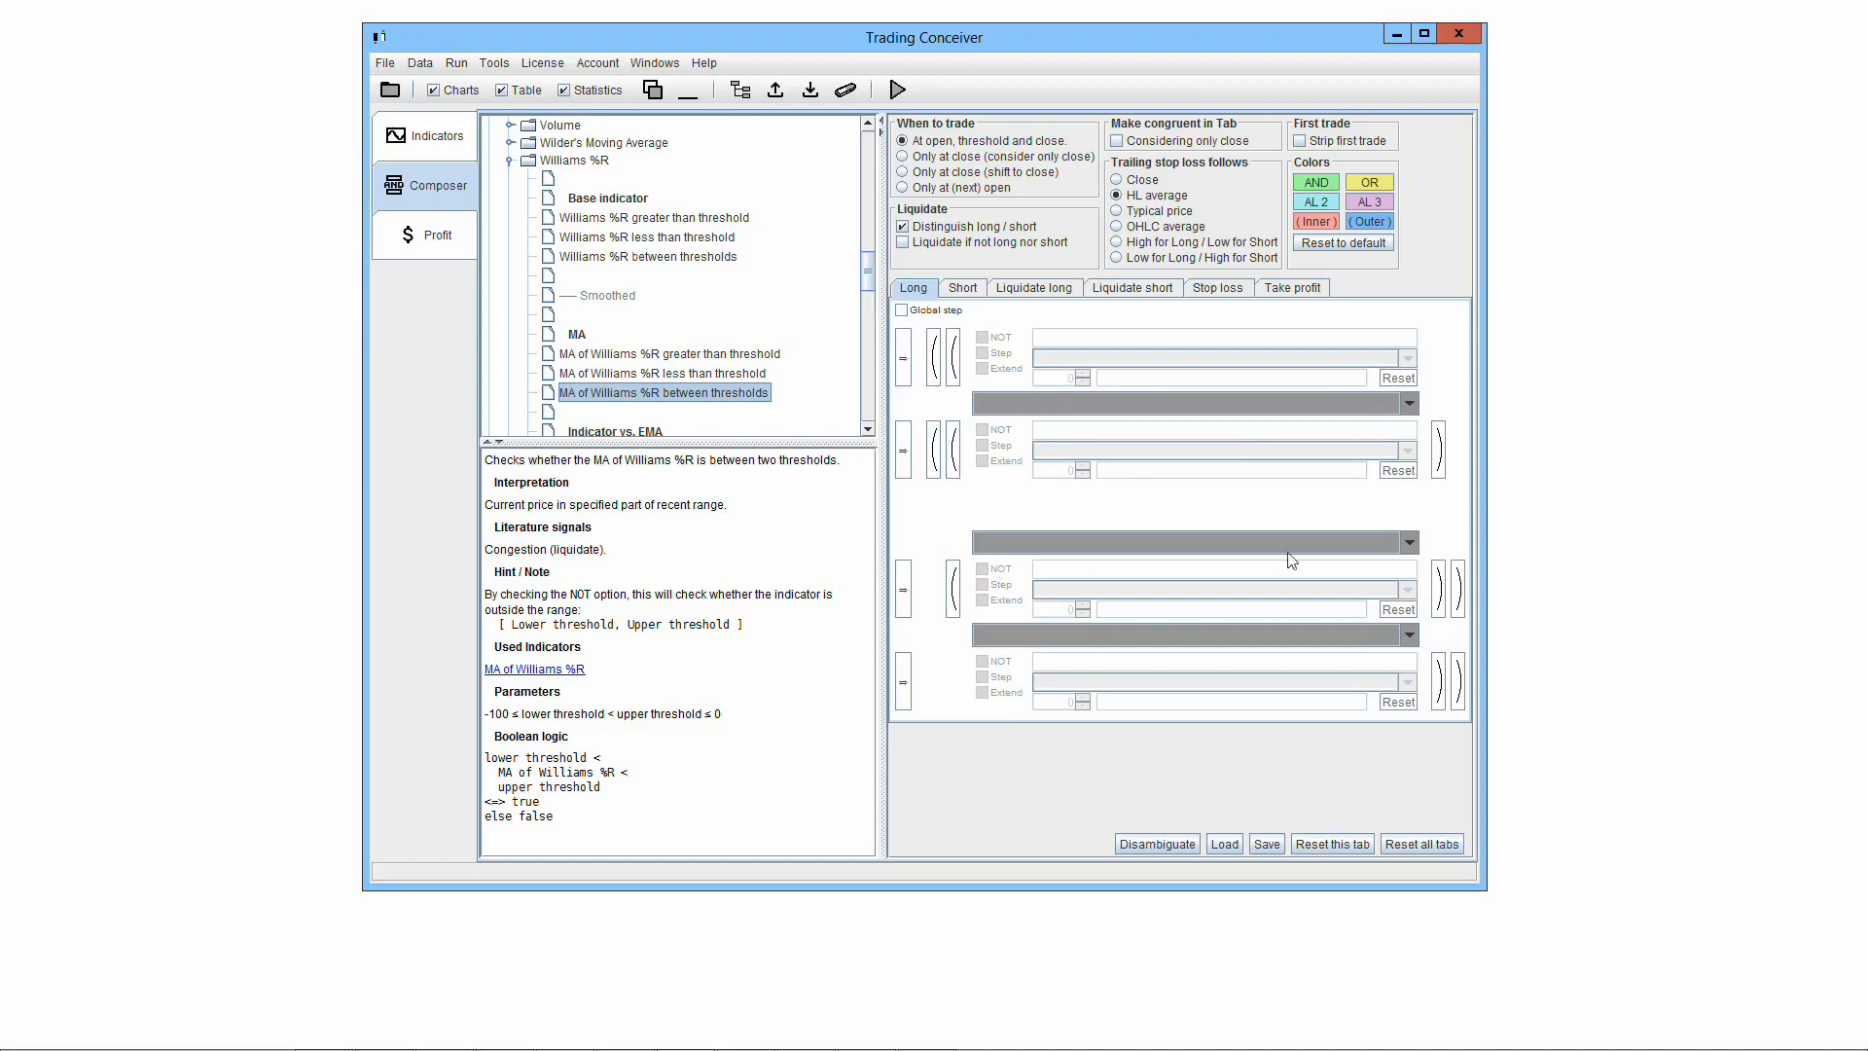
Examine the operators available for combining the first two slots of the Long tab.
left_click(1411, 407)
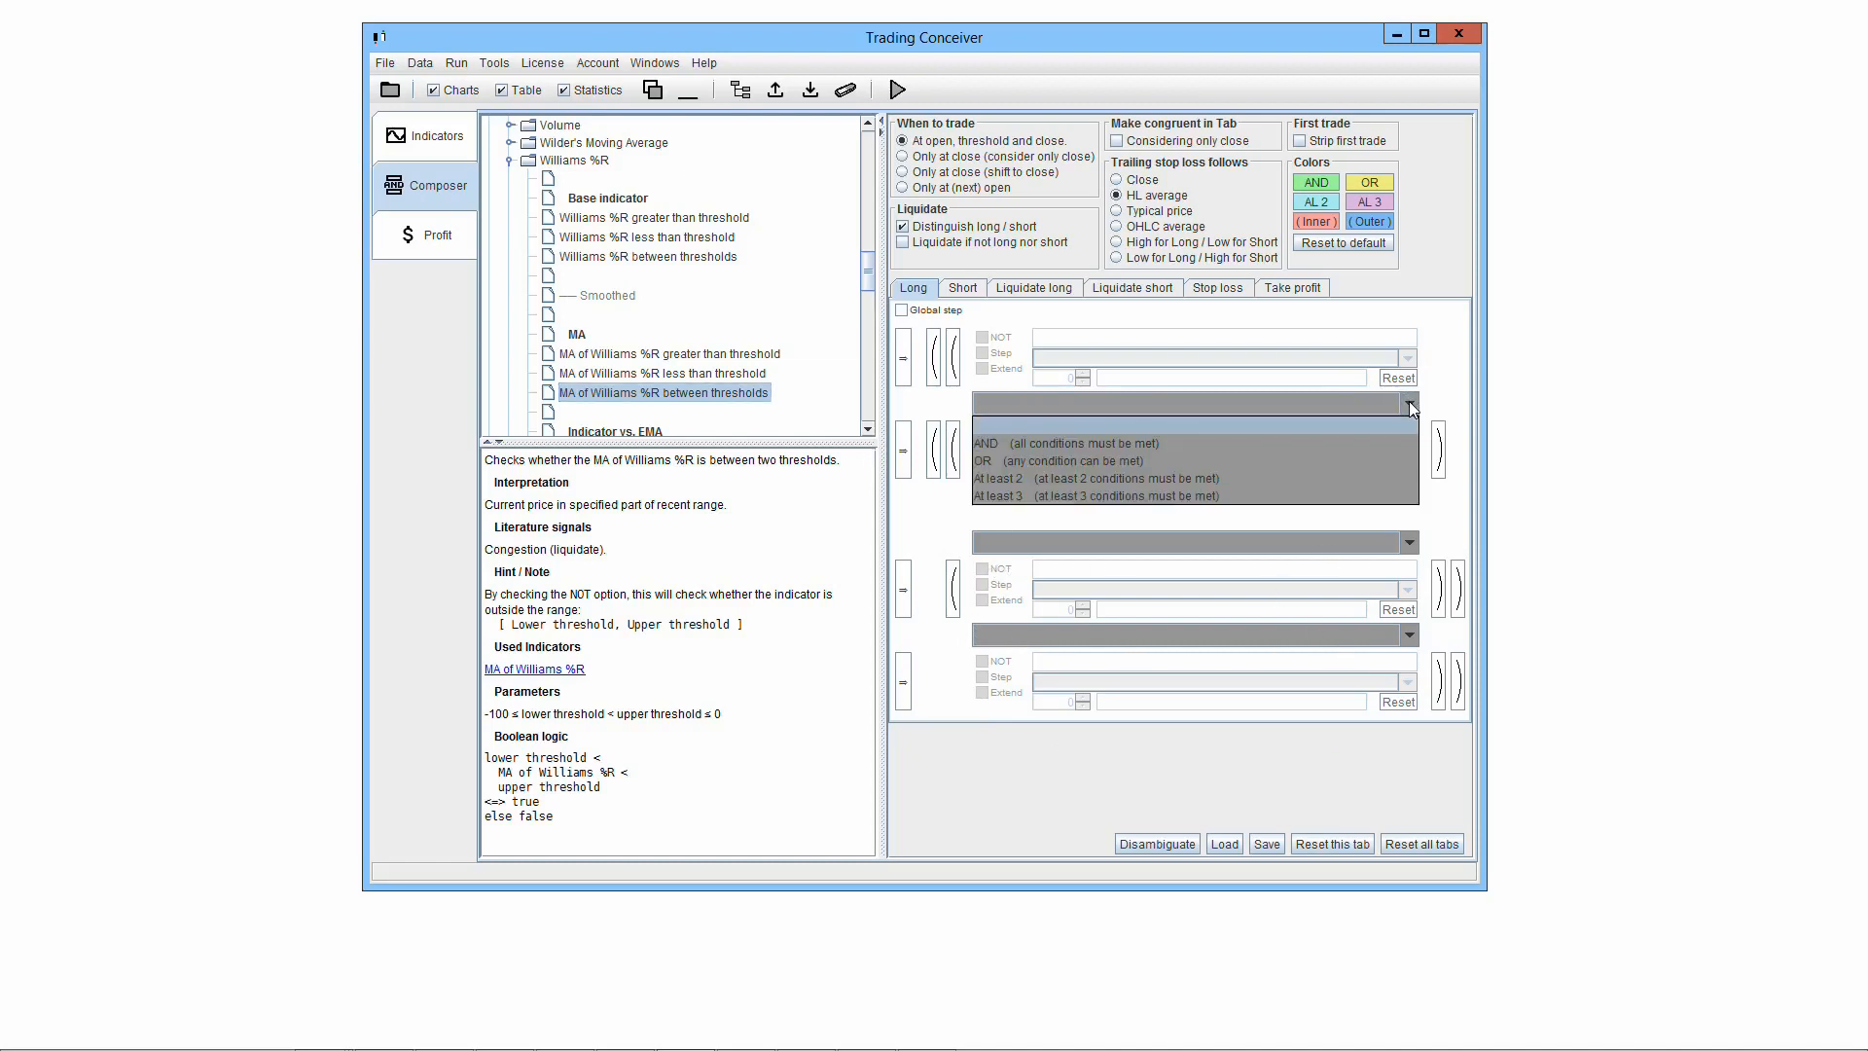
left_click(1260, 496)
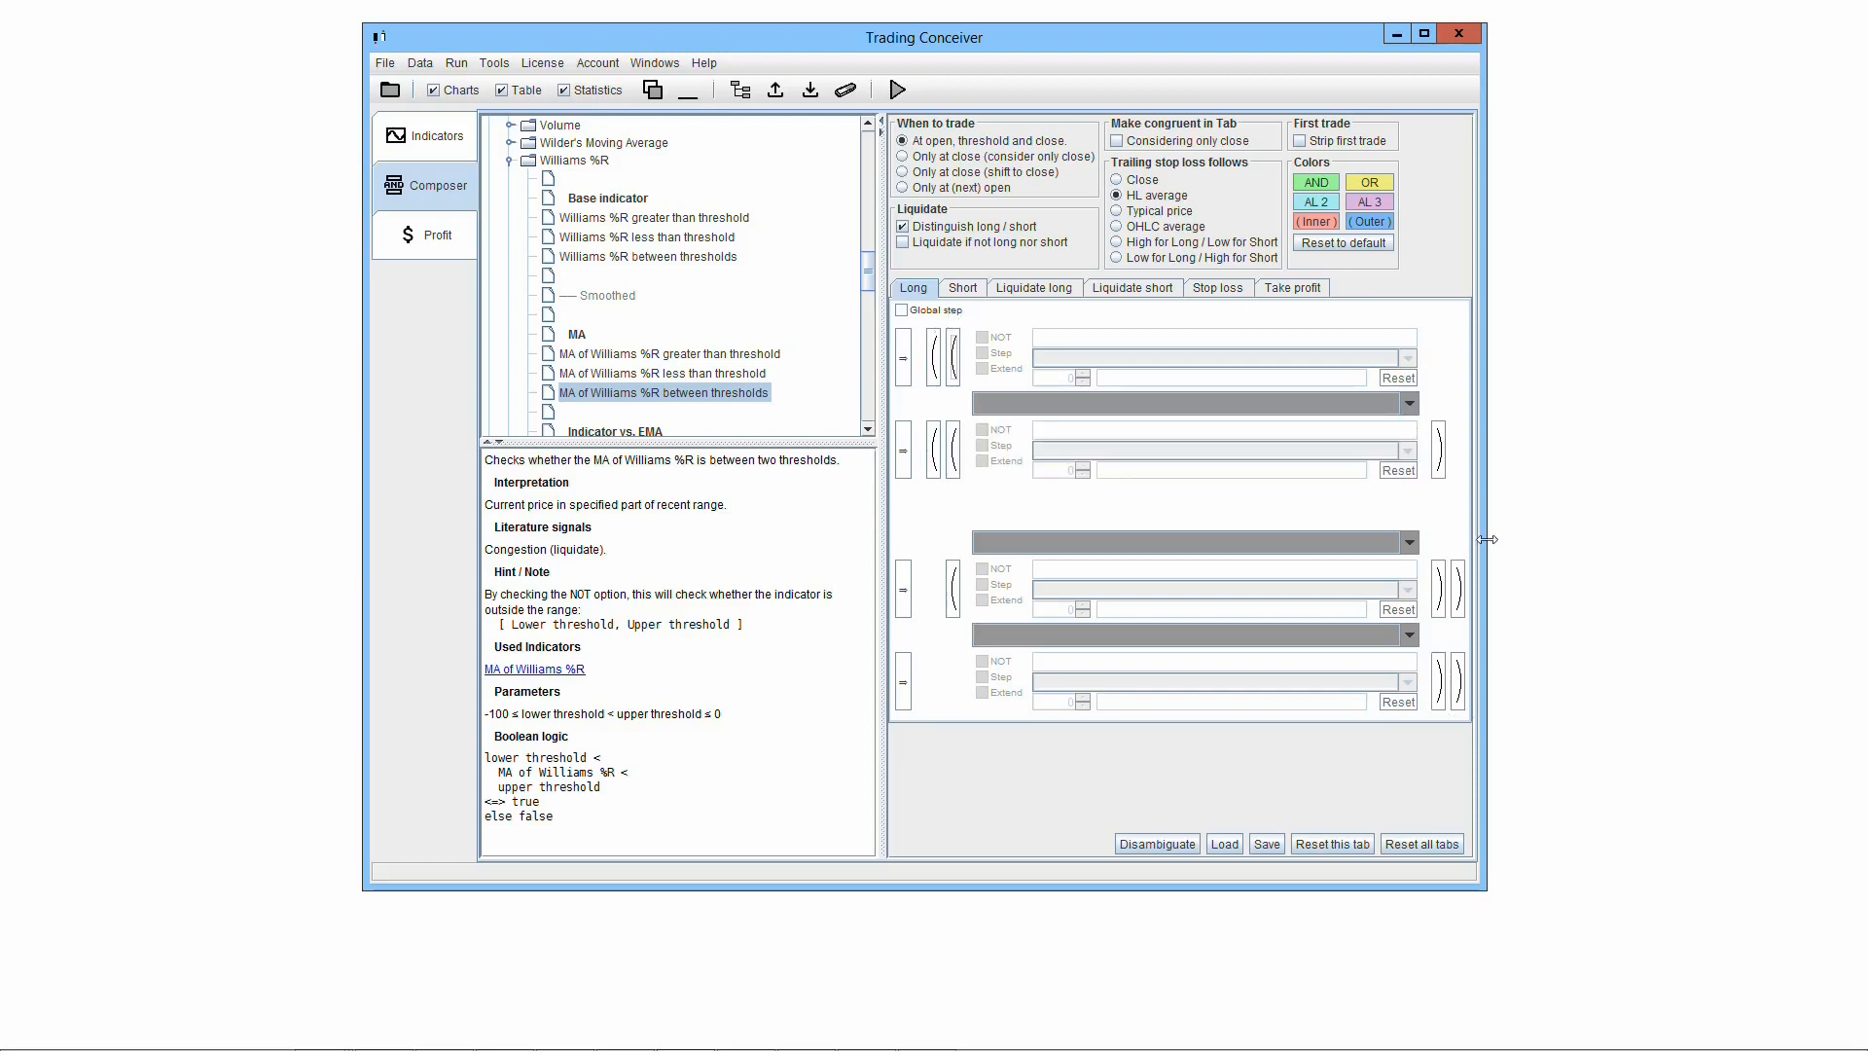
Group the Long tab's first two slots in inner parentheses and enclose the first three slots in outer parentheses.
left_click(957, 379)
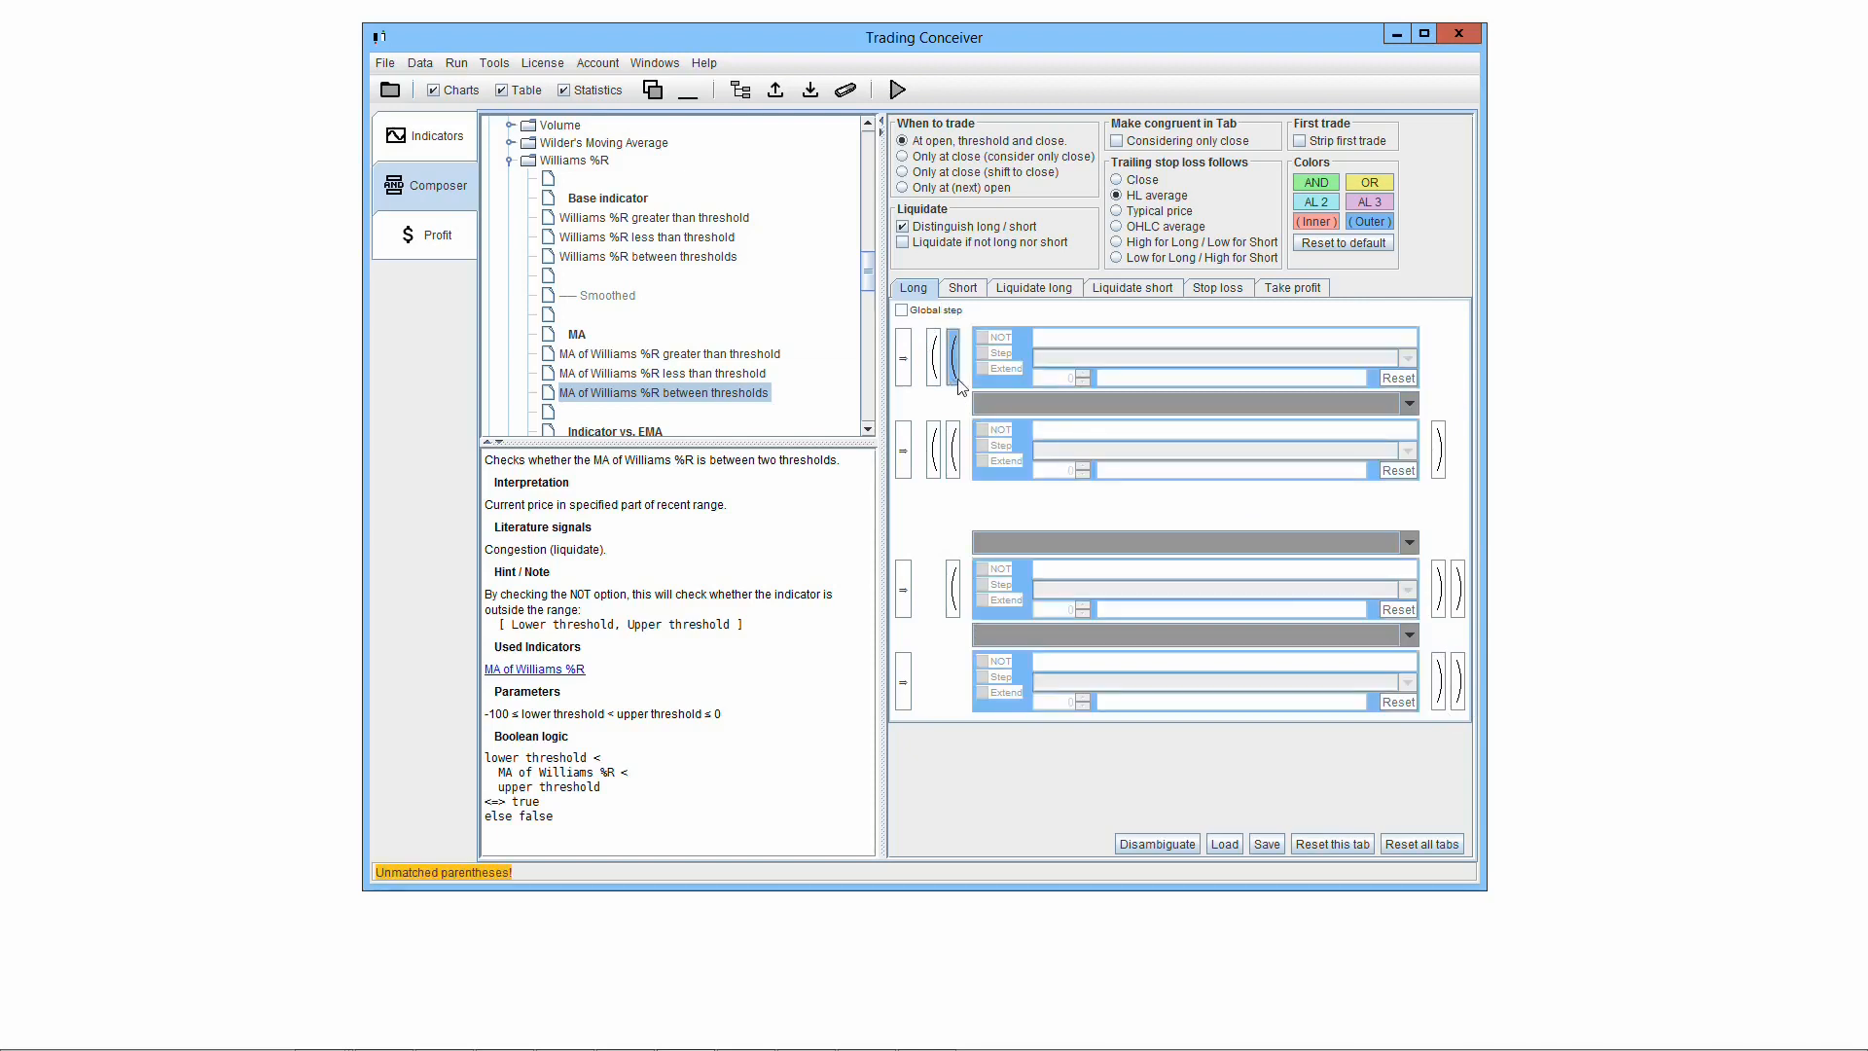
left_click(1439, 465)
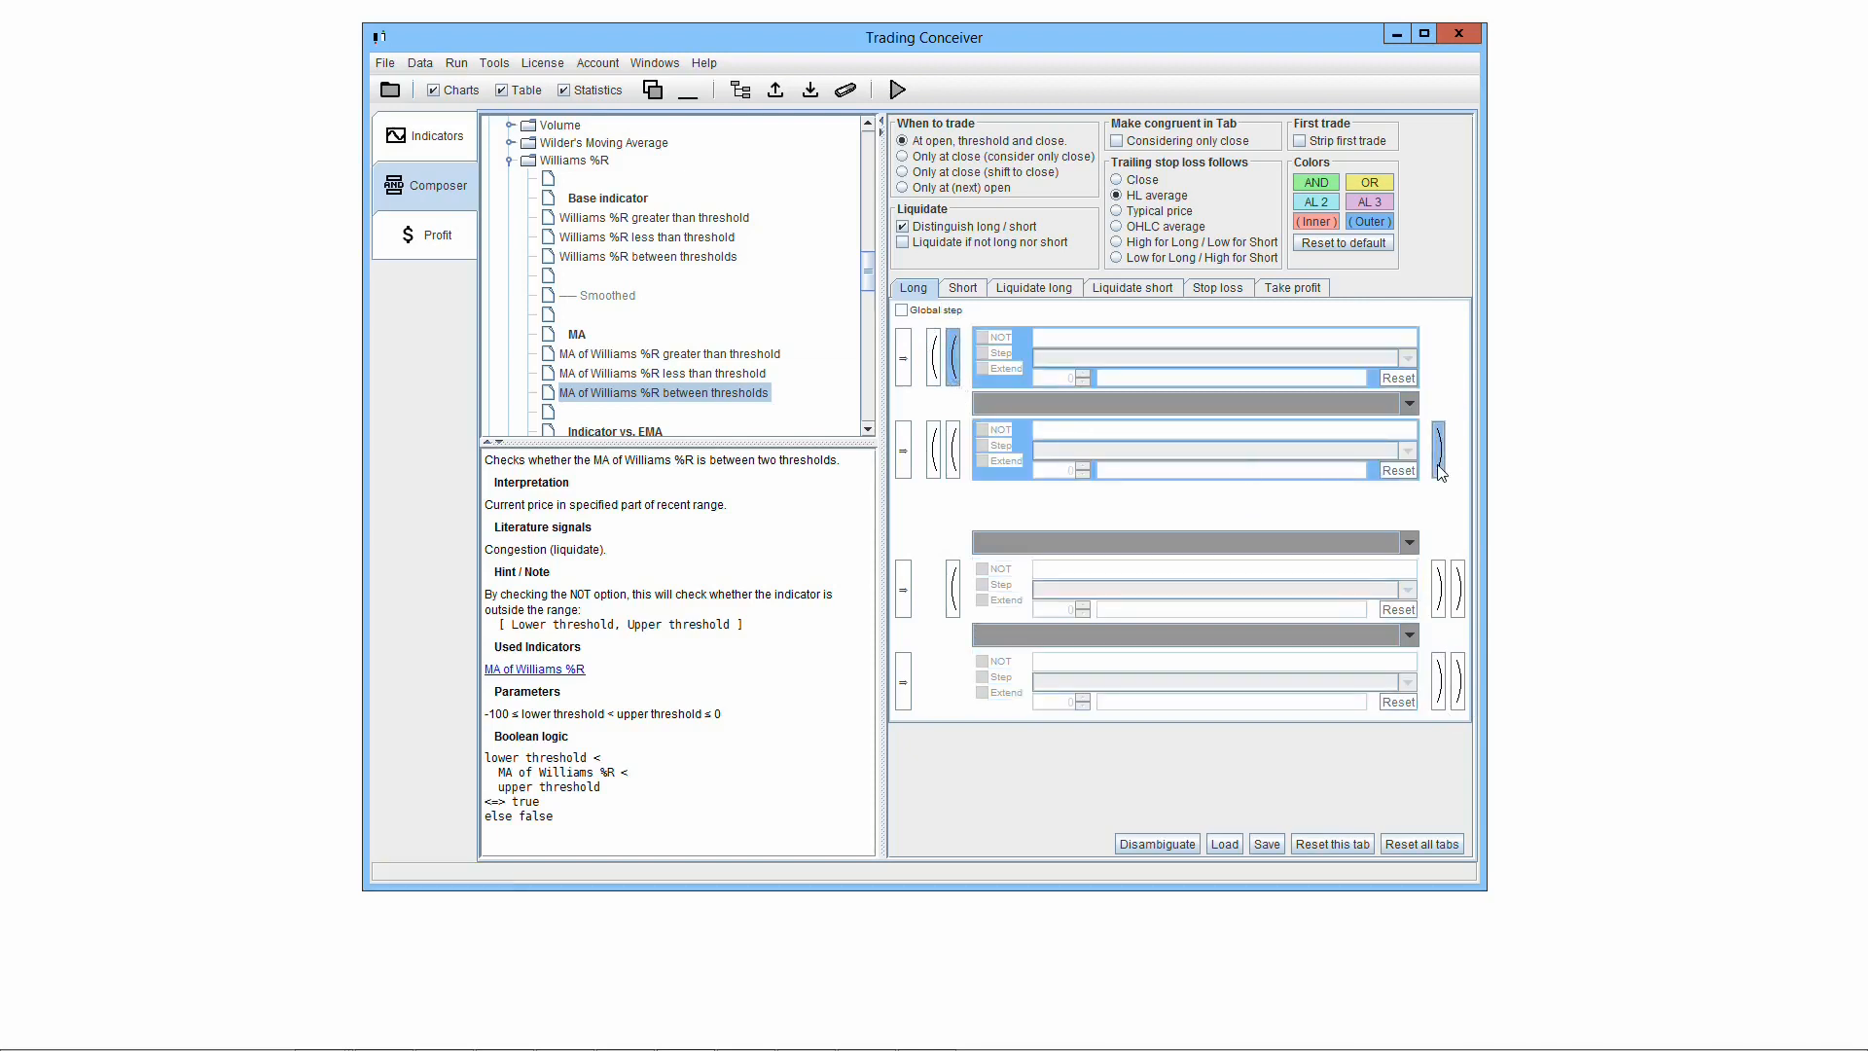
left_click(1442, 603)
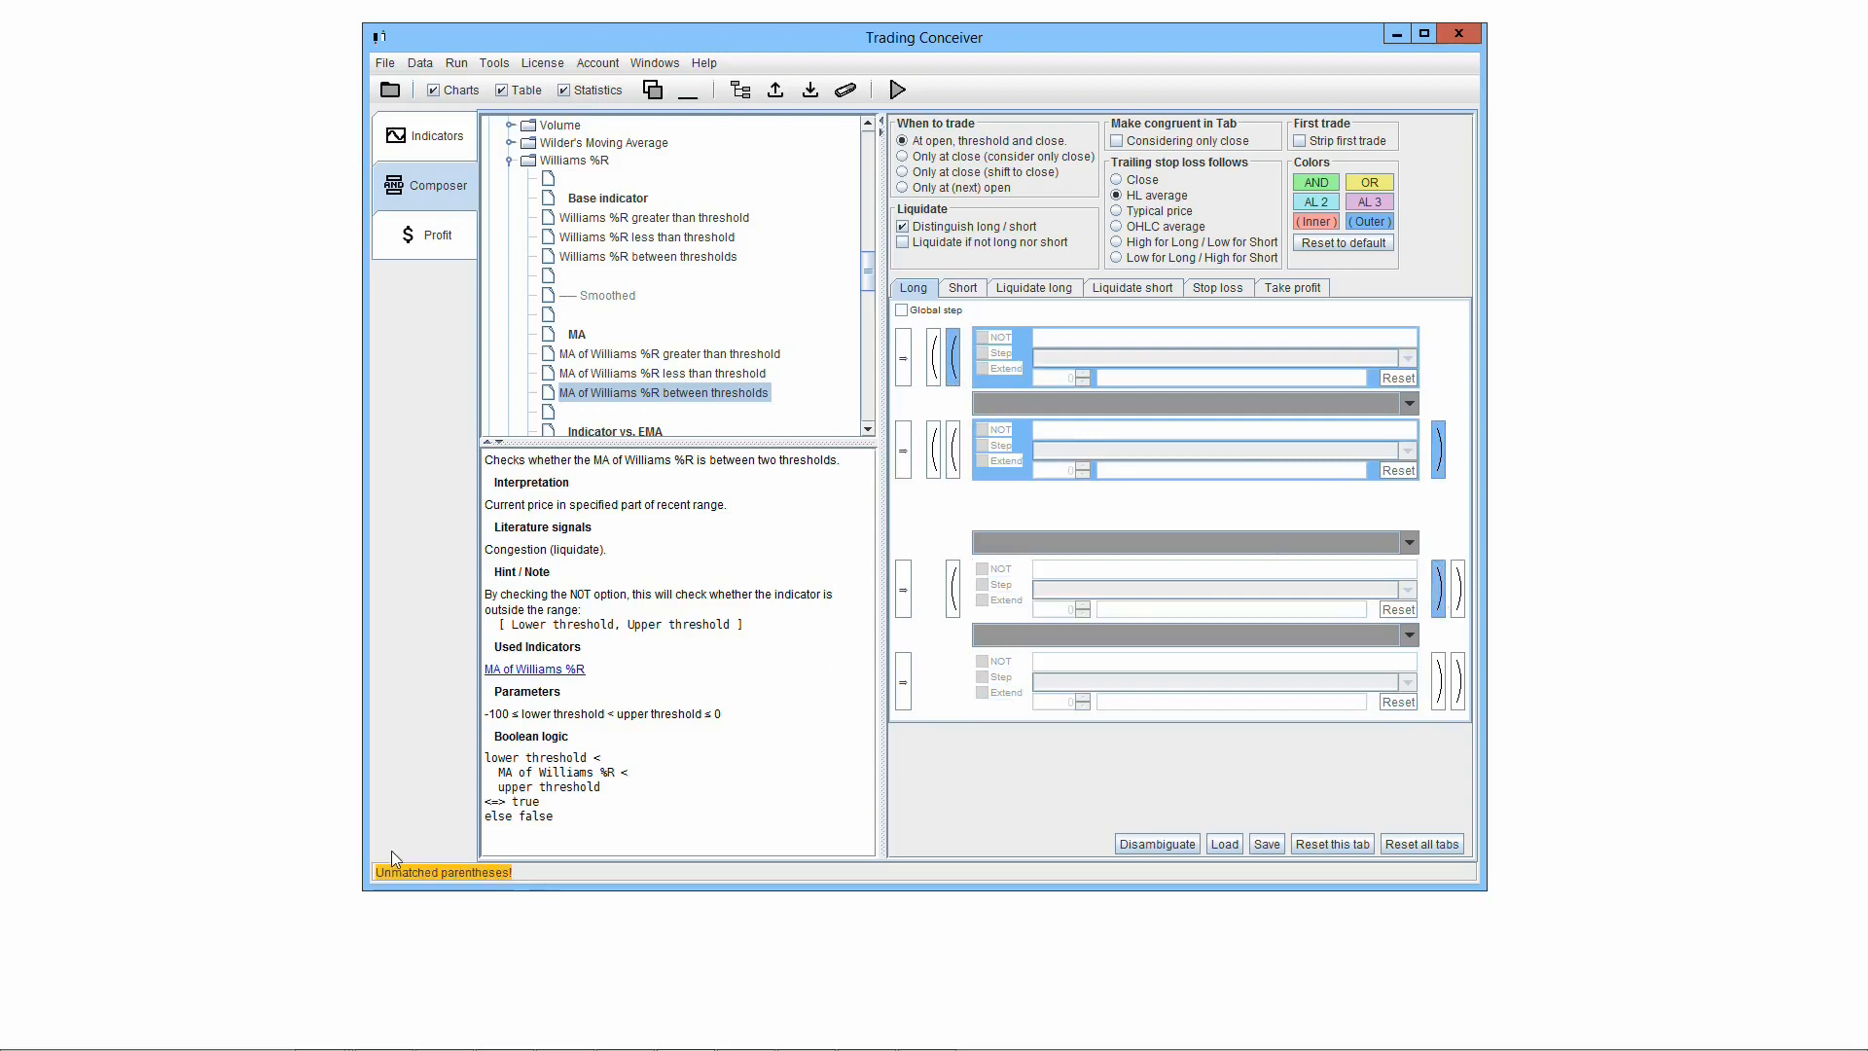
left_click(934, 357)
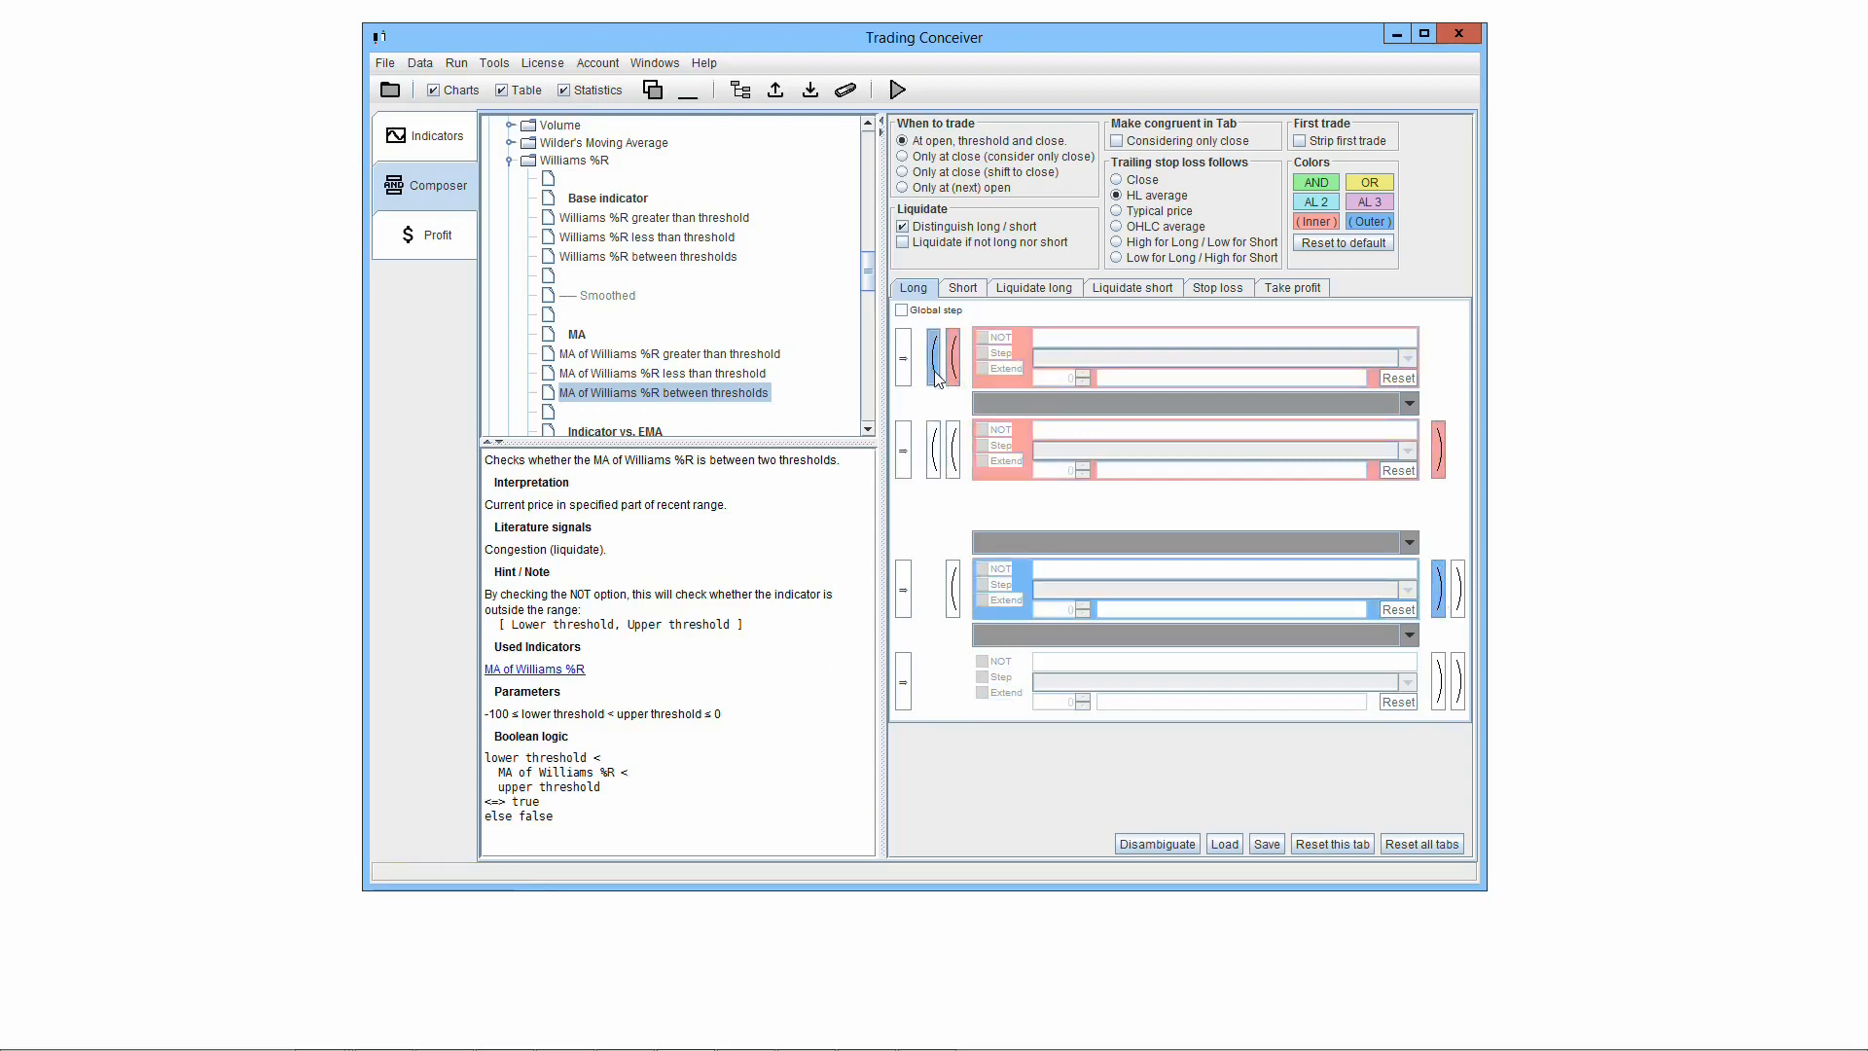
left_click(902, 312)
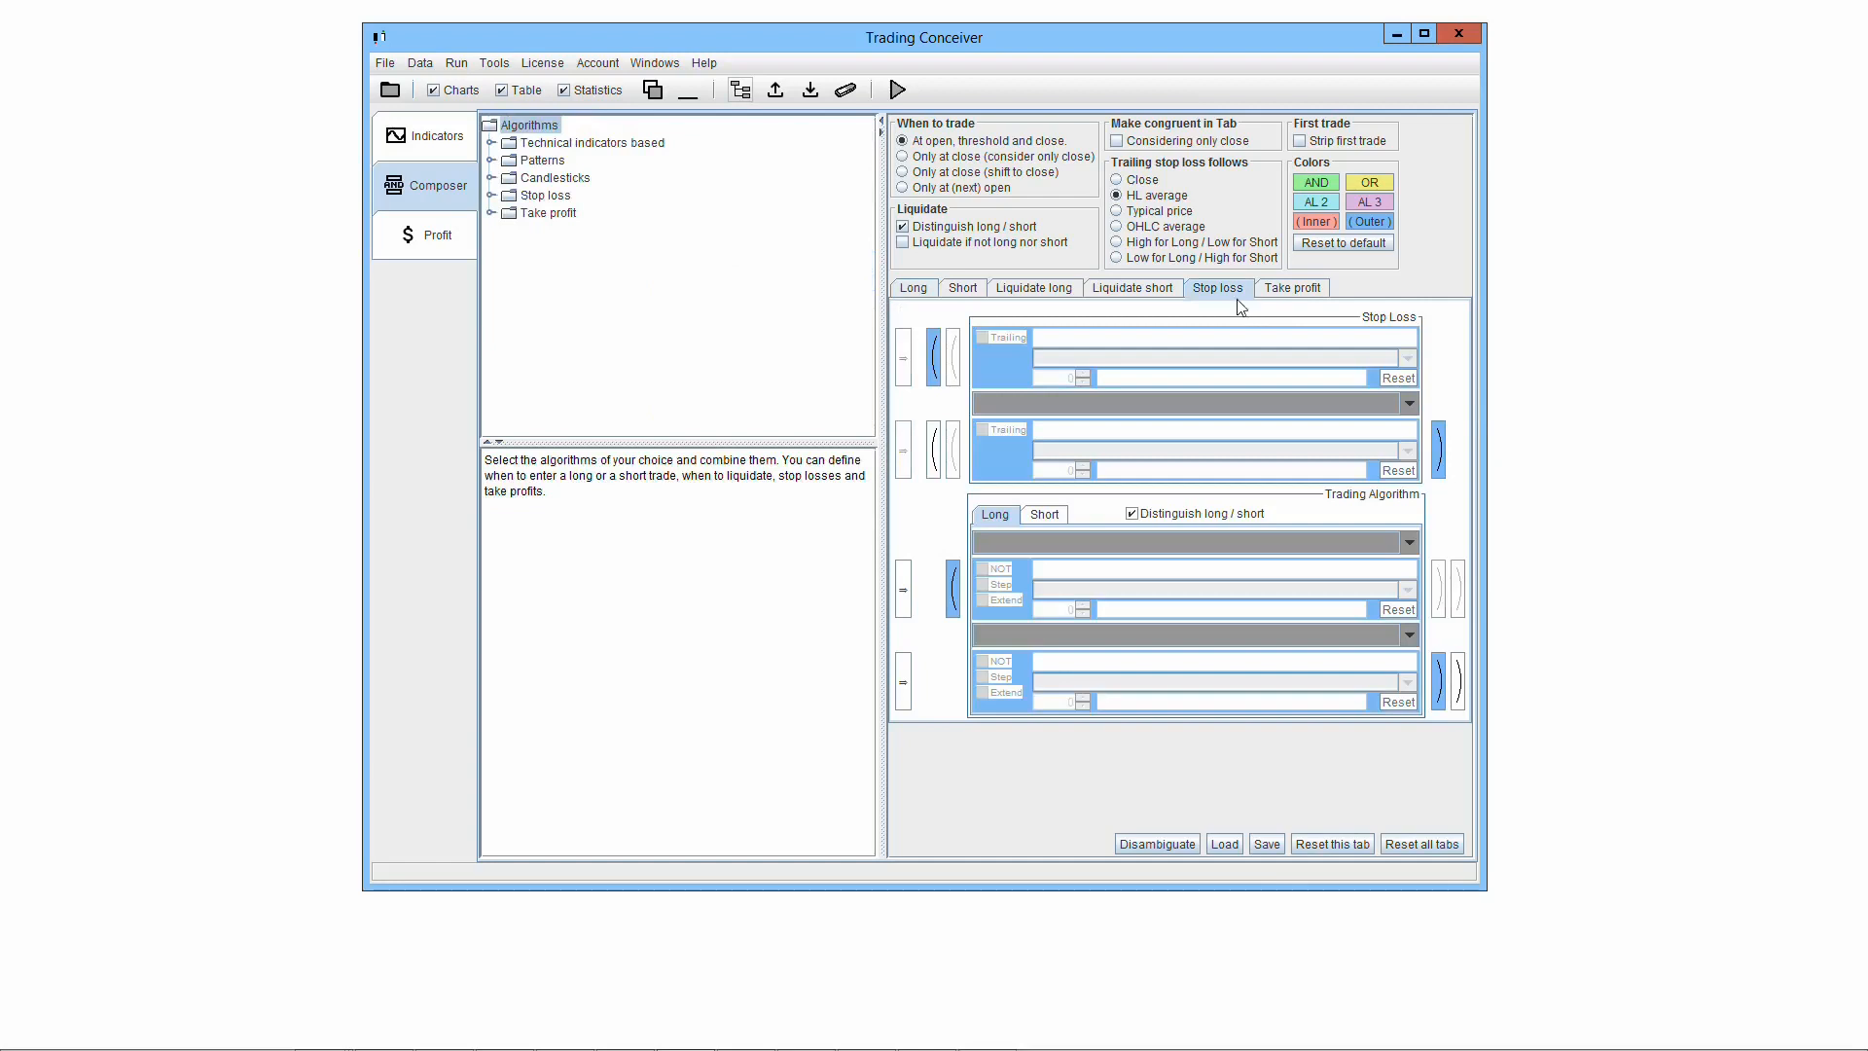
Compare the Take profit and Stop loss tabs, and read the Stop loss, Technical indicators based, Patterns and Candlesticks category descriptions.
left_click(1315, 291)
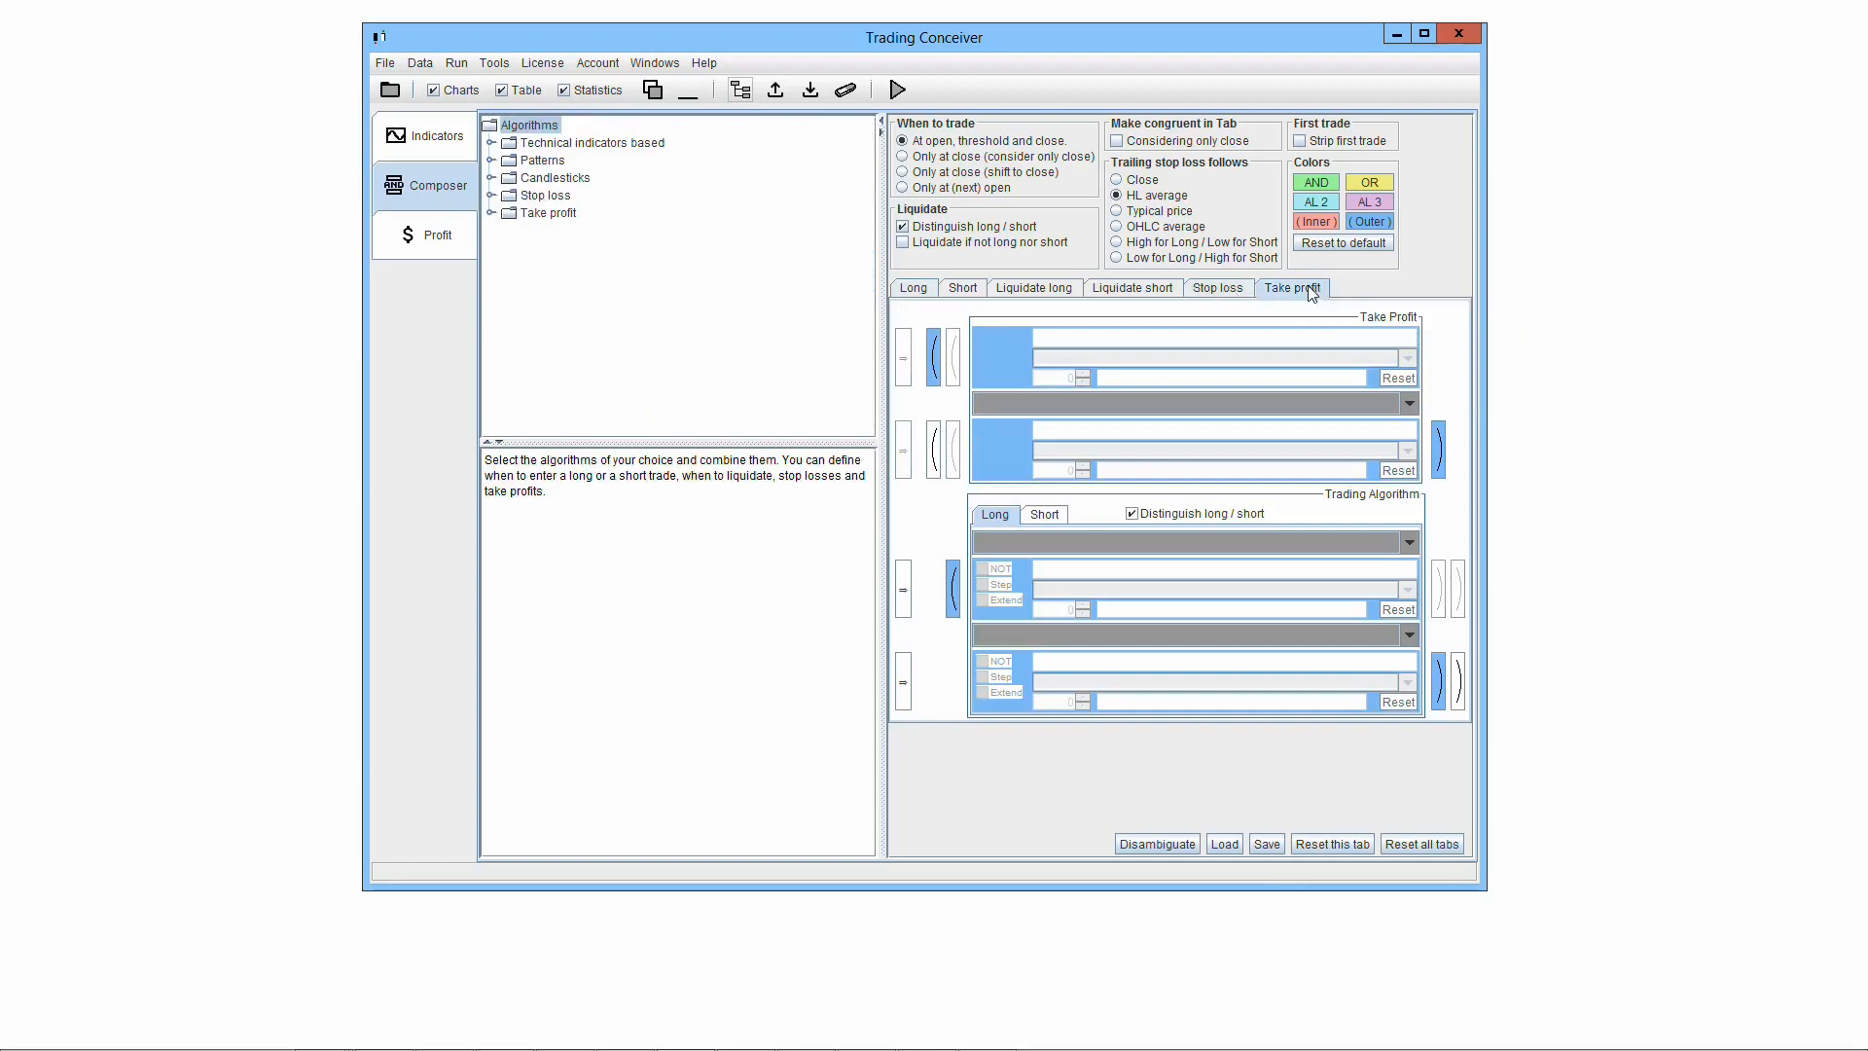
left_click(1224, 292)
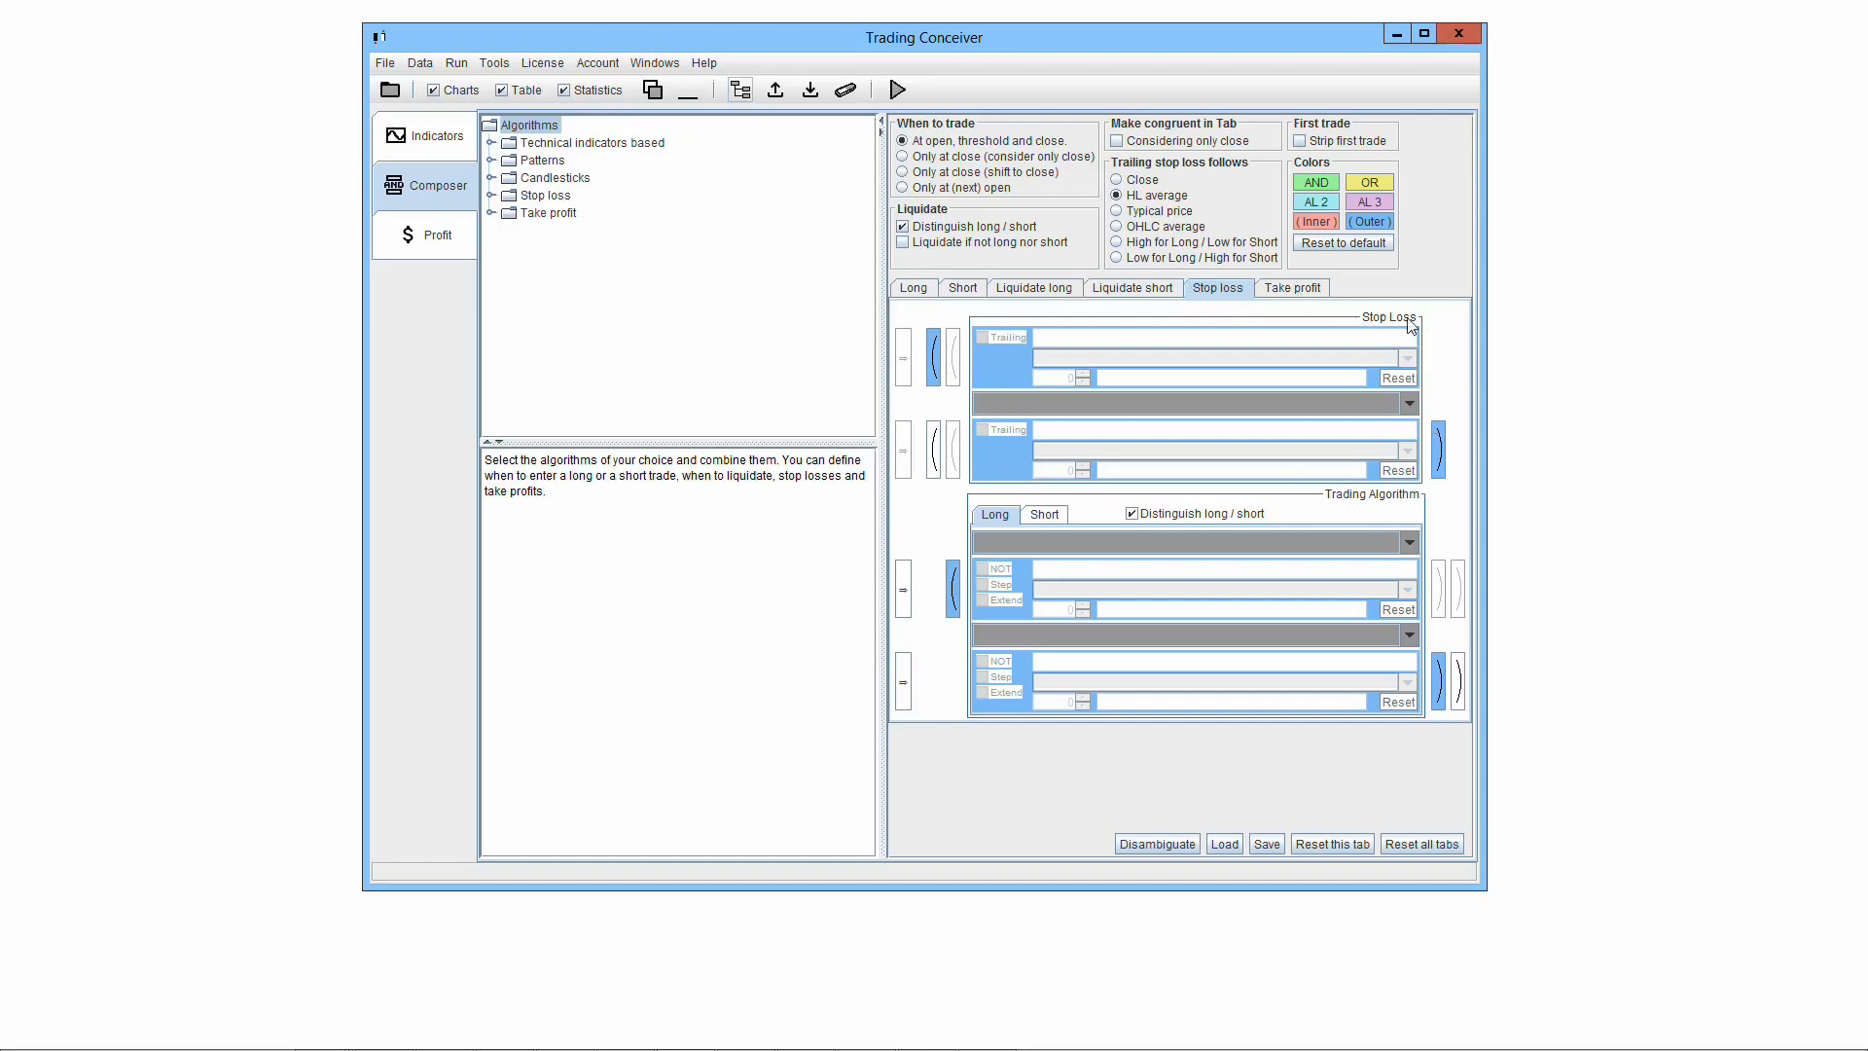
left_click(545, 197)
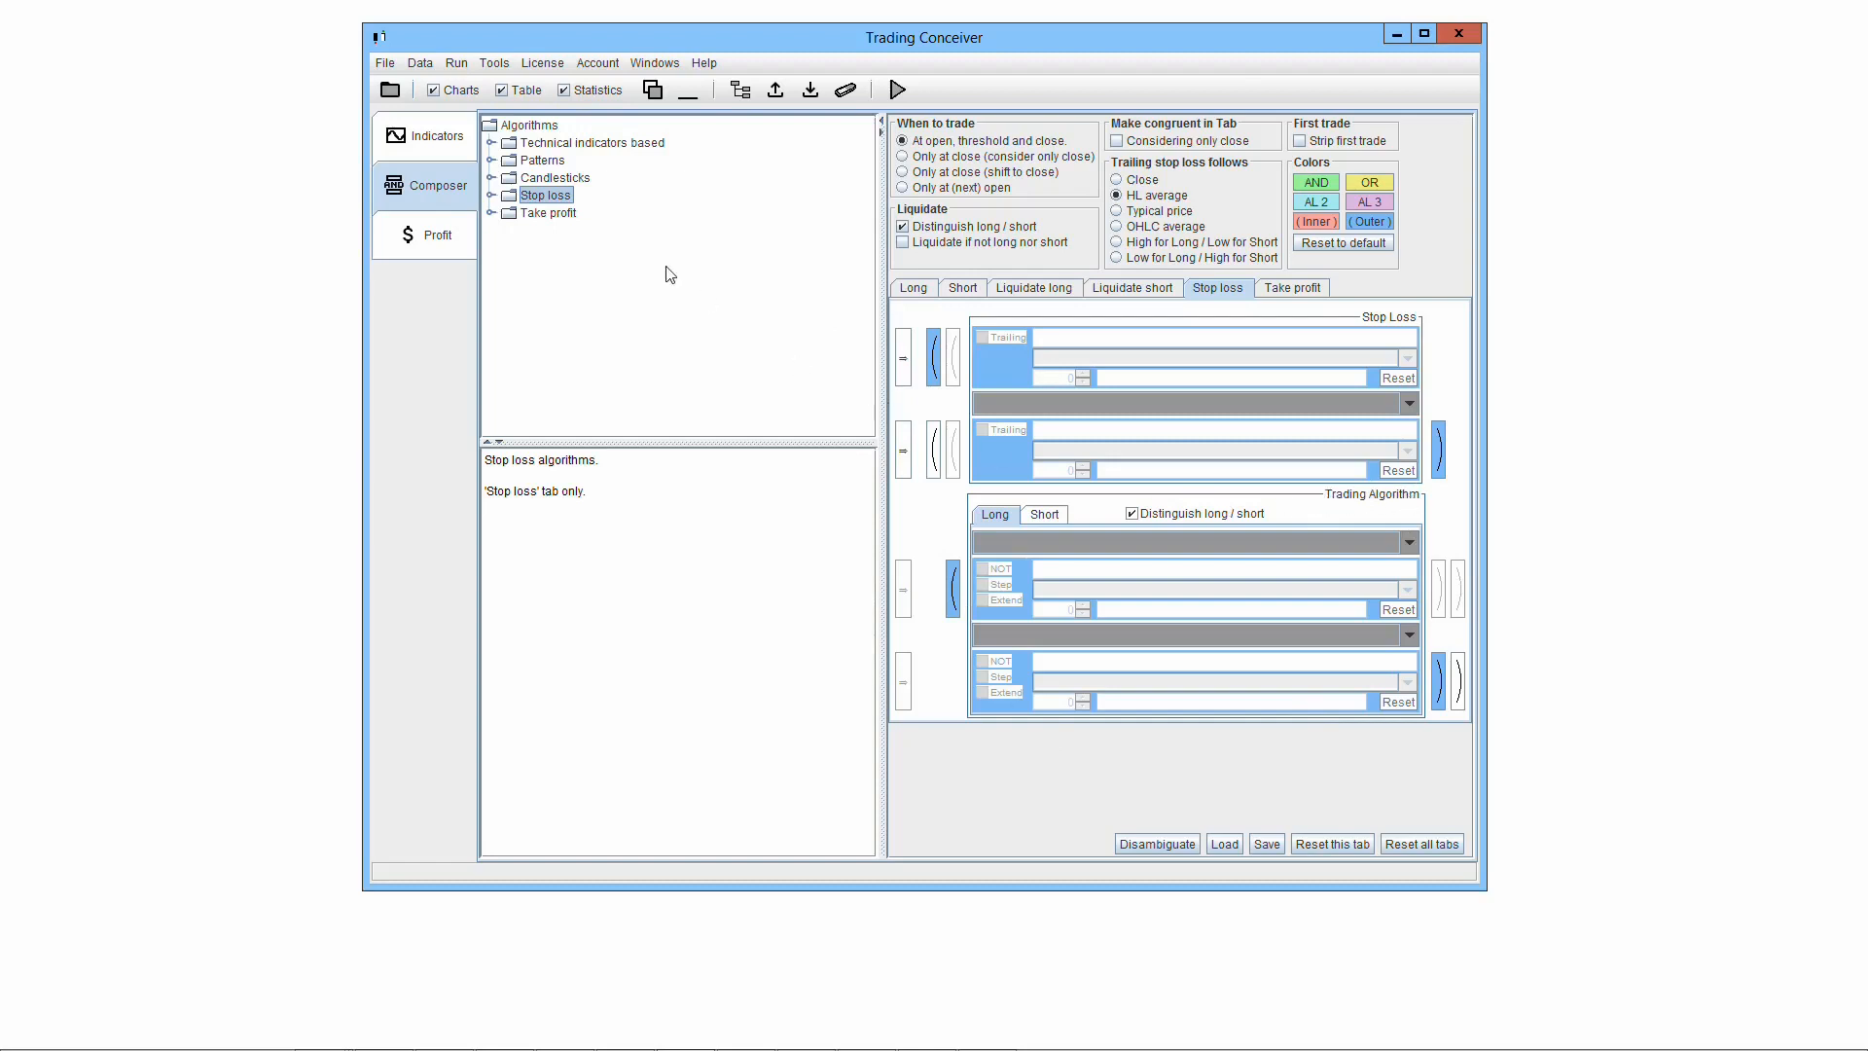
left_click(564, 144)
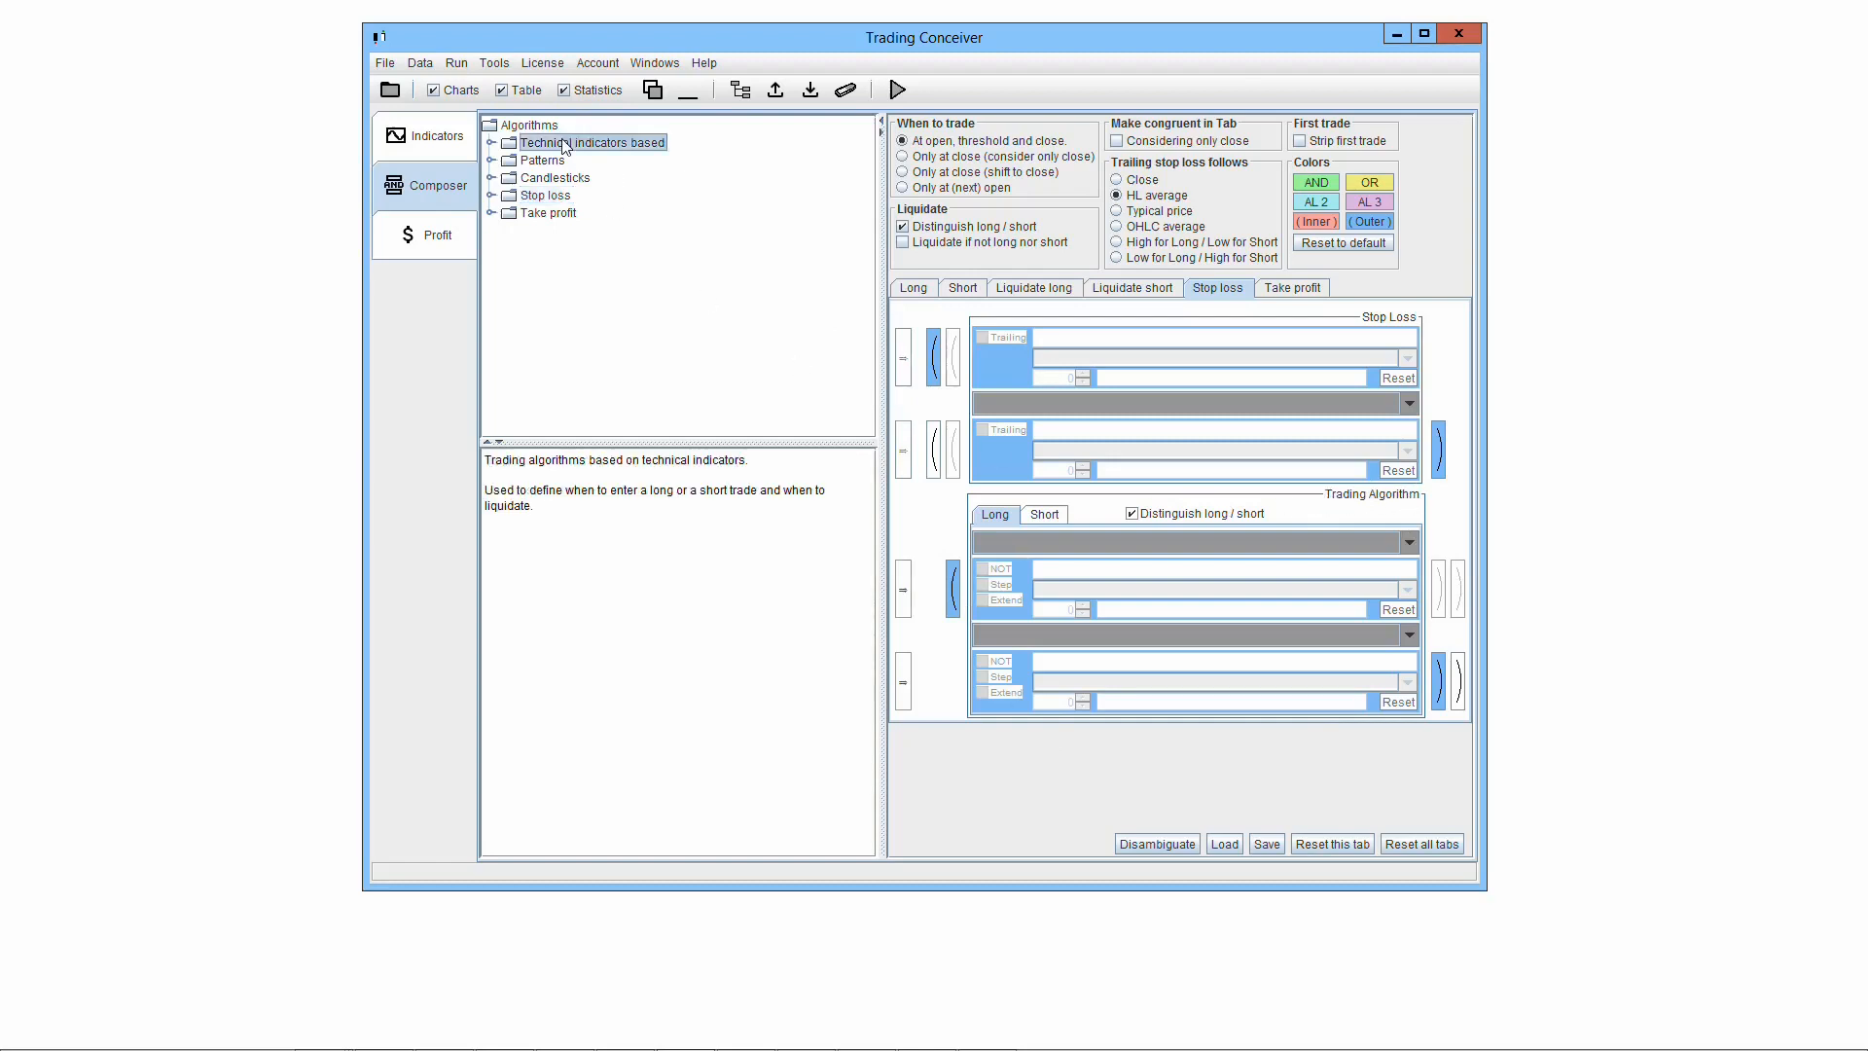
left_click(545, 161)
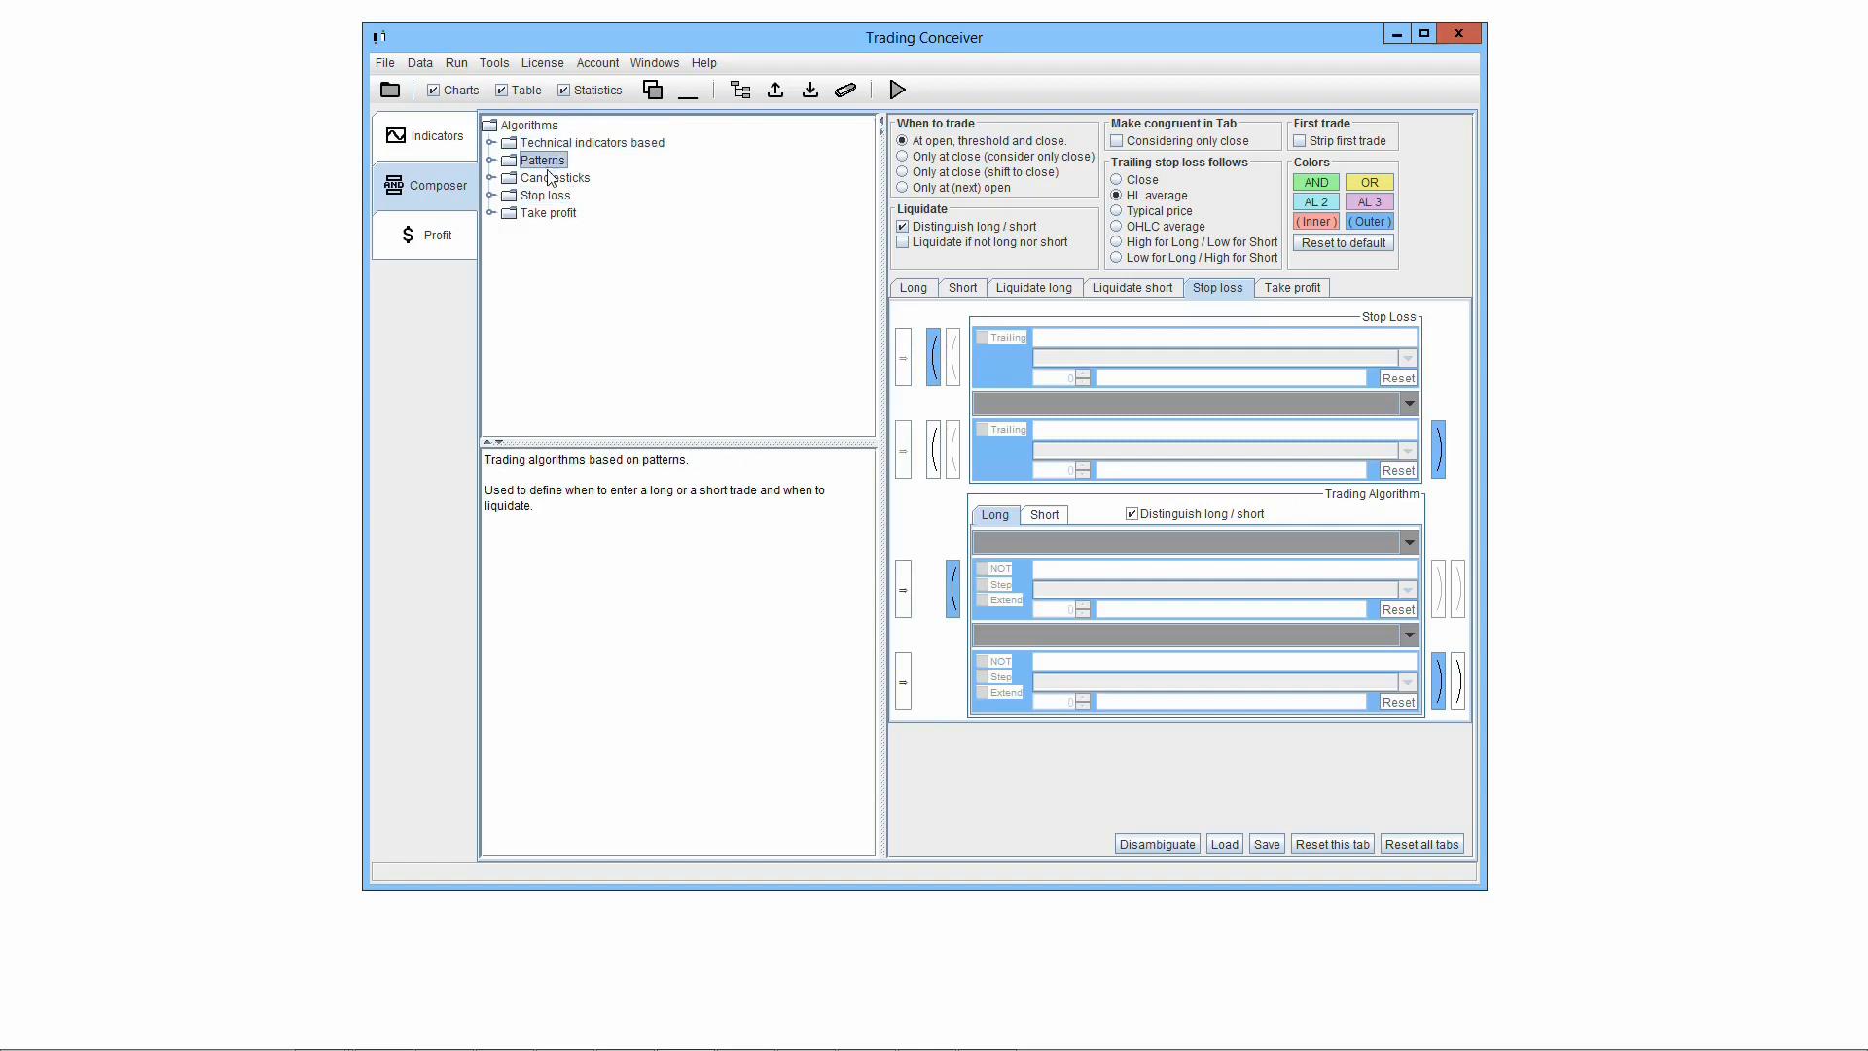
left_click(562, 179)
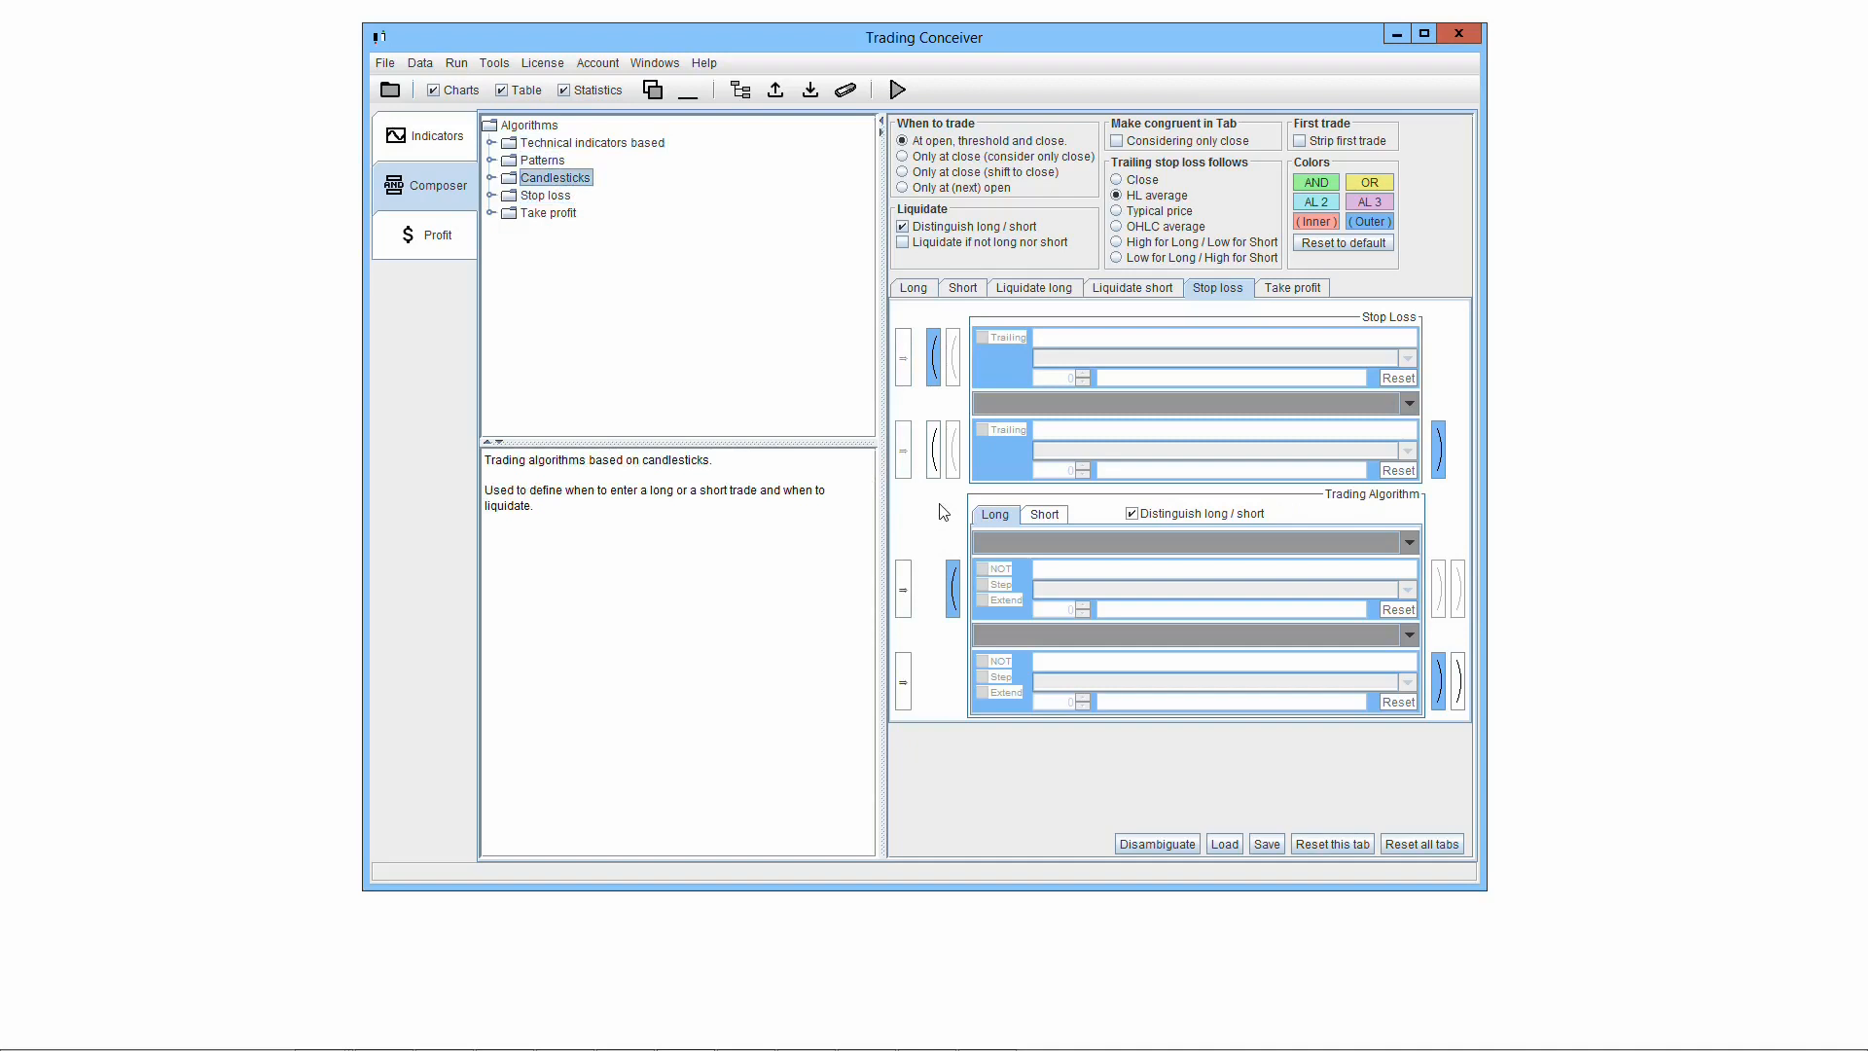
View the Long and Short trading algorithm sub-tabs for the stop loss, and disable their Distinguish long / short option.
left_click(1044, 515)
left_click(998, 518)
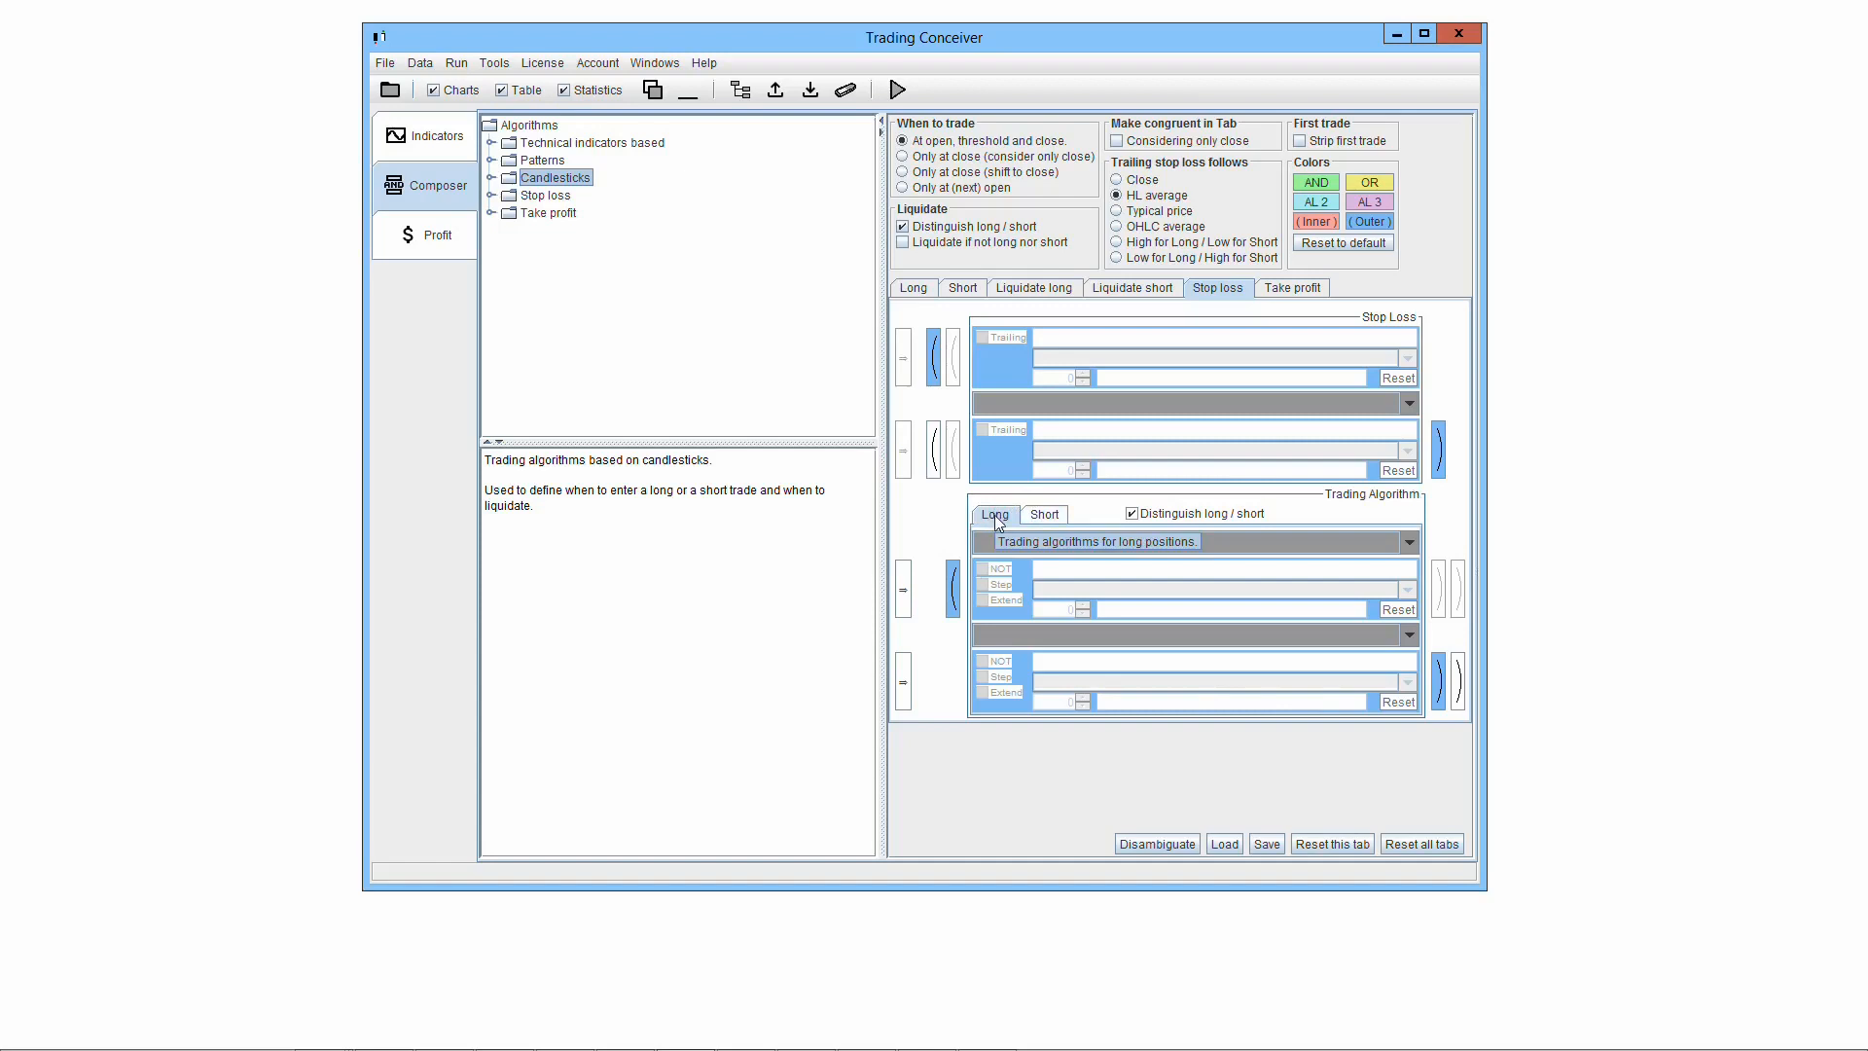
left_click(1045, 518)
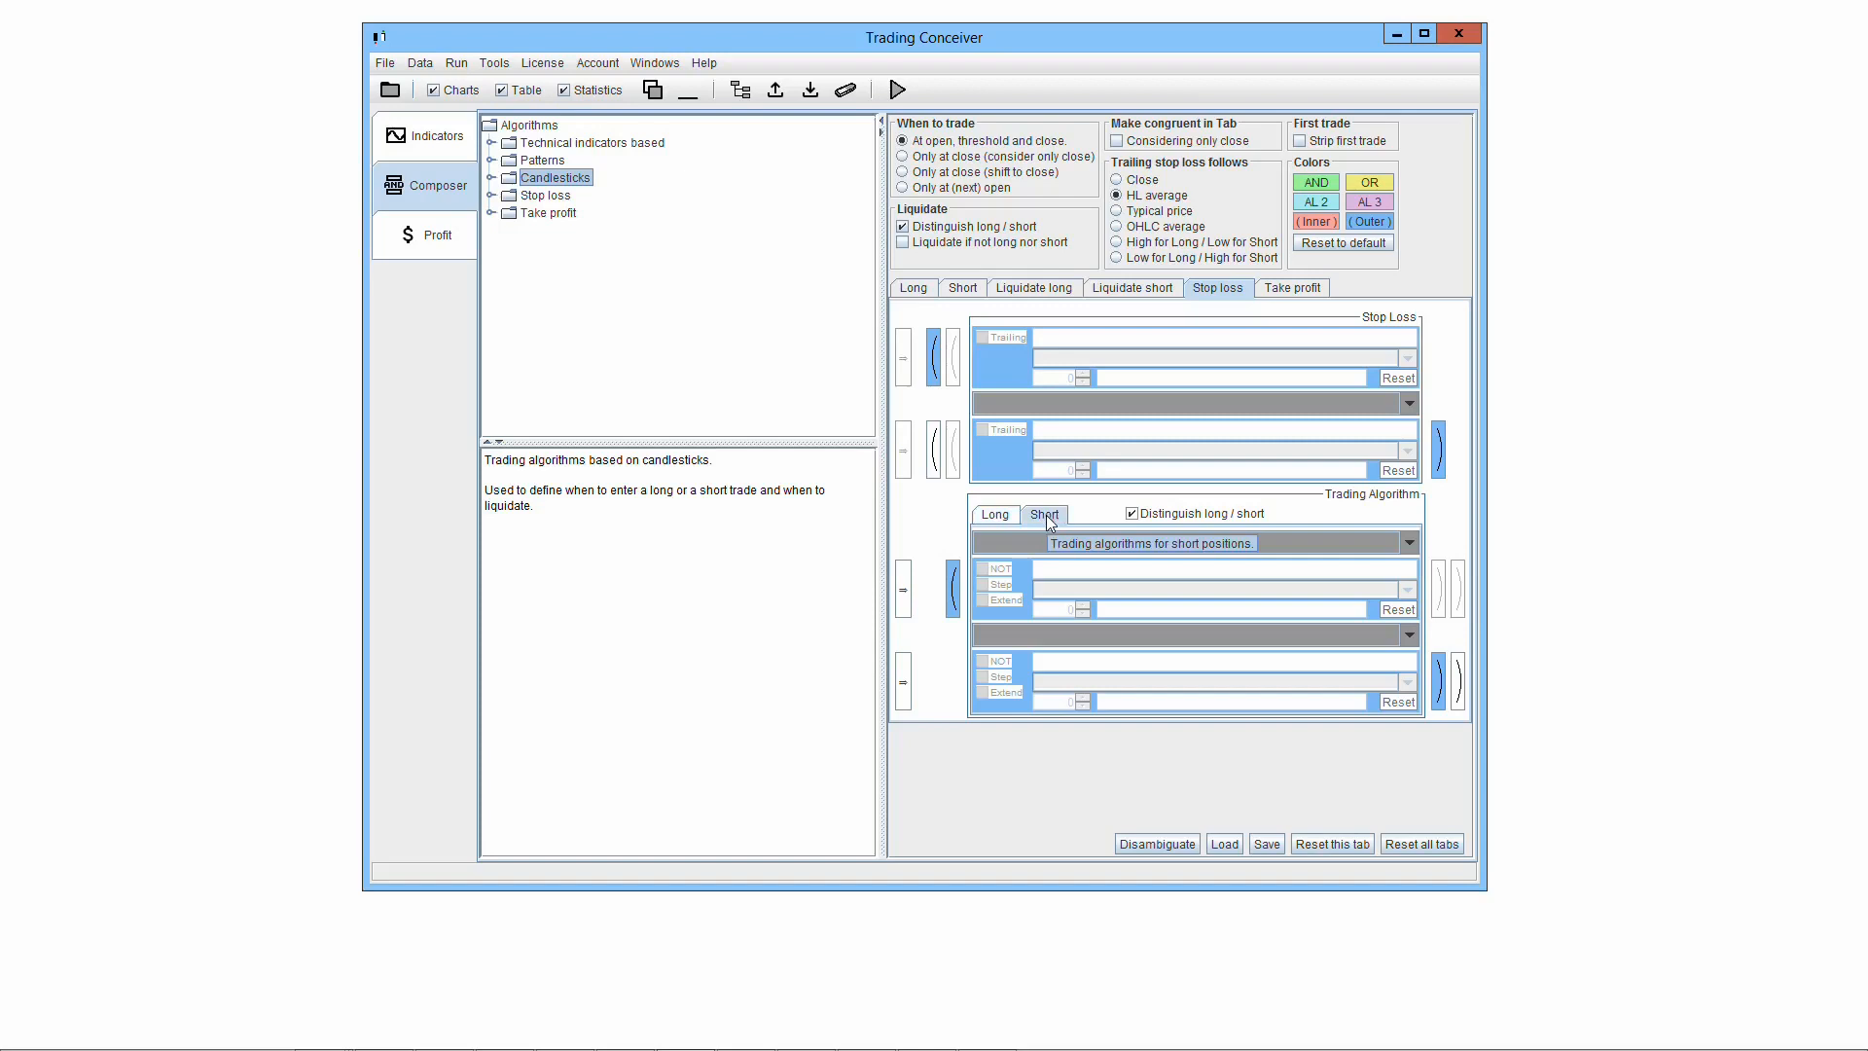
mouse_move(1136, 520)
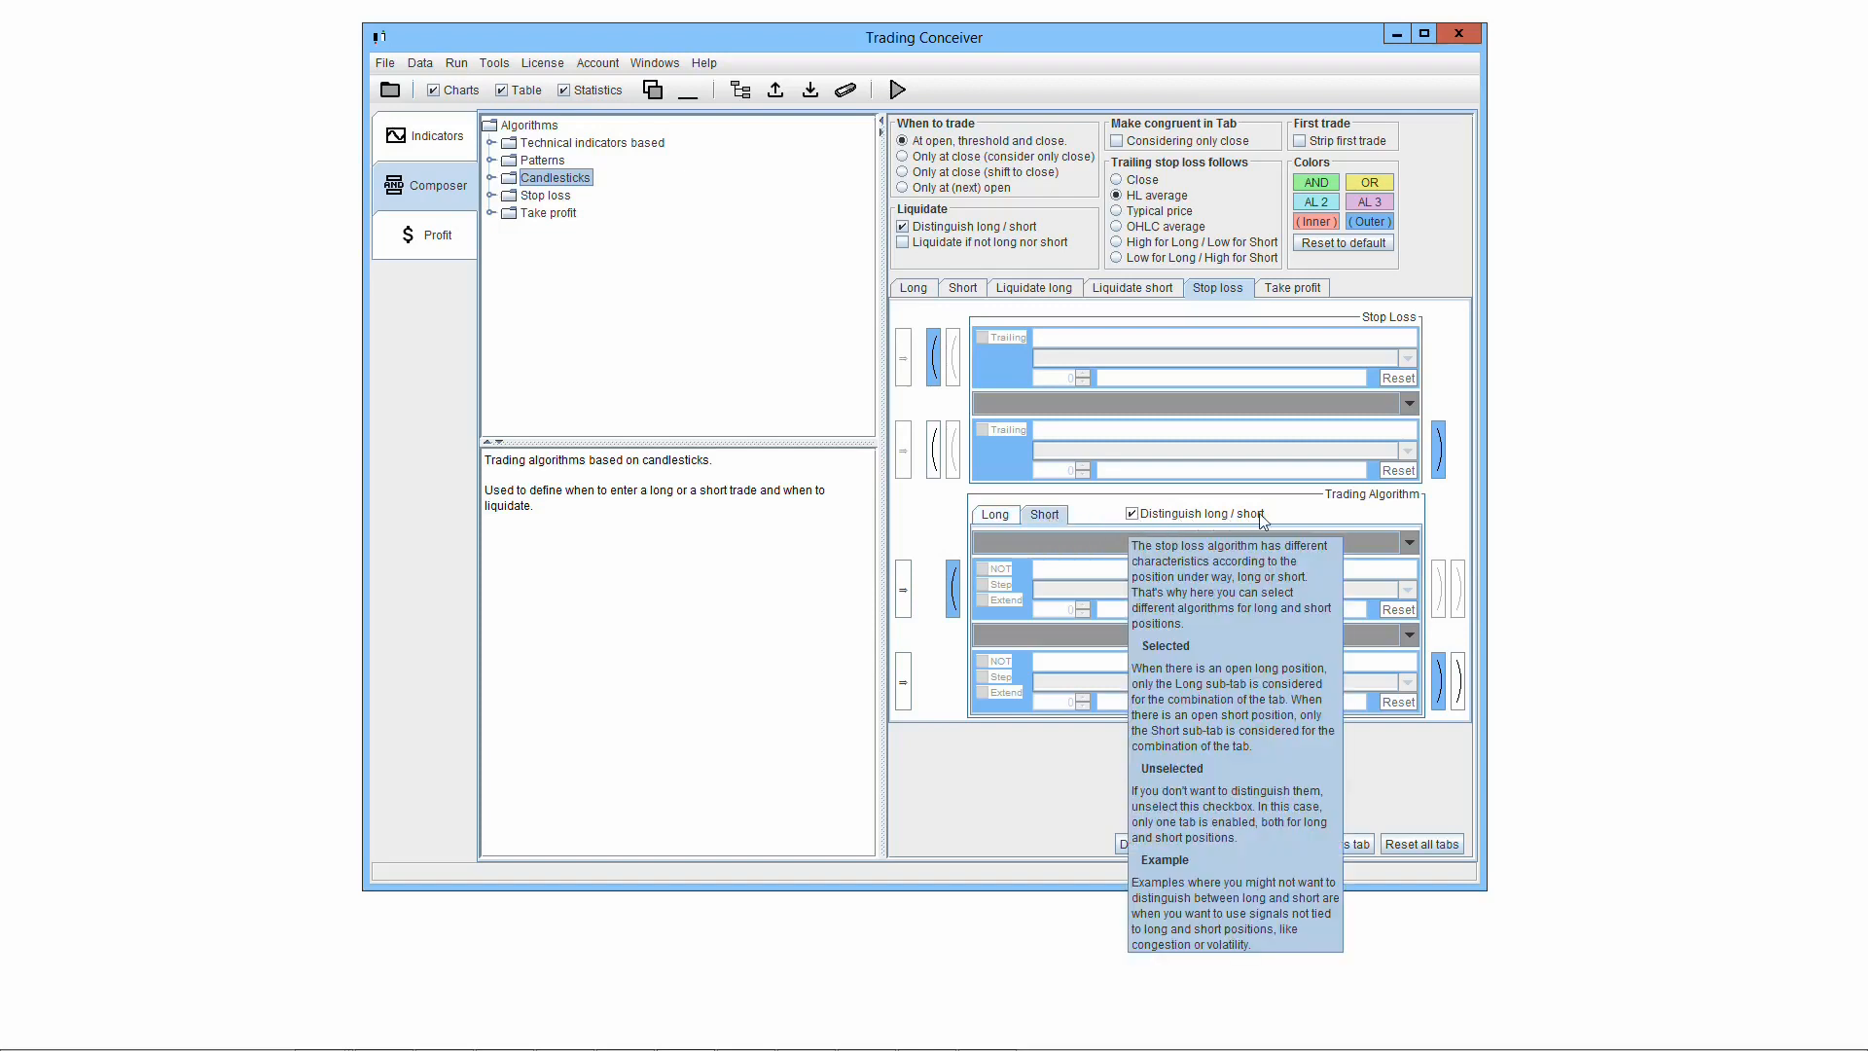
left_click(1133, 516)
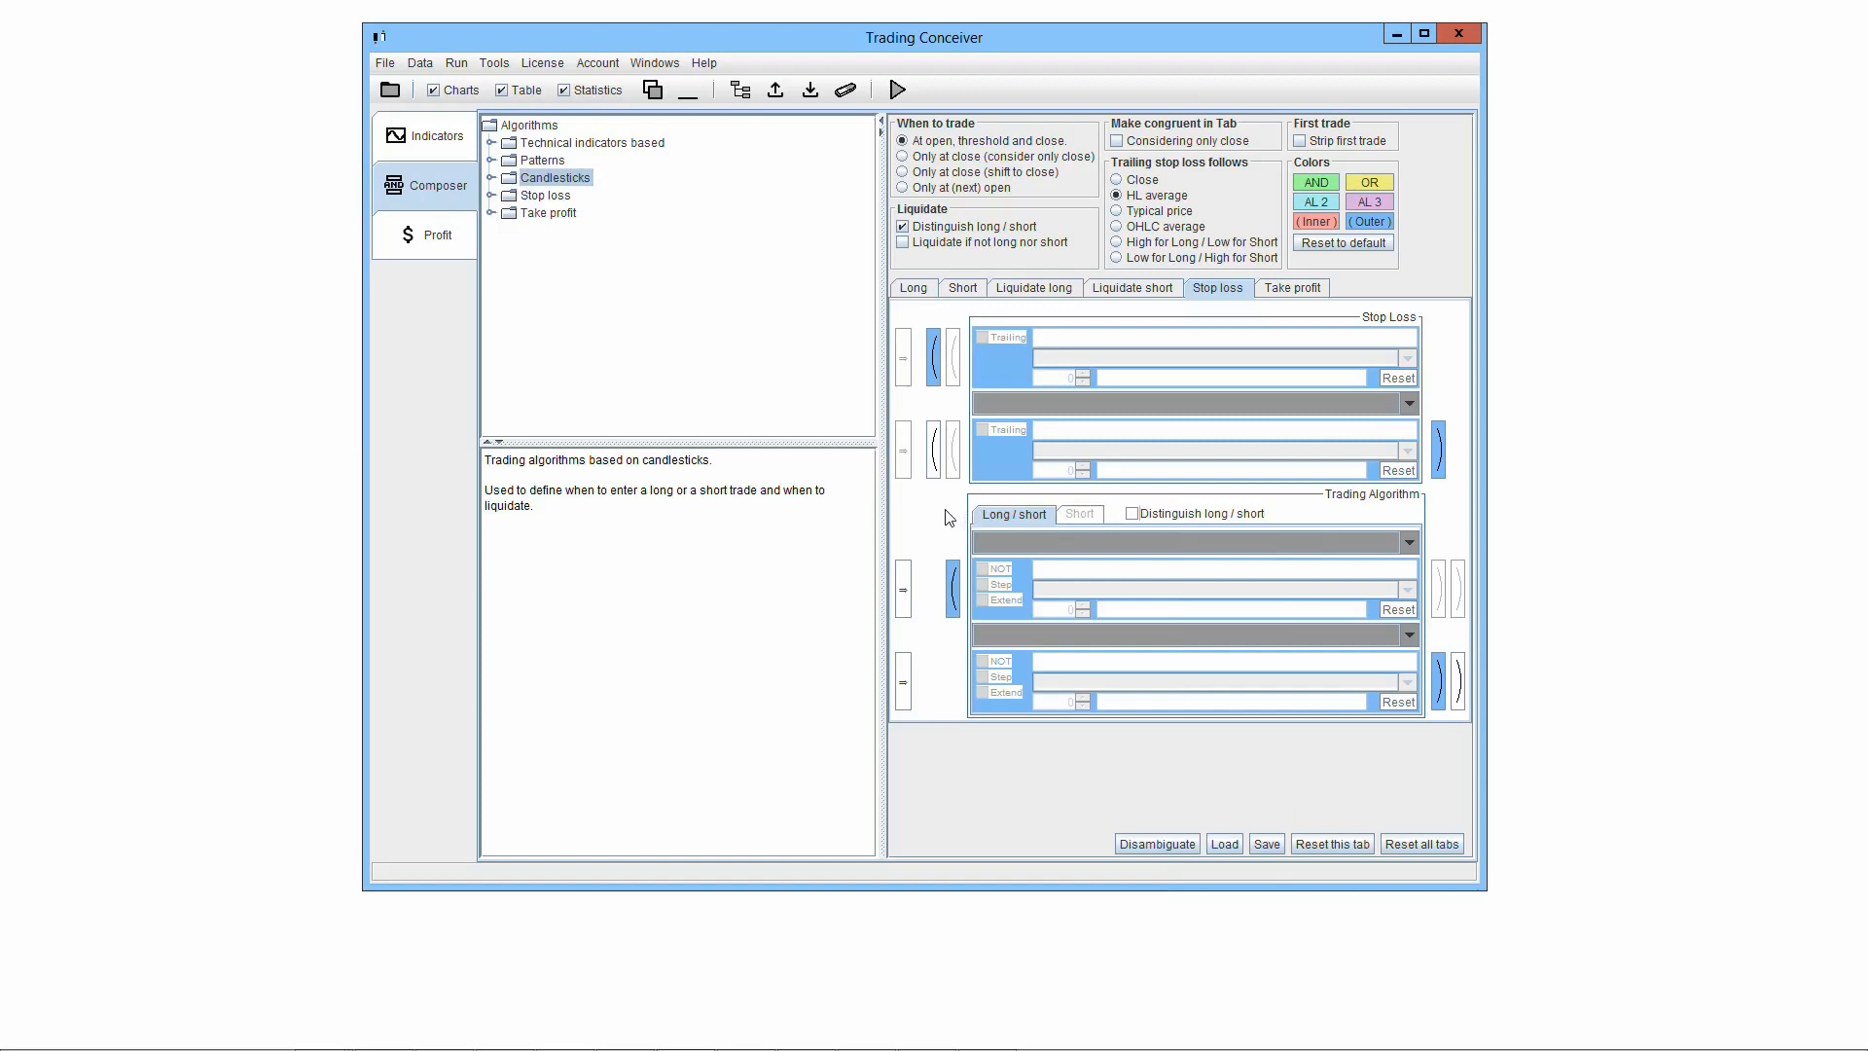
View the Take profit slots and read the description of the Take profit algorithm category.
left_click(1304, 292)
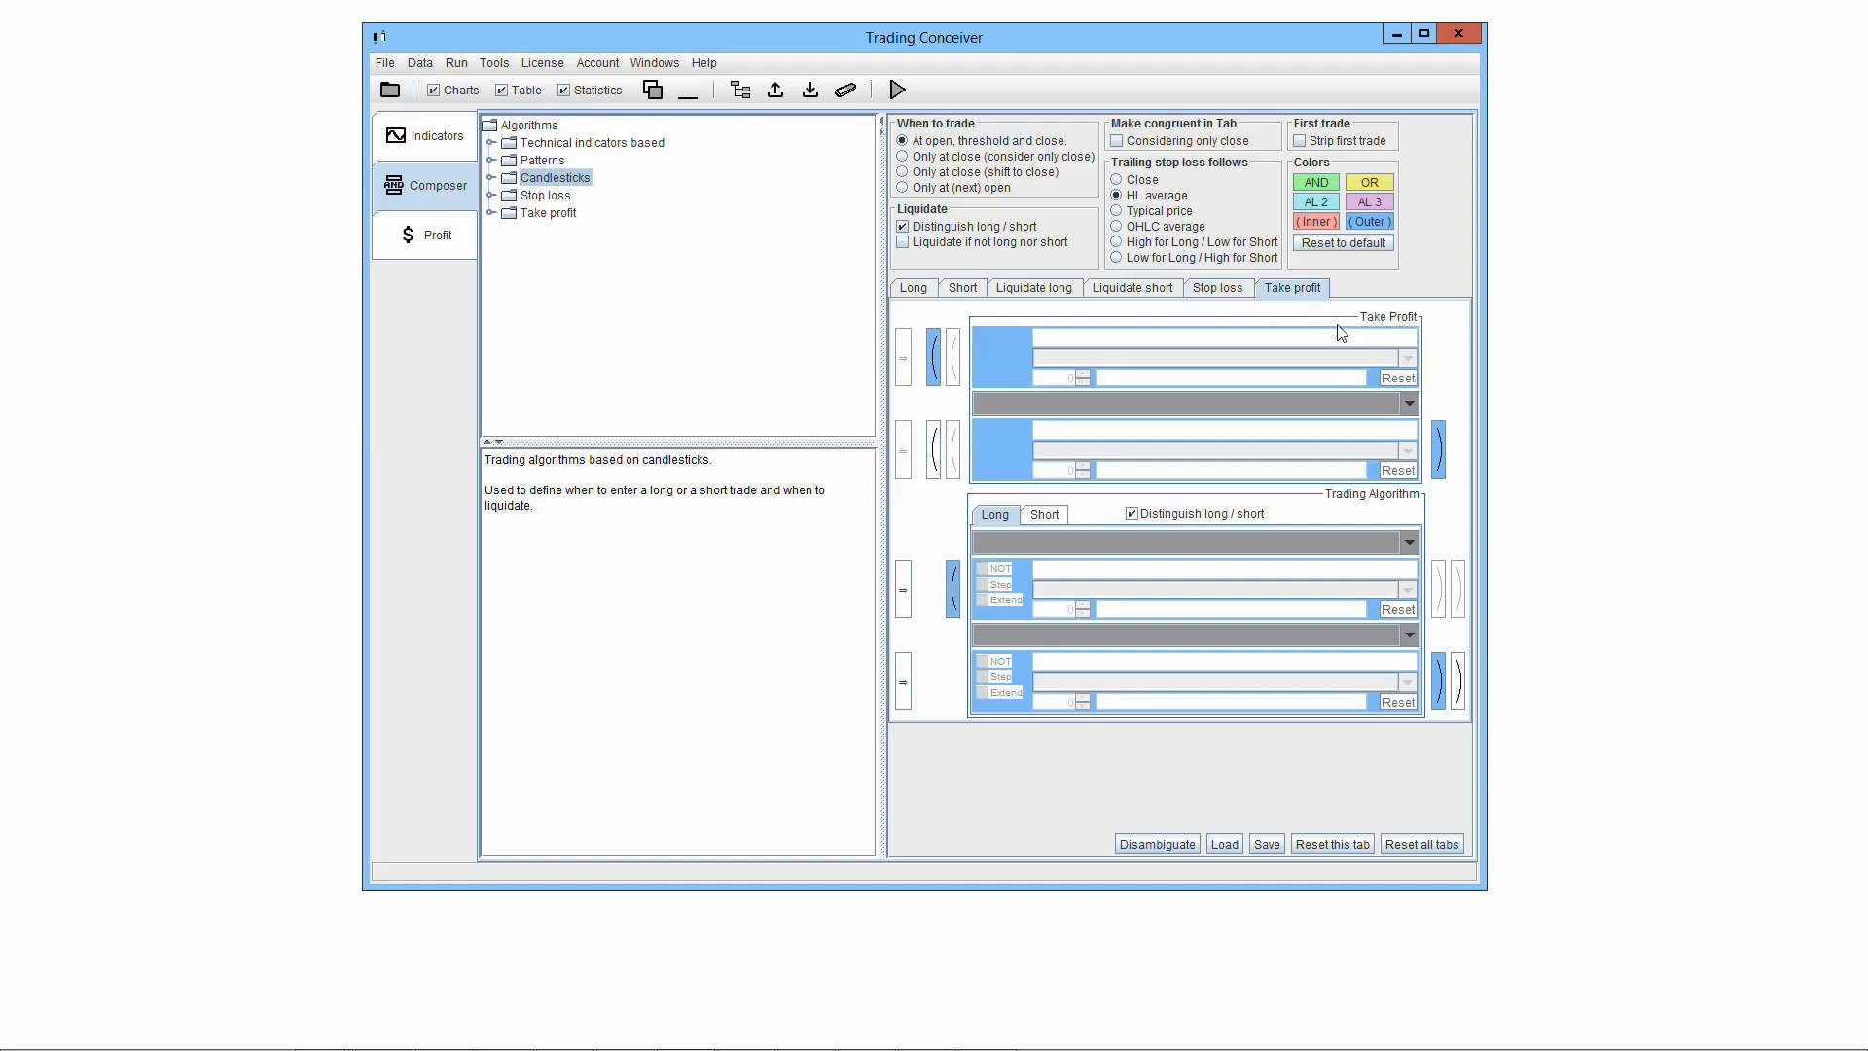
left_click(543, 213)
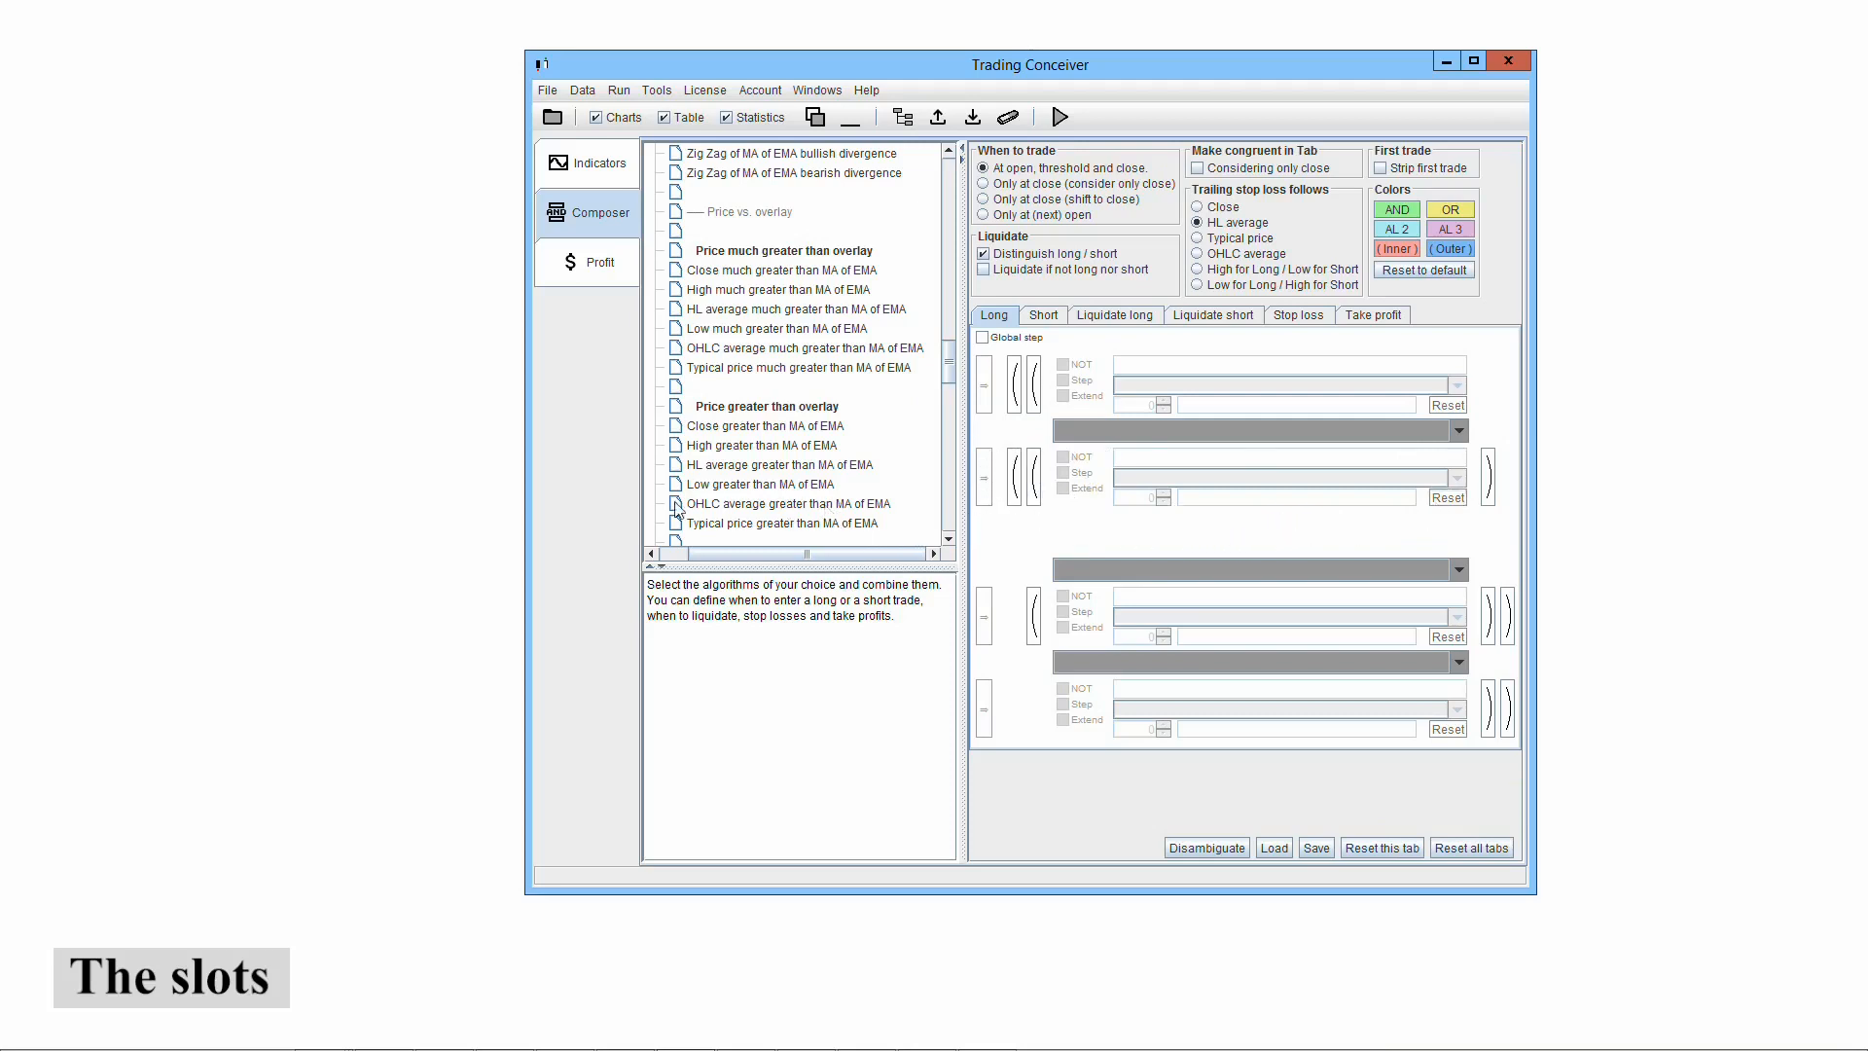
Assign OHLC average greater than MA of EMA to the Long tab's second slot, and collapse the algorithm tree.
left_click_drag(789, 506, 984, 479)
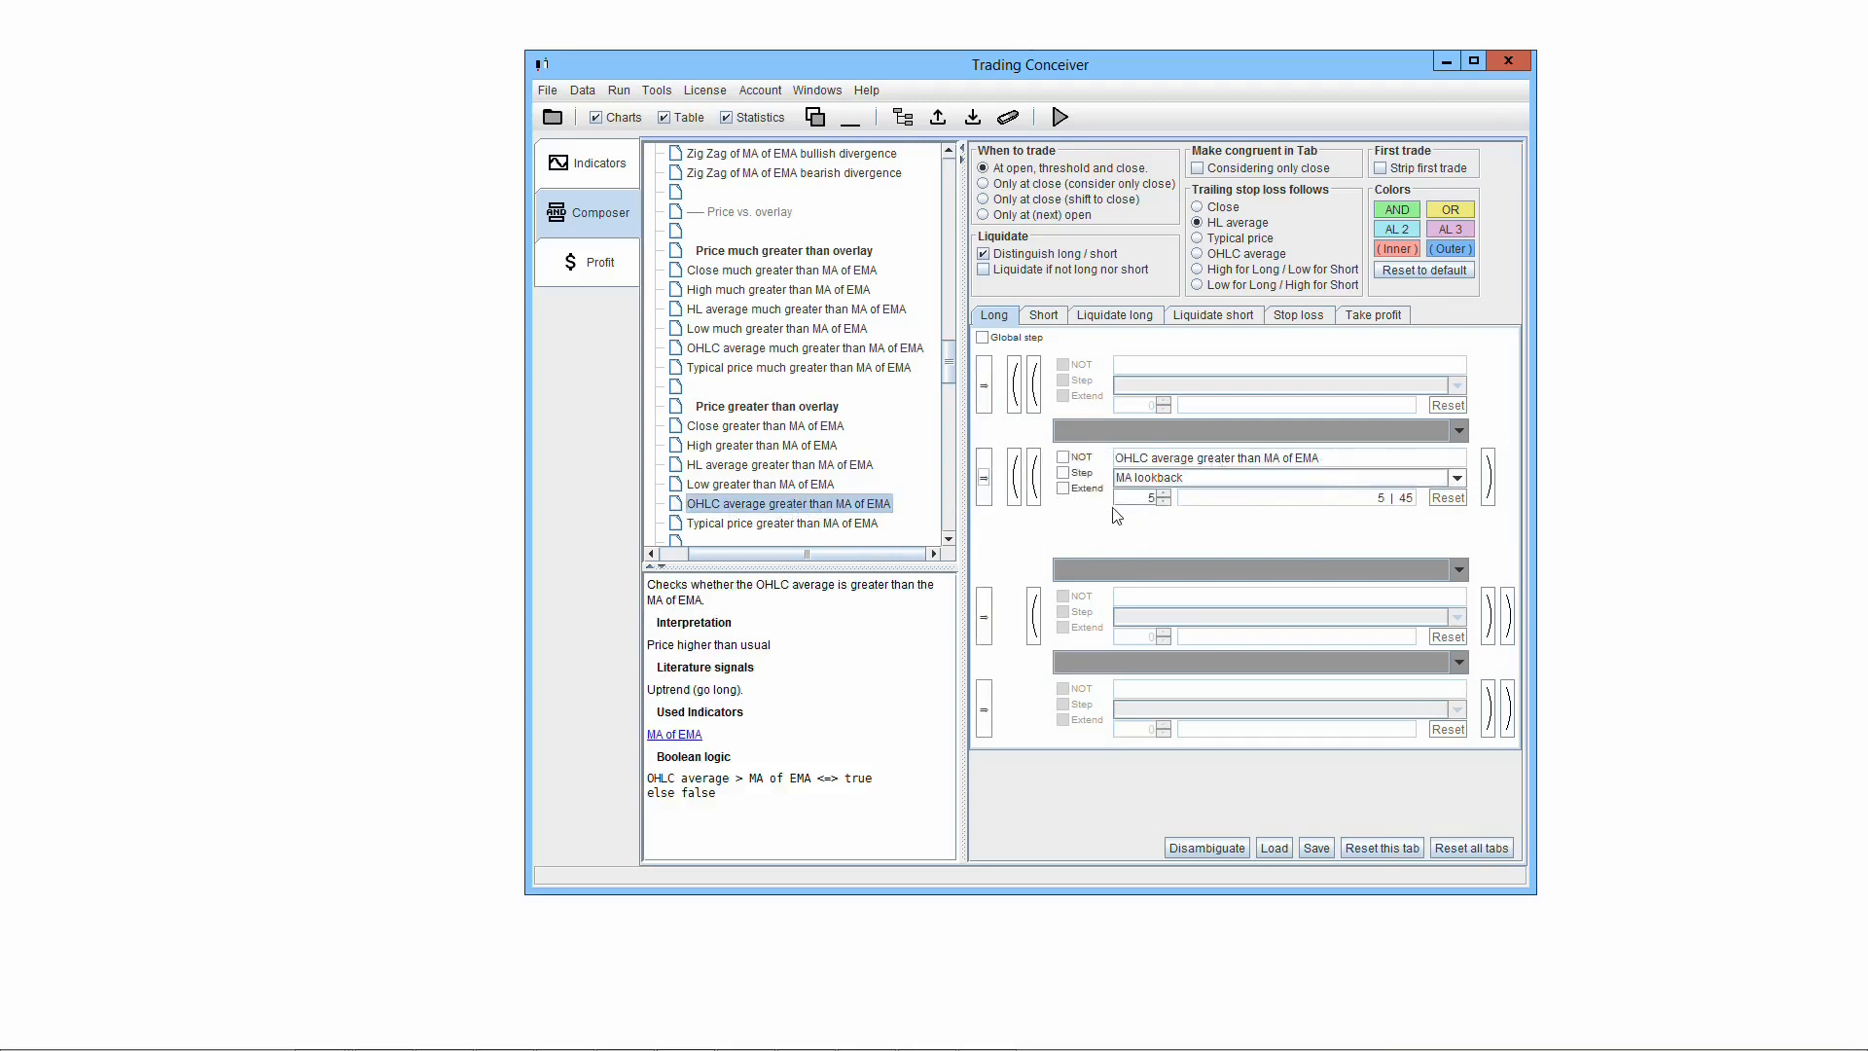
left_click(903, 118)
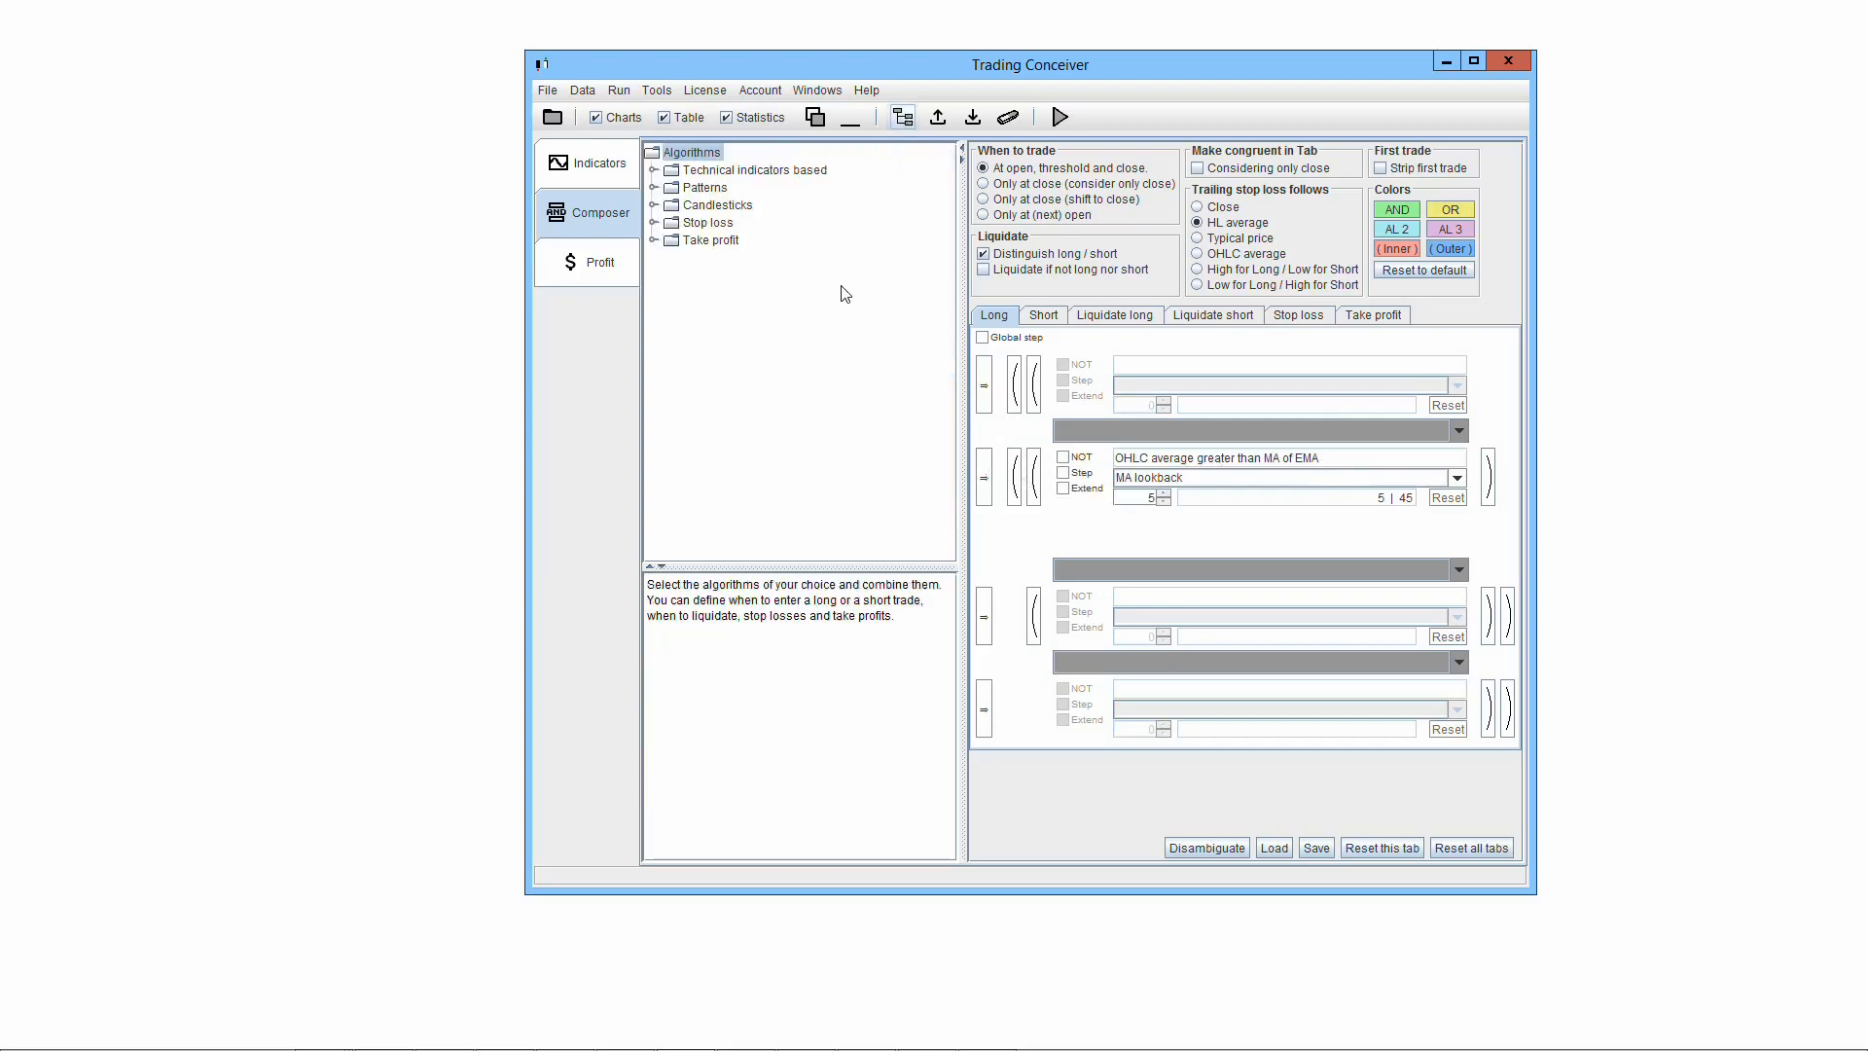
Assign the ATR based stop loss algorithm to the first Stop Loss slot.
left_click(654, 223)
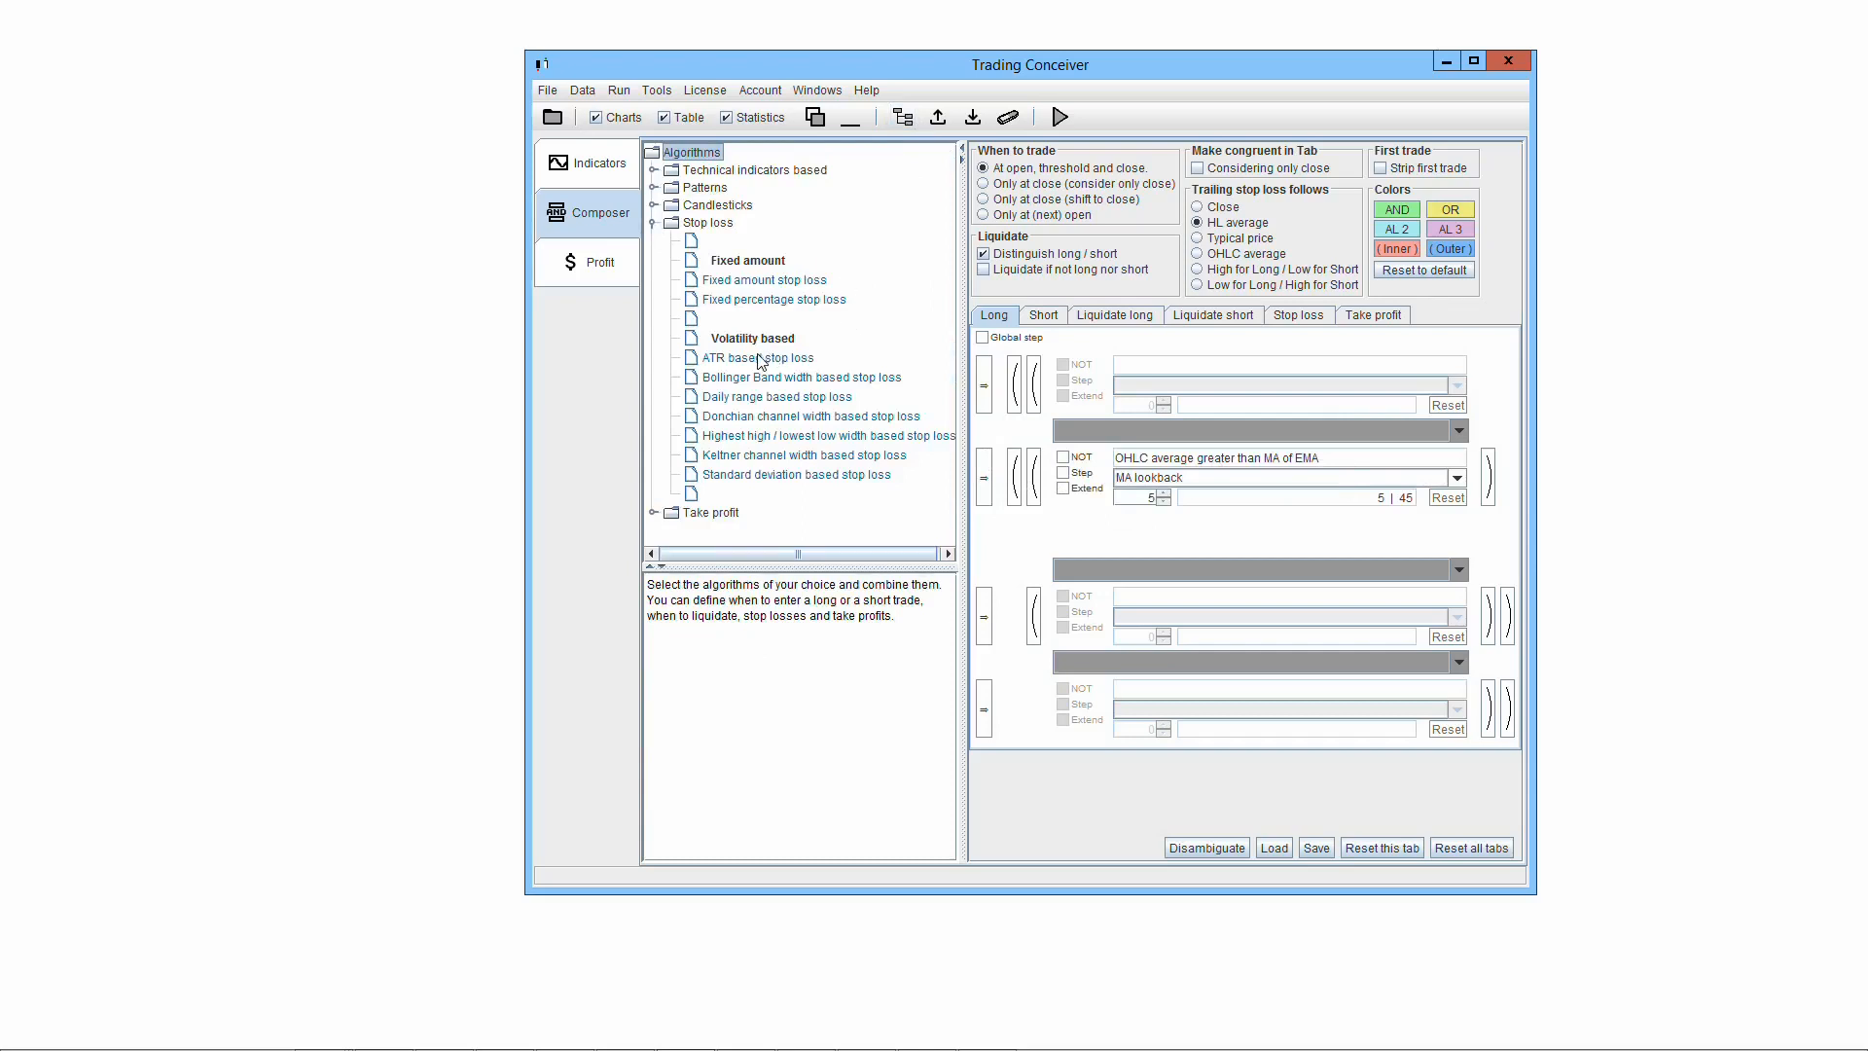
left_click(761, 359)
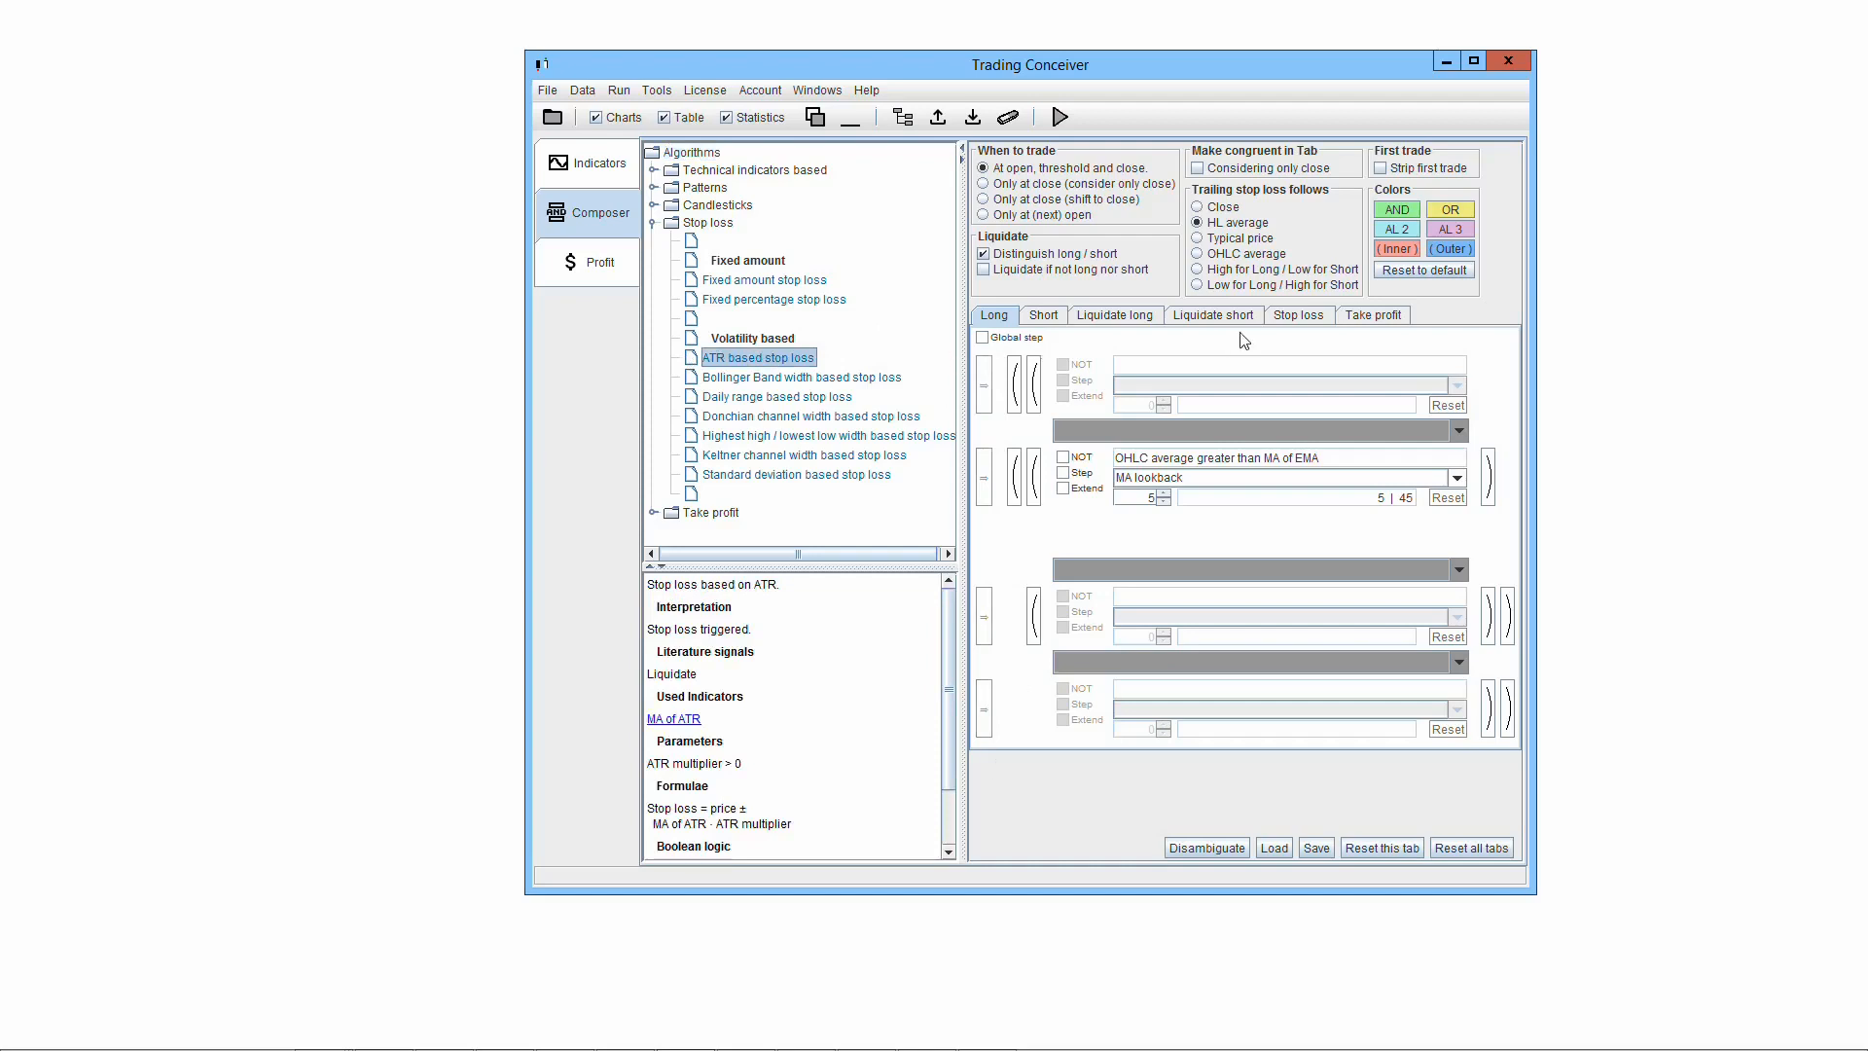
left_click(1298, 317)
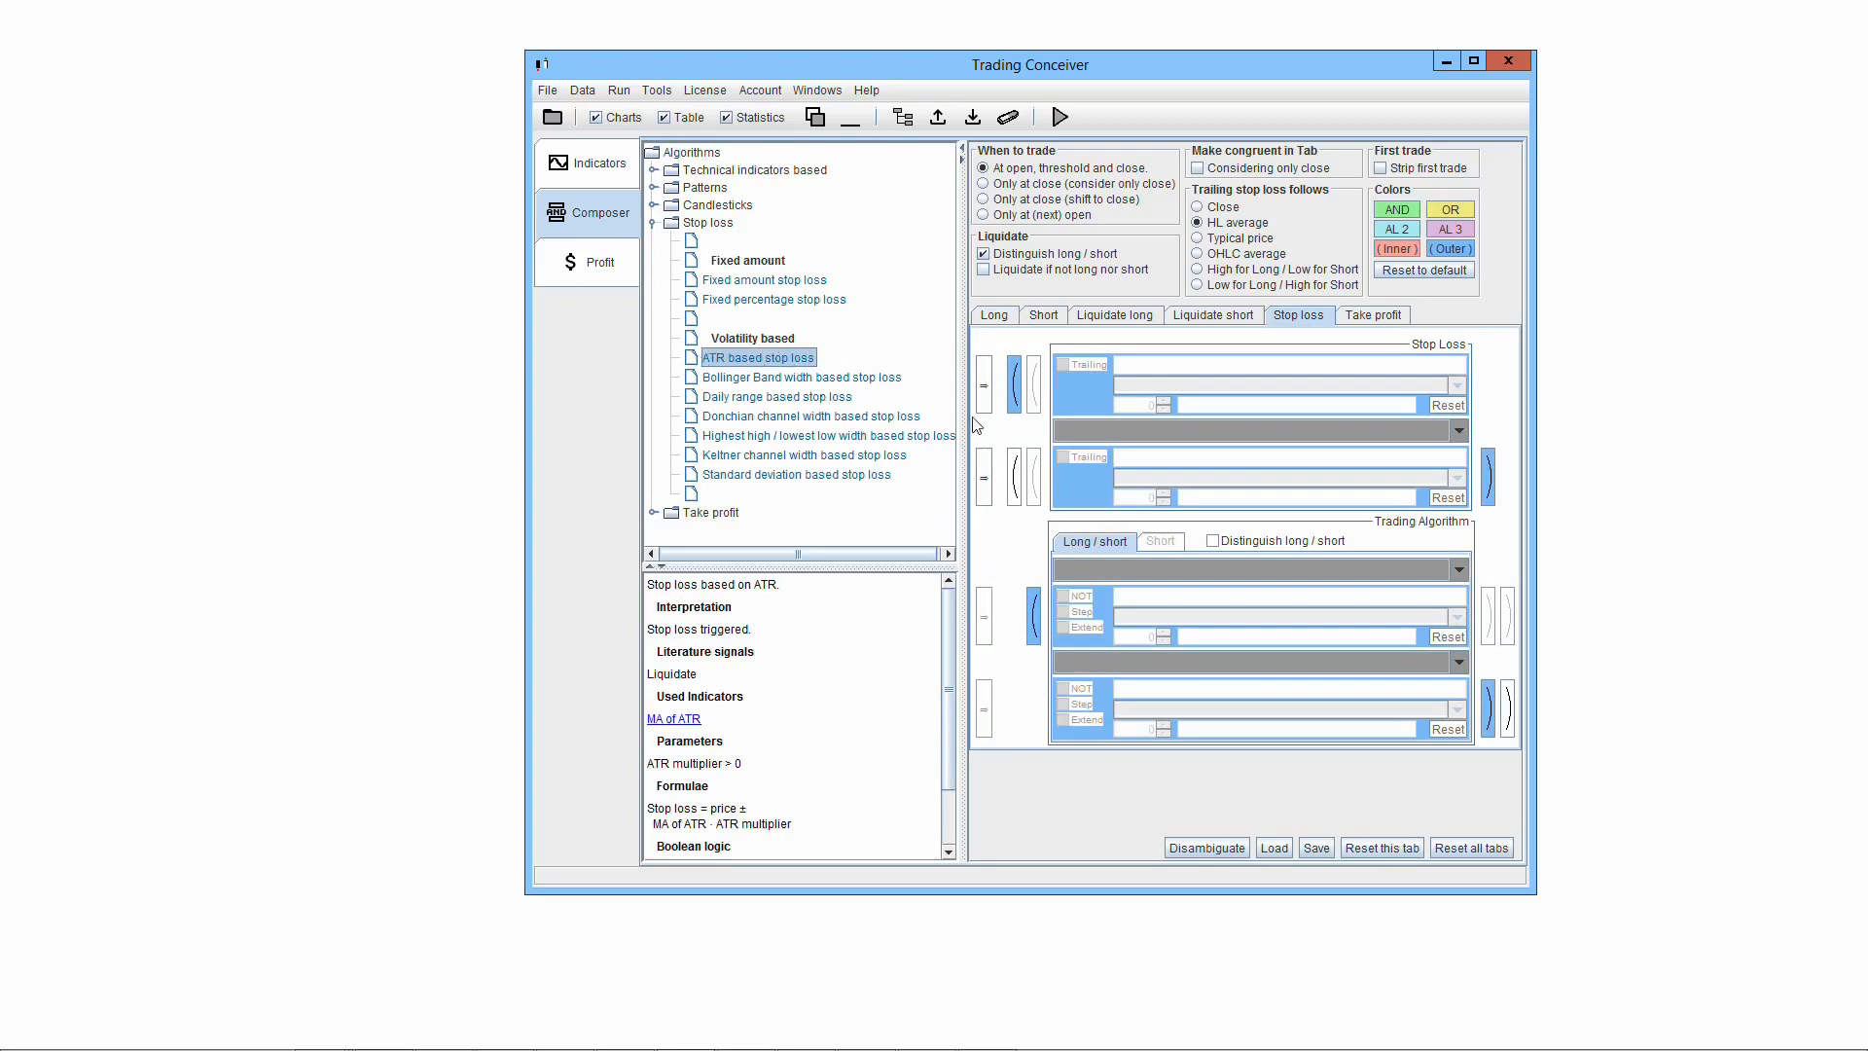
left_click(983, 379)
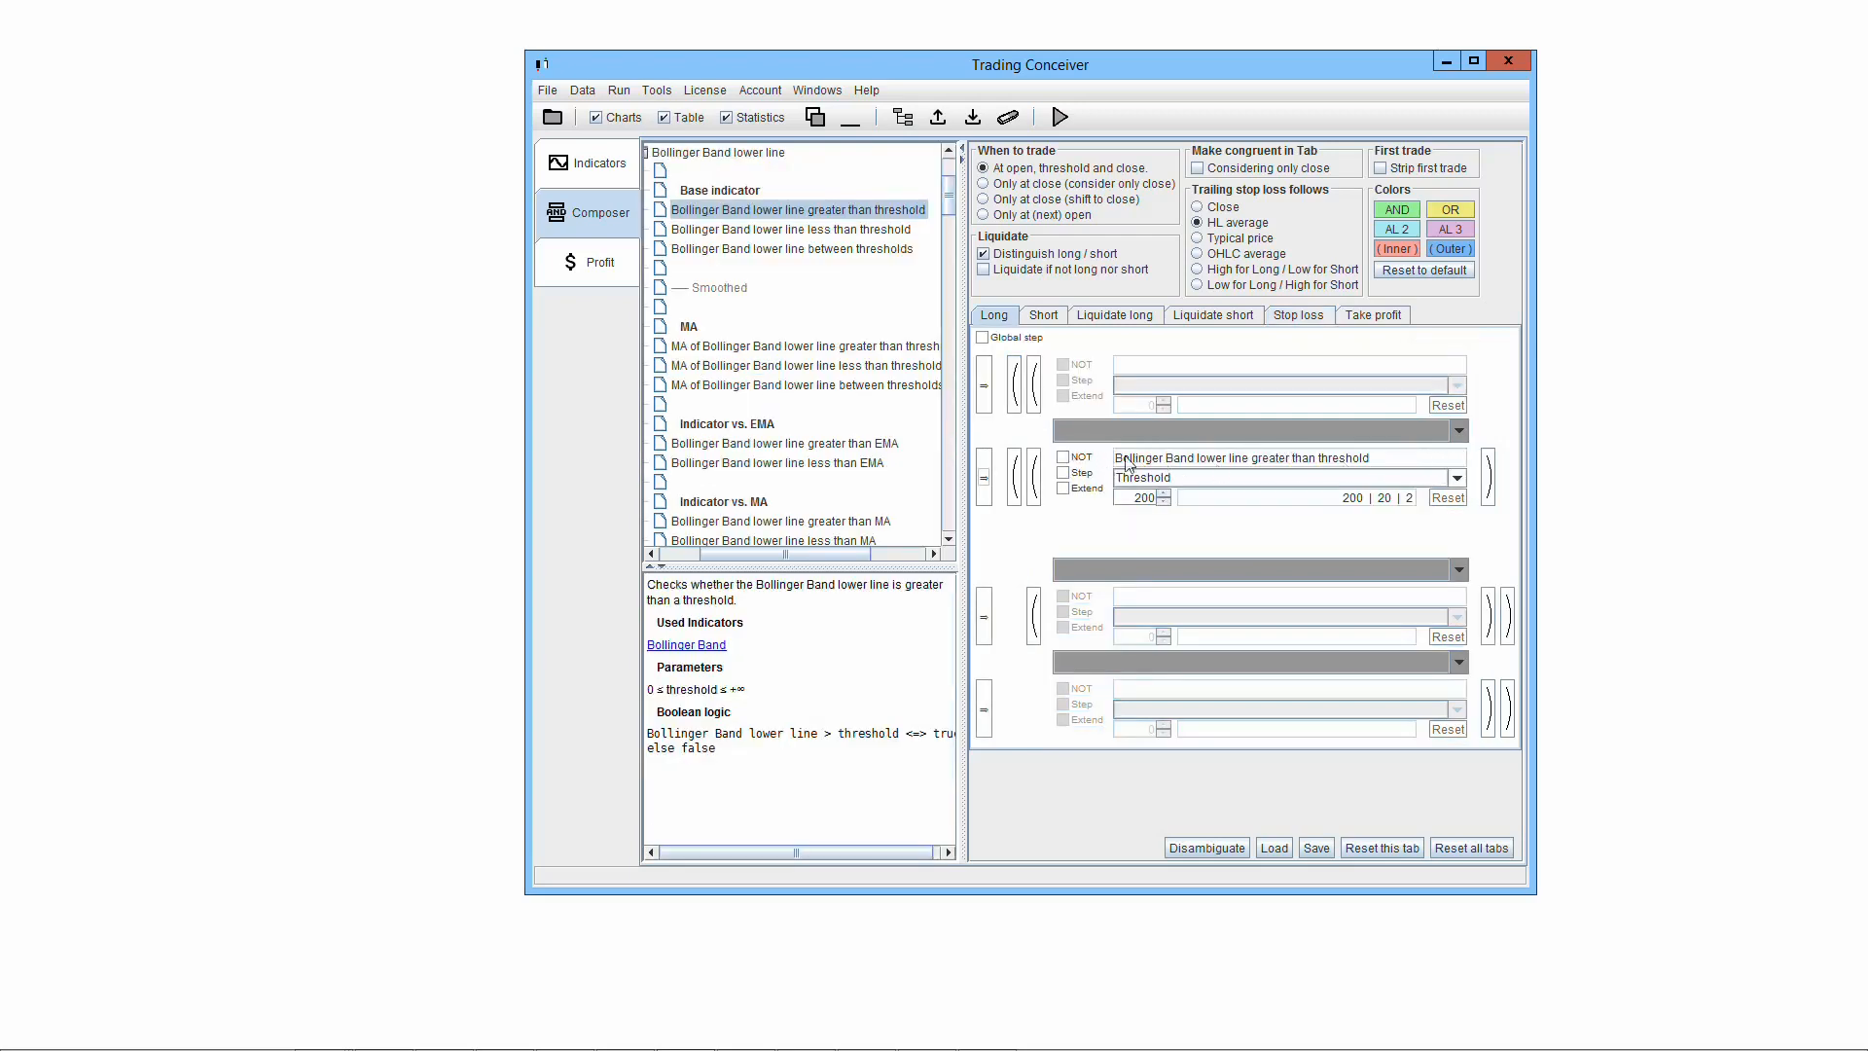
Review the threshold, Bollinger band lookback and Bollinger band multiplier parameters of the Bollinger Band lower line greater than threshold algorithm.
left_click_drag(1116, 458, 1360, 462)
left_click(1392, 452)
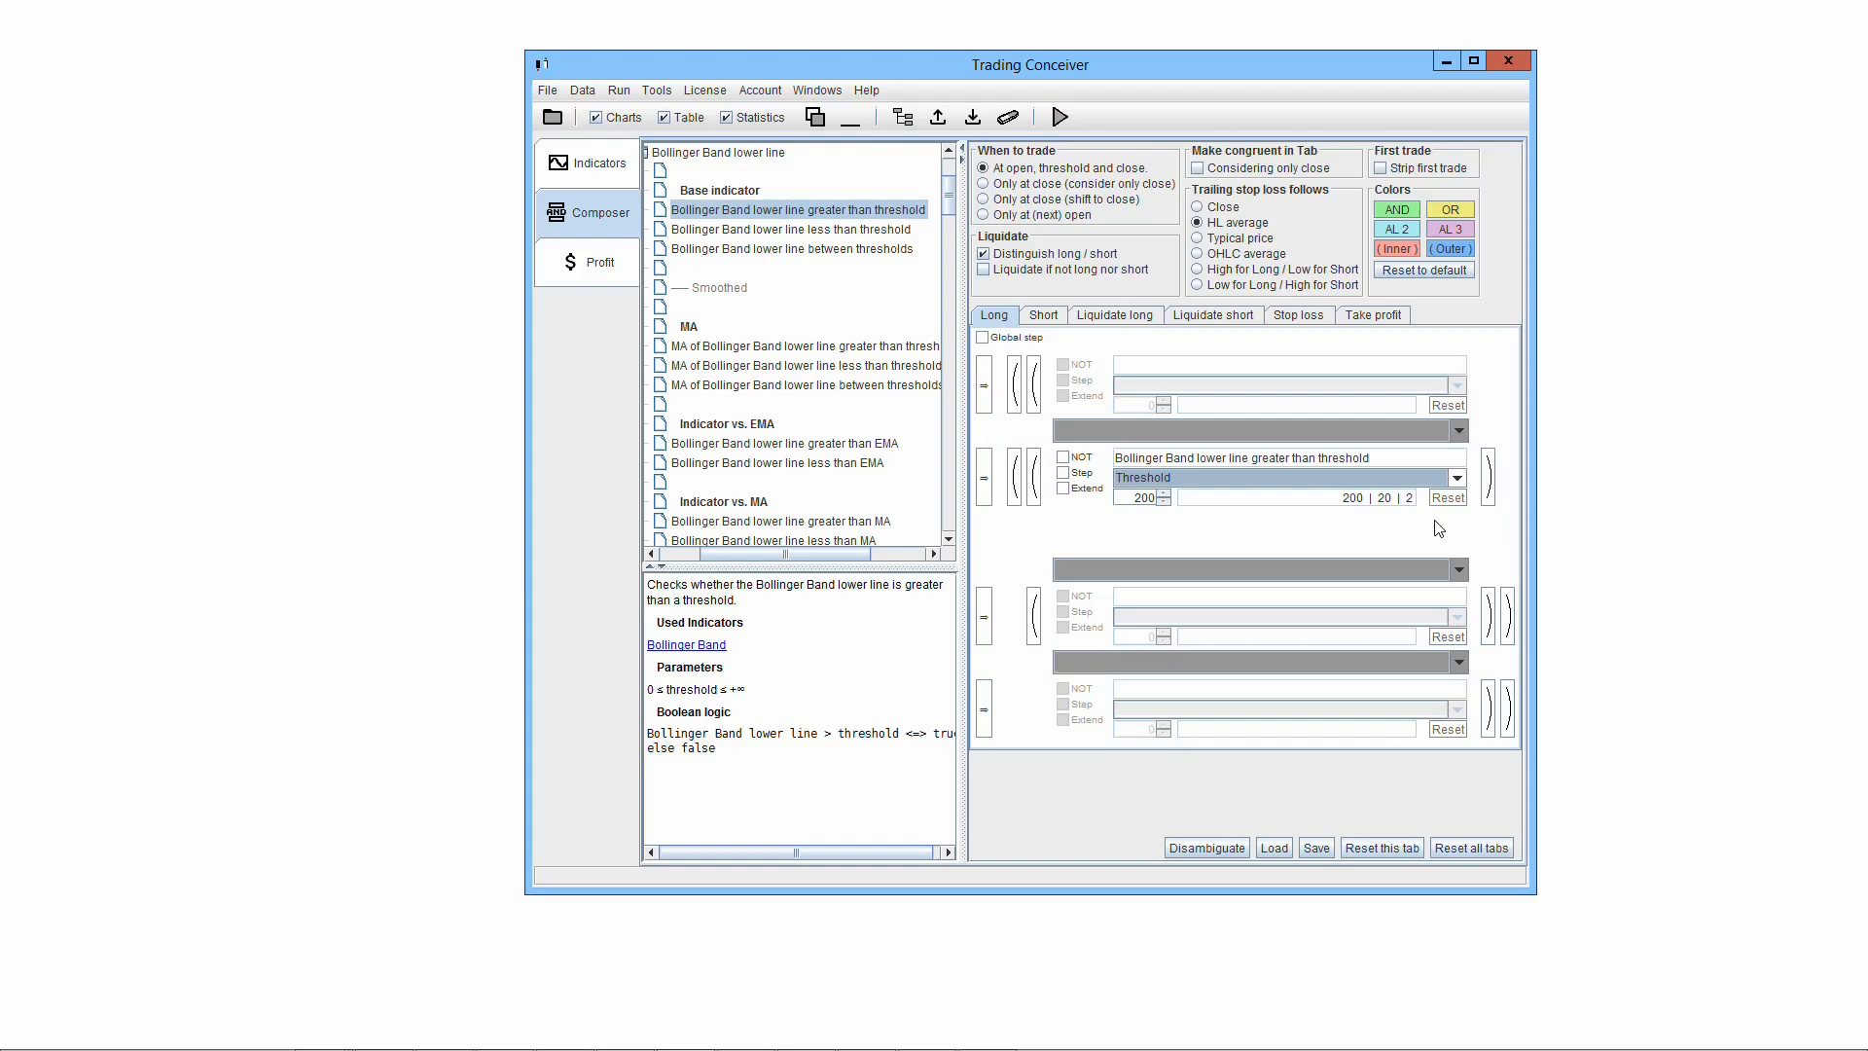
left_click(1456, 477)
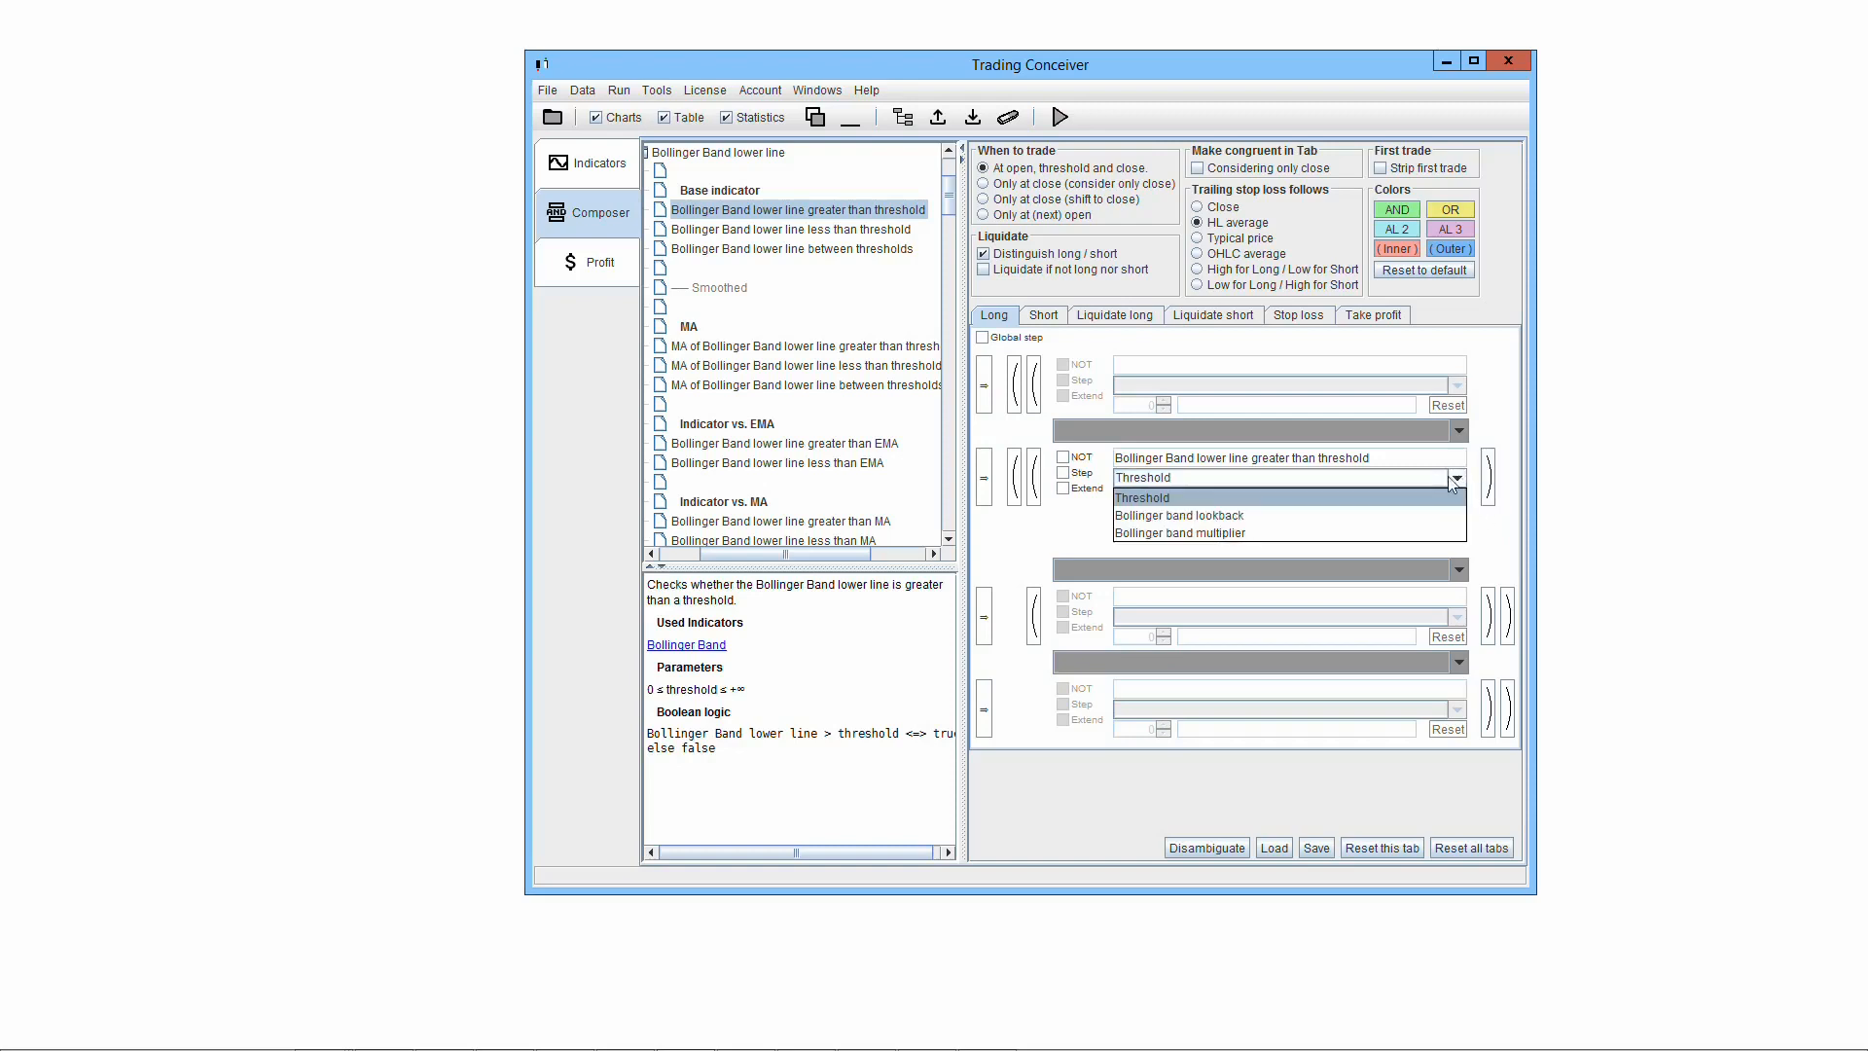
left_click(1298, 515)
left_click(1457, 478)
left_click(1352, 534)
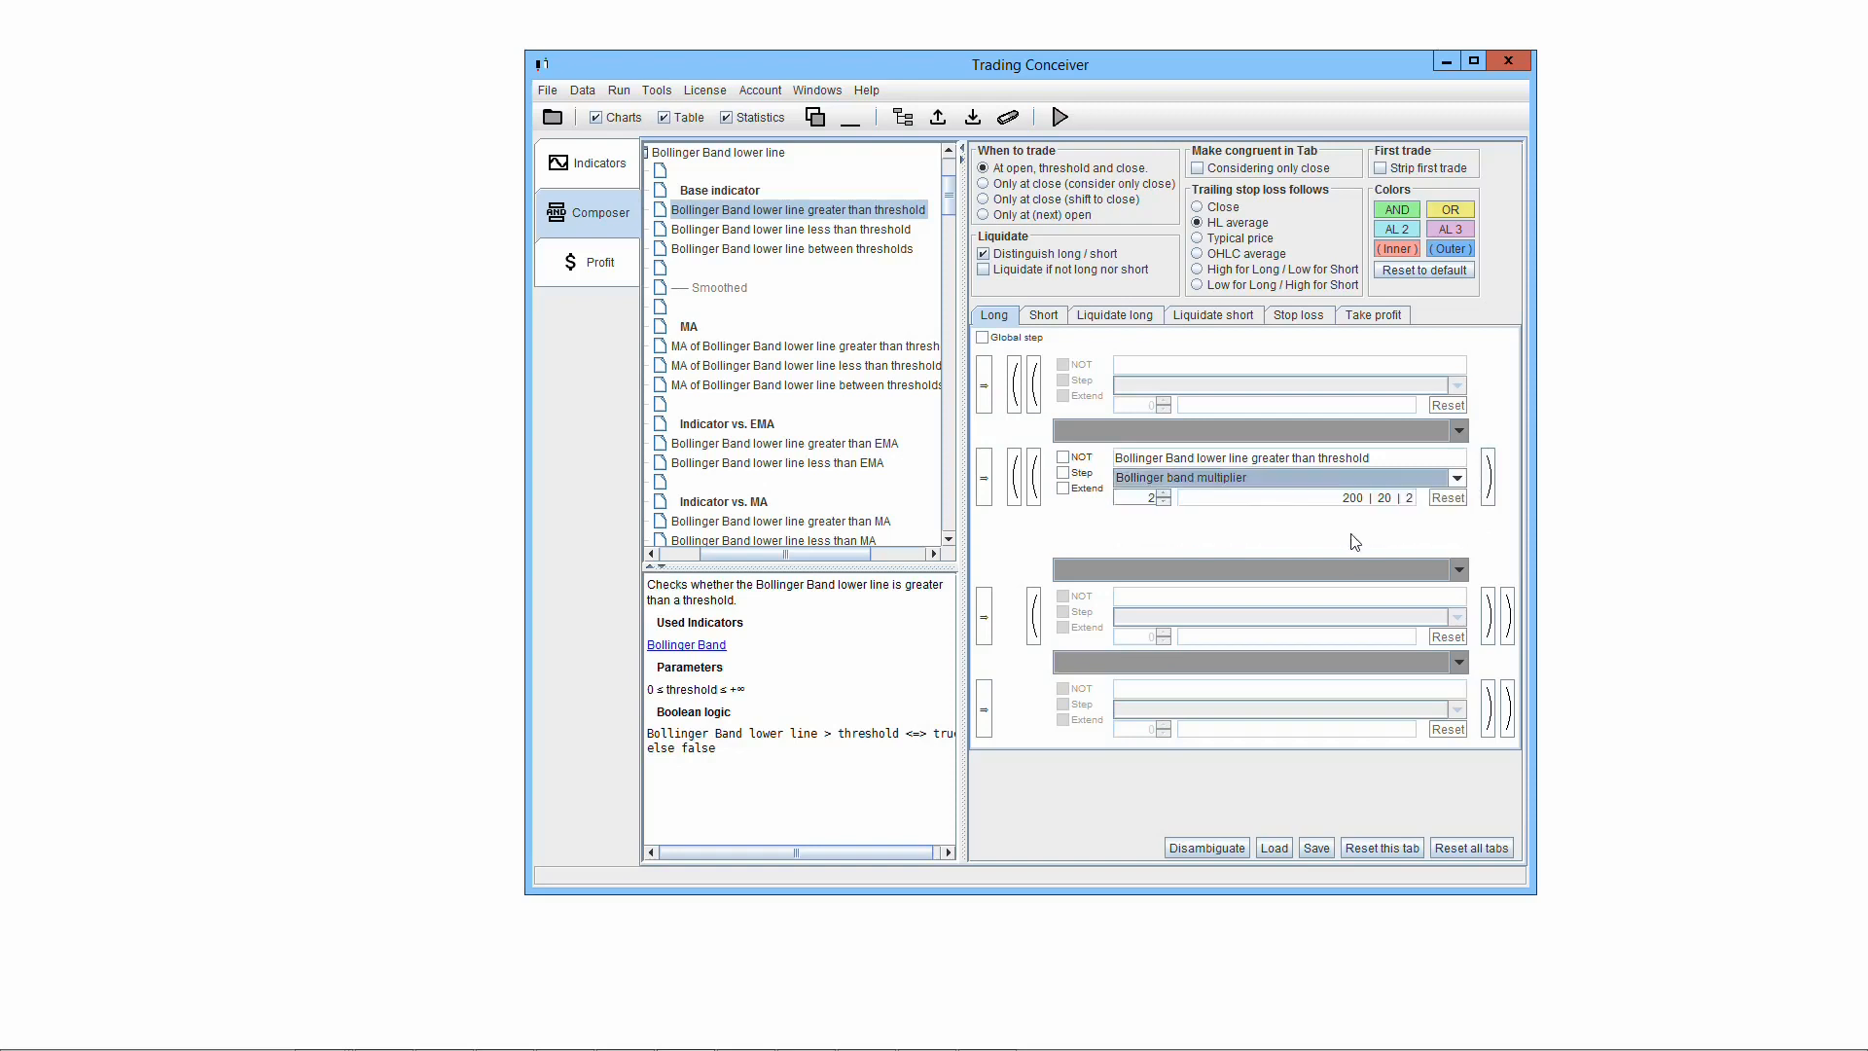
Set the Bollinger band lookback of the Long tab's second-slot algorithm to 26.
left_click(1456, 478)
left_click(1410, 517)
left_click(1131, 496)
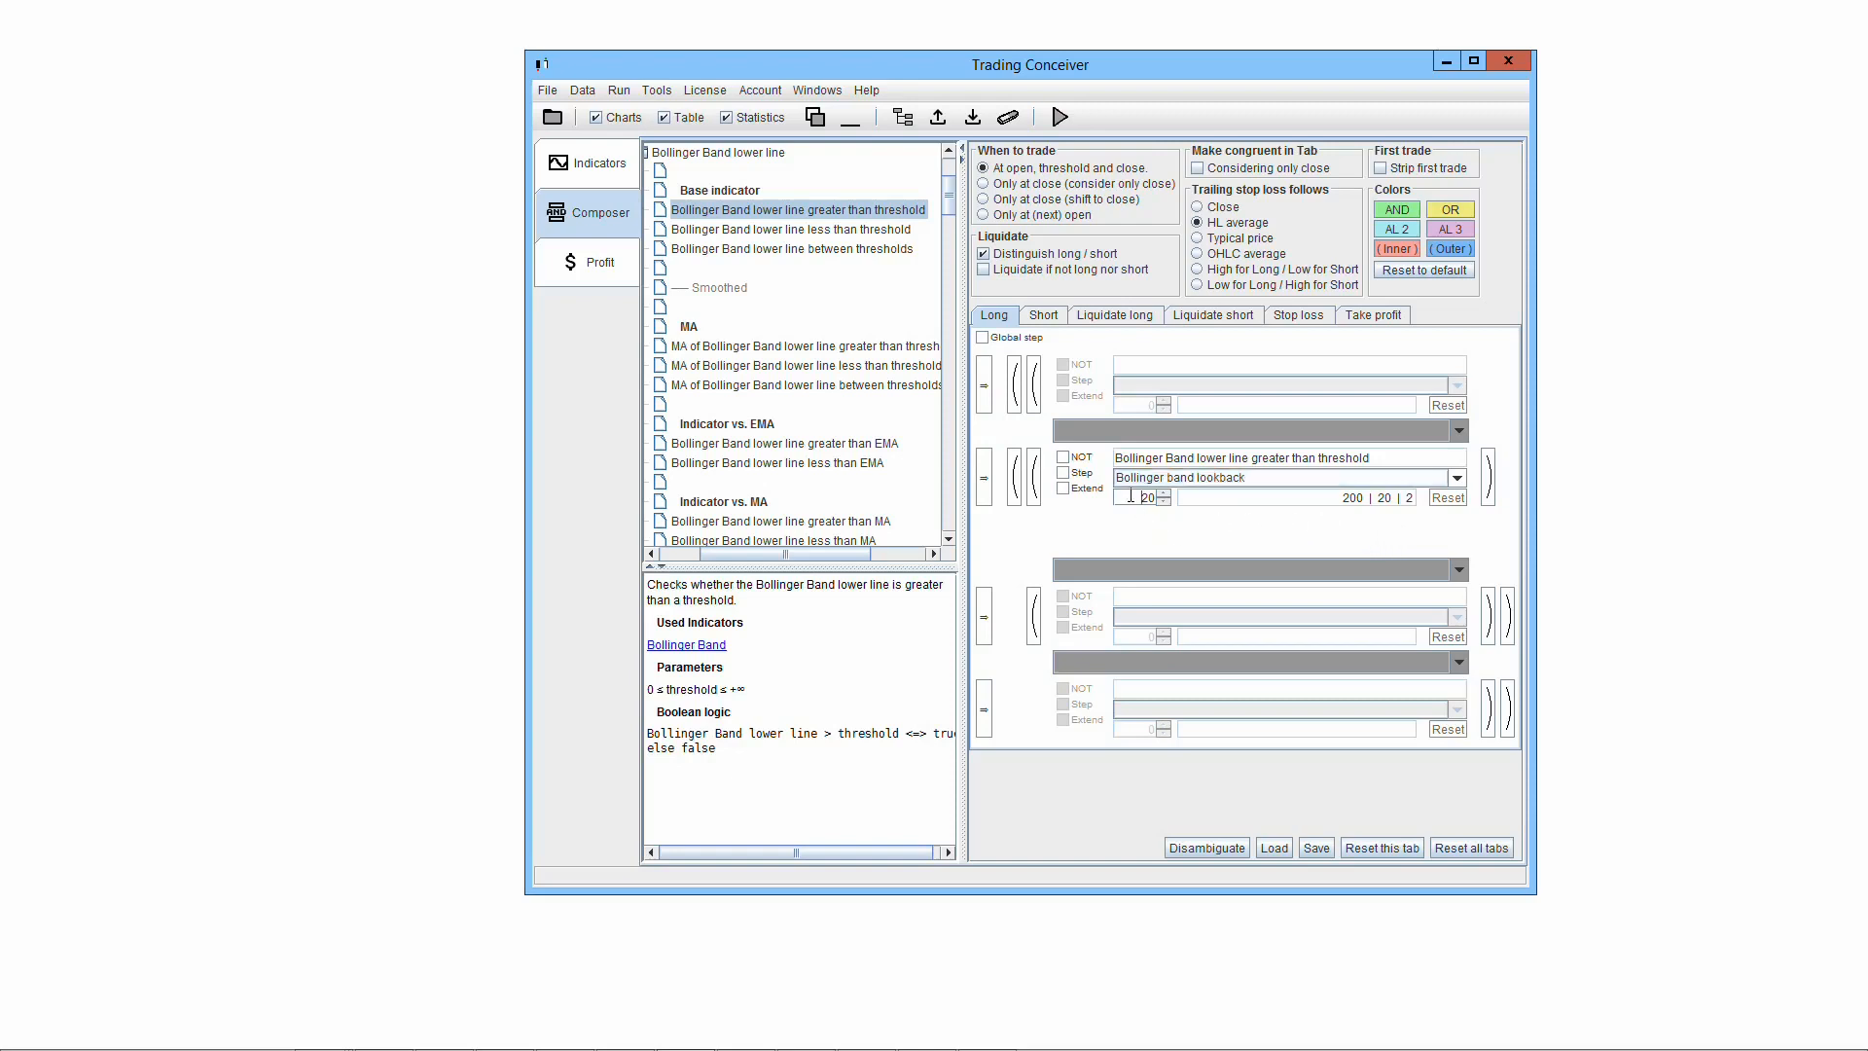
left_click_drag(1130, 496, 1168, 497)
type("35")
left_click(1164, 493)
Set the threshold of the Bollinger Band lower line greater than threshold algorithm to 199.
left_click(1456, 478)
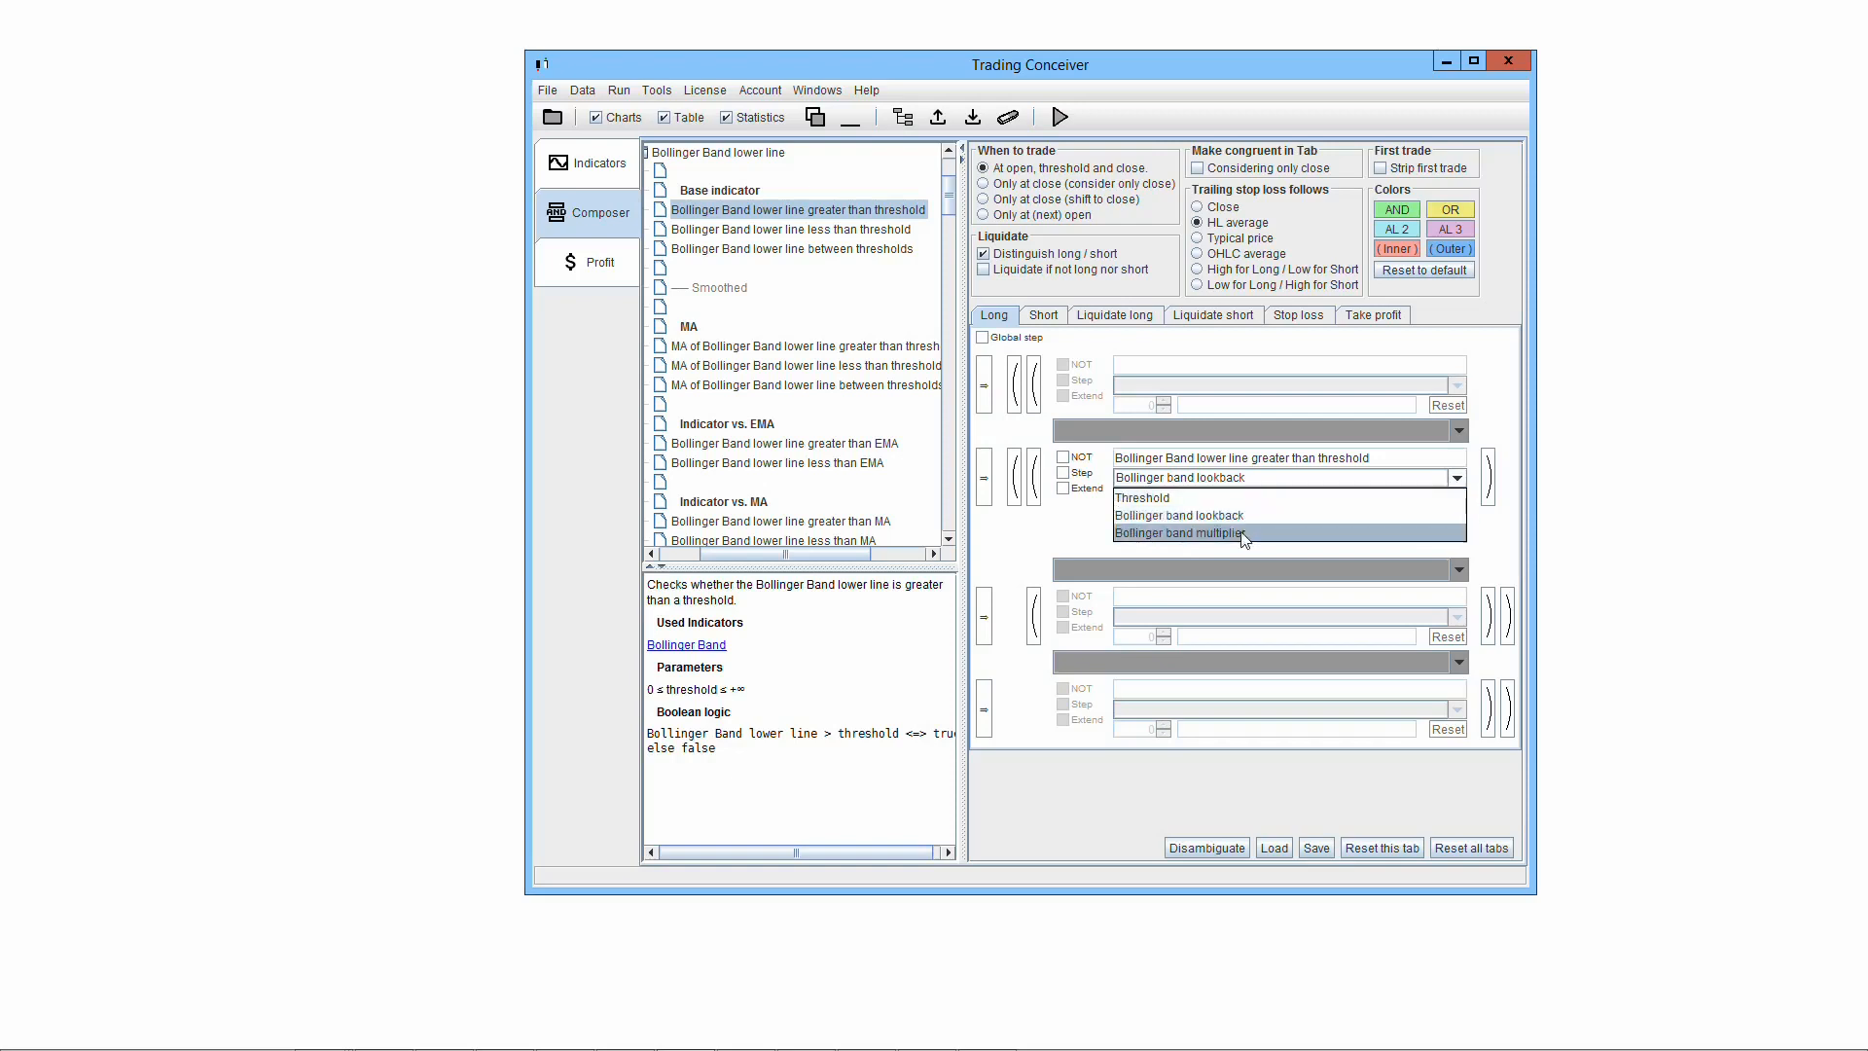
left_click(1200, 499)
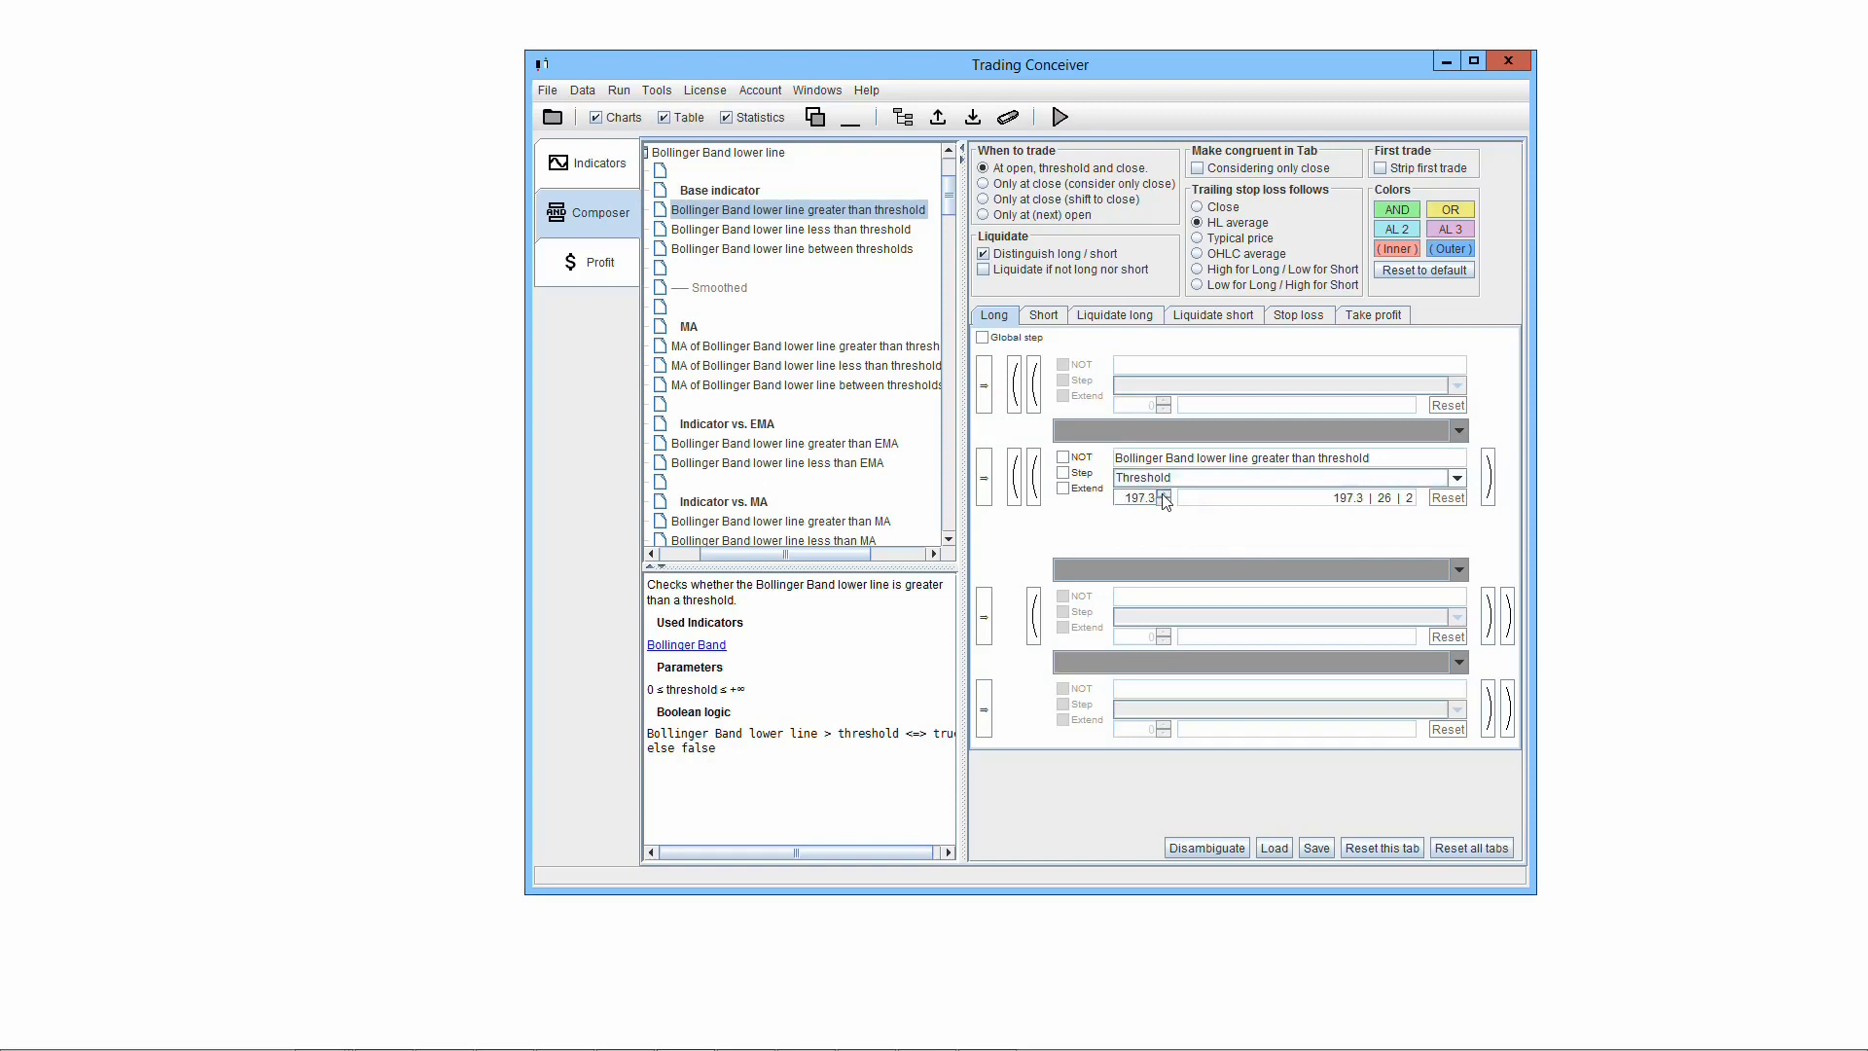
left_click(1163, 494)
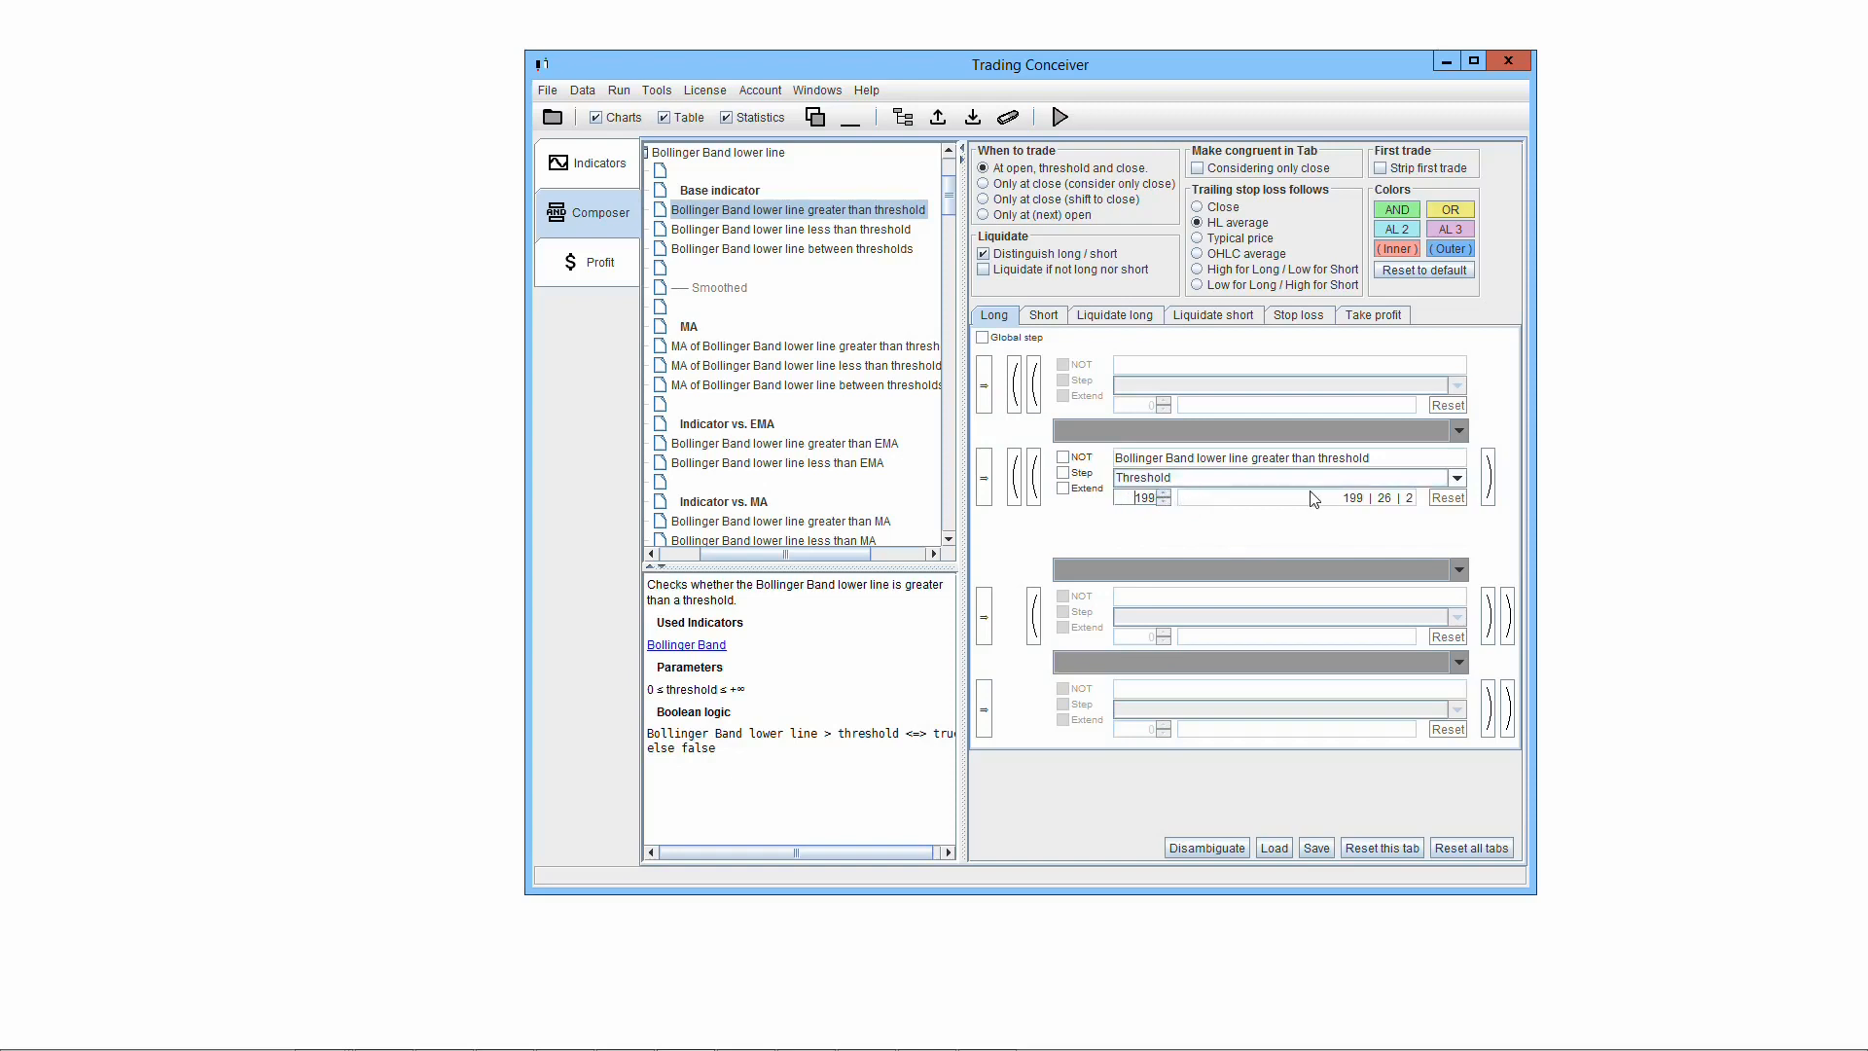
Select the Bollinger band multiplier parameter of the second-slot algorithm and try stepping its value.
left_click(1456, 478)
left_click(1345, 536)
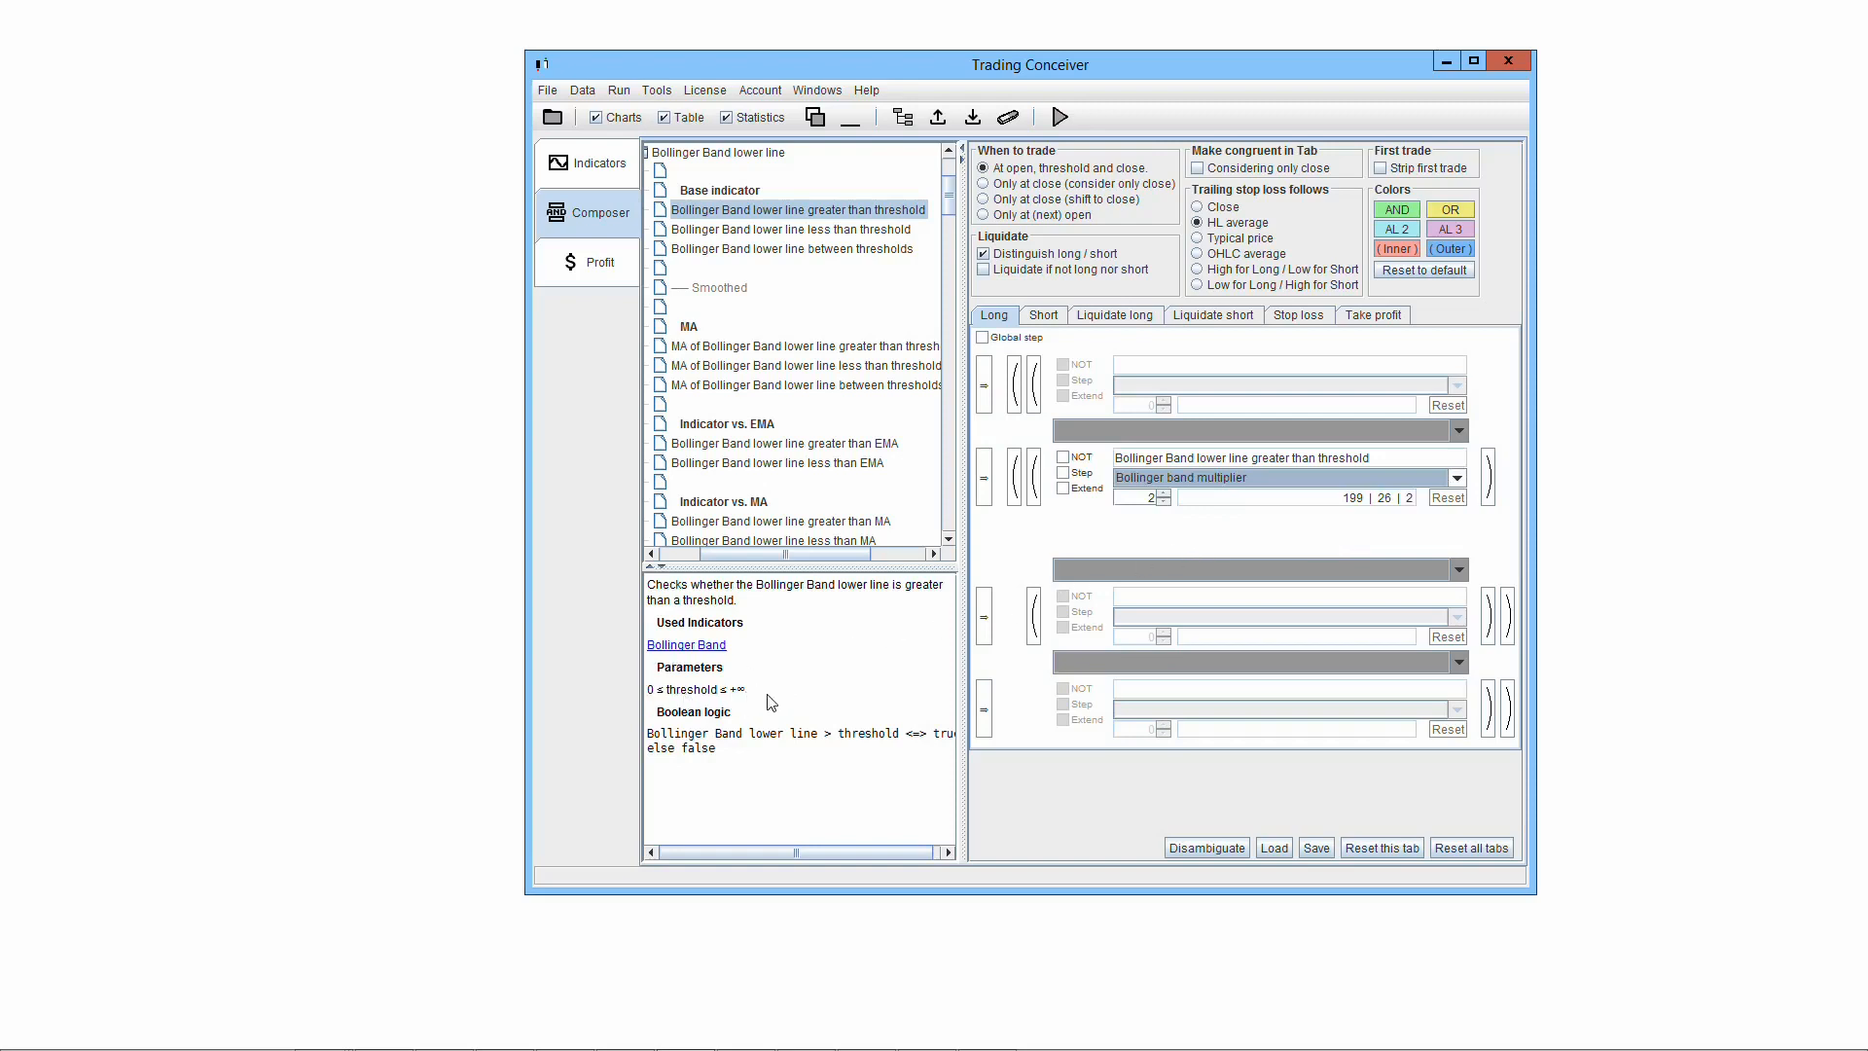
left_click(1166, 503)
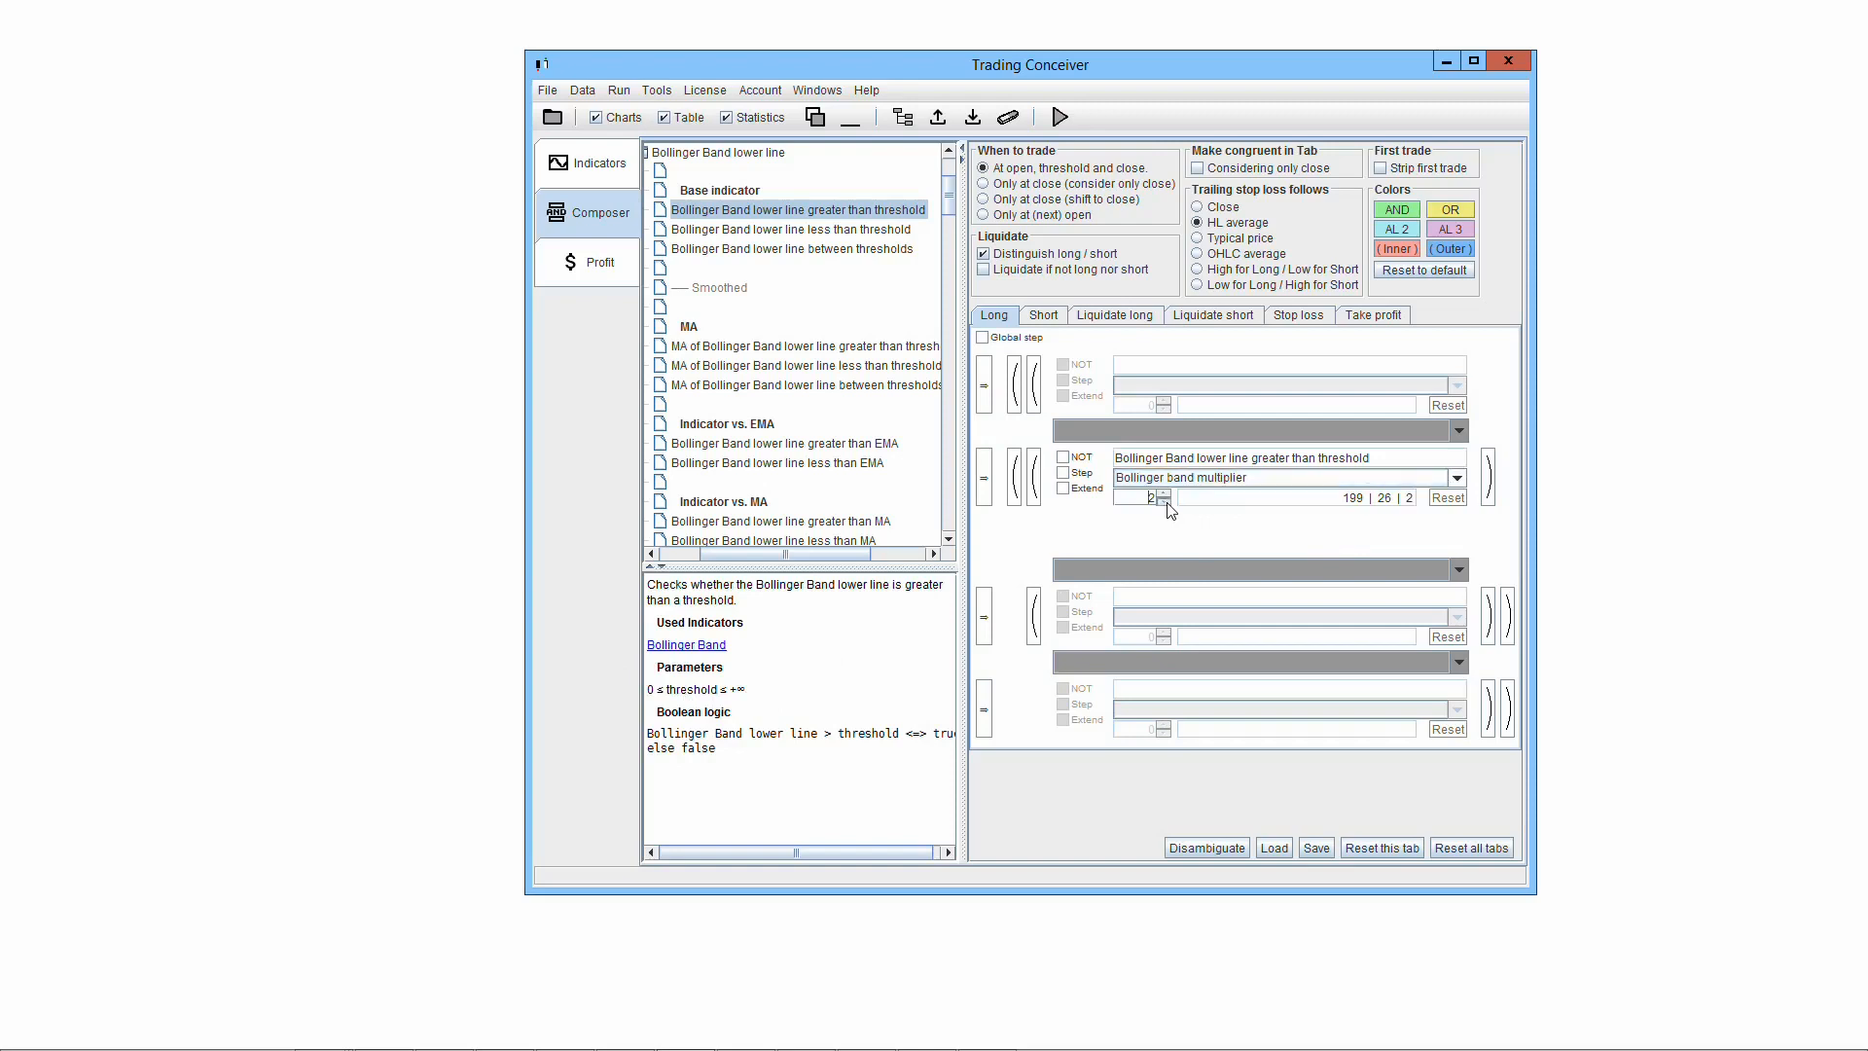
left_click(1166, 503)
left_click_drag(1167, 500, 1167, 500)
mouse_move(1304, 503)
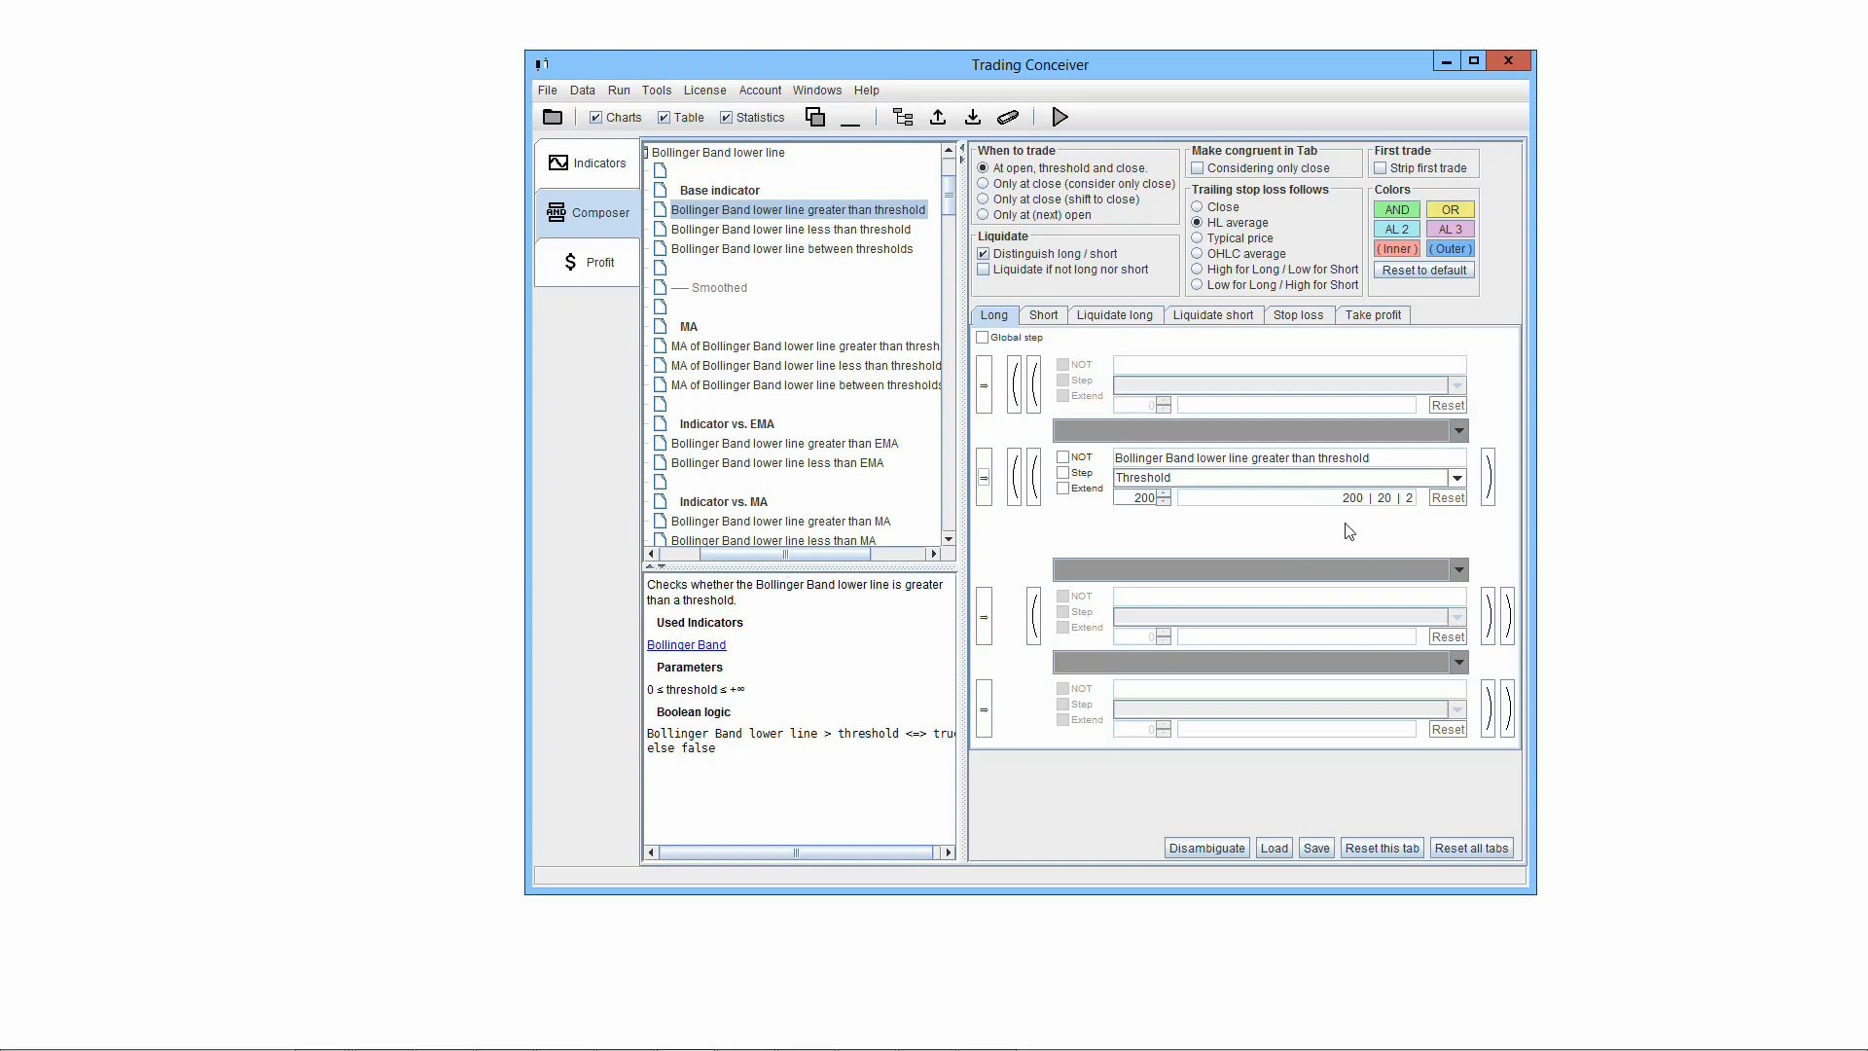
Clear the Long tab's second slot and assign Bollinger Band lower line between thresholds to it.
left_click(1443, 496)
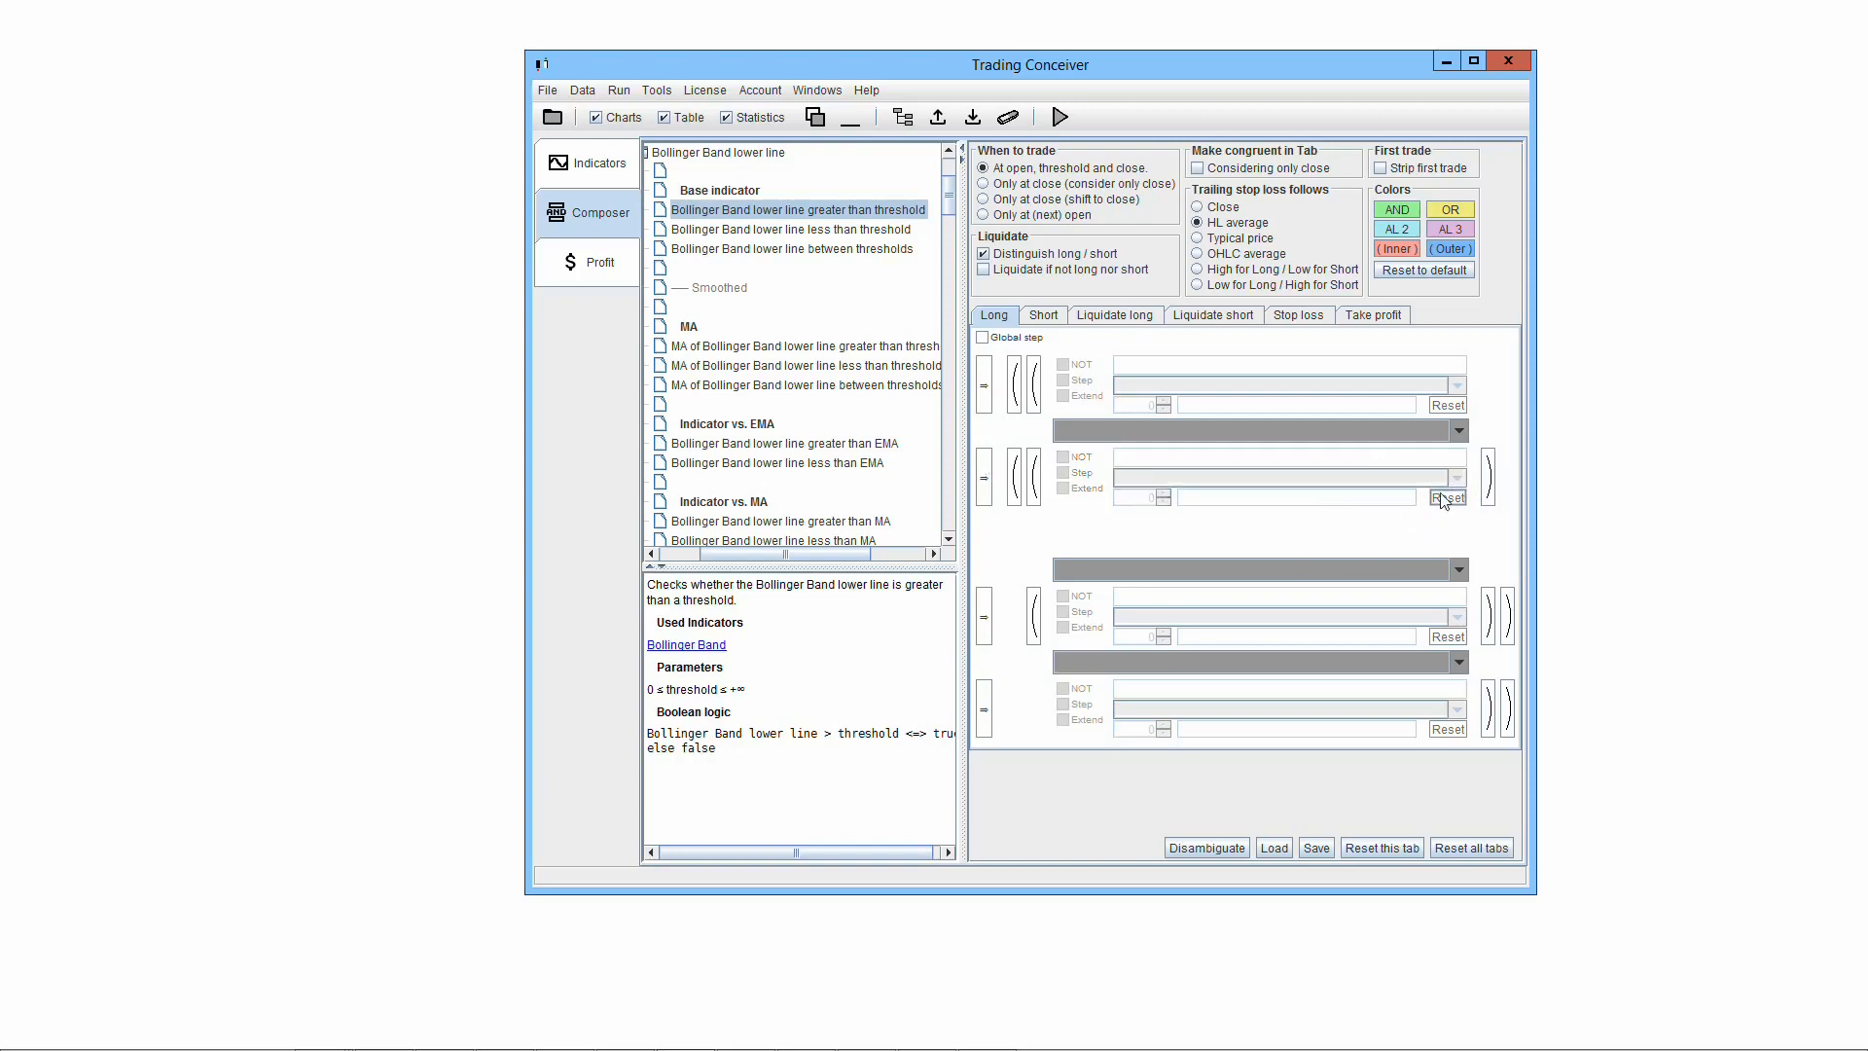
left_click_drag(792, 248, 1092, 517)
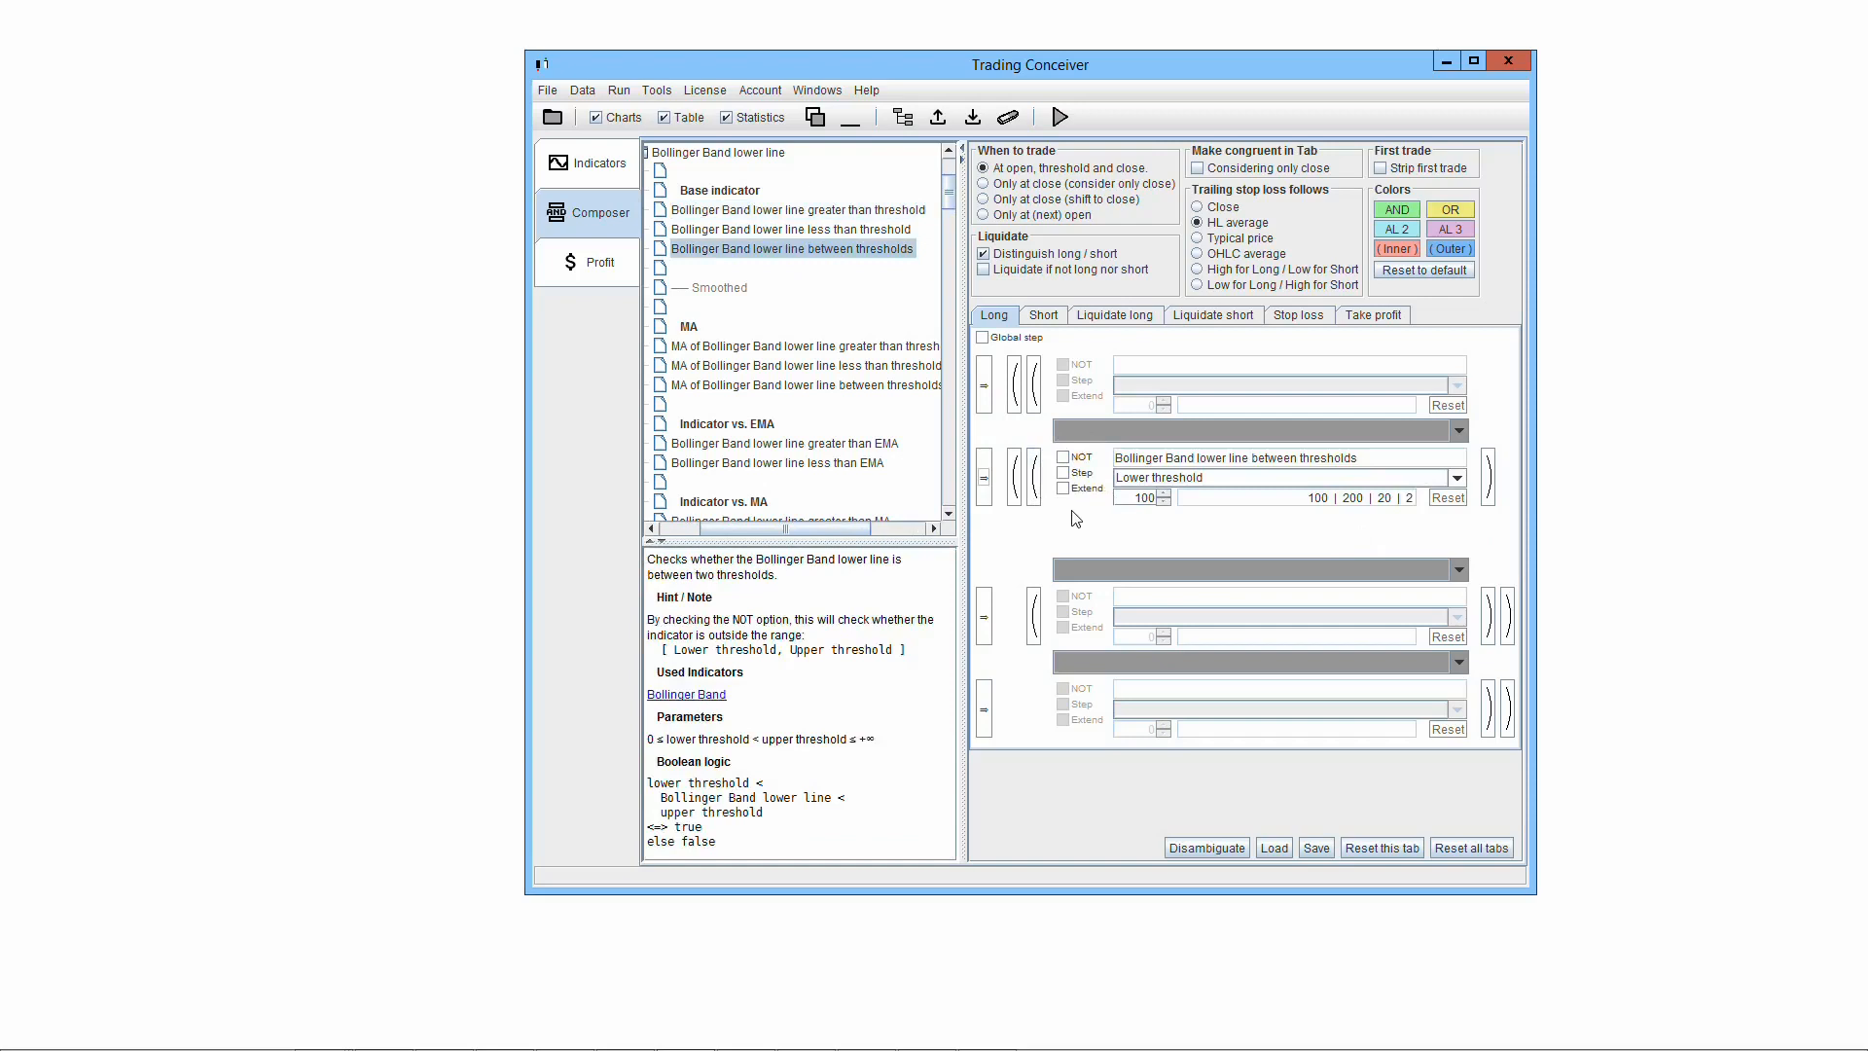
Toggle the second slot's NOT, Step and Extend options on and off in turn, reading each option's description.
left_click(1063, 458)
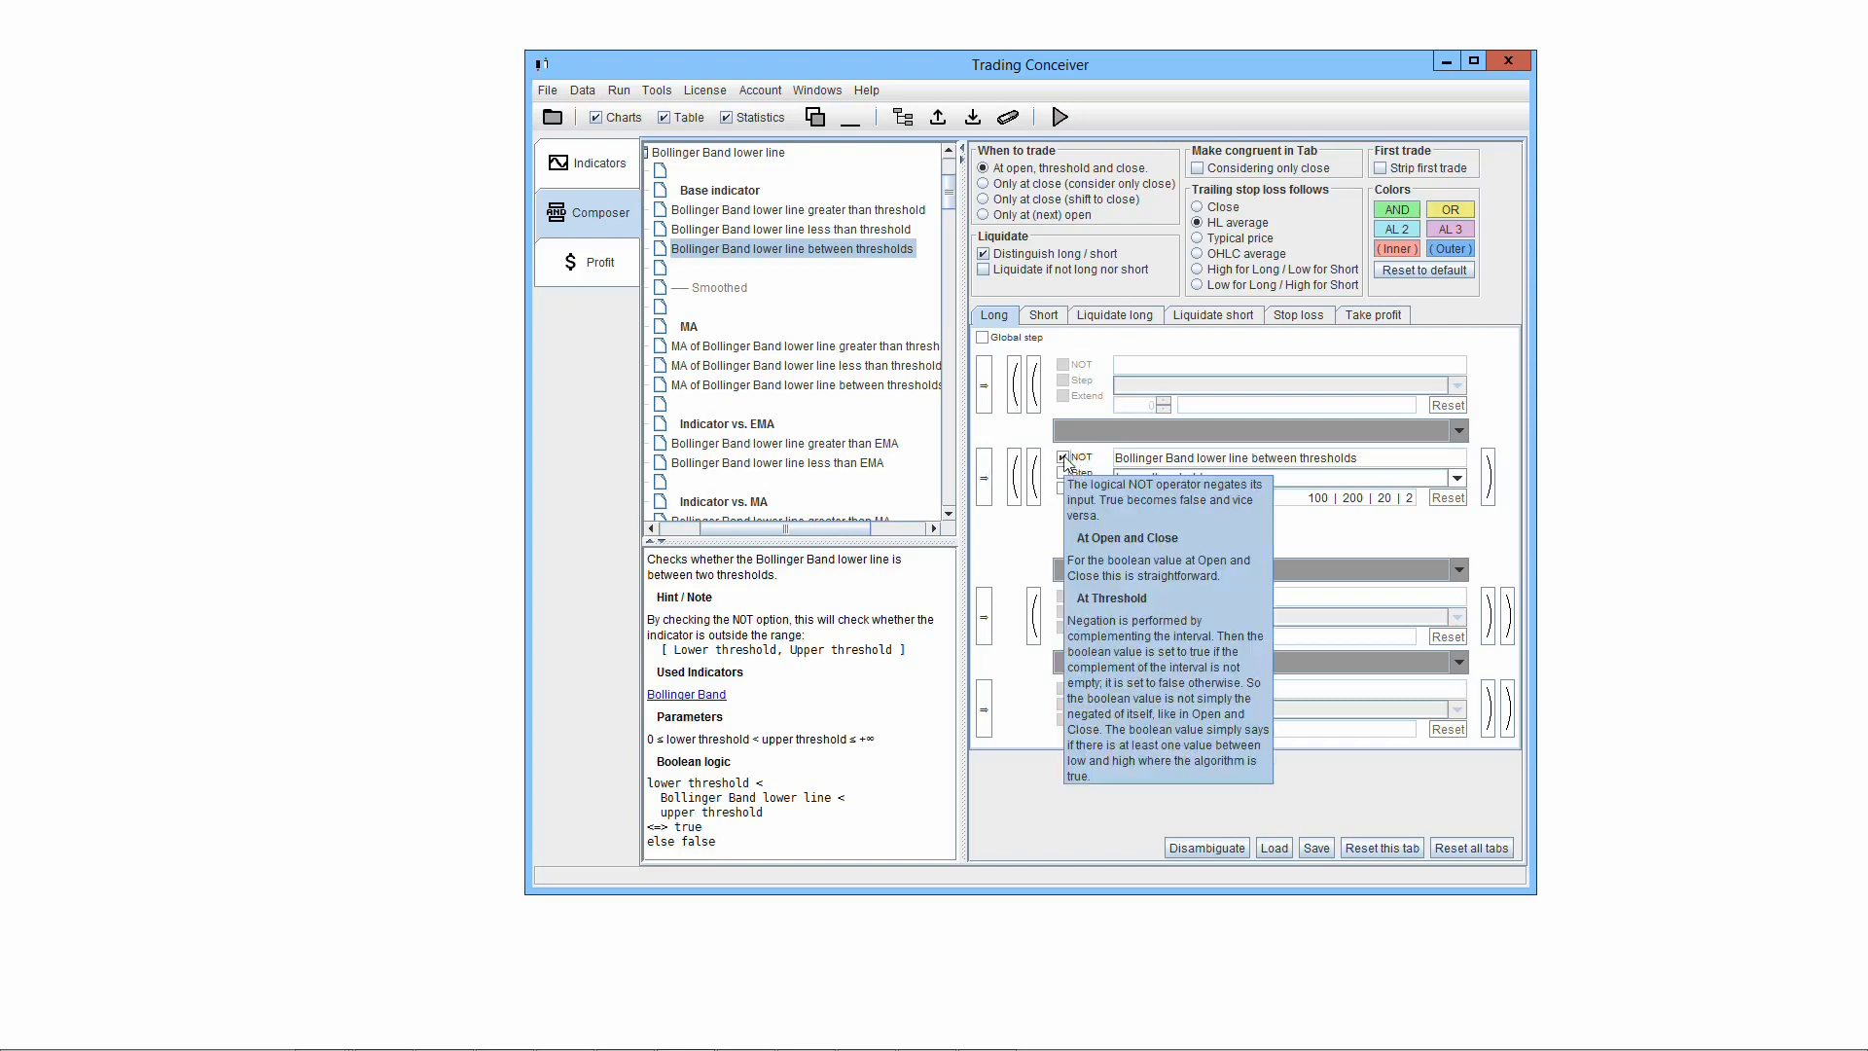
left_click(1064, 458)
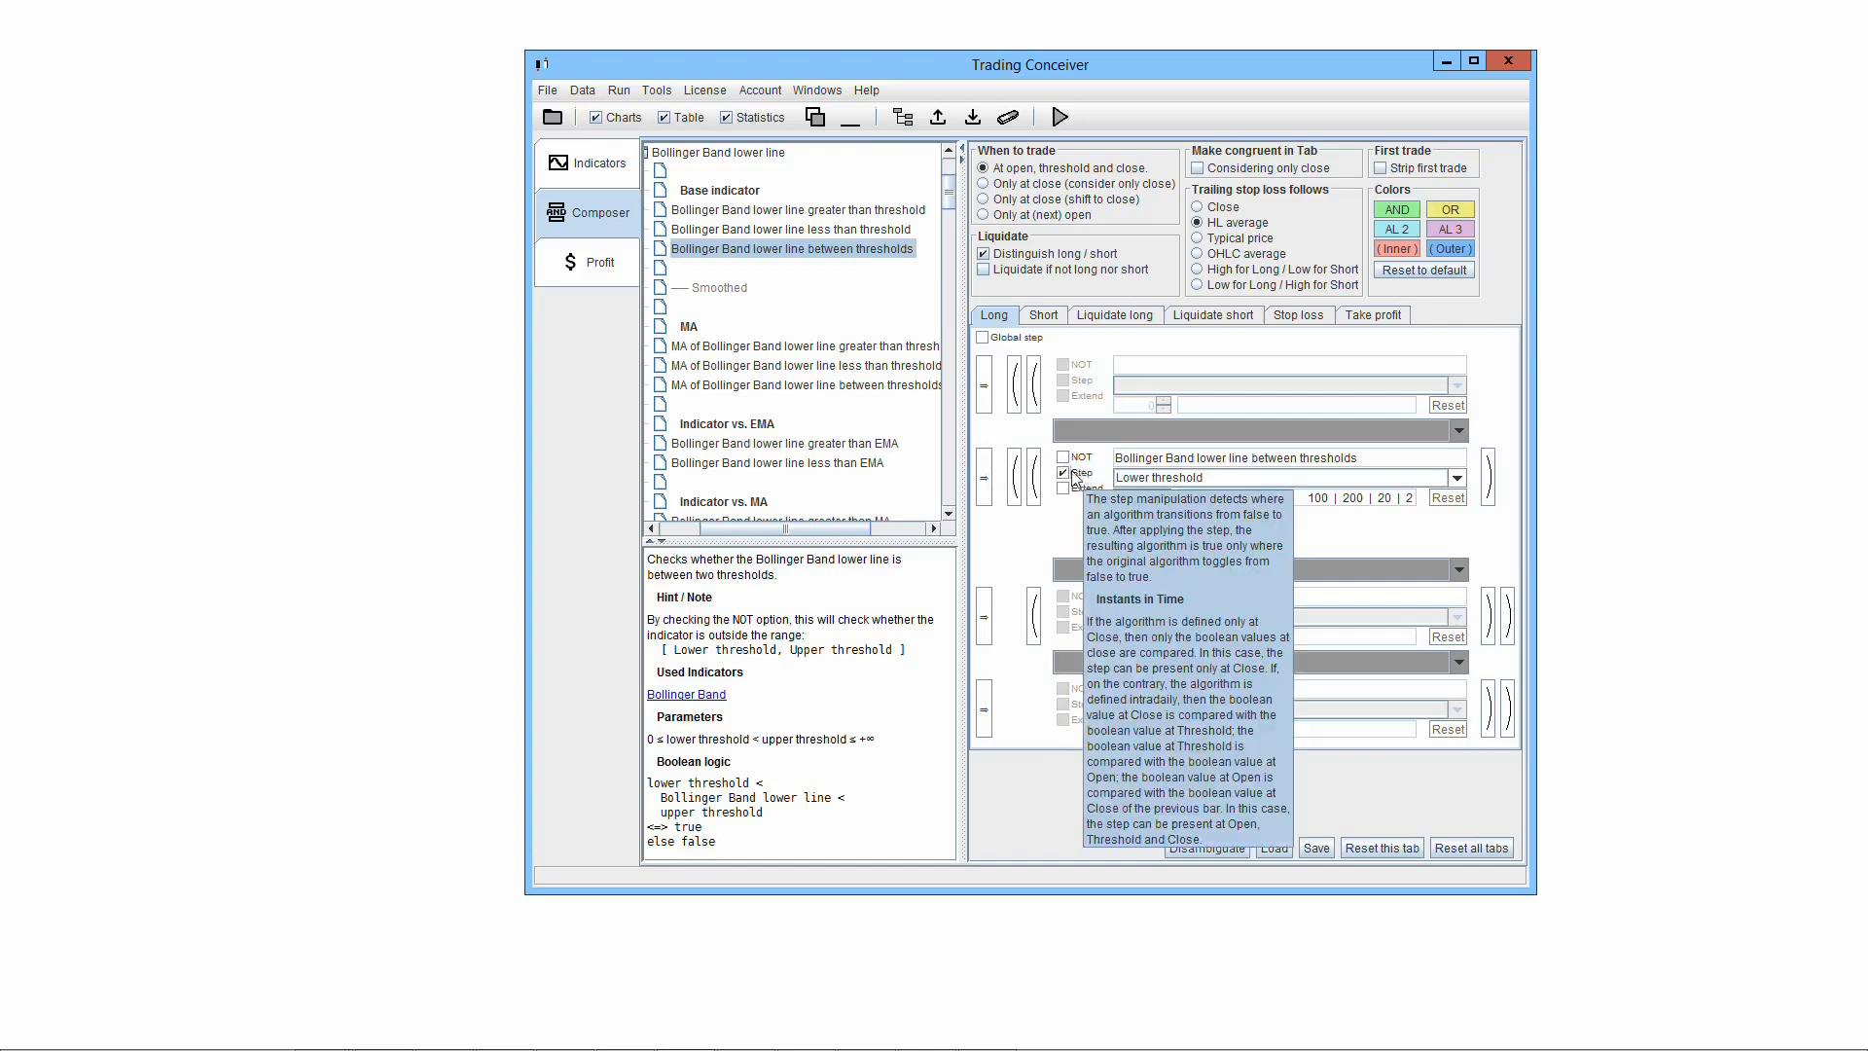
left_click(1063, 473)
left_click(1063, 488)
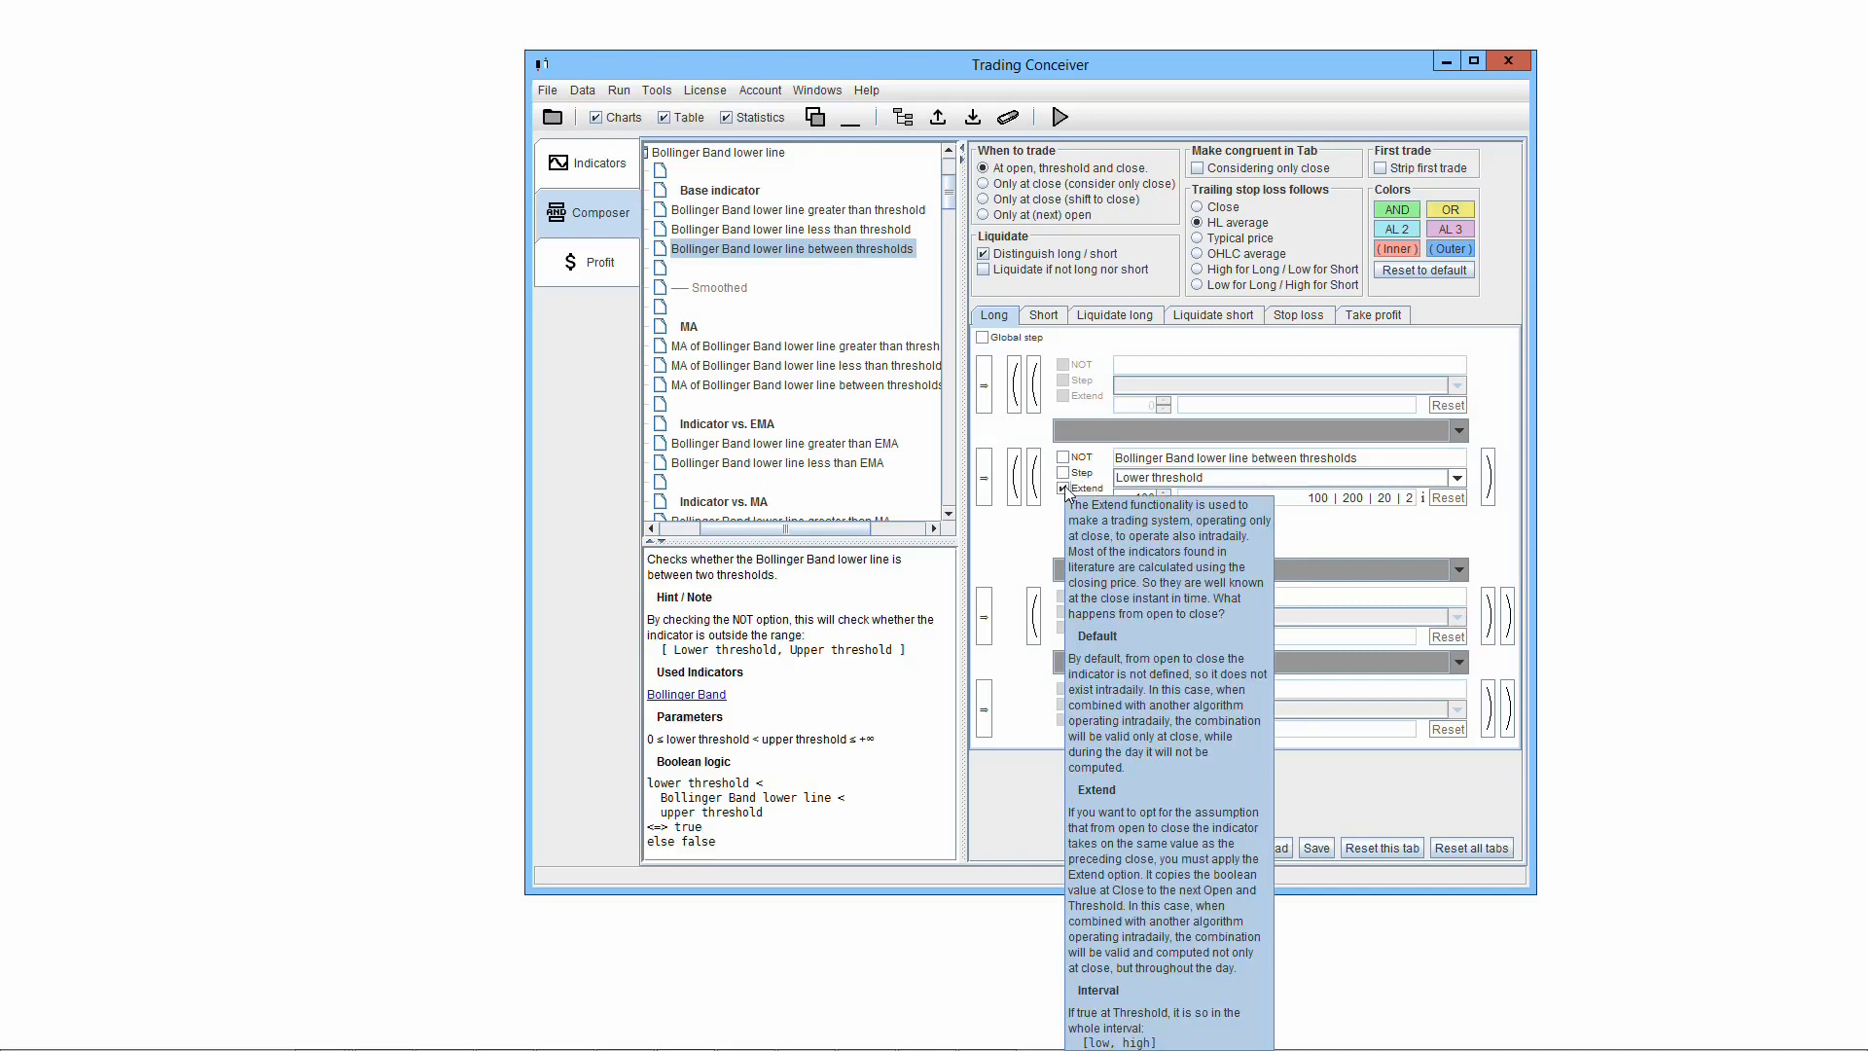
left_click(1064, 488)
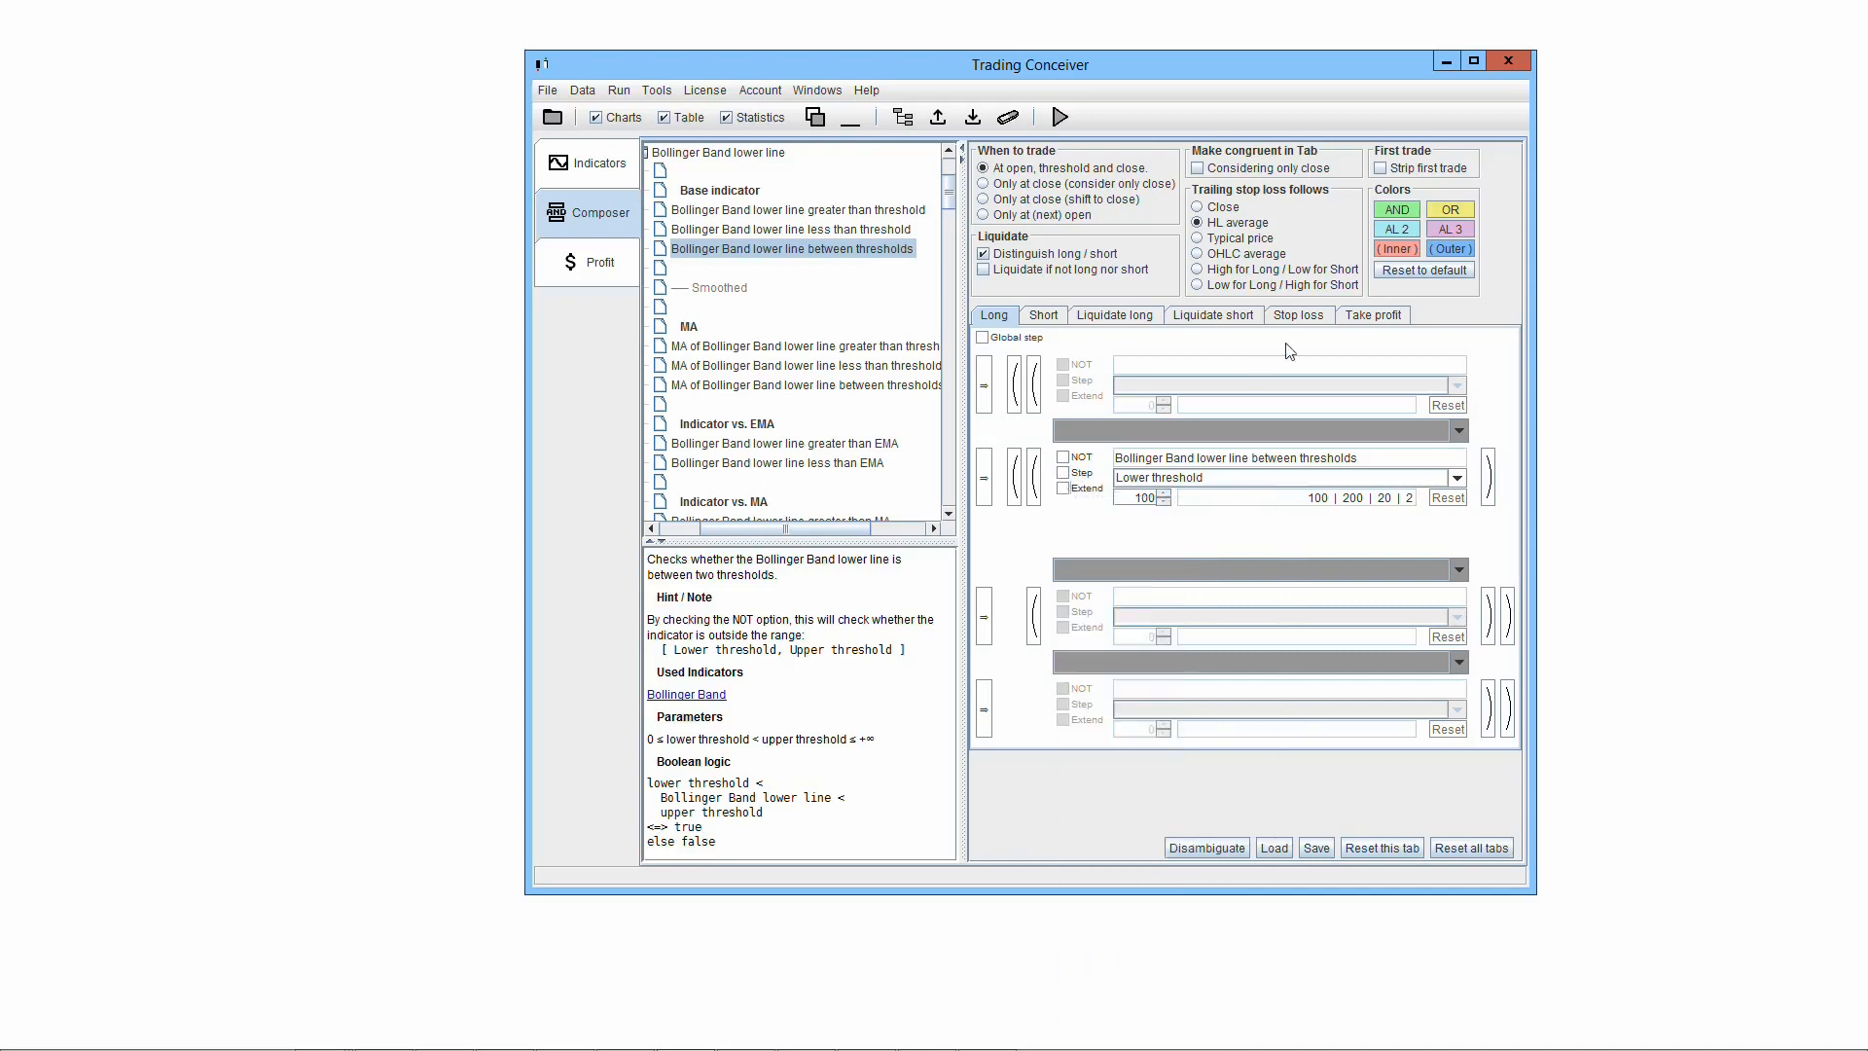
View the Trailing option of the ATR based stop loss in the stop loss slots, and the Take profit slots.
left_click(1302, 321)
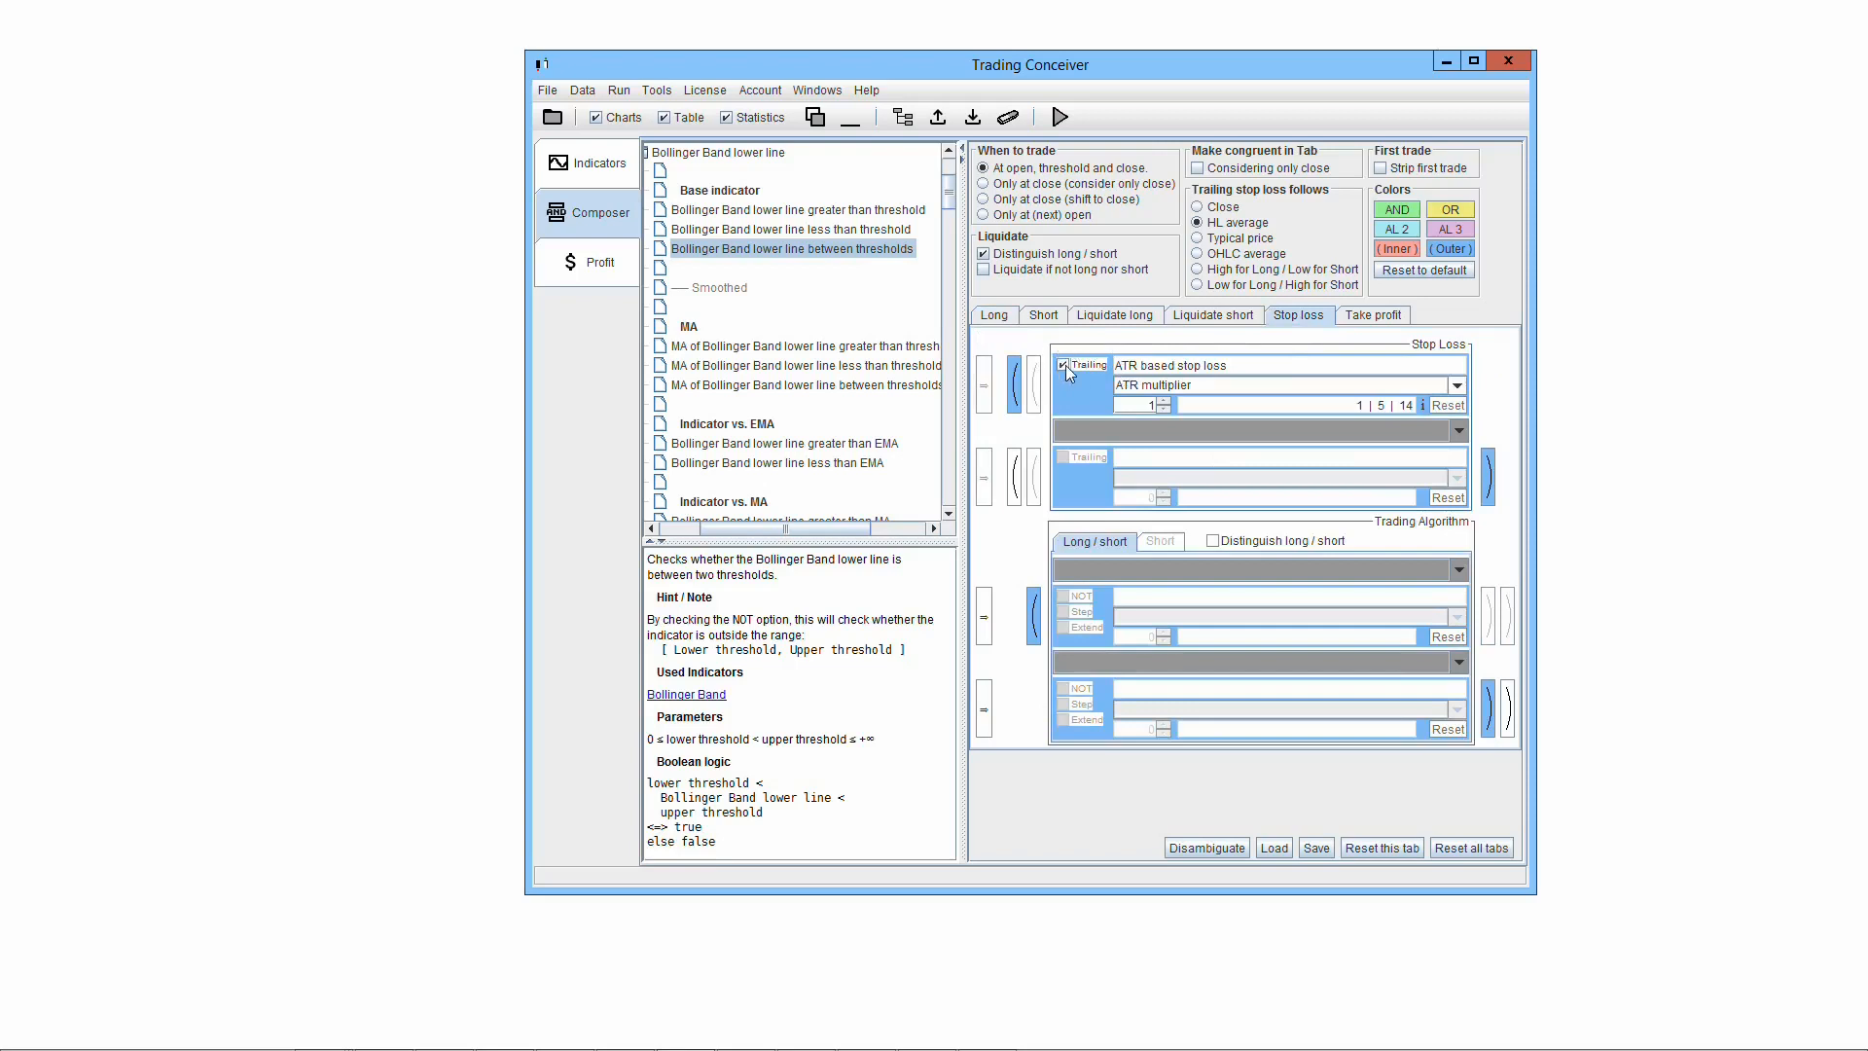
left_click(1378, 319)
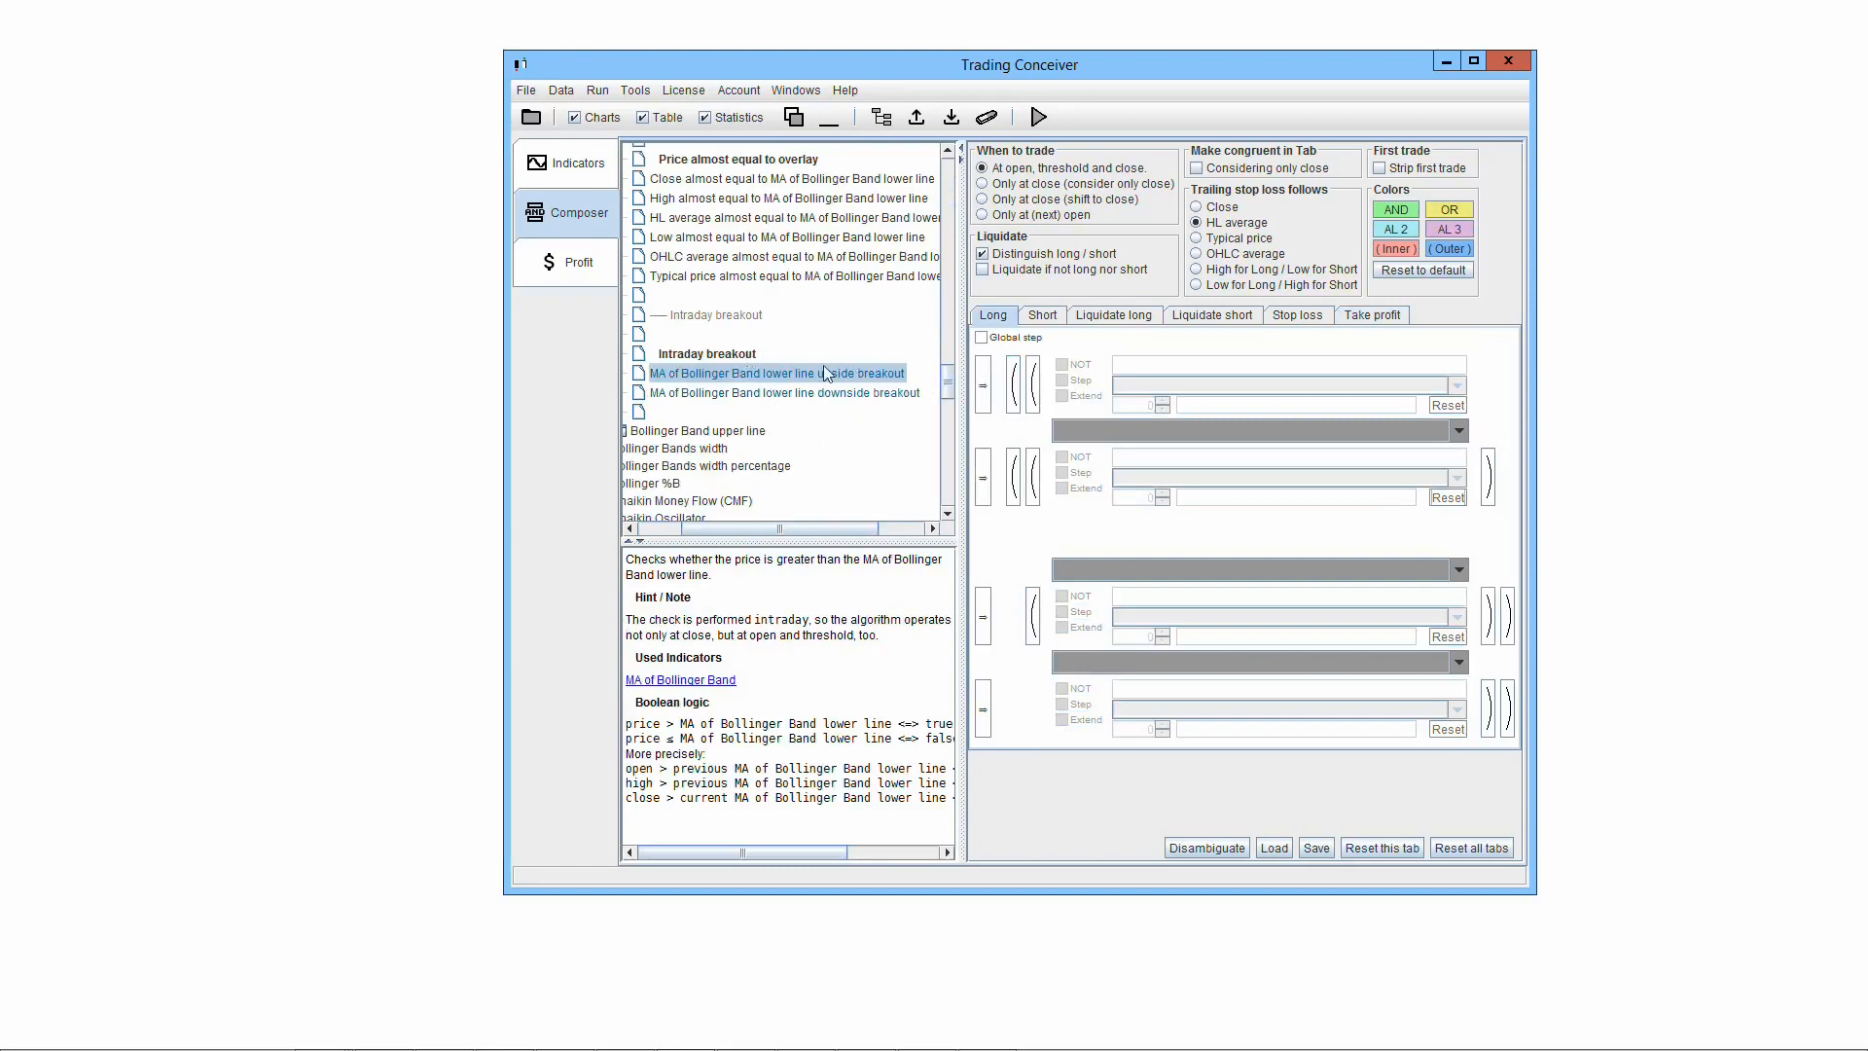
left_click(983, 471)
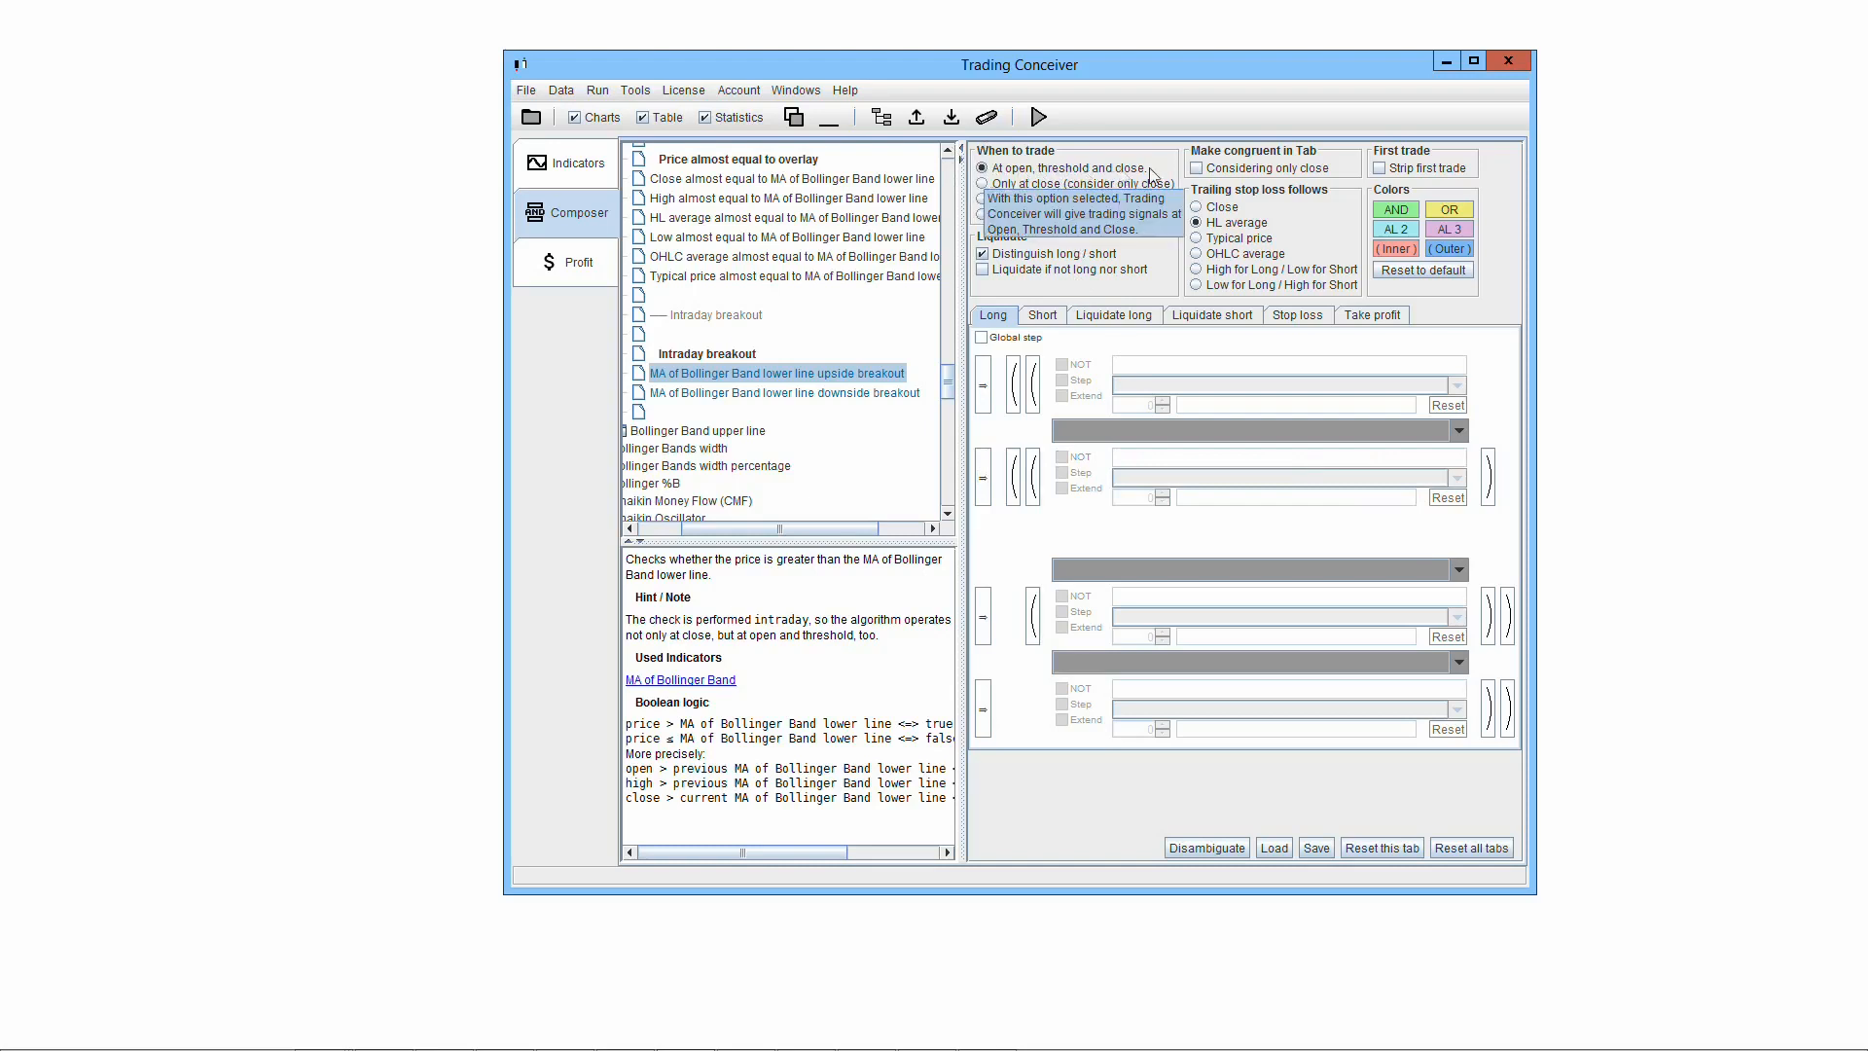
Go through the When to trade options with their descriptions, and set trading to Only at (next) open.
mouse_move(1159, 173)
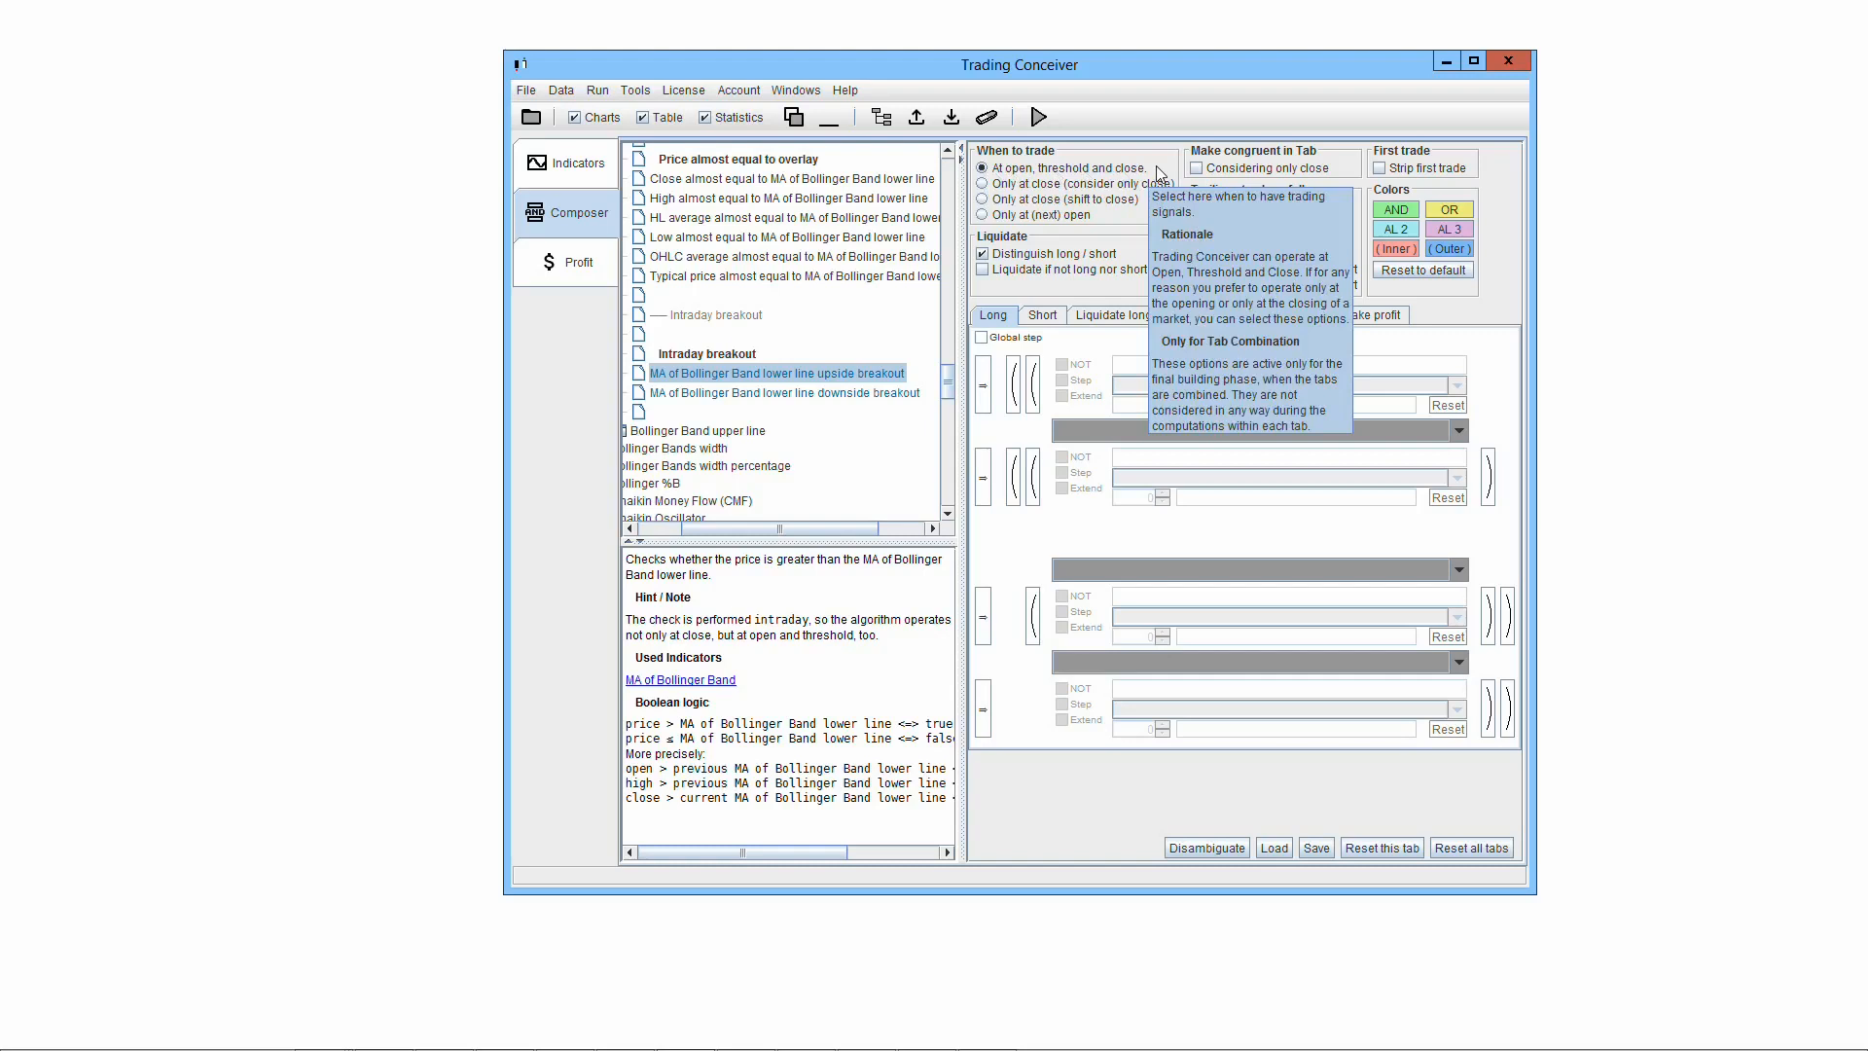
left_click(982, 184)
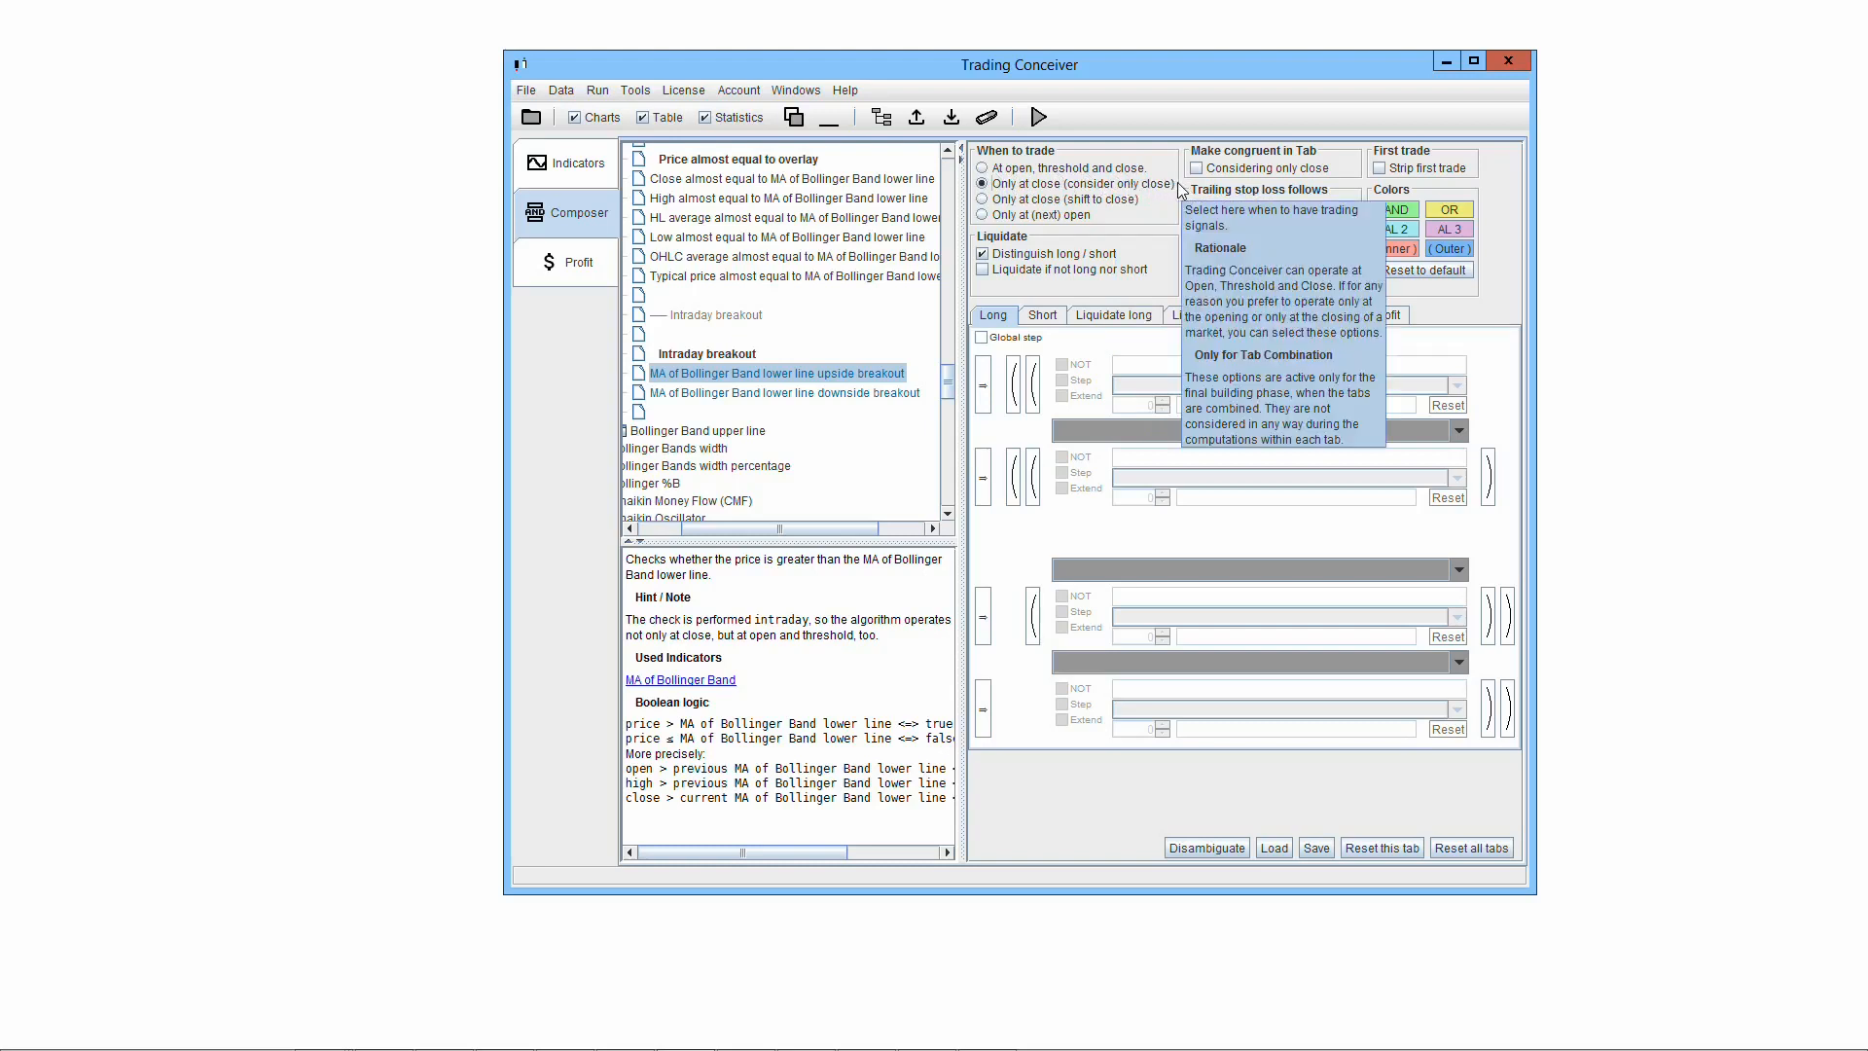
left_click(982, 199)
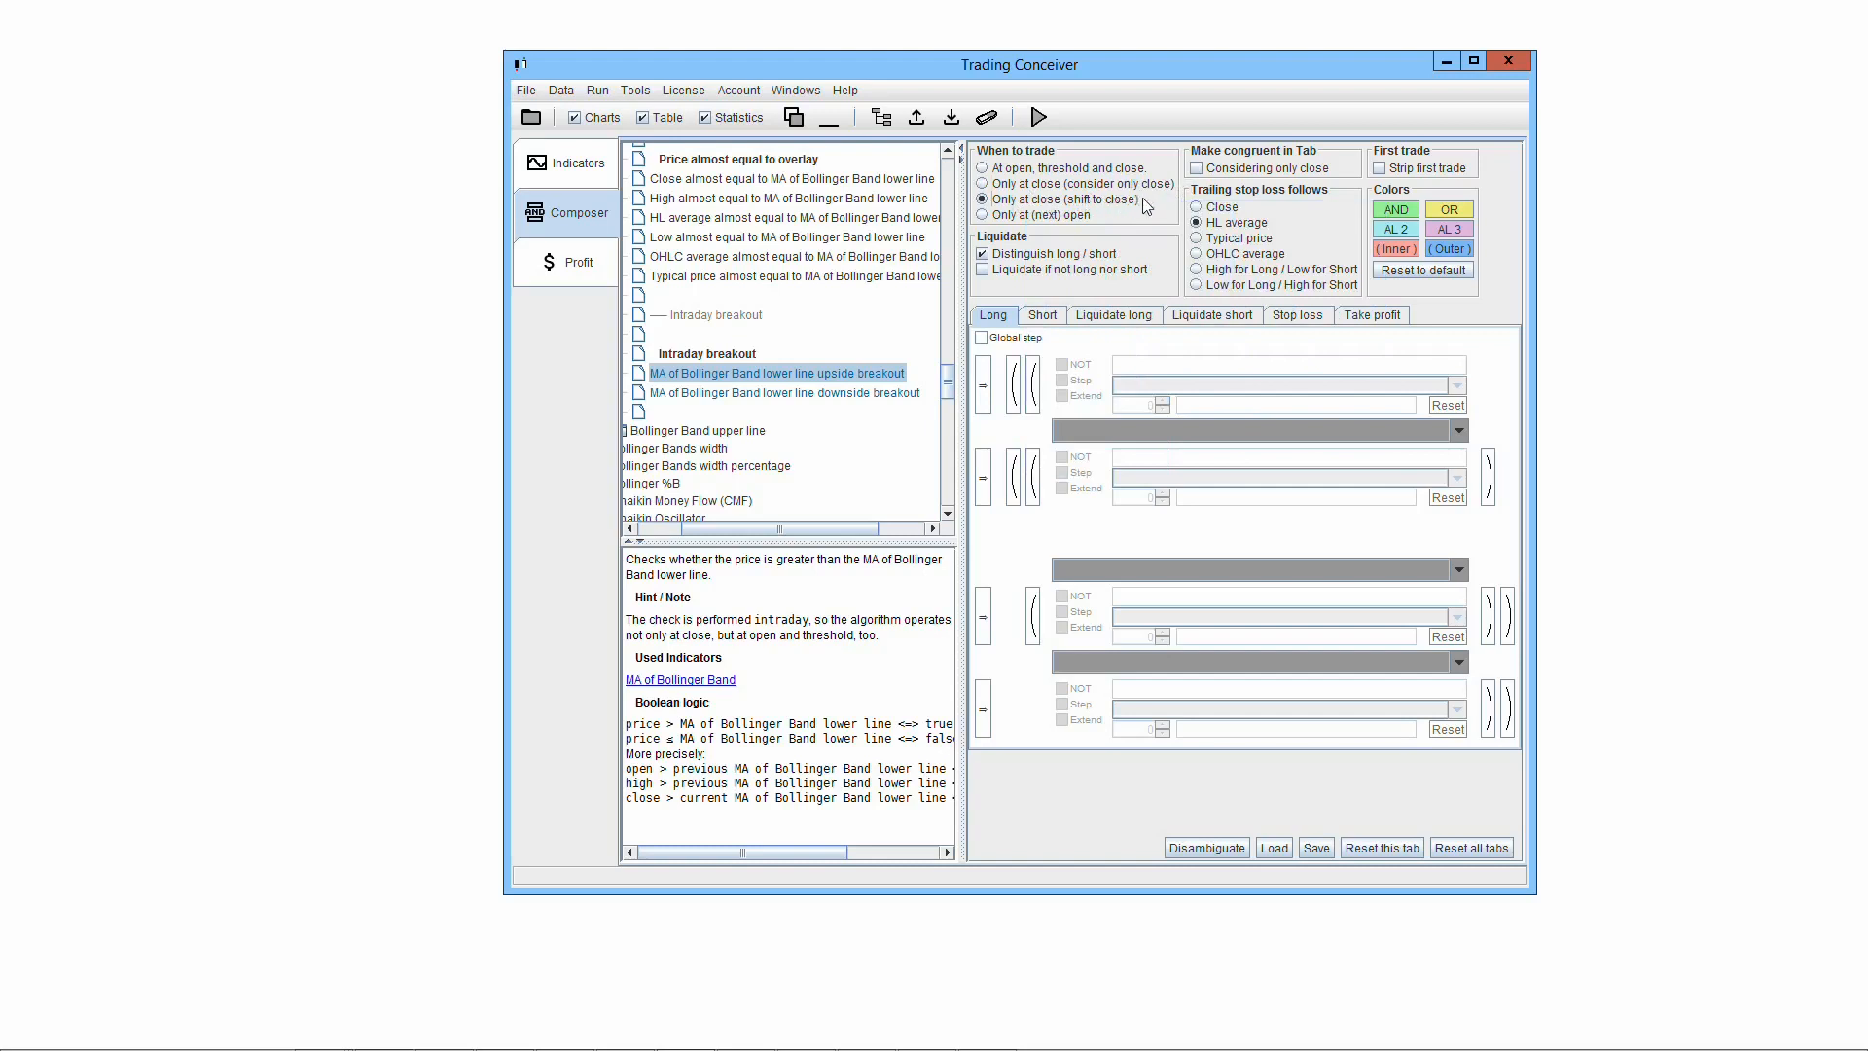
mouse_move(1148, 206)
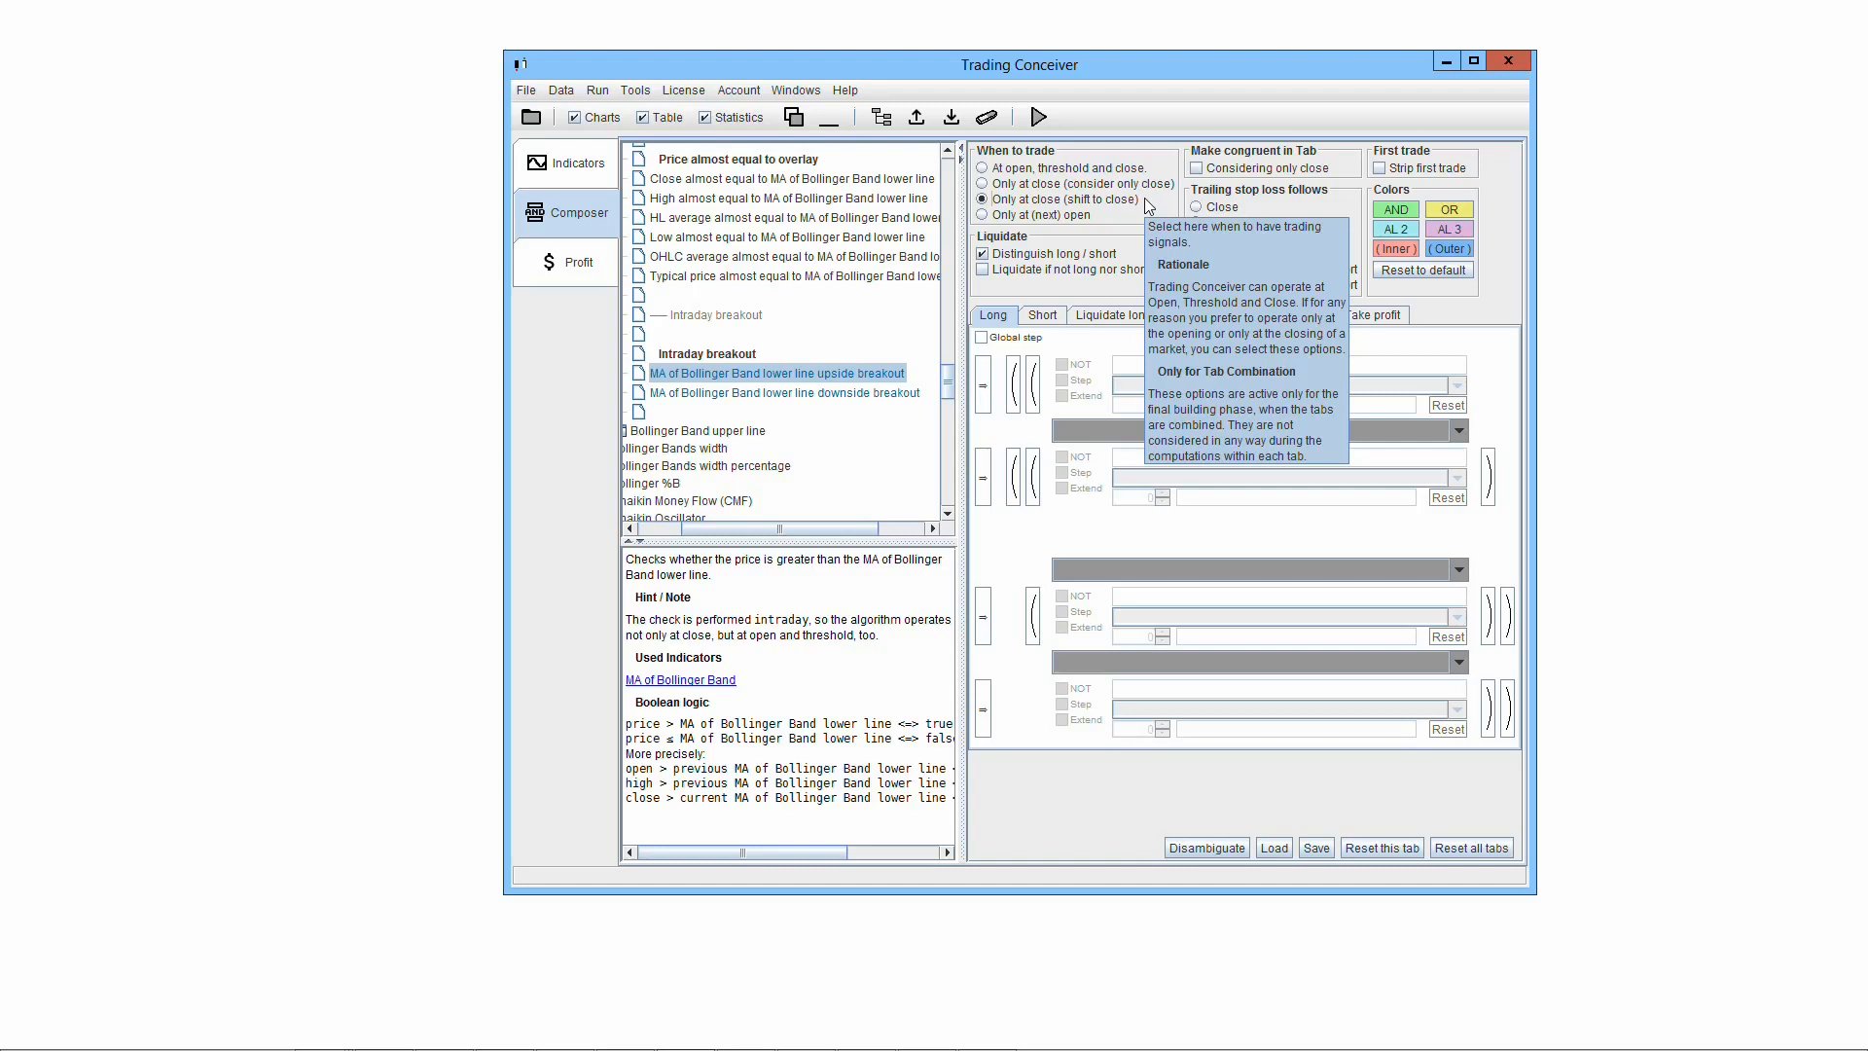
left_click(983, 215)
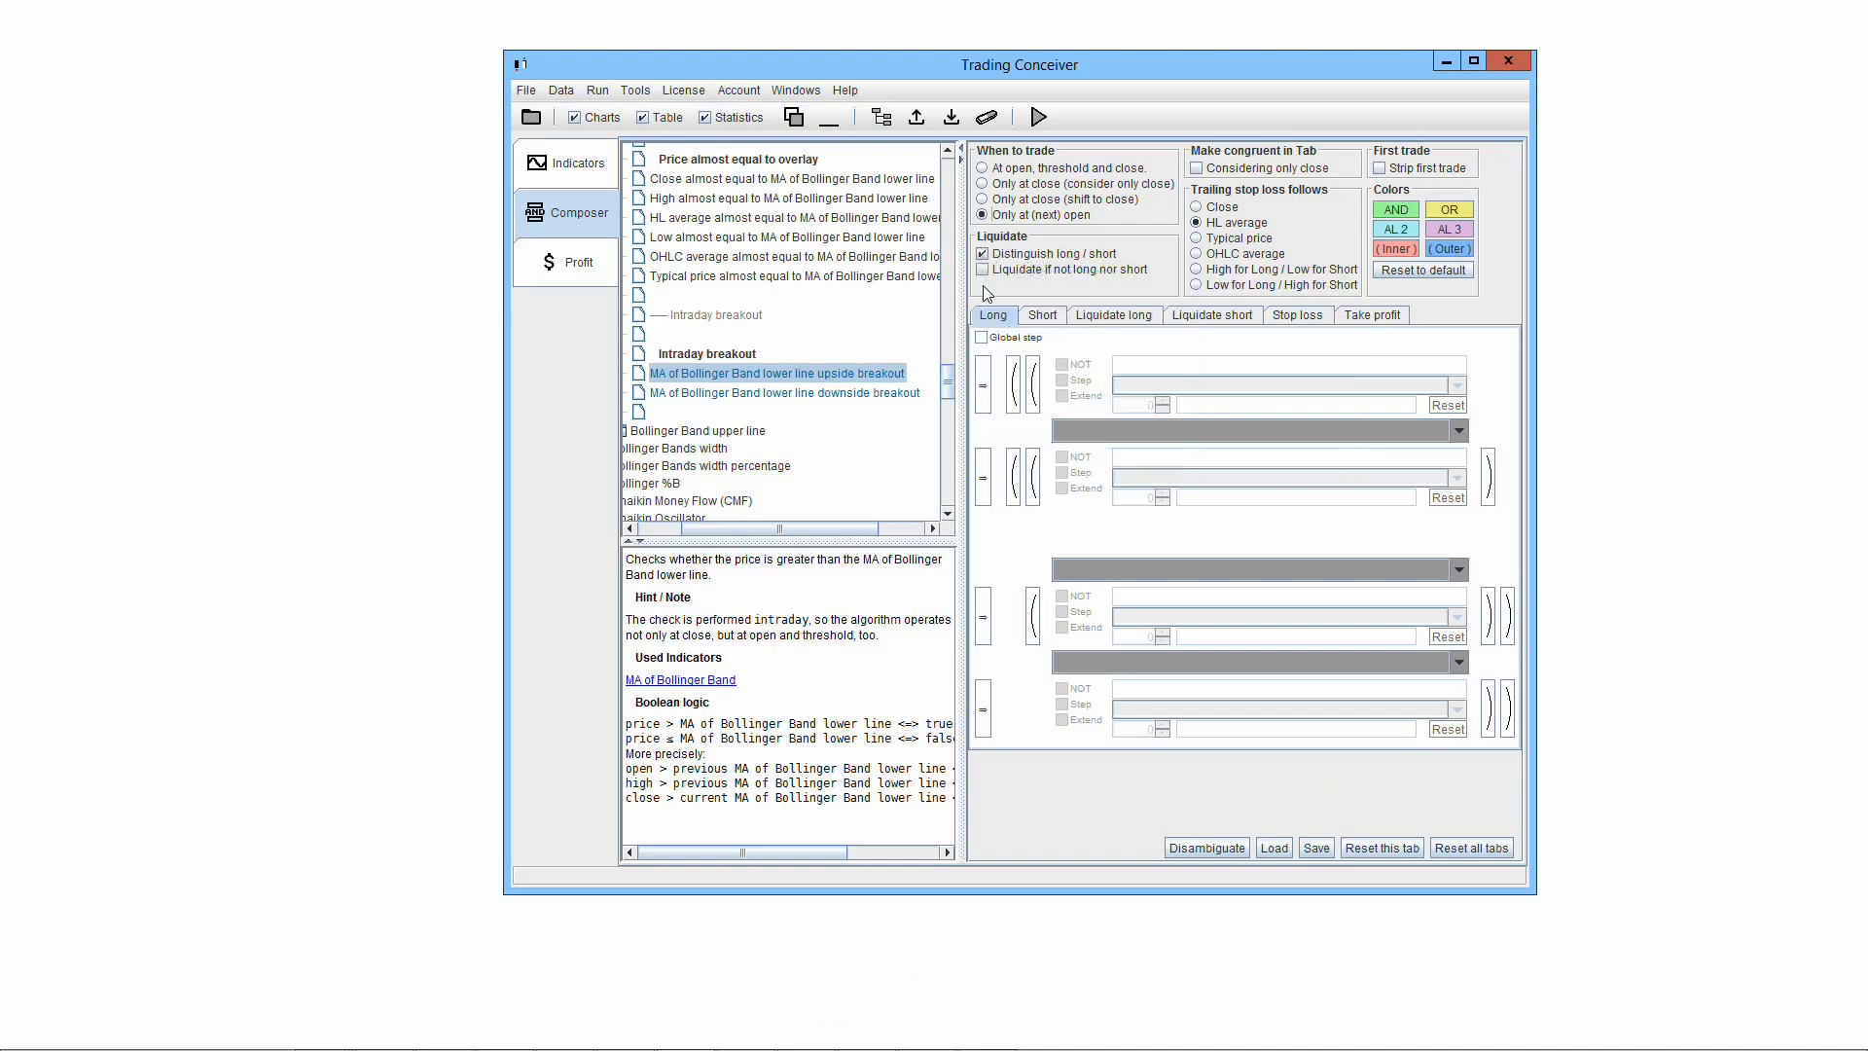
Compare the separate algorithm slots for Liquidate long and Liquidate short.
left_click(1128, 319)
left_click(1214, 319)
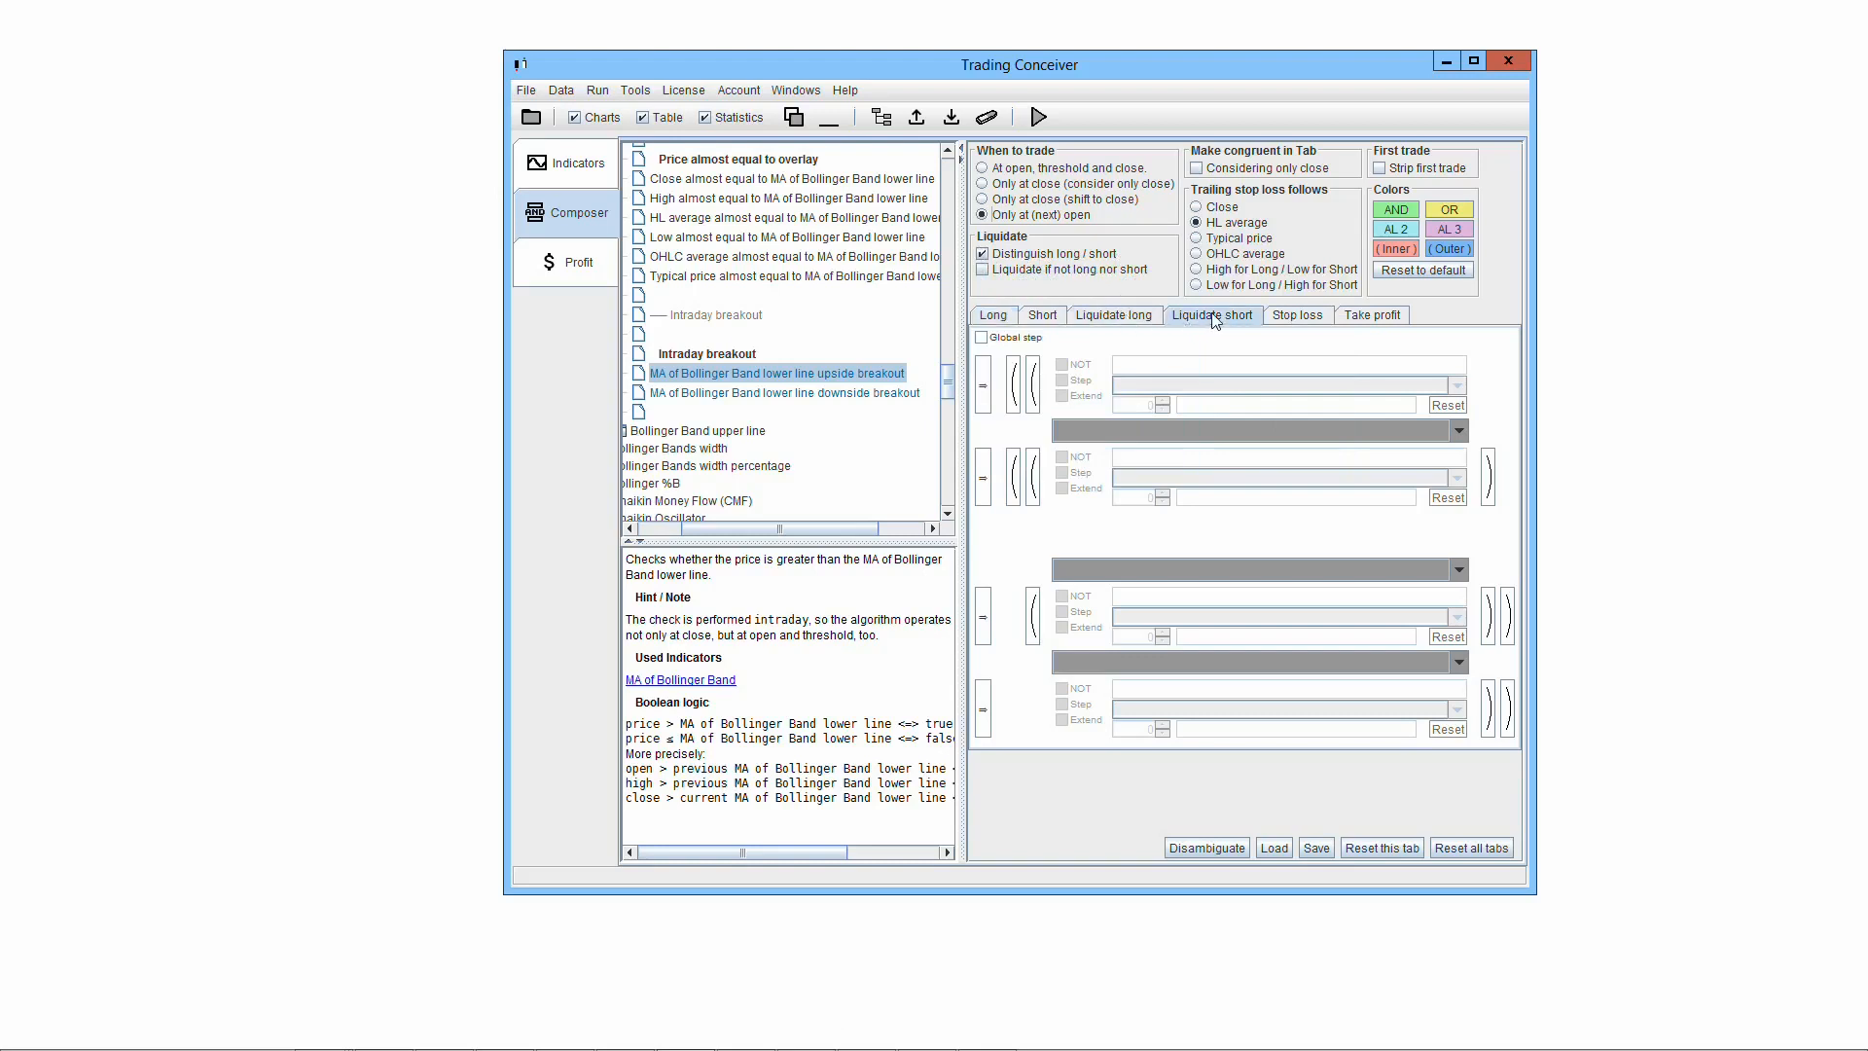
left_click(1144, 321)
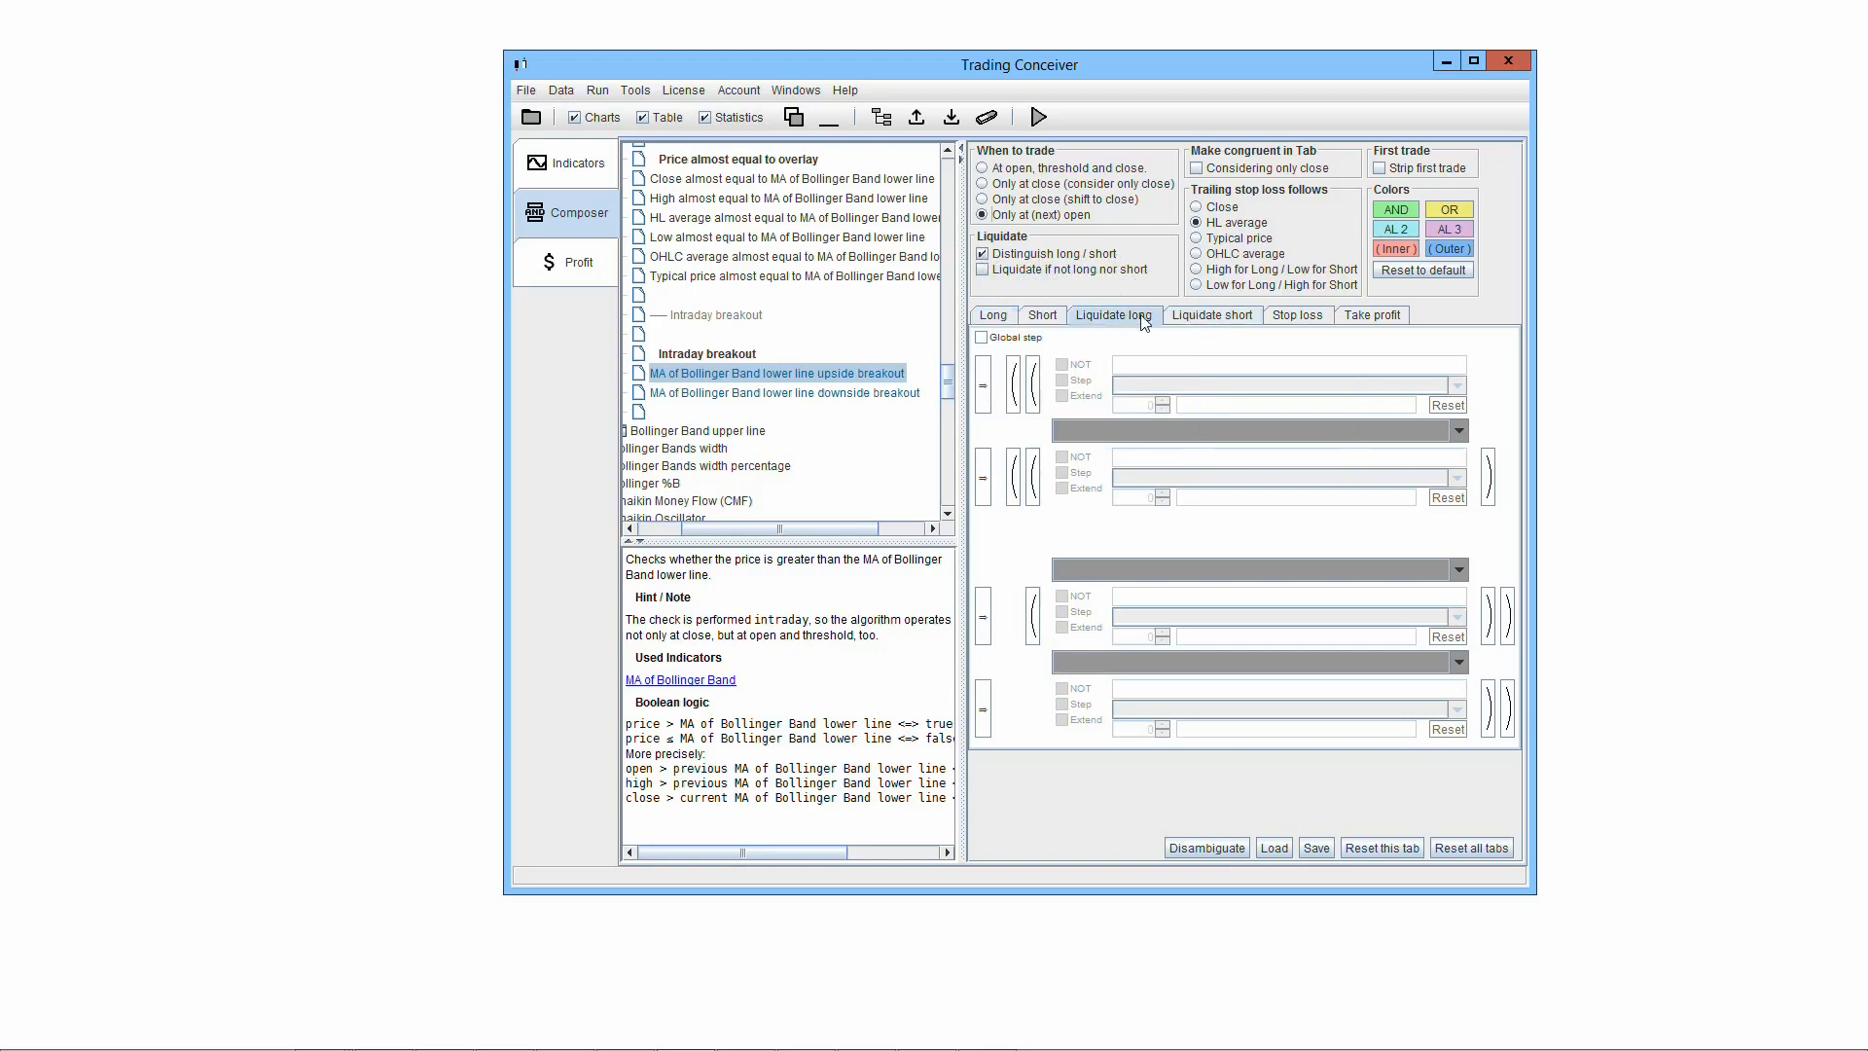
left_click(1206, 324)
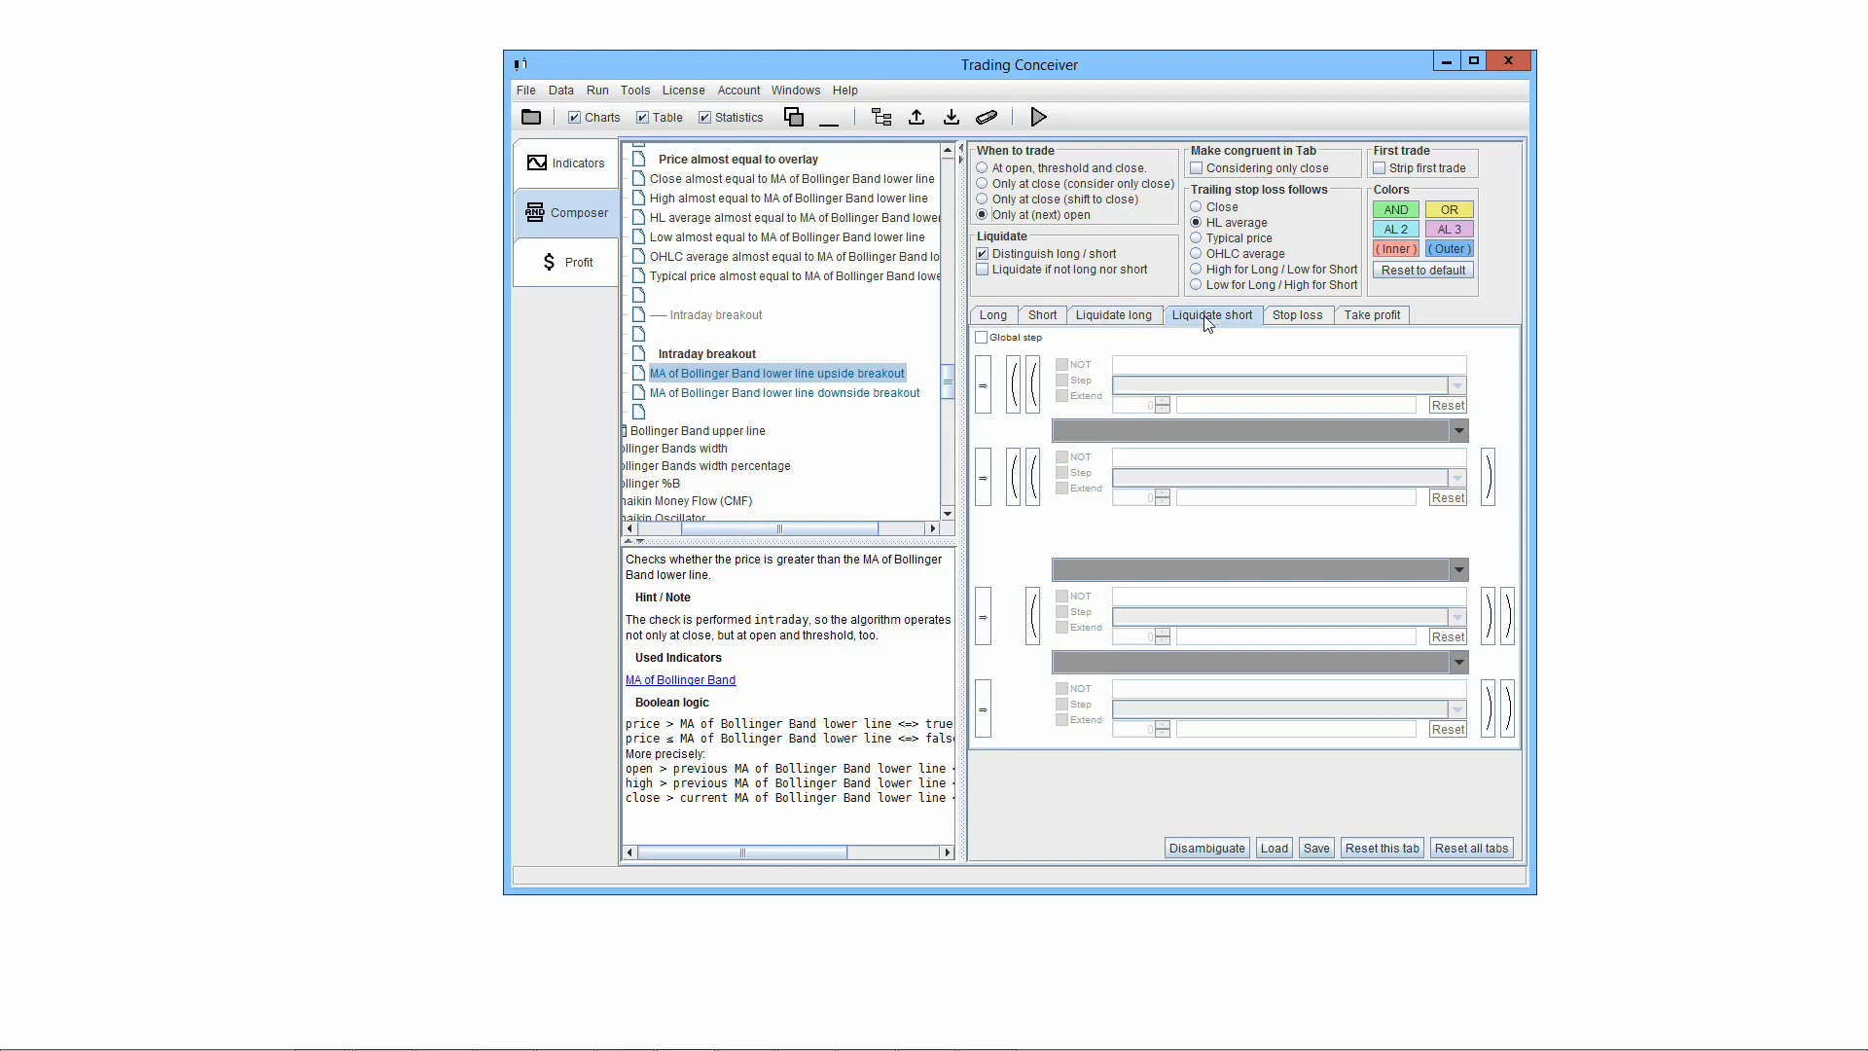
Enable Liquidate if not long nor short, and examine the Considering only close option for making tabs congruent.
left_click(982, 254)
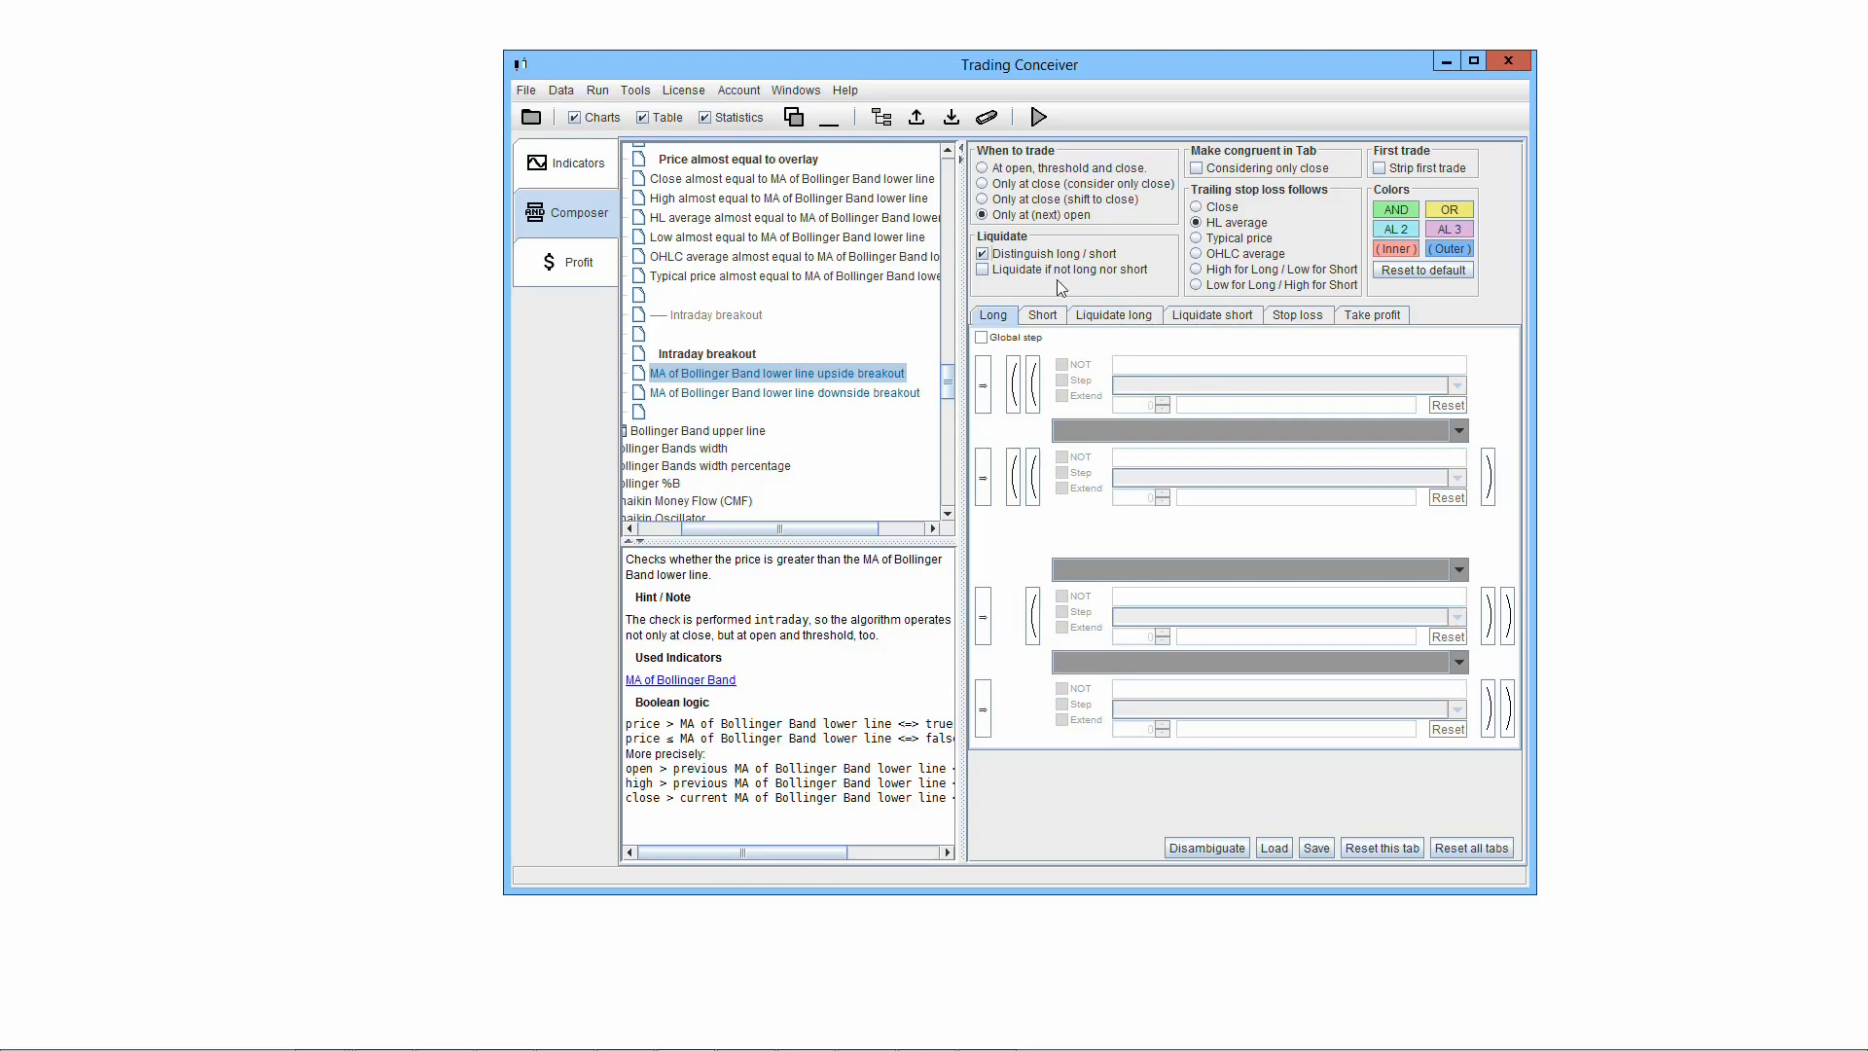
left_click(984, 272)
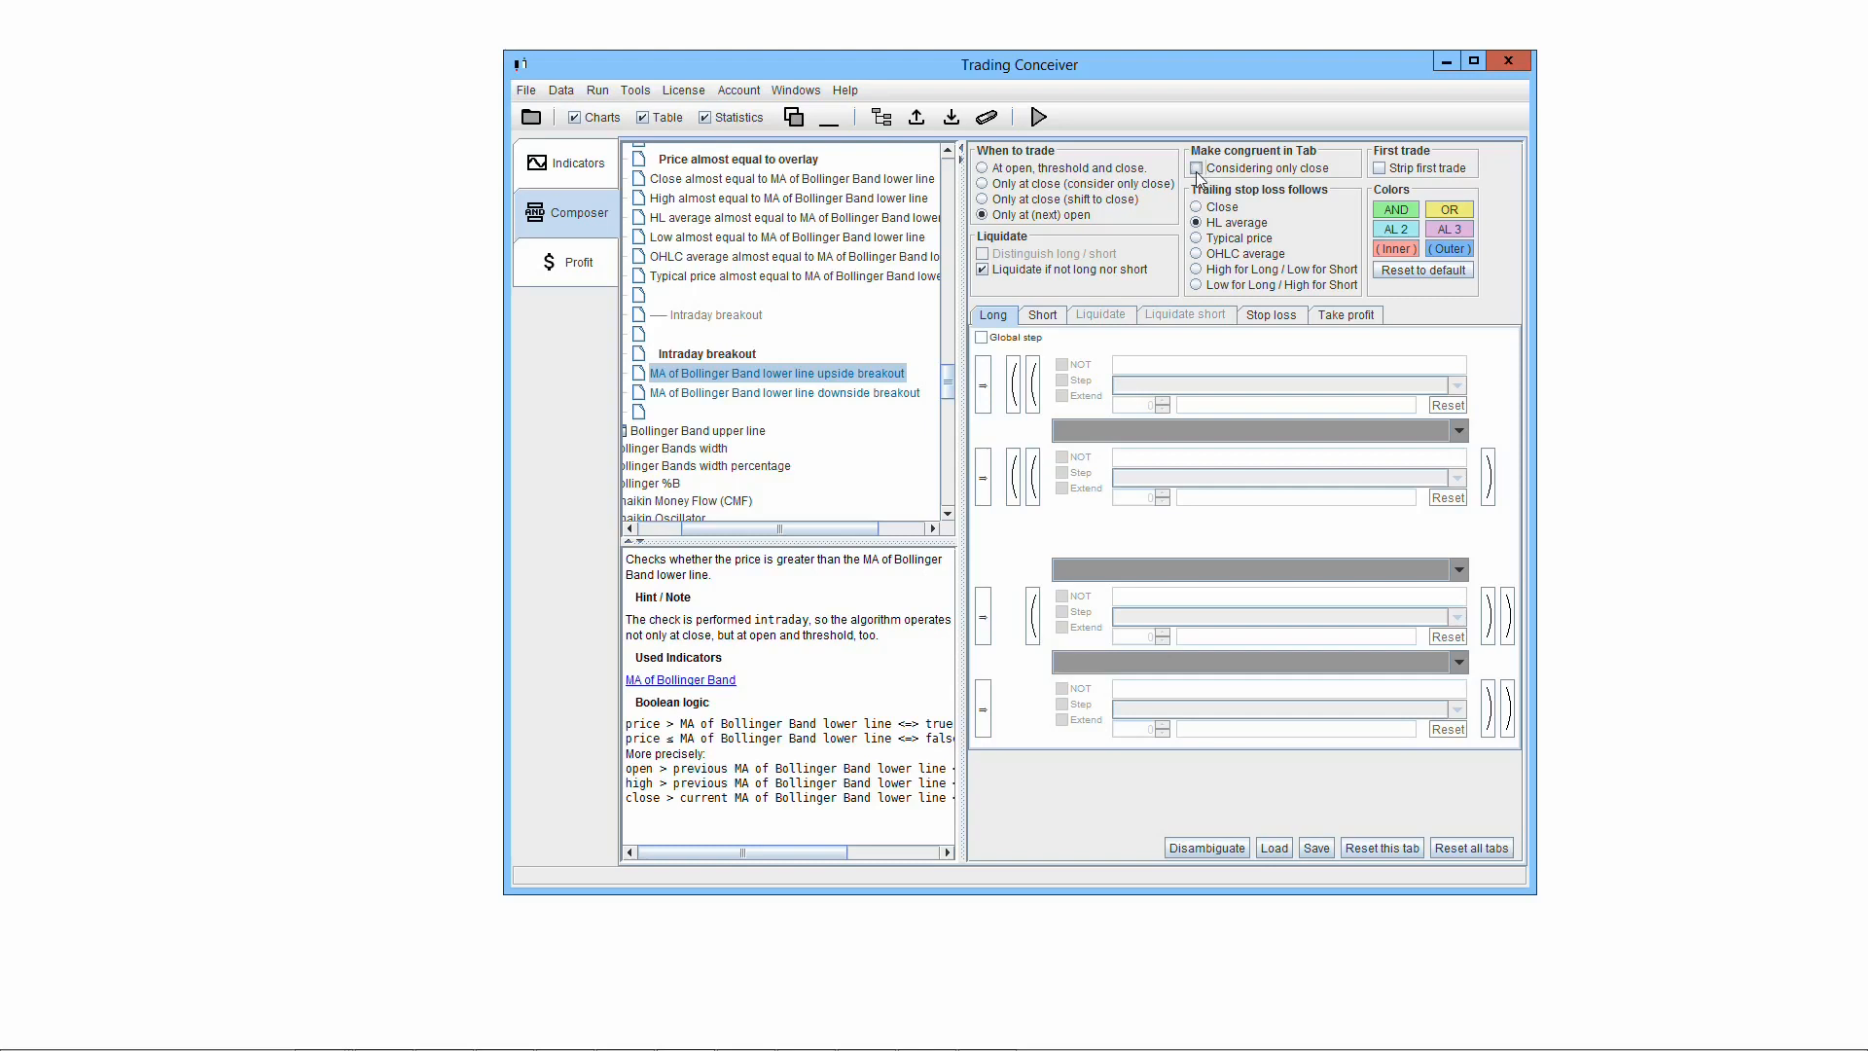
mouse_move(1321, 174)
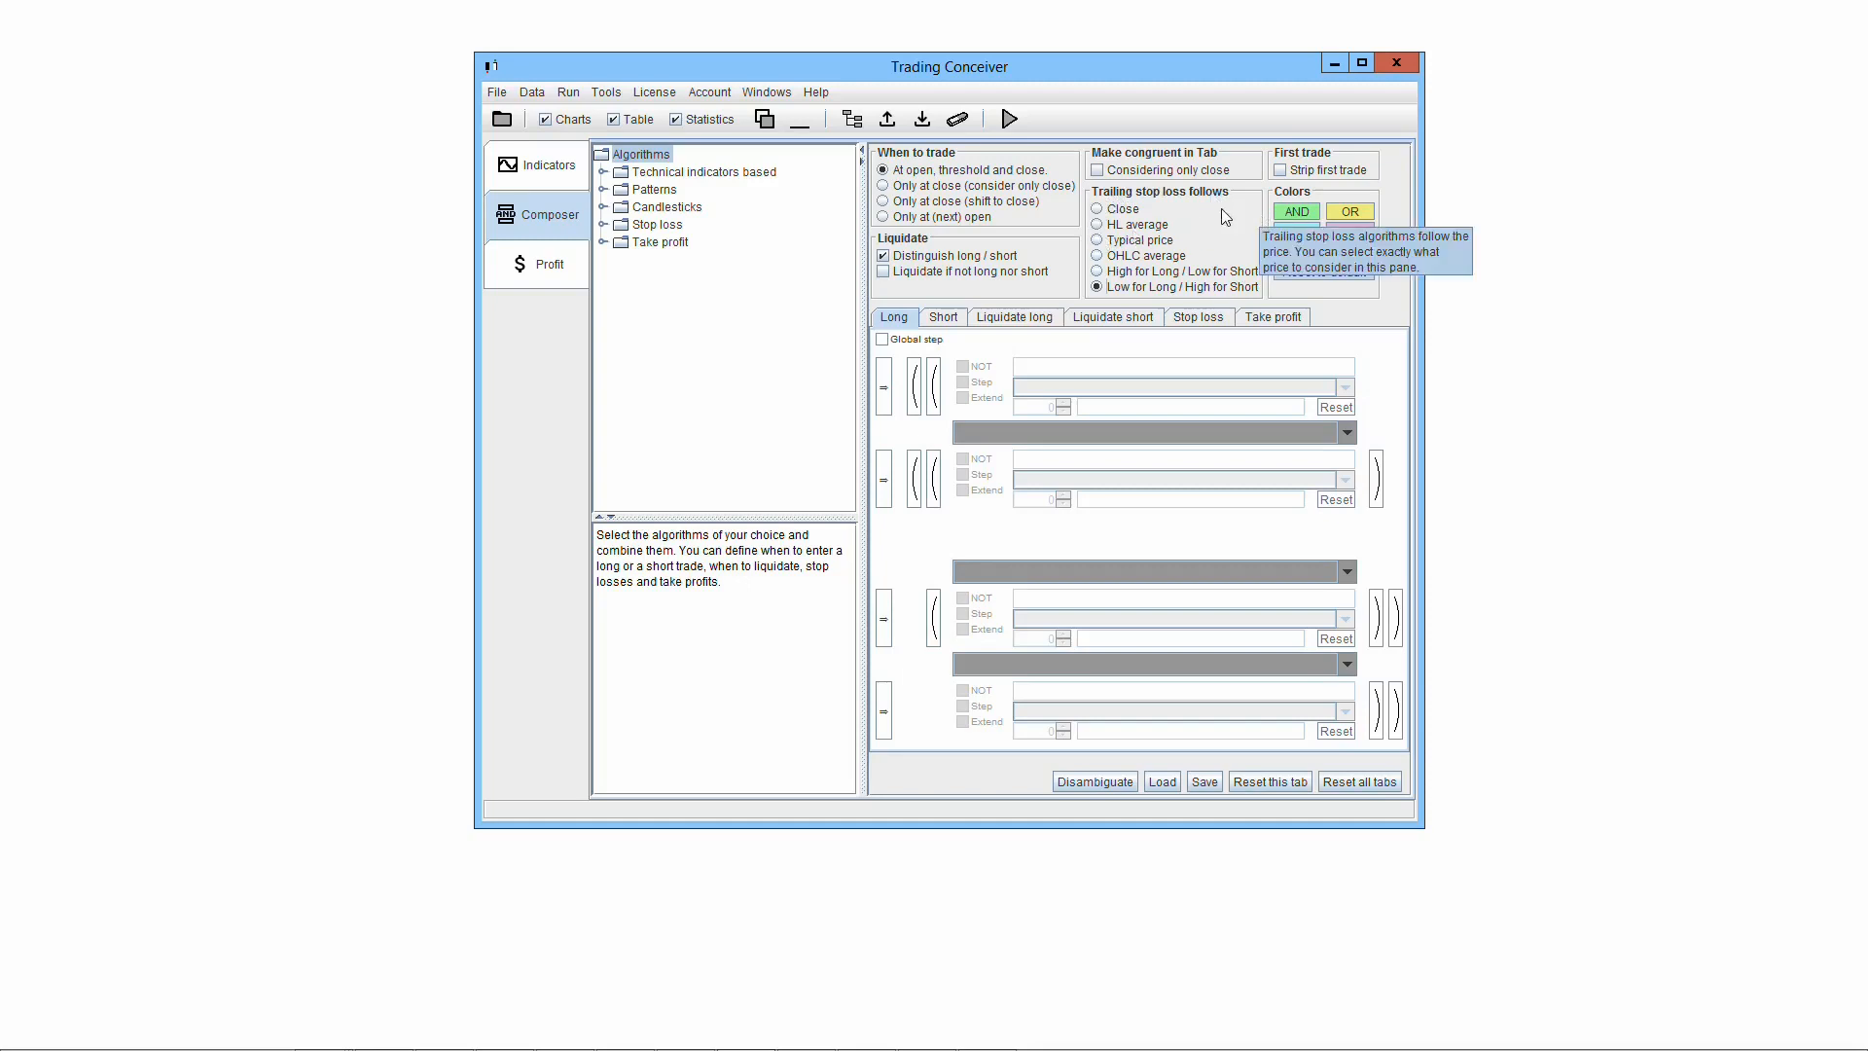
Go through the price choices for the trailing stop loss, and set it to follow Low for Long / High for Short.
left_click(1120, 211)
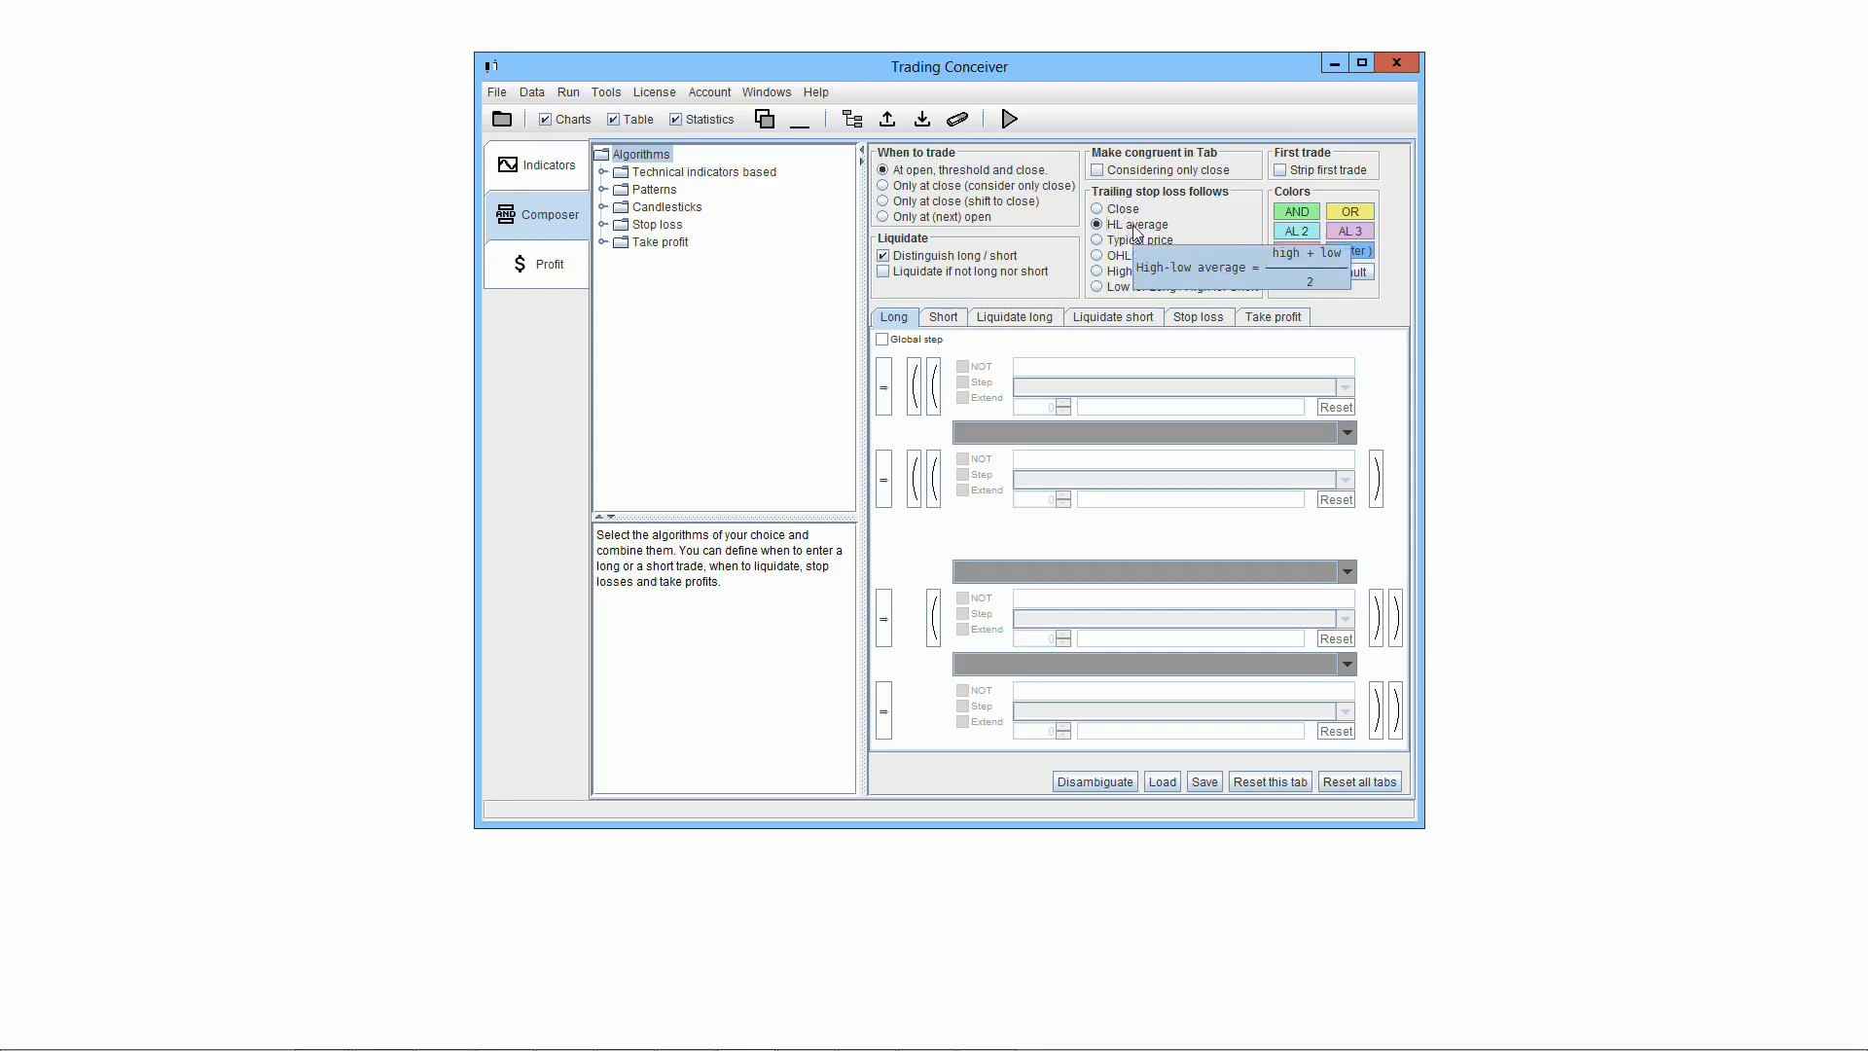
left_click(1099, 242)
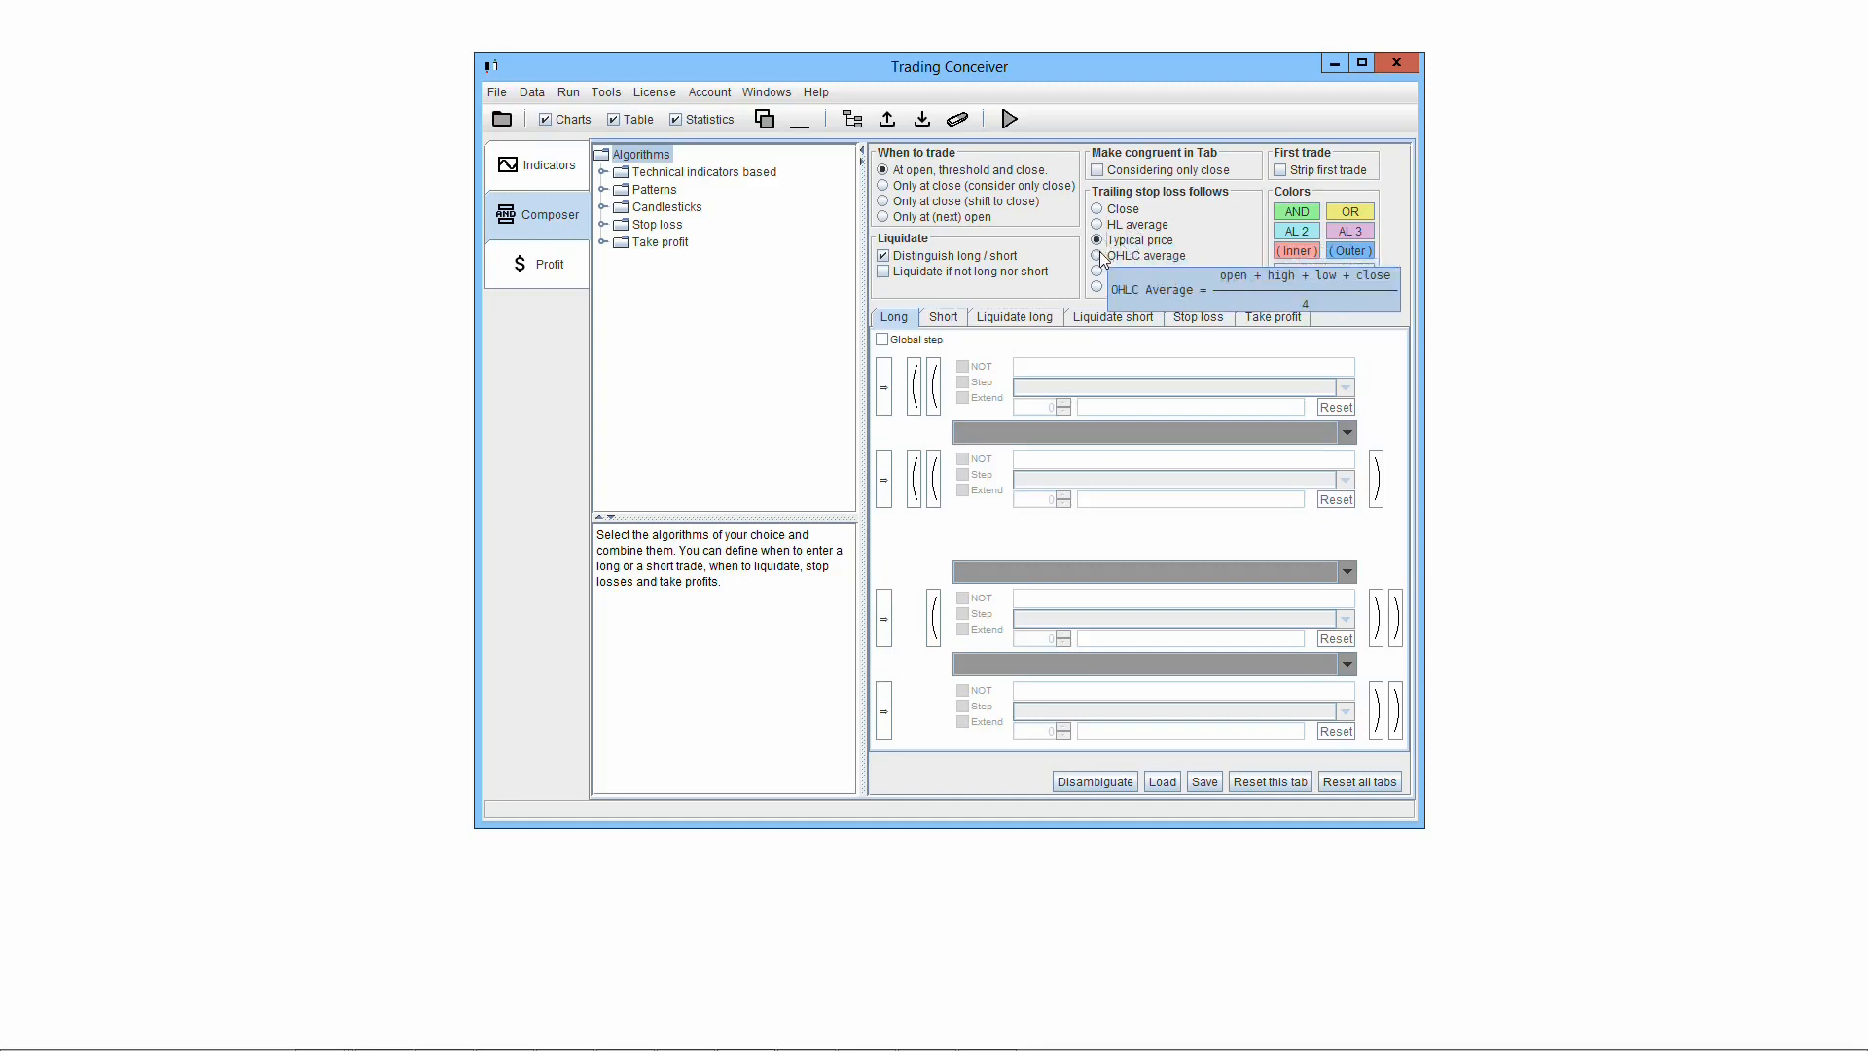
left_click(1097, 256)
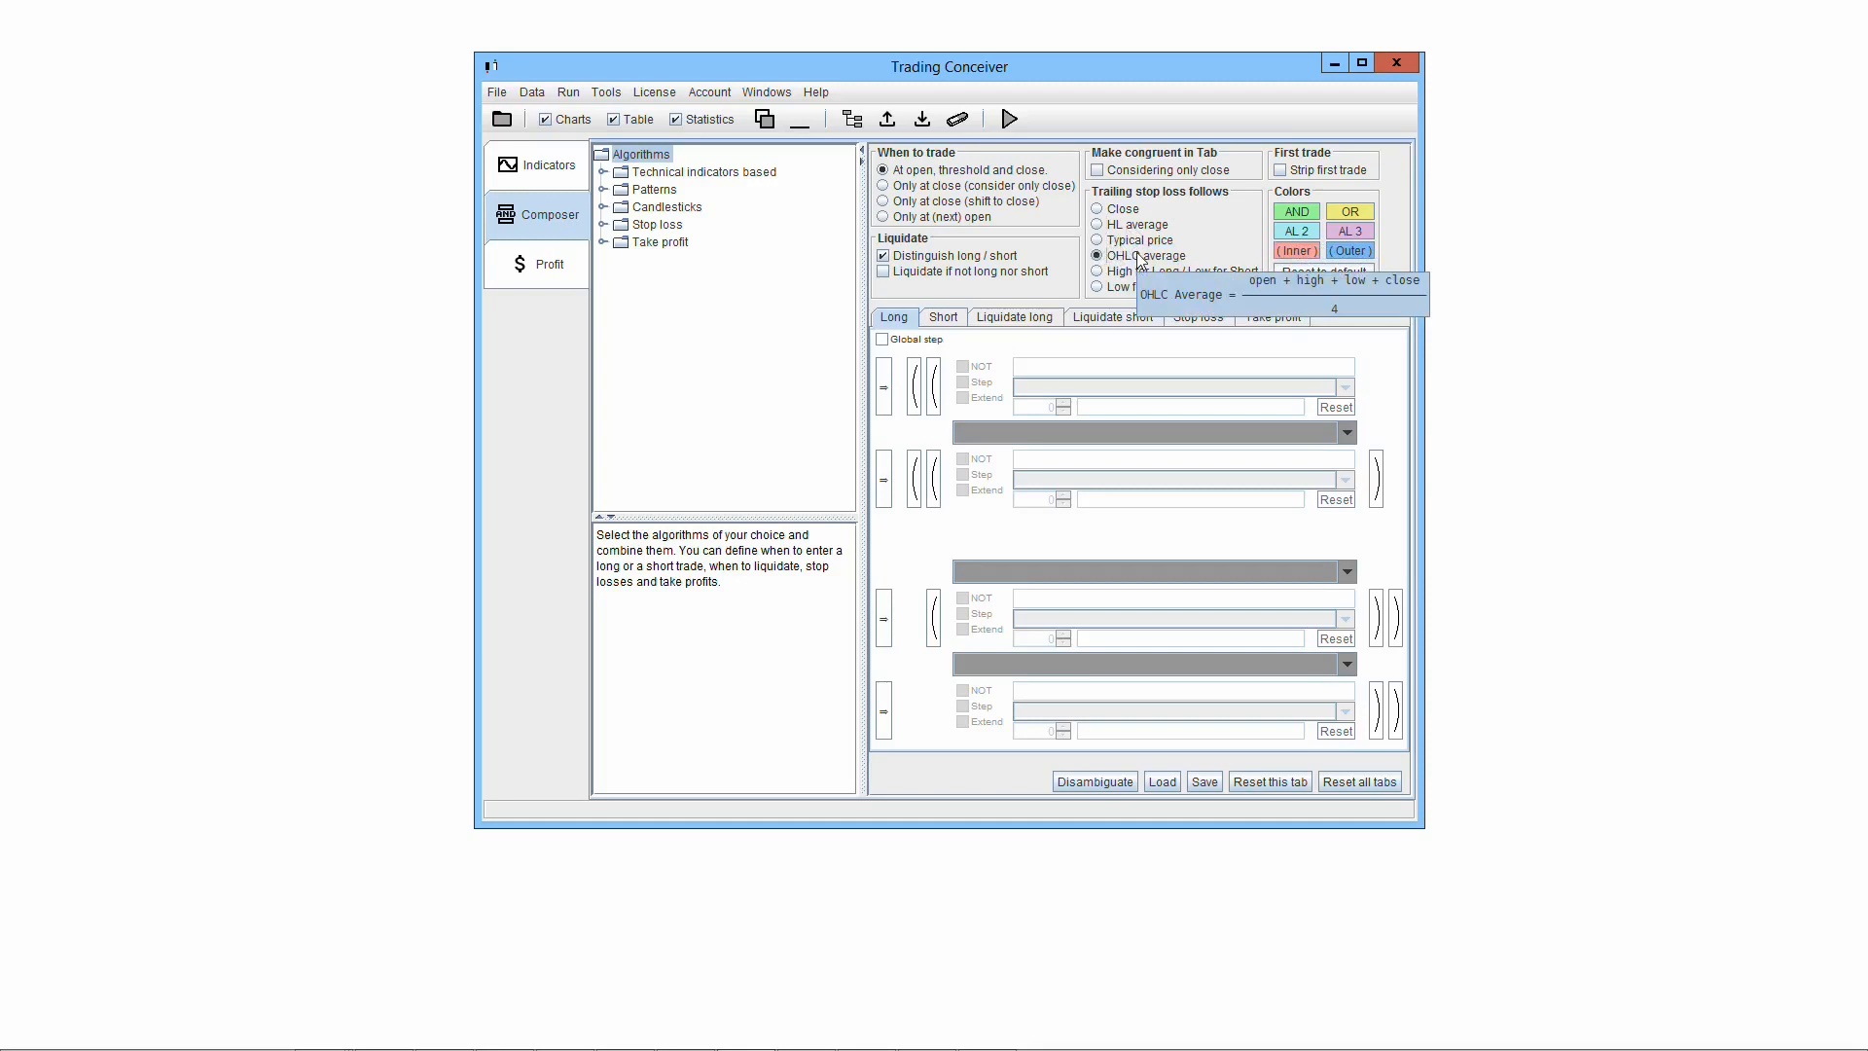
left_click(1114, 273)
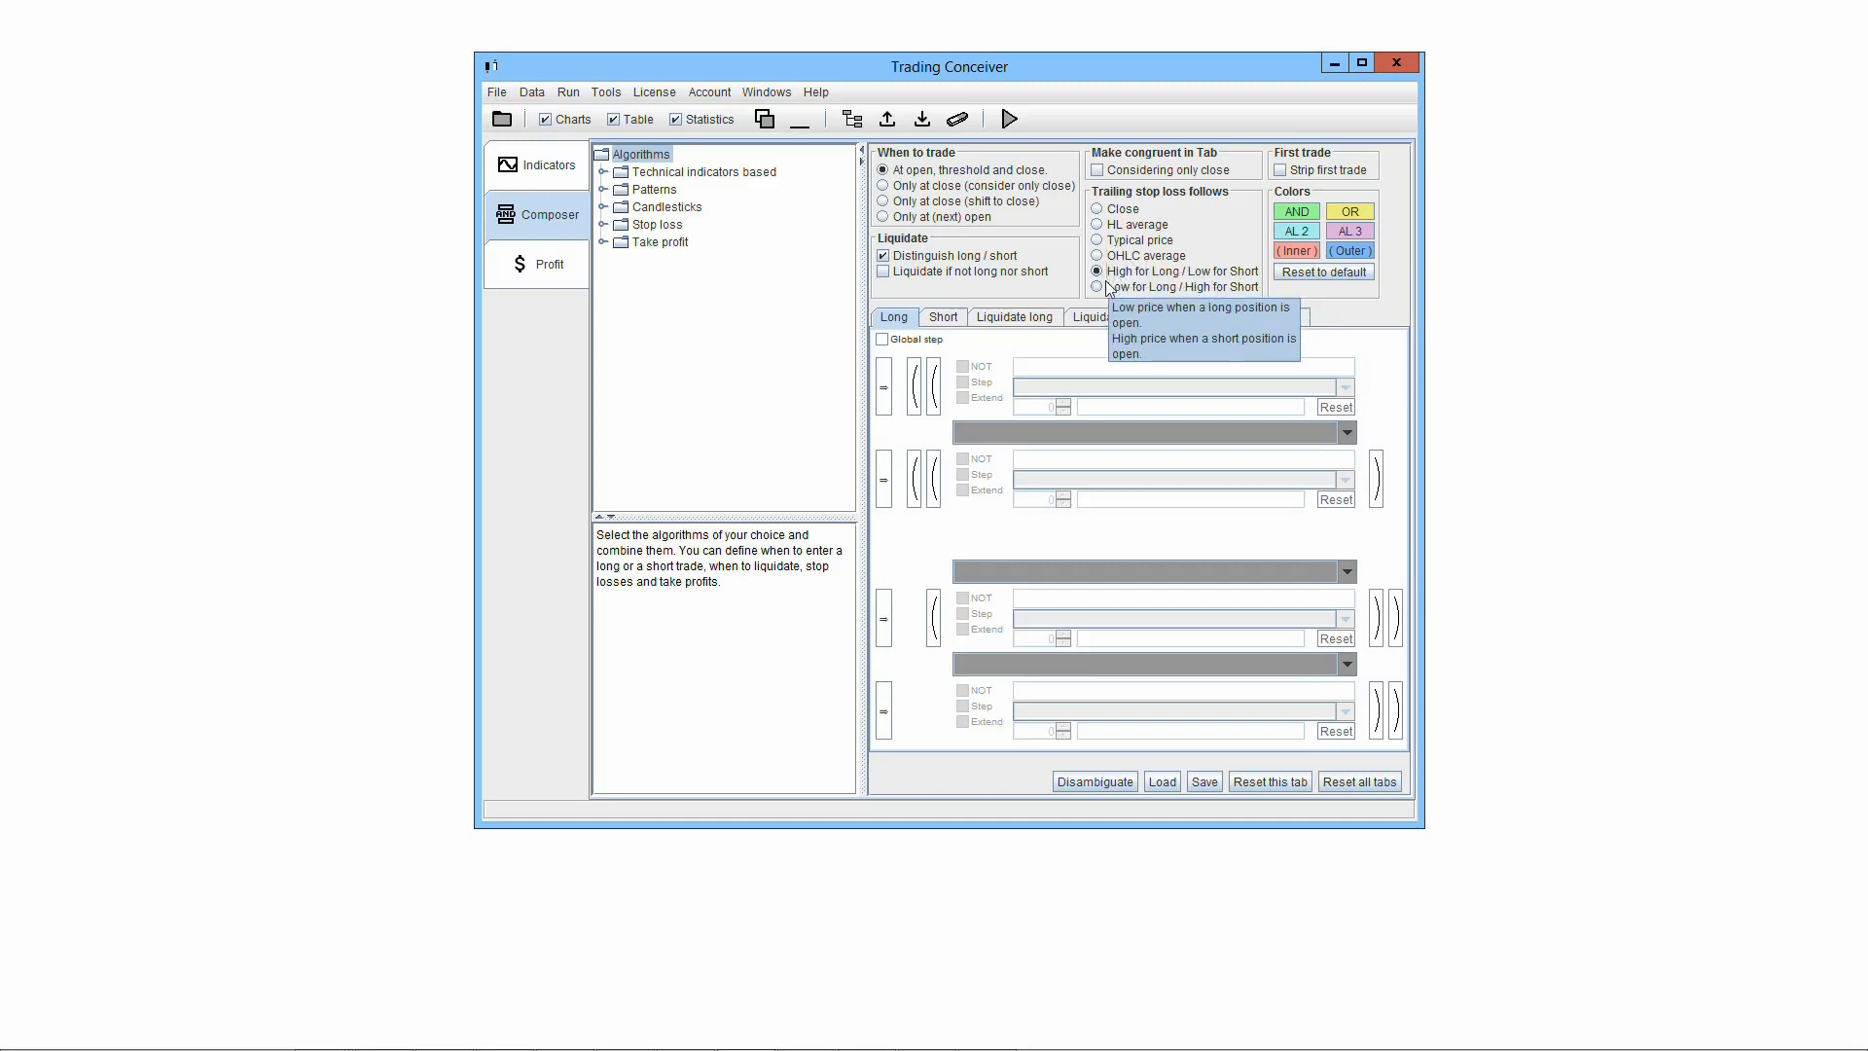
left_click(1124, 286)
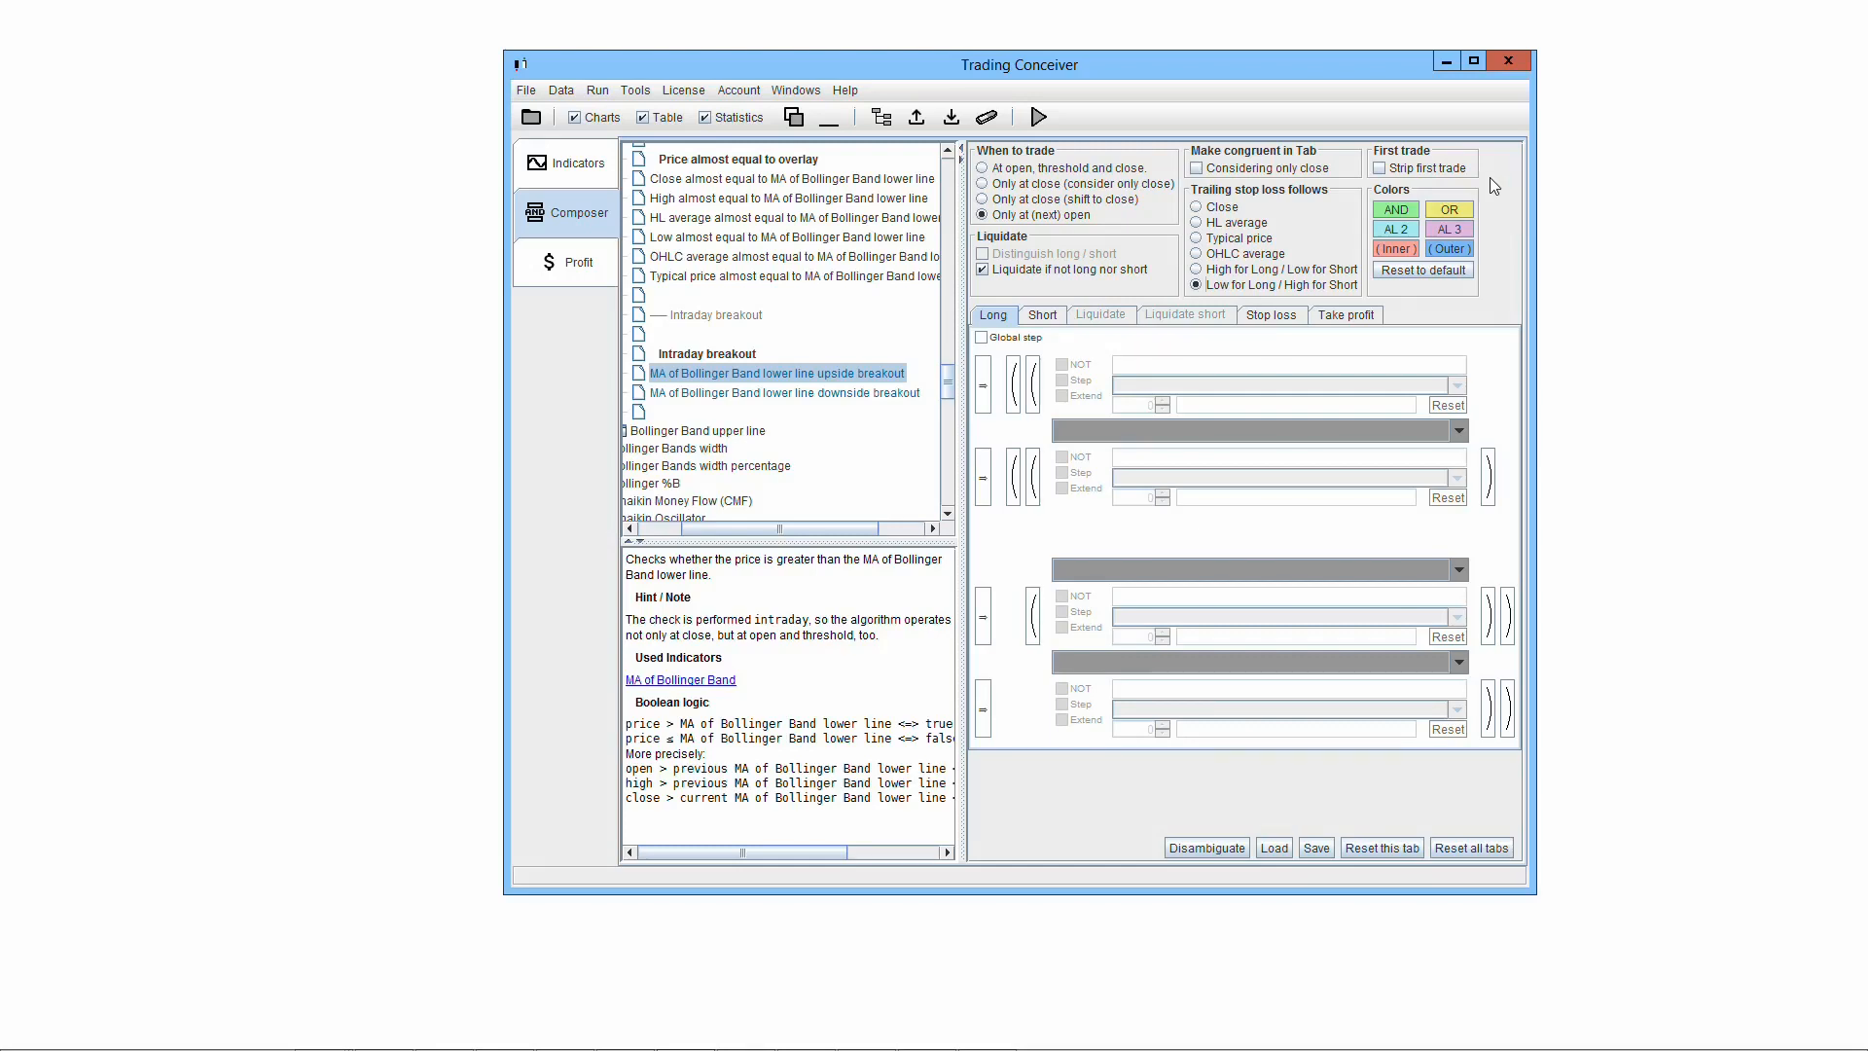
Enable Strip first trade, and try a light lavender Outer parenthesis colour before resetting the composer colours to default.
left_click(1379, 168)
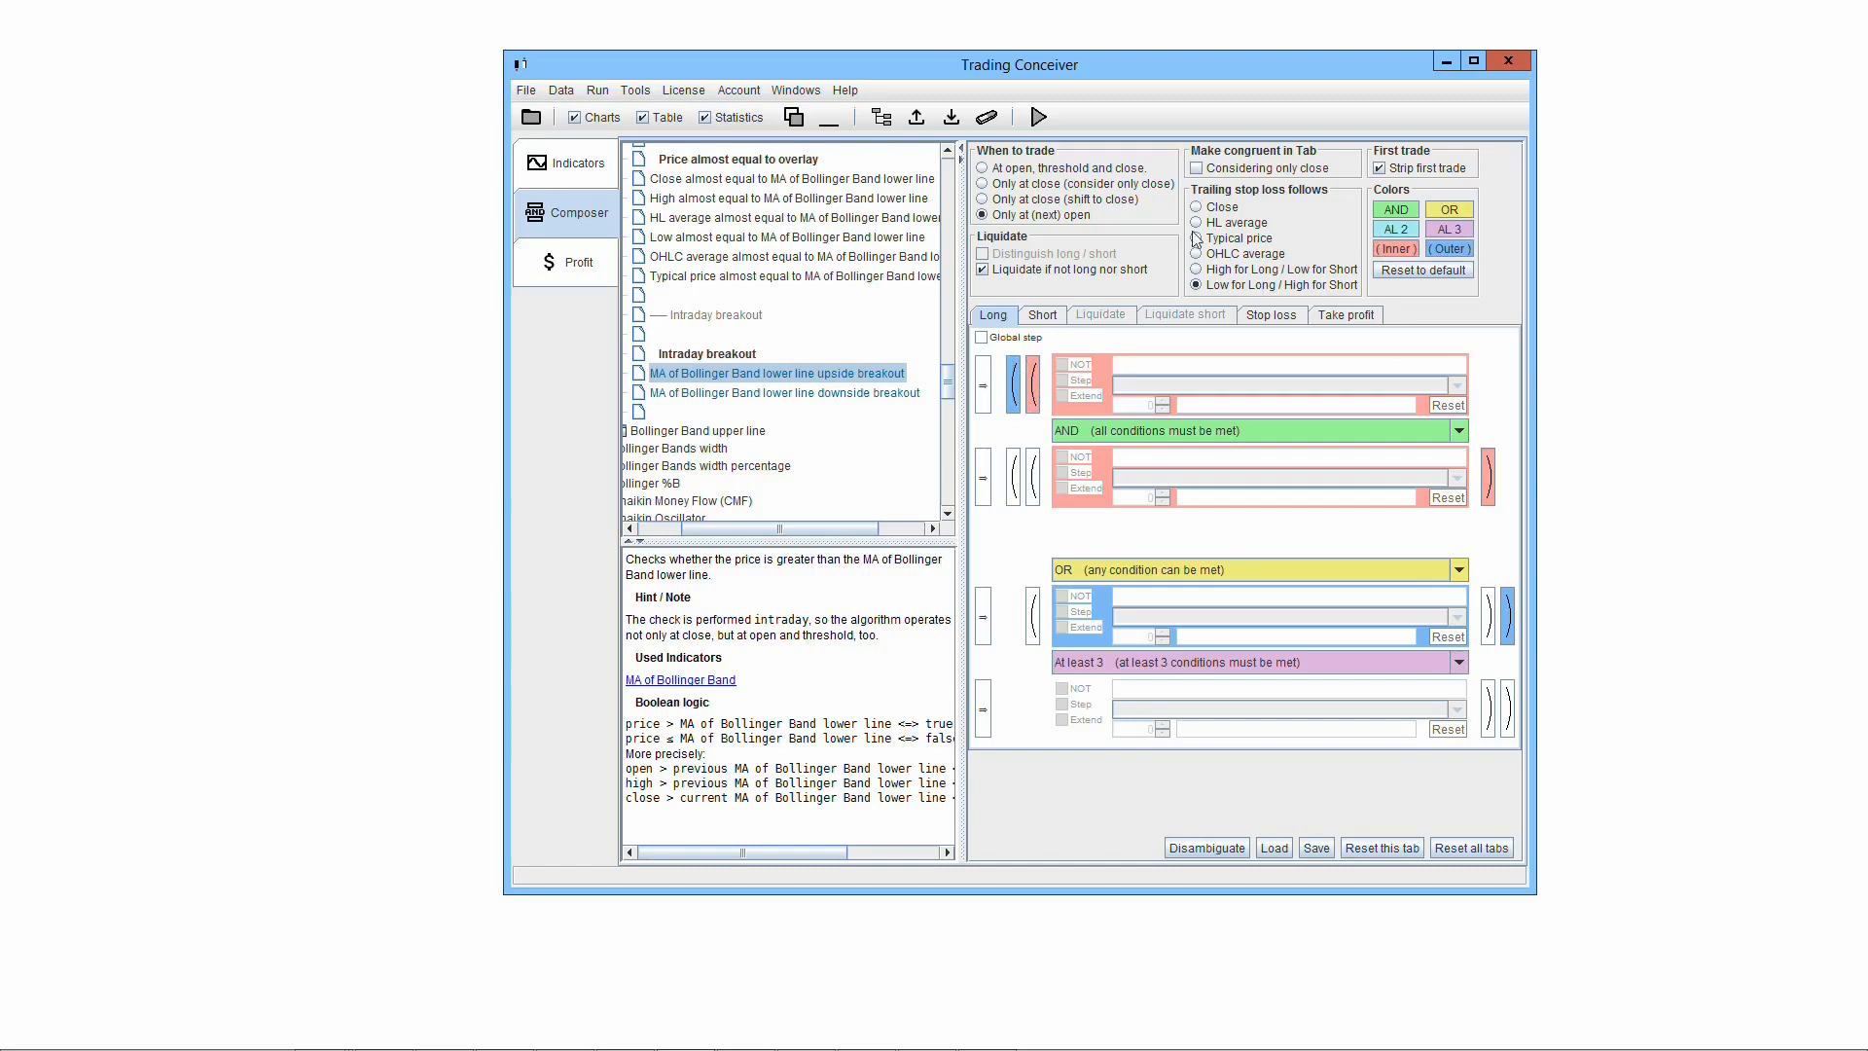
left_click(942, 419)
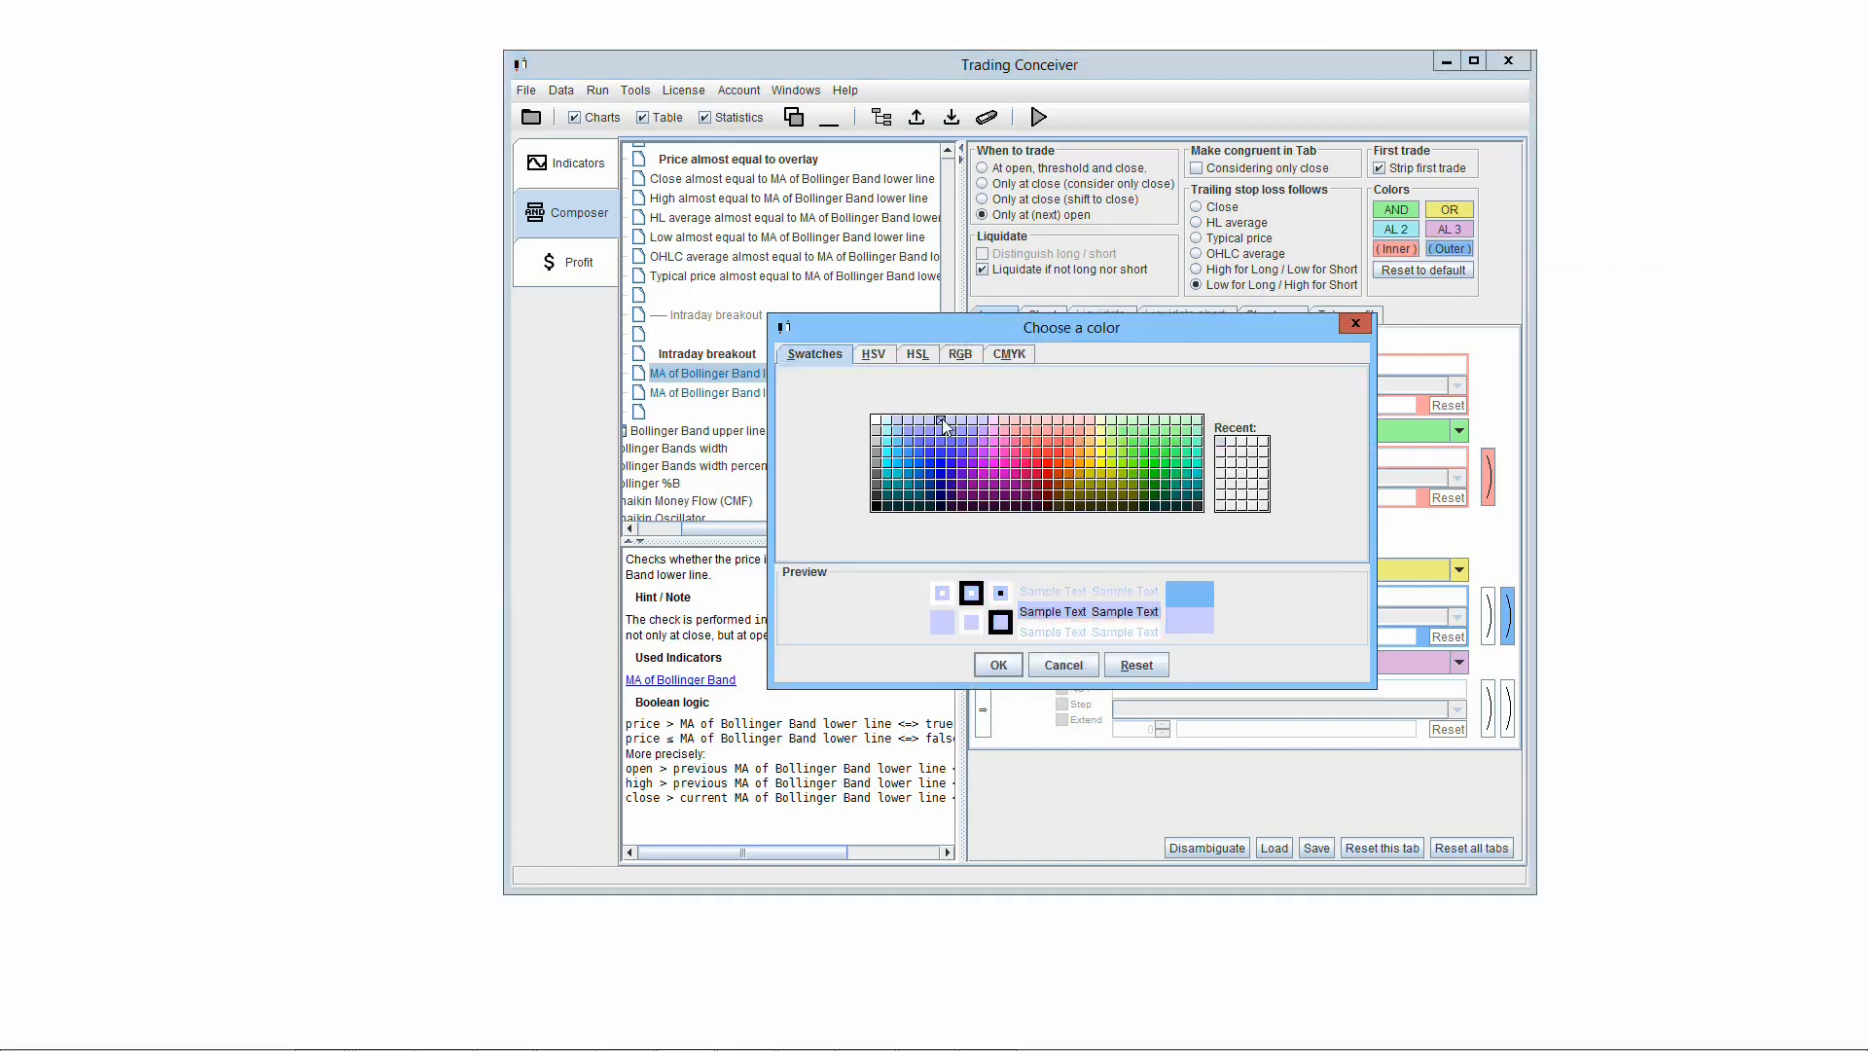
left_click(998, 664)
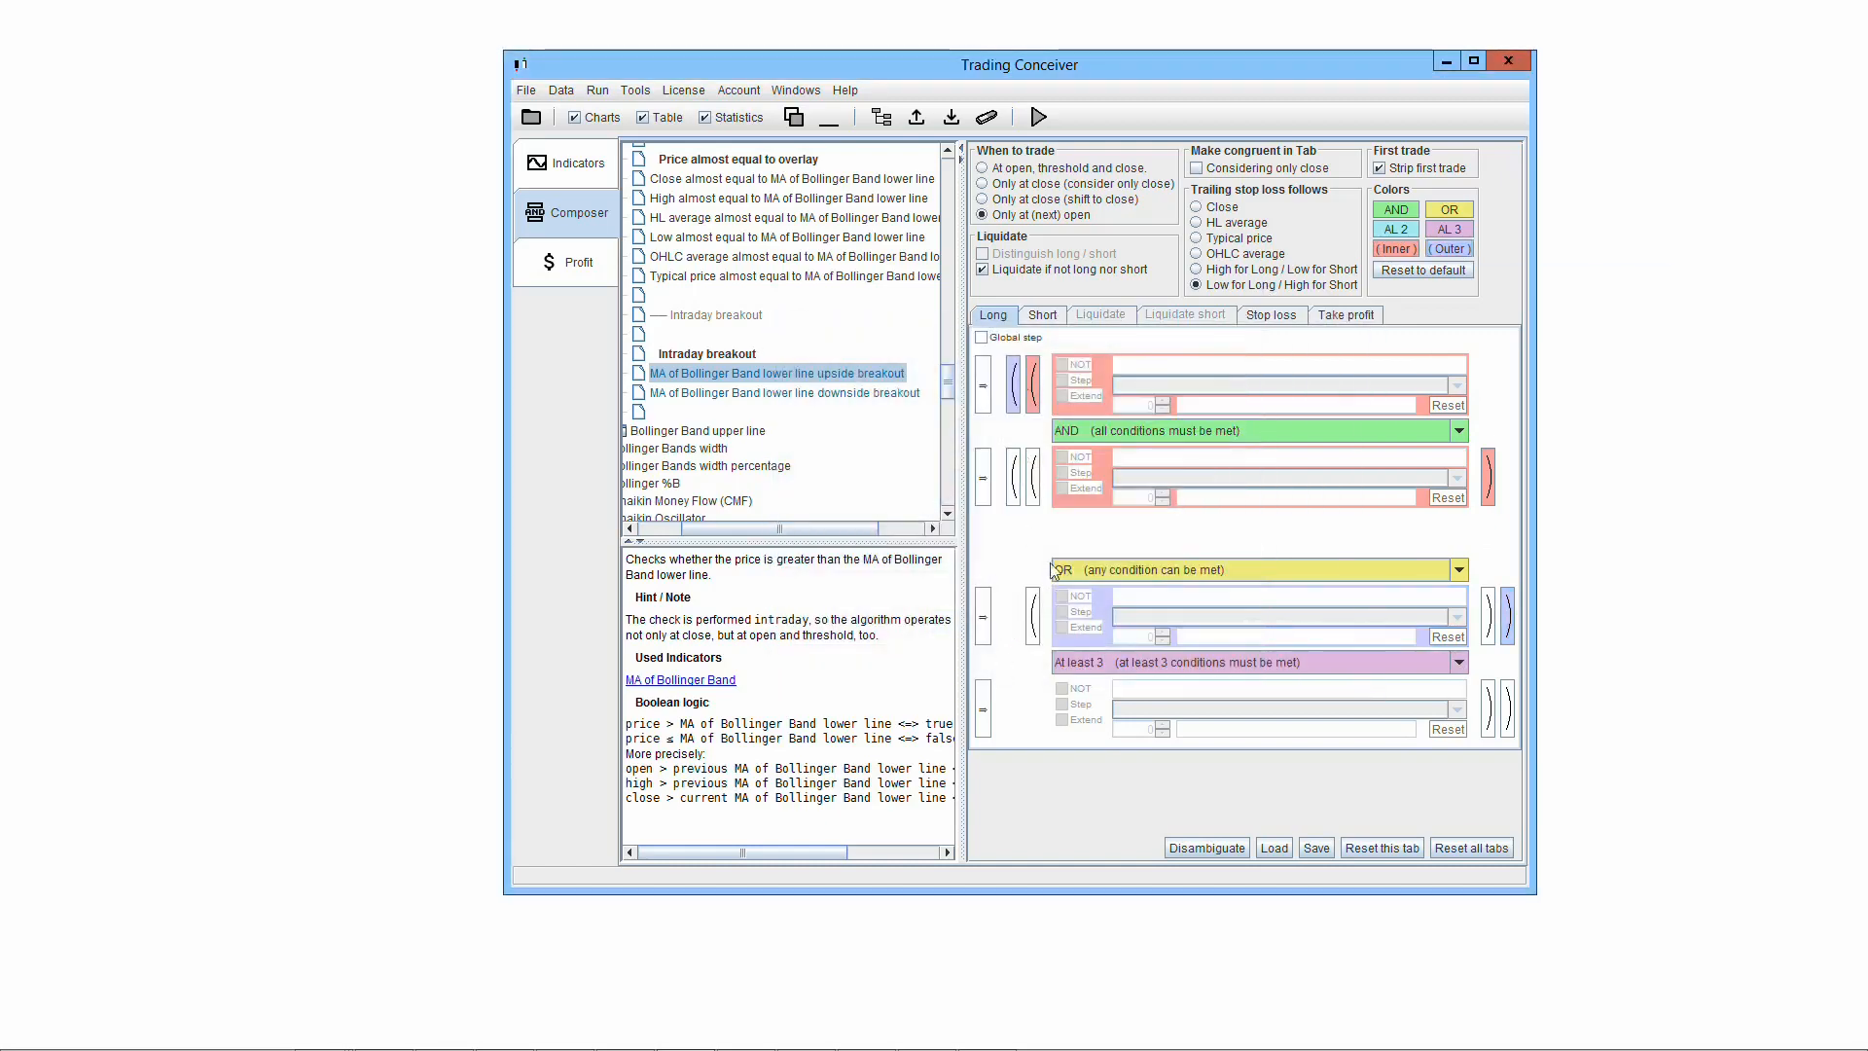
left_click(1460, 273)
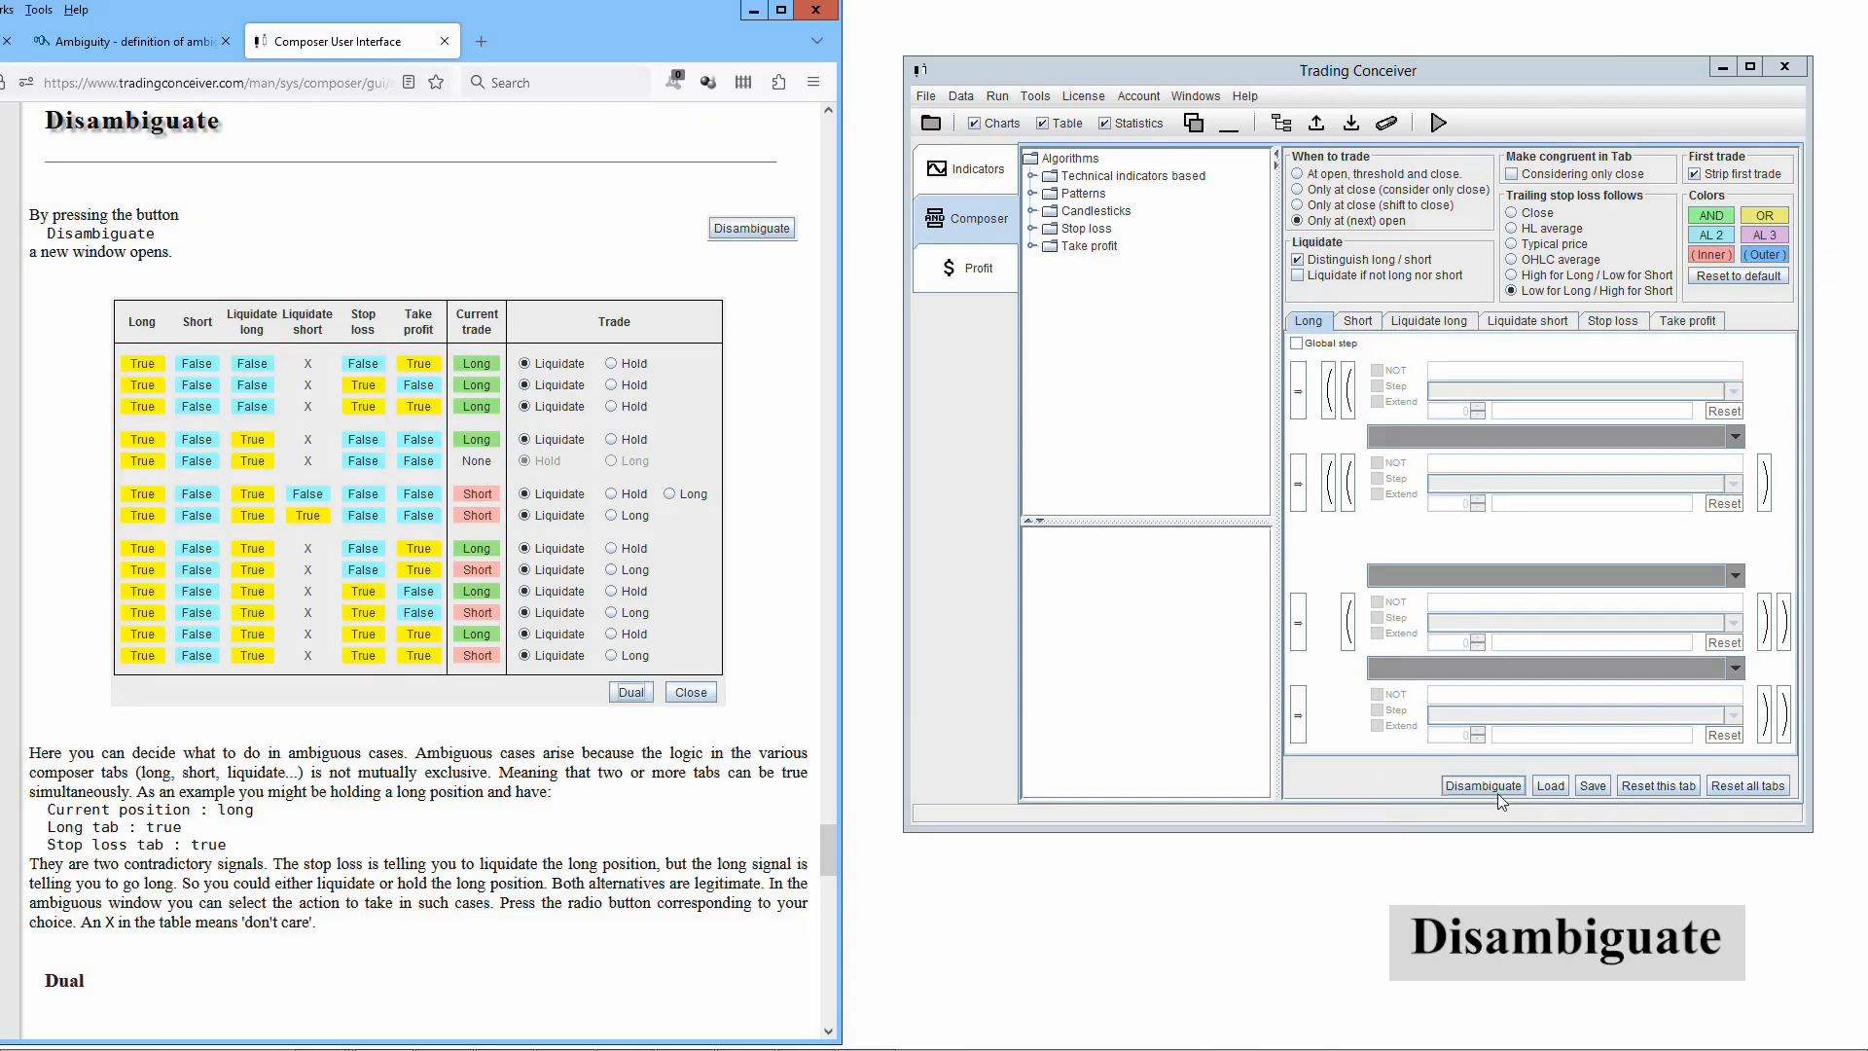
Open the ambiguous cases table beside the manual and examine the example of contradictory Long and Stop loss signals.
left_click(1488, 786)
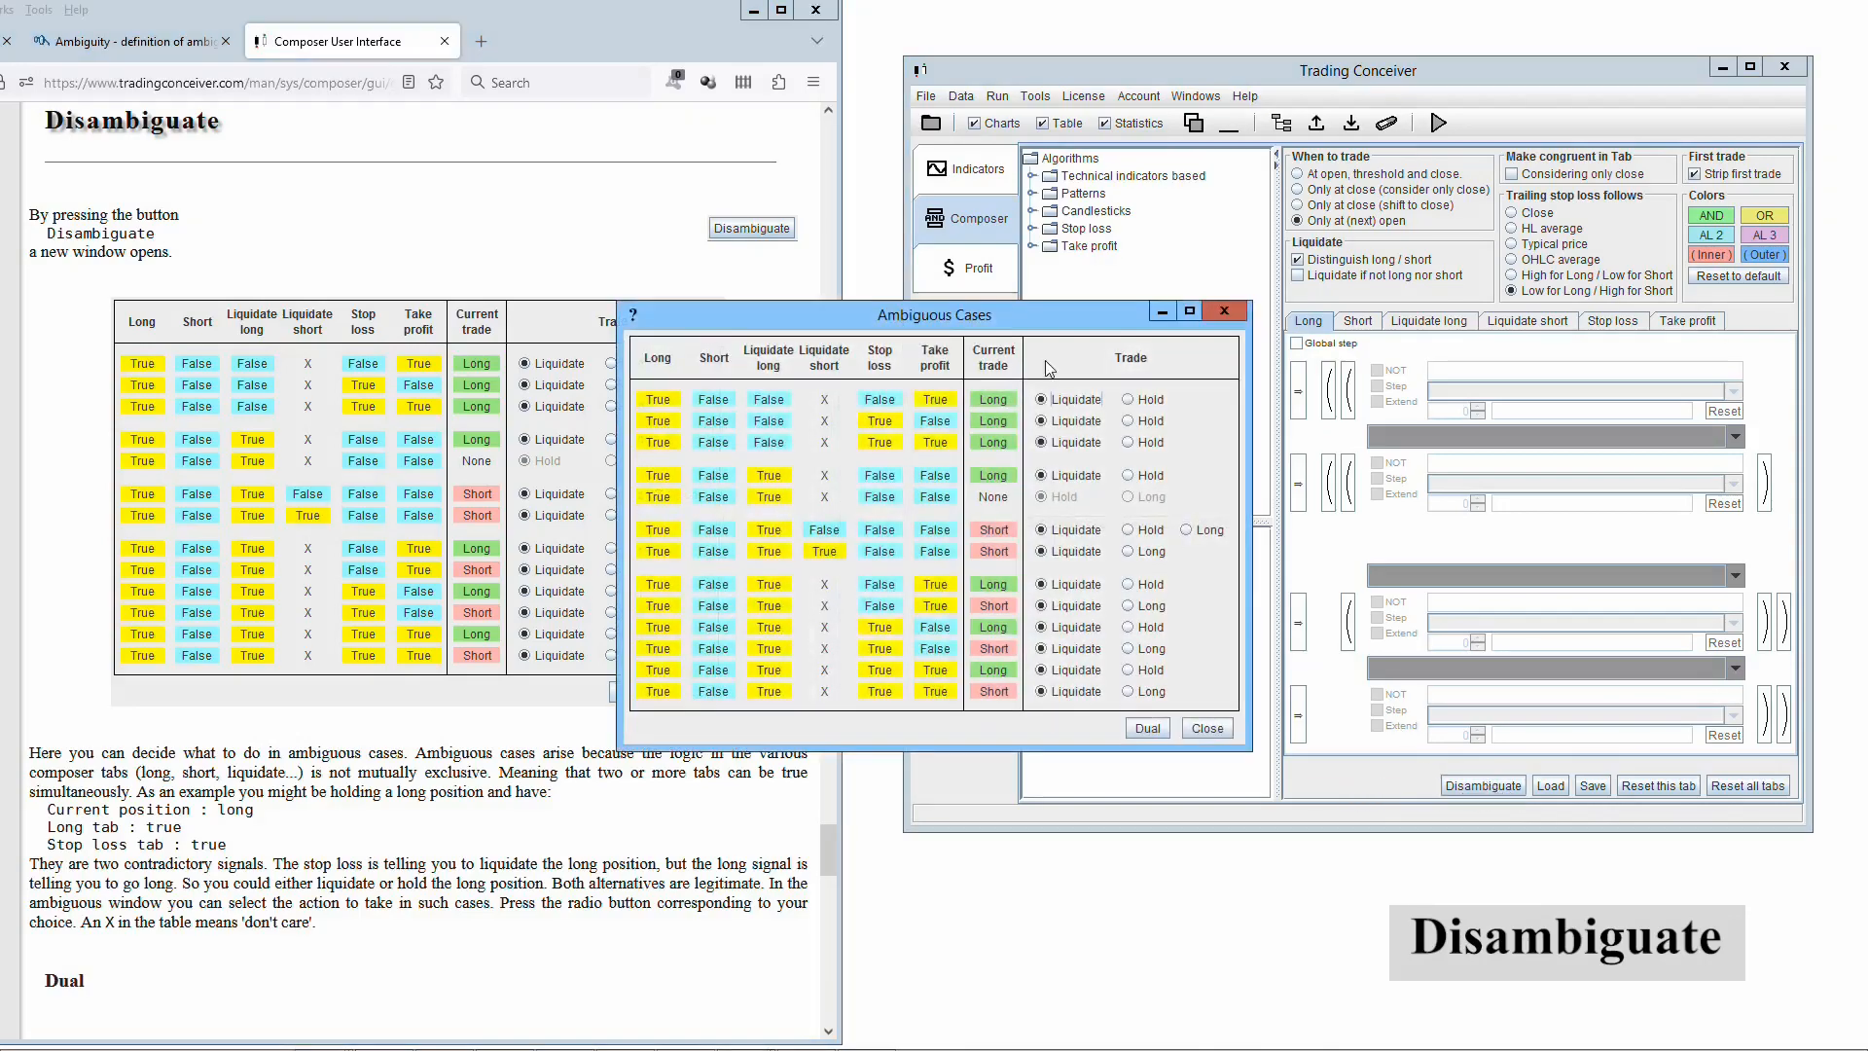
left_click_drag(1024, 319, 1257, 307)
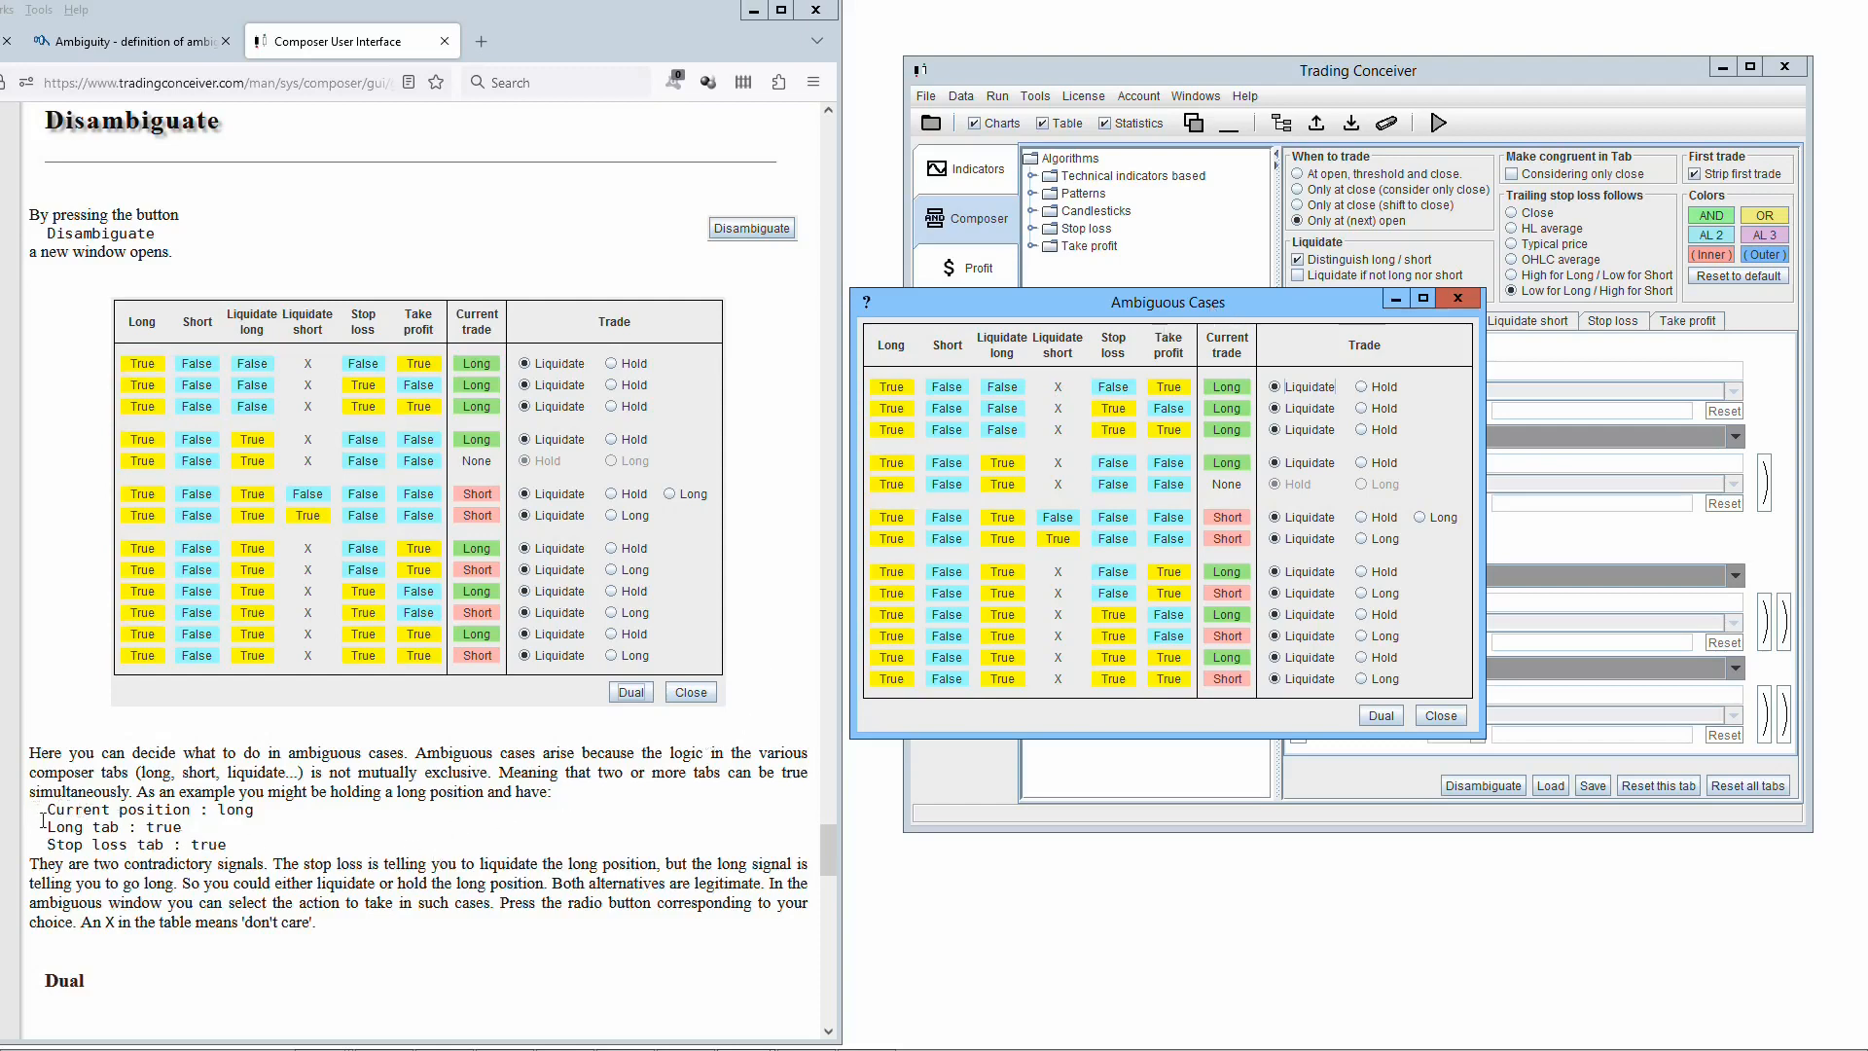
left_click_drag(48, 828, 185, 830)
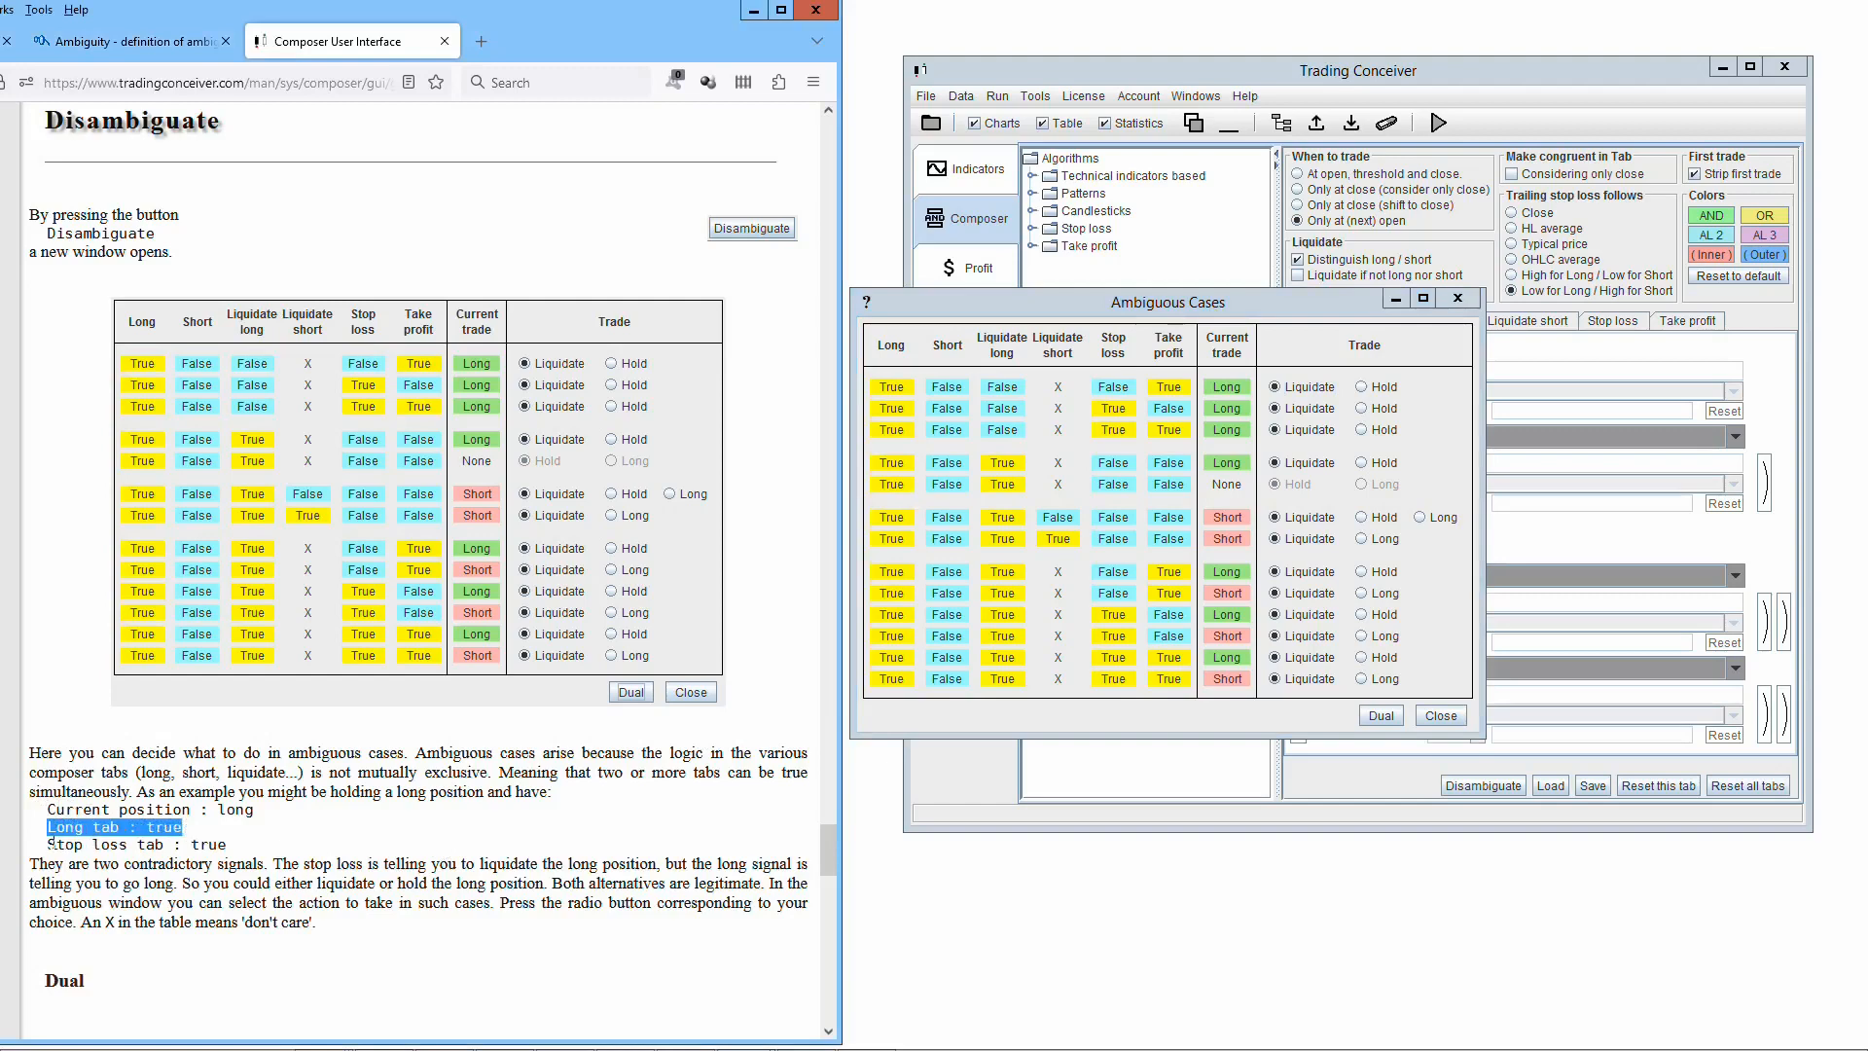
left_click(53, 842)
left_click_drag(50, 844, 249, 853)
left_click(255, 853)
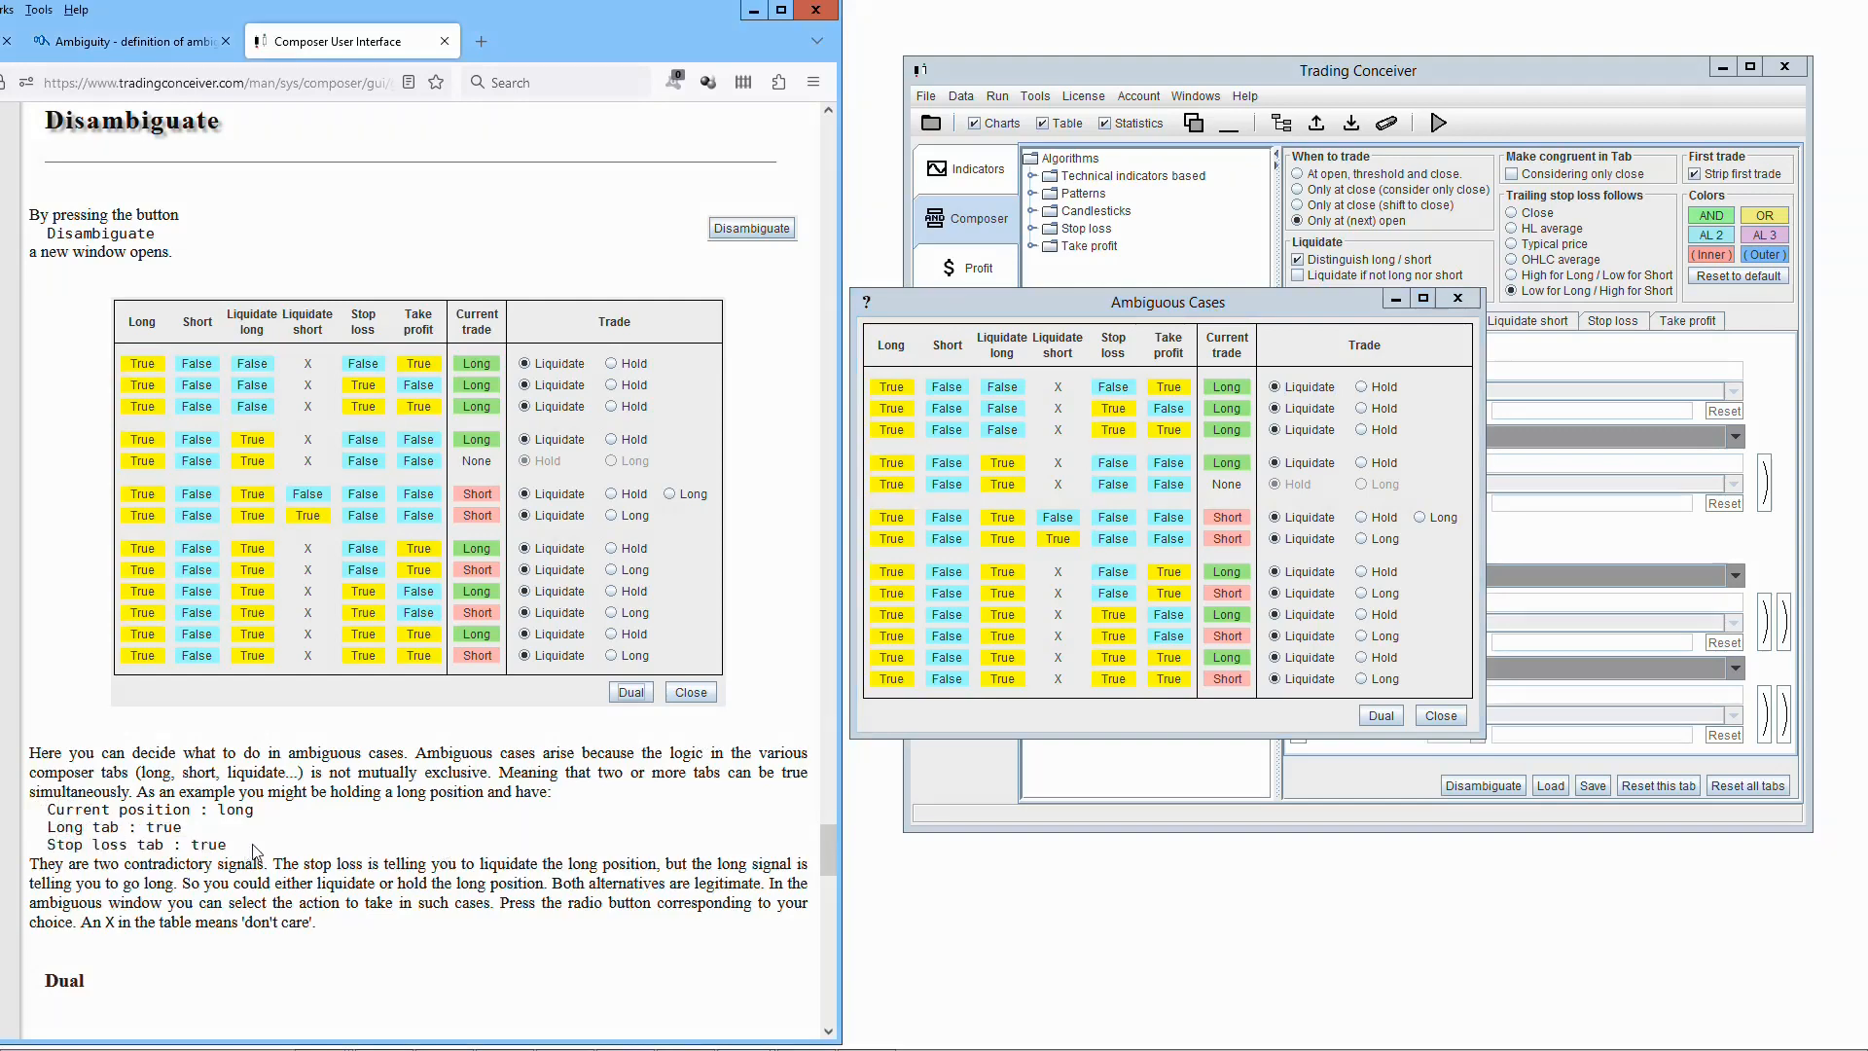
Try Hold for the ambiguous case where Long and Stop loss are true during a long trade.
left_click_drag(32, 809, 236, 844)
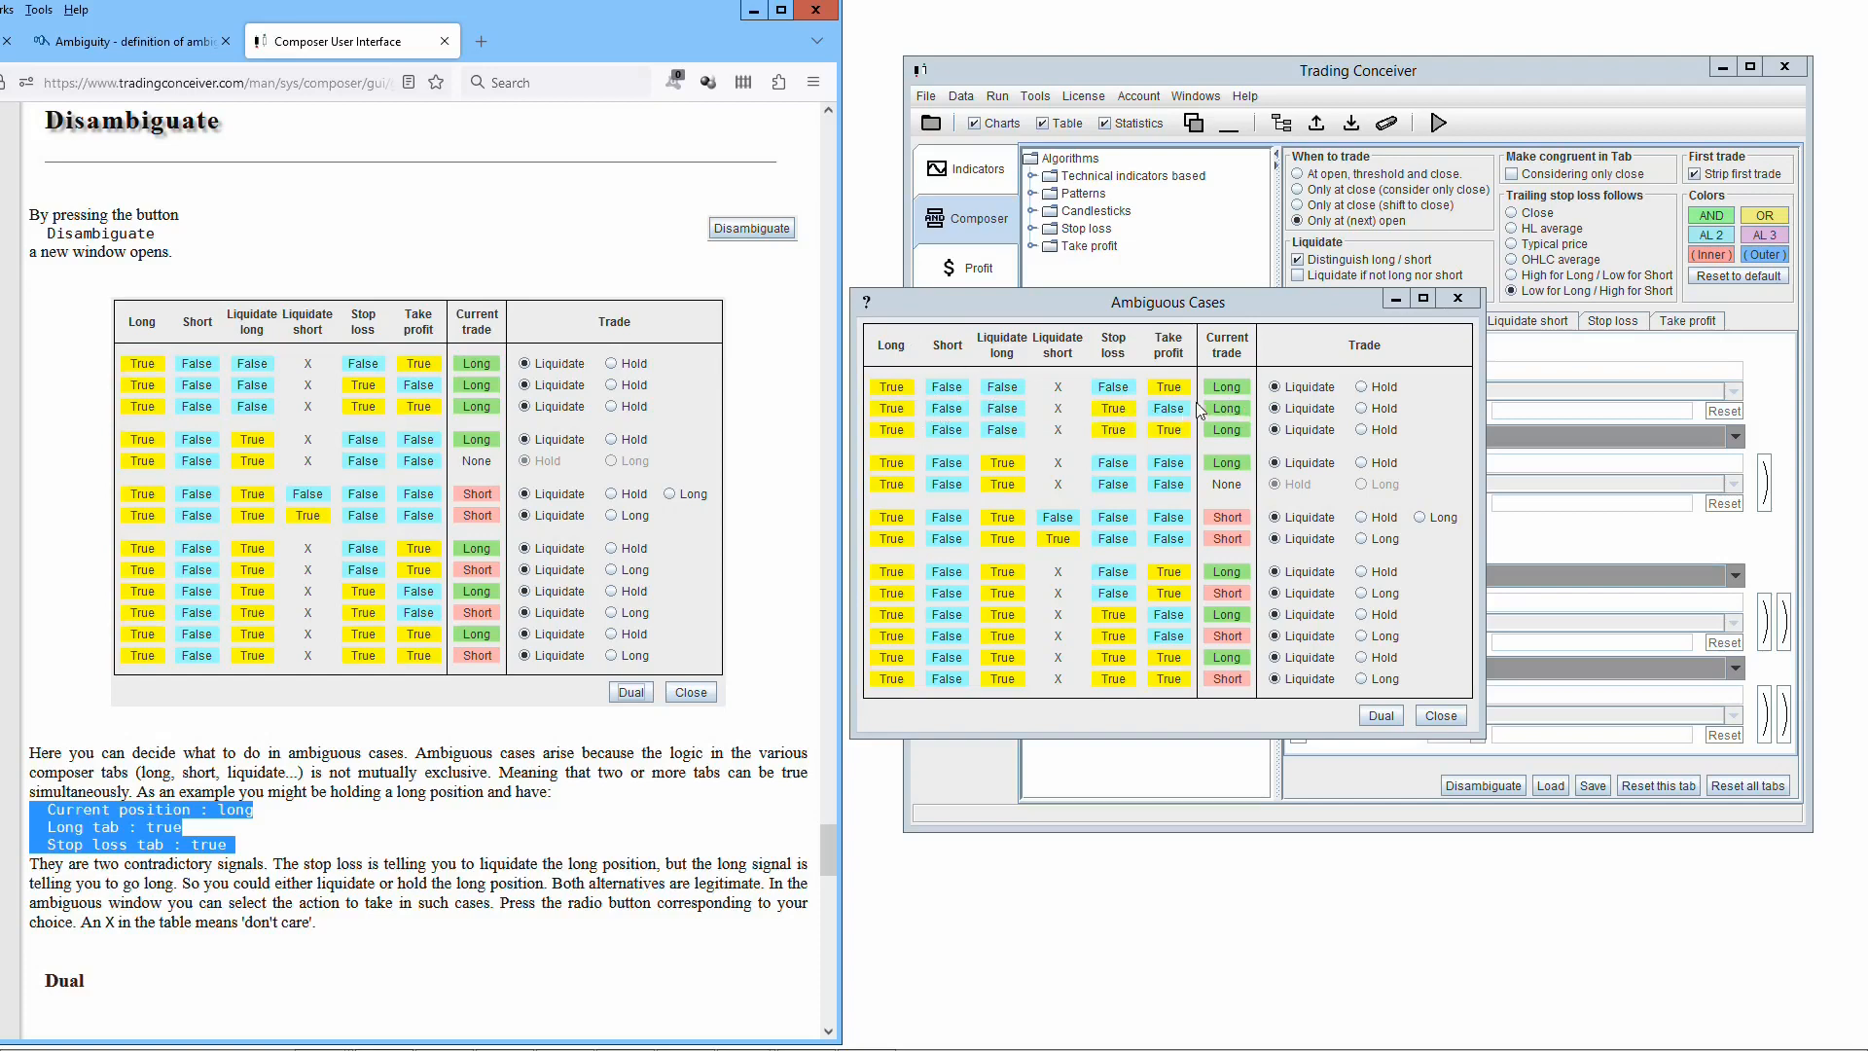
left_click(1353, 405)
left_click(1362, 408)
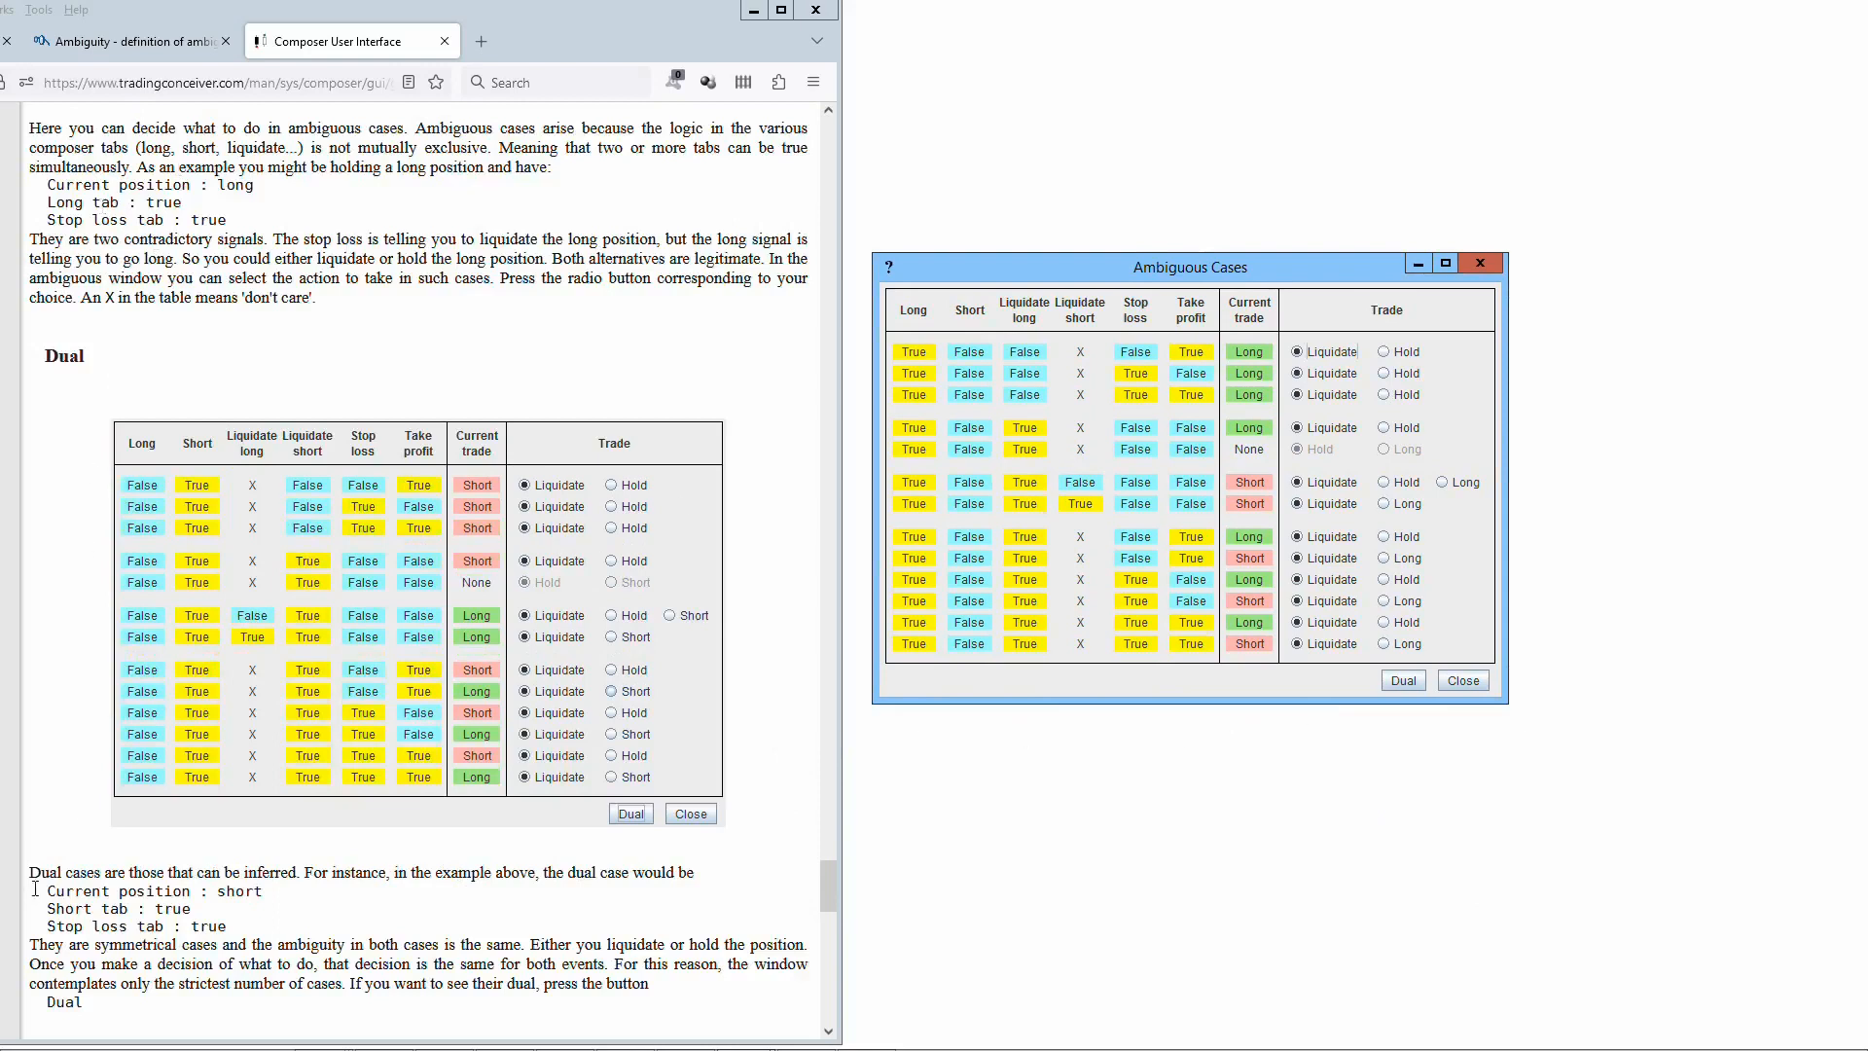
Examine the manual's dual example, show the dual ambiguous cases, and choose Liquidate for Short and Stop loss true during a short trade.
left_click_drag(32, 890, 260, 896)
left_click_drag(39, 908, 197, 907)
left_click_drag(46, 926, 238, 930)
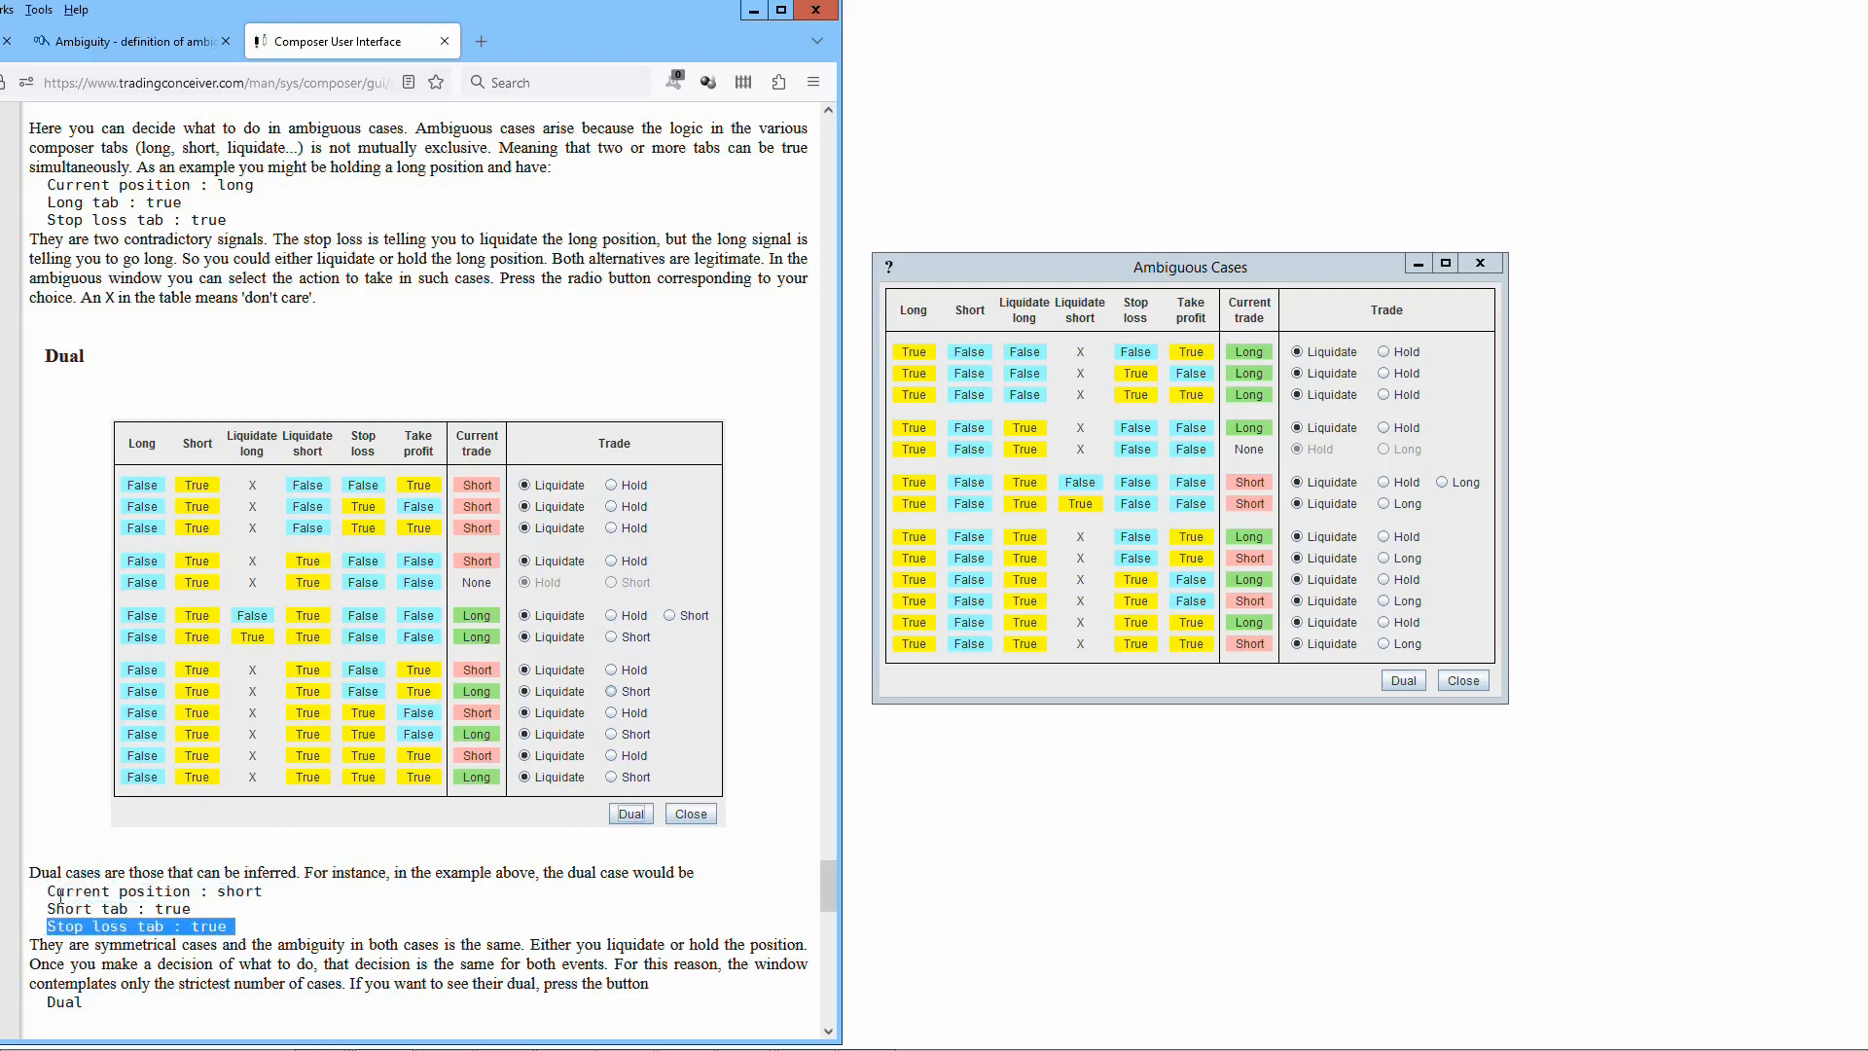
left_click_drag(30, 888, 248, 937)
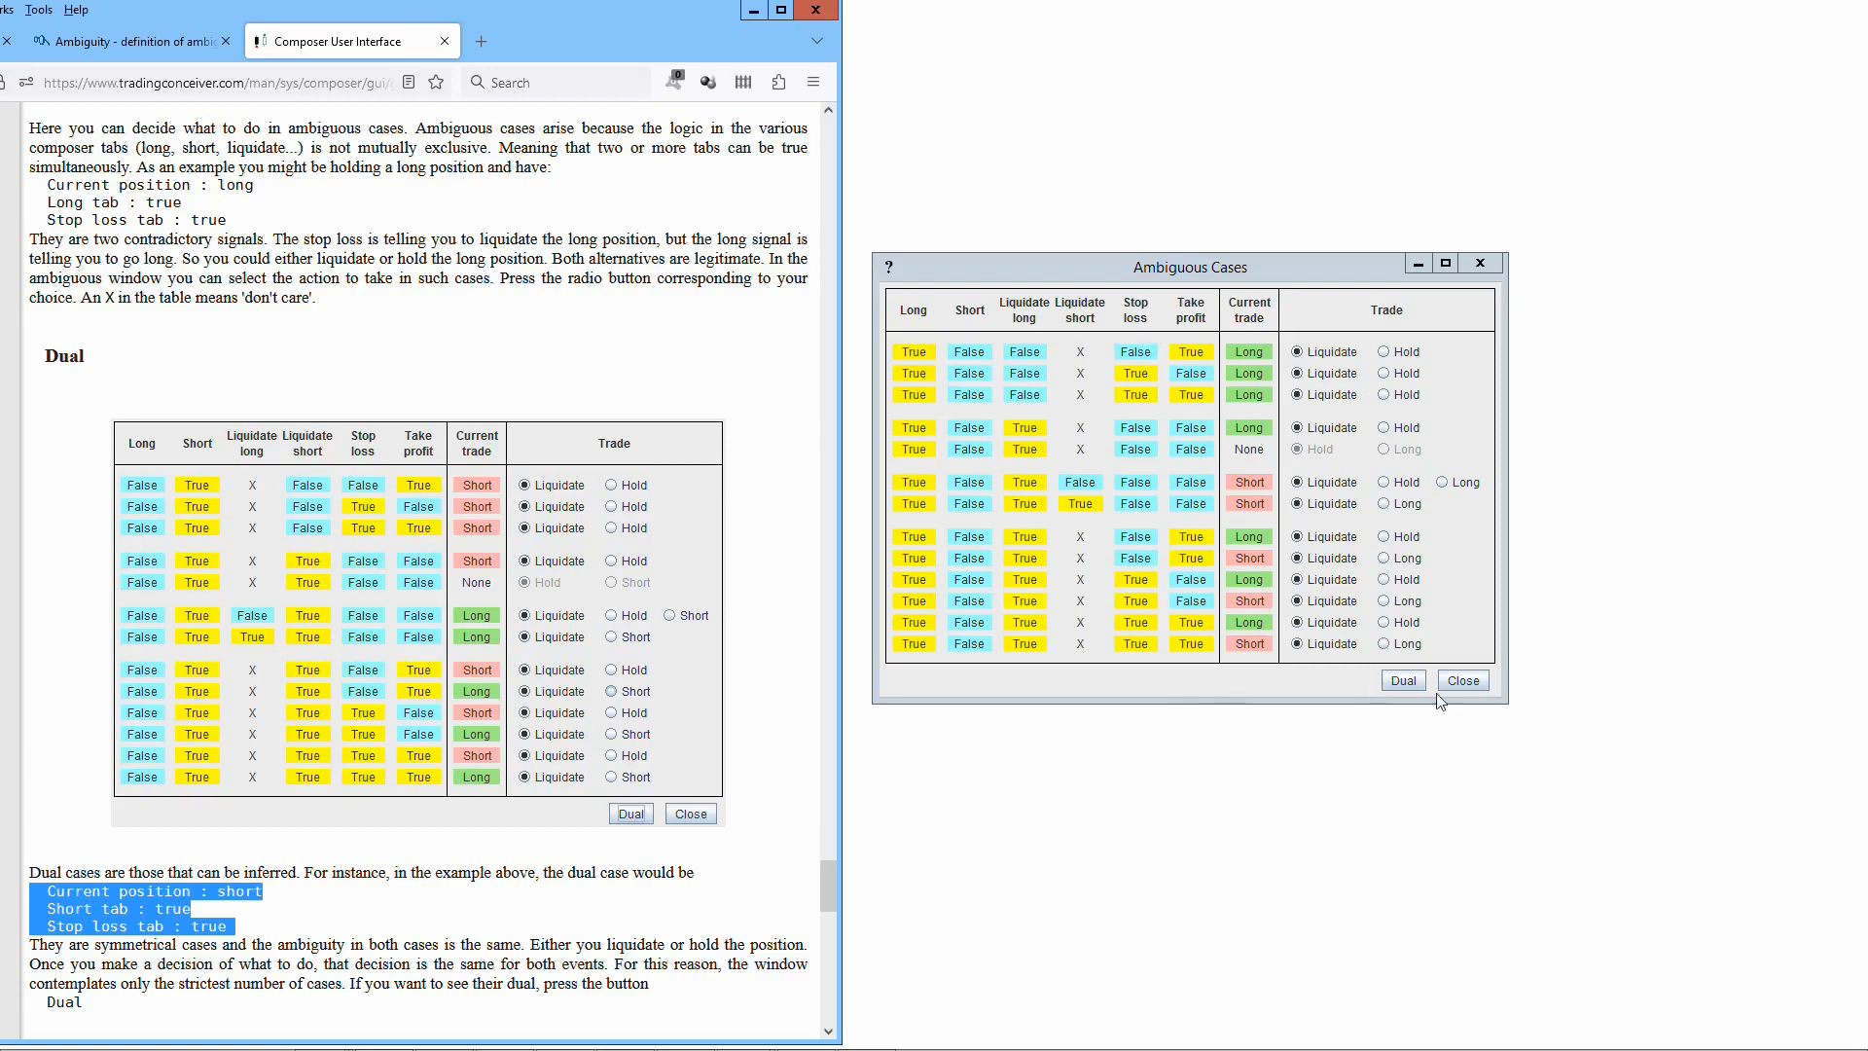
left_click(1405, 682)
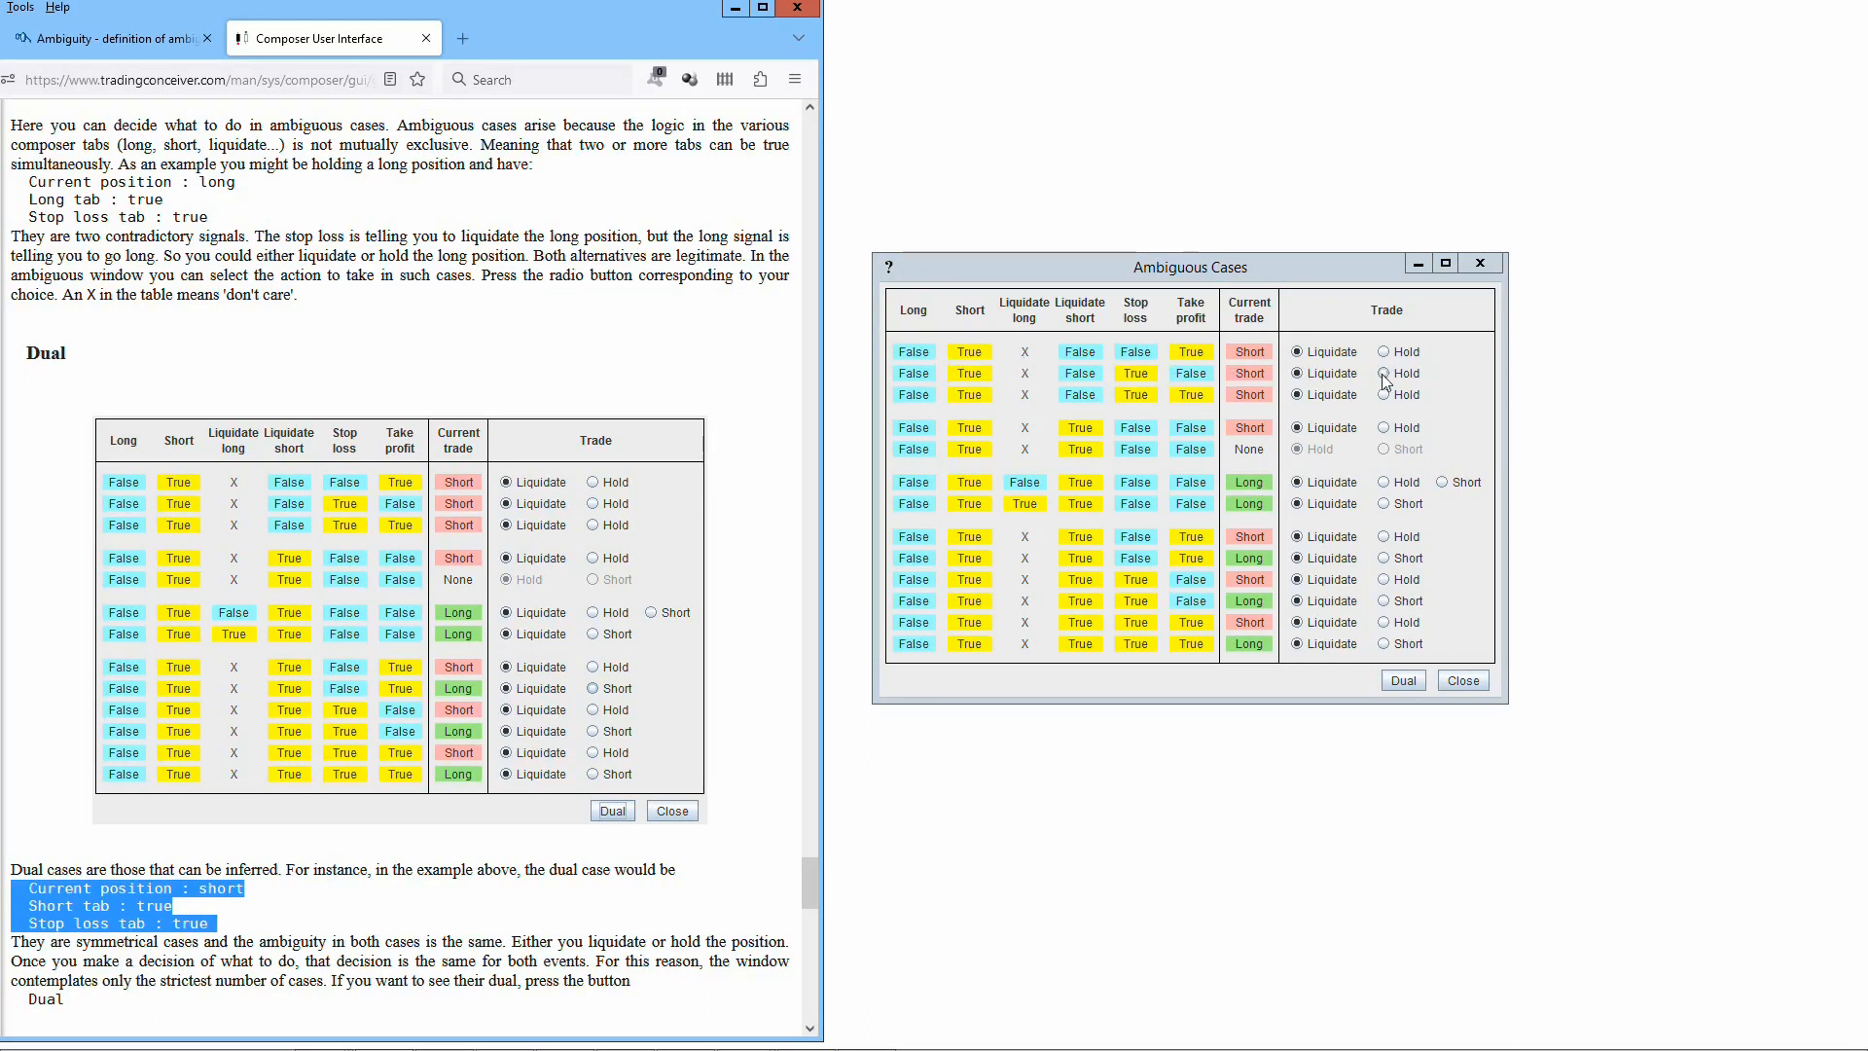
left_click(1295, 376)
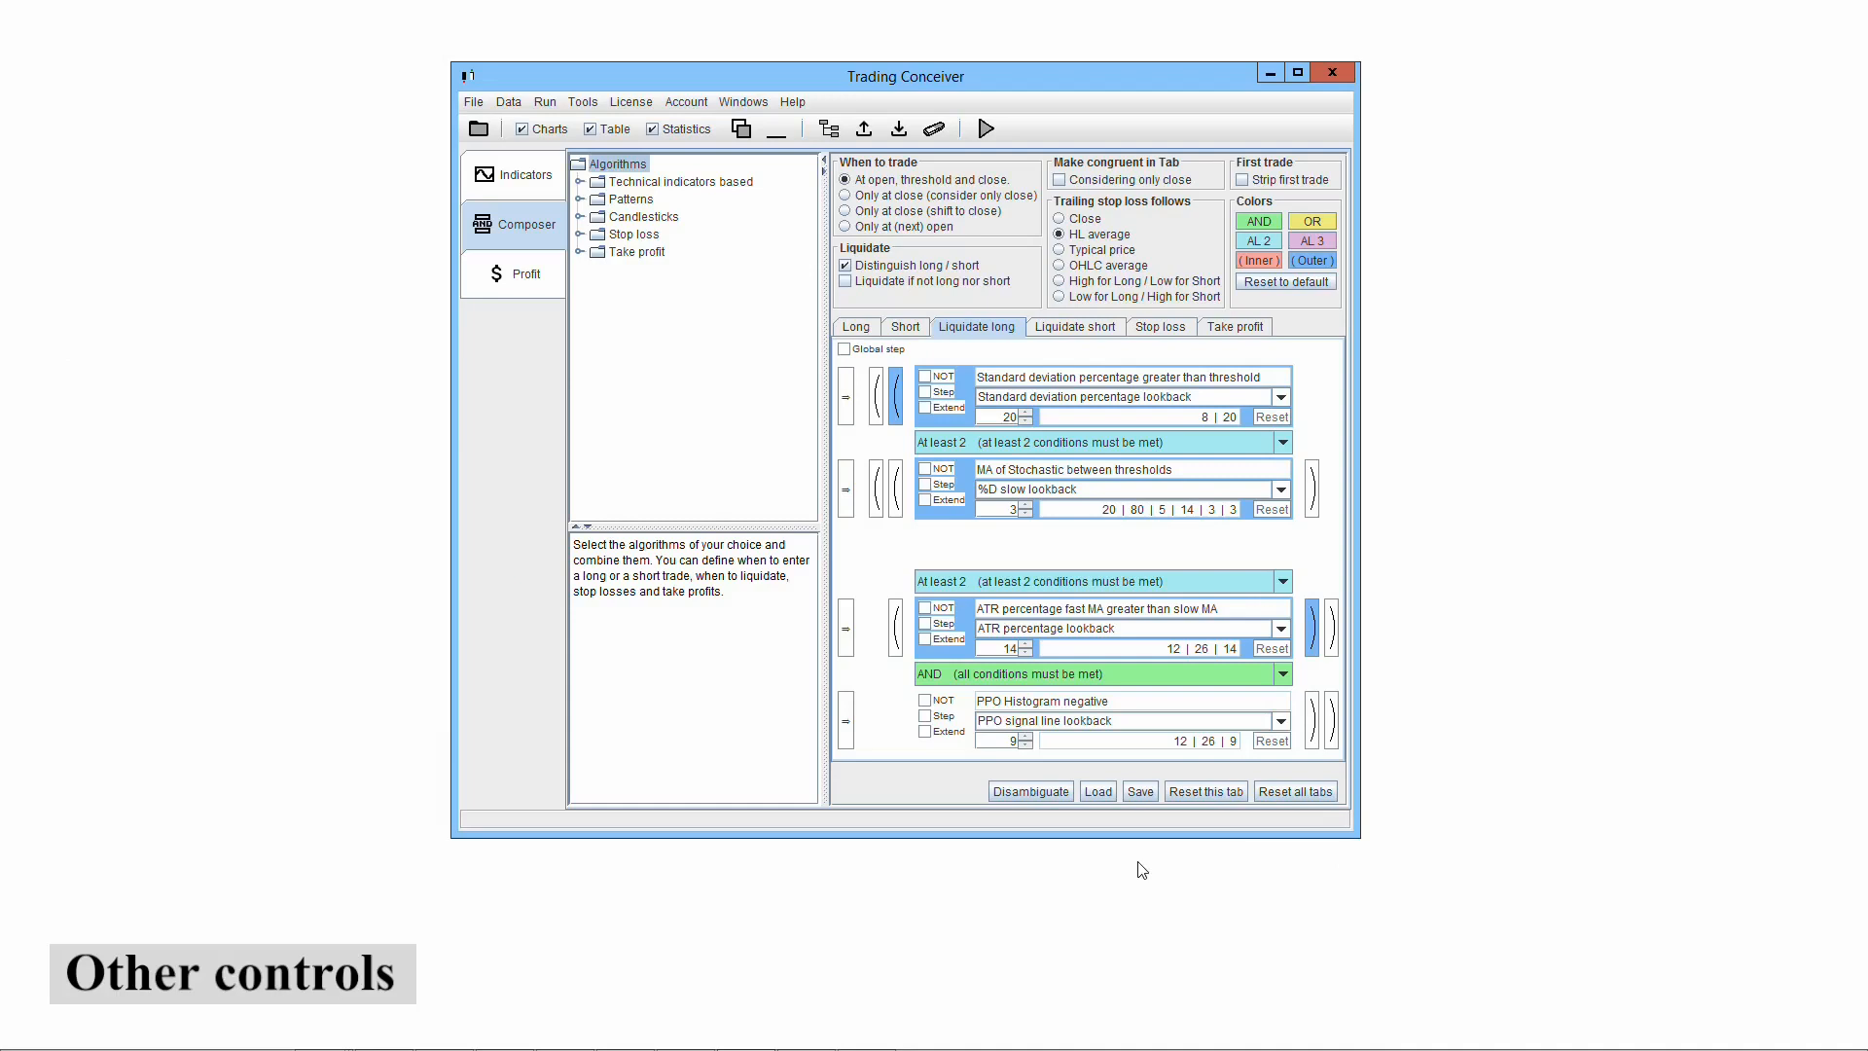
left_click(1139, 792)
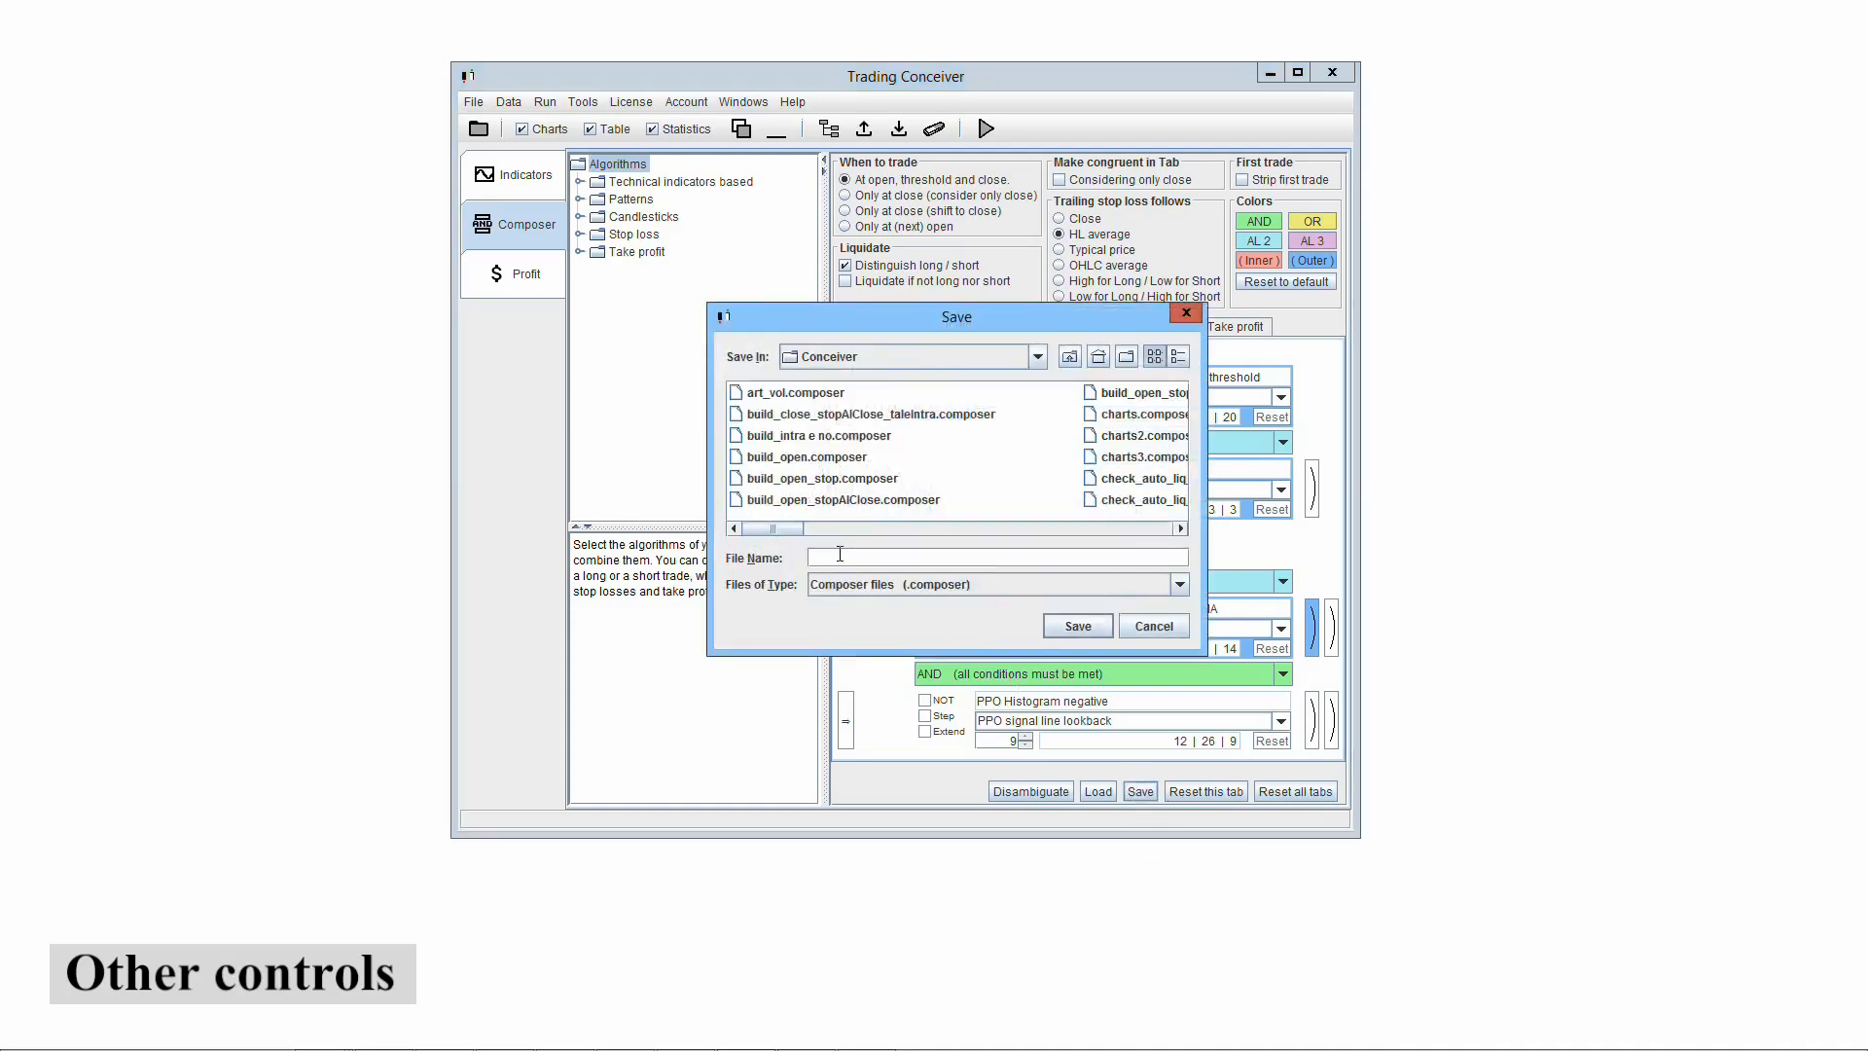
type("myConf")
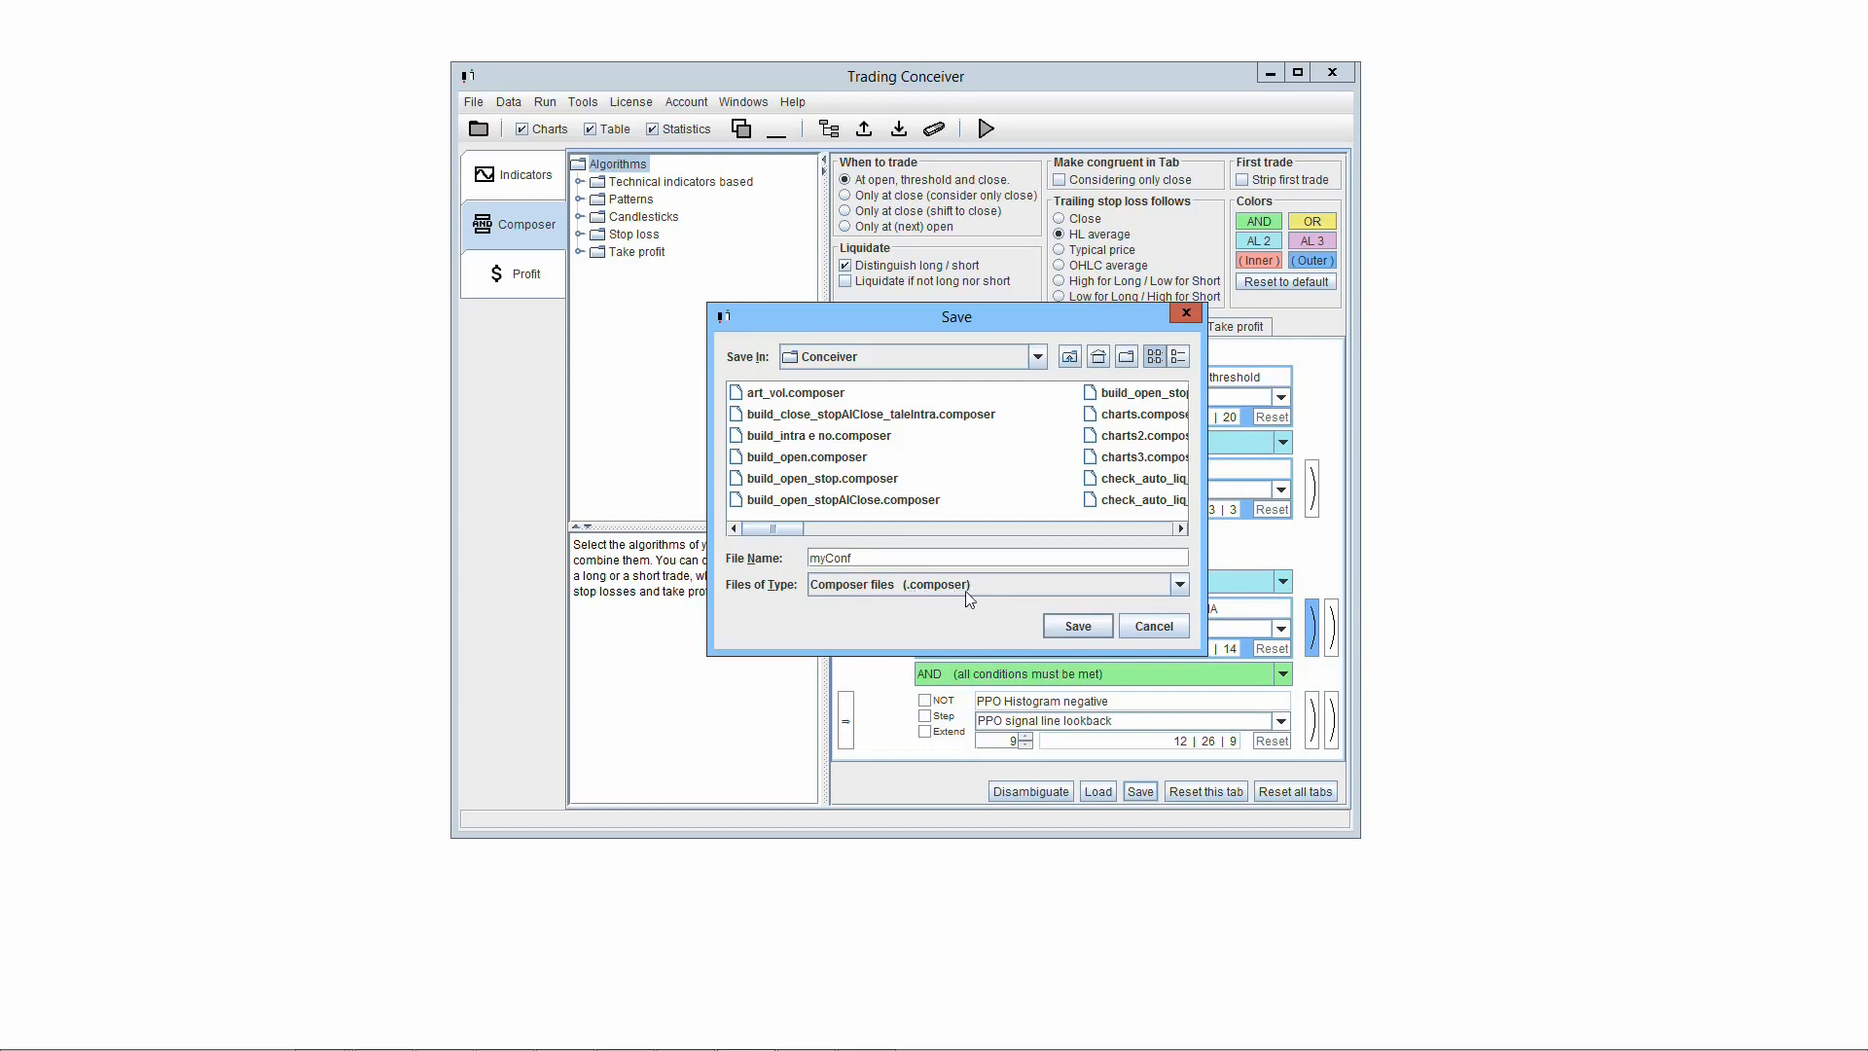
left_click(1155, 623)
Examine the file extensions used for saving configurations in the program options, leaving them without applying changes.
left_click(598, 132)
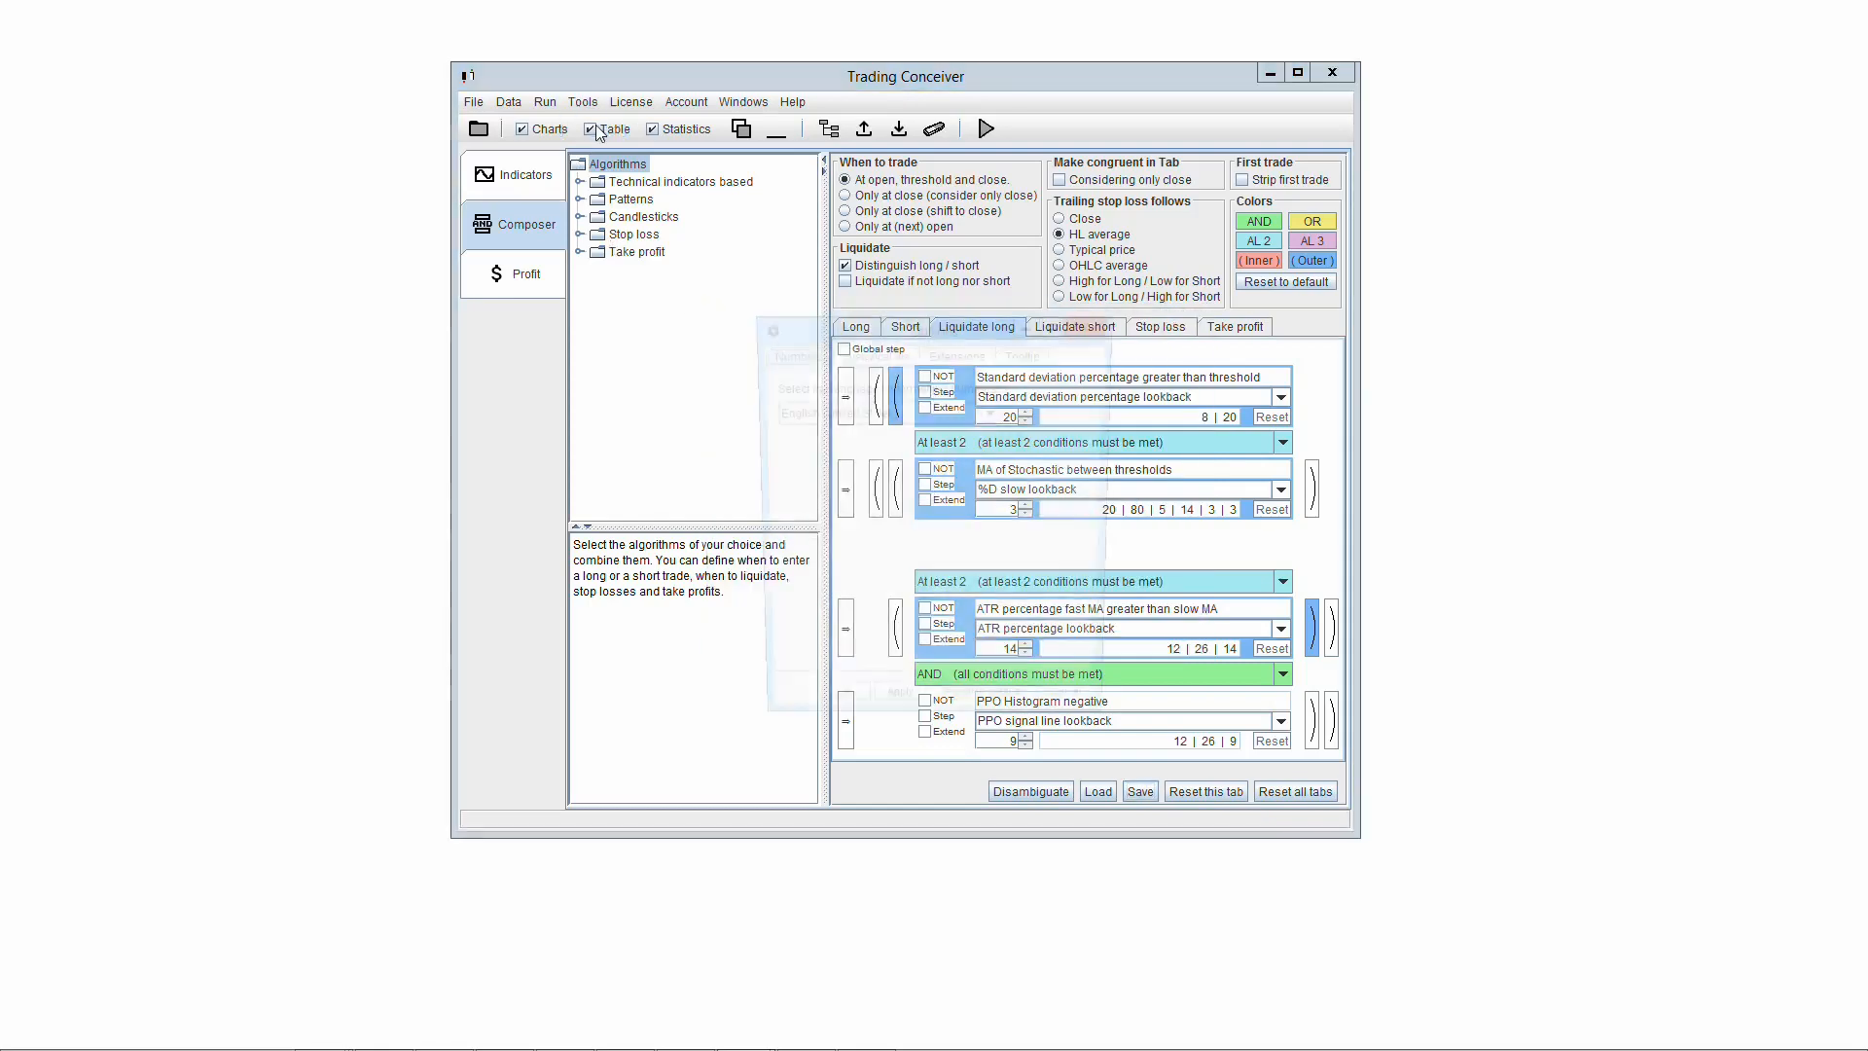
left_click(957, 353)
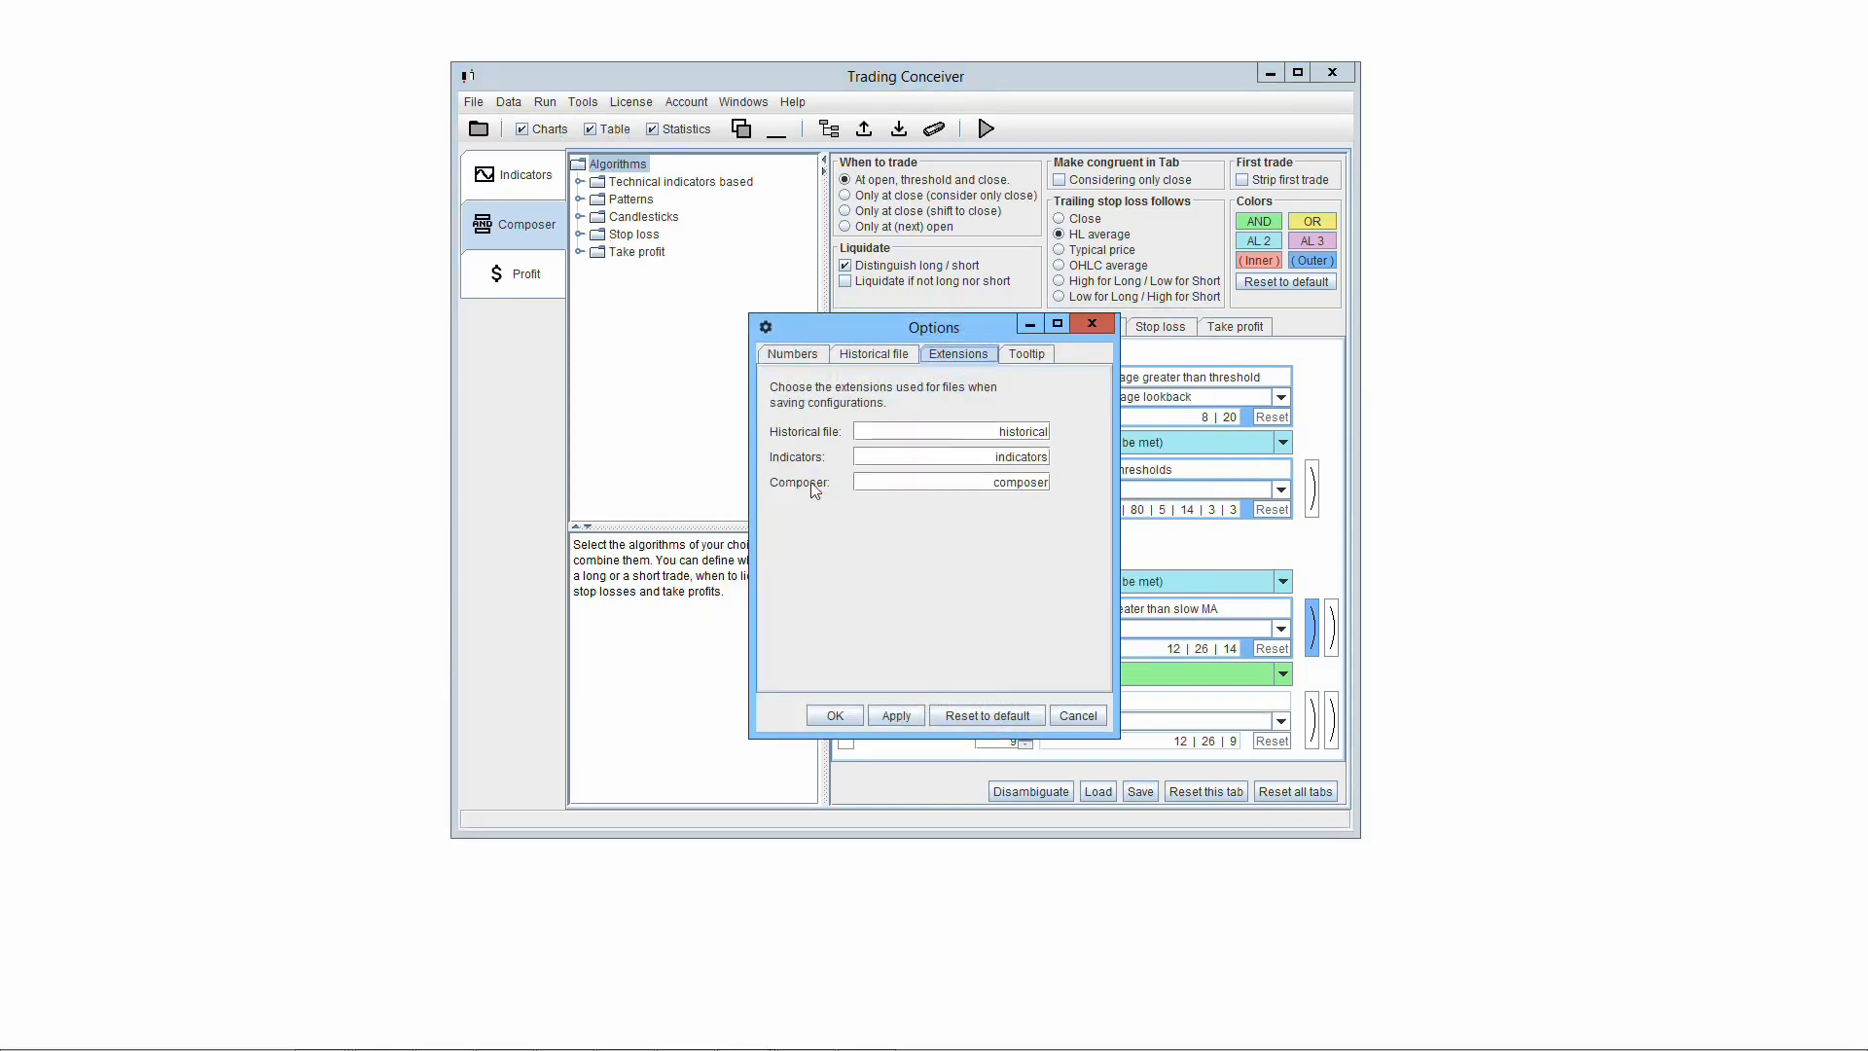
left_click(1074, 716)
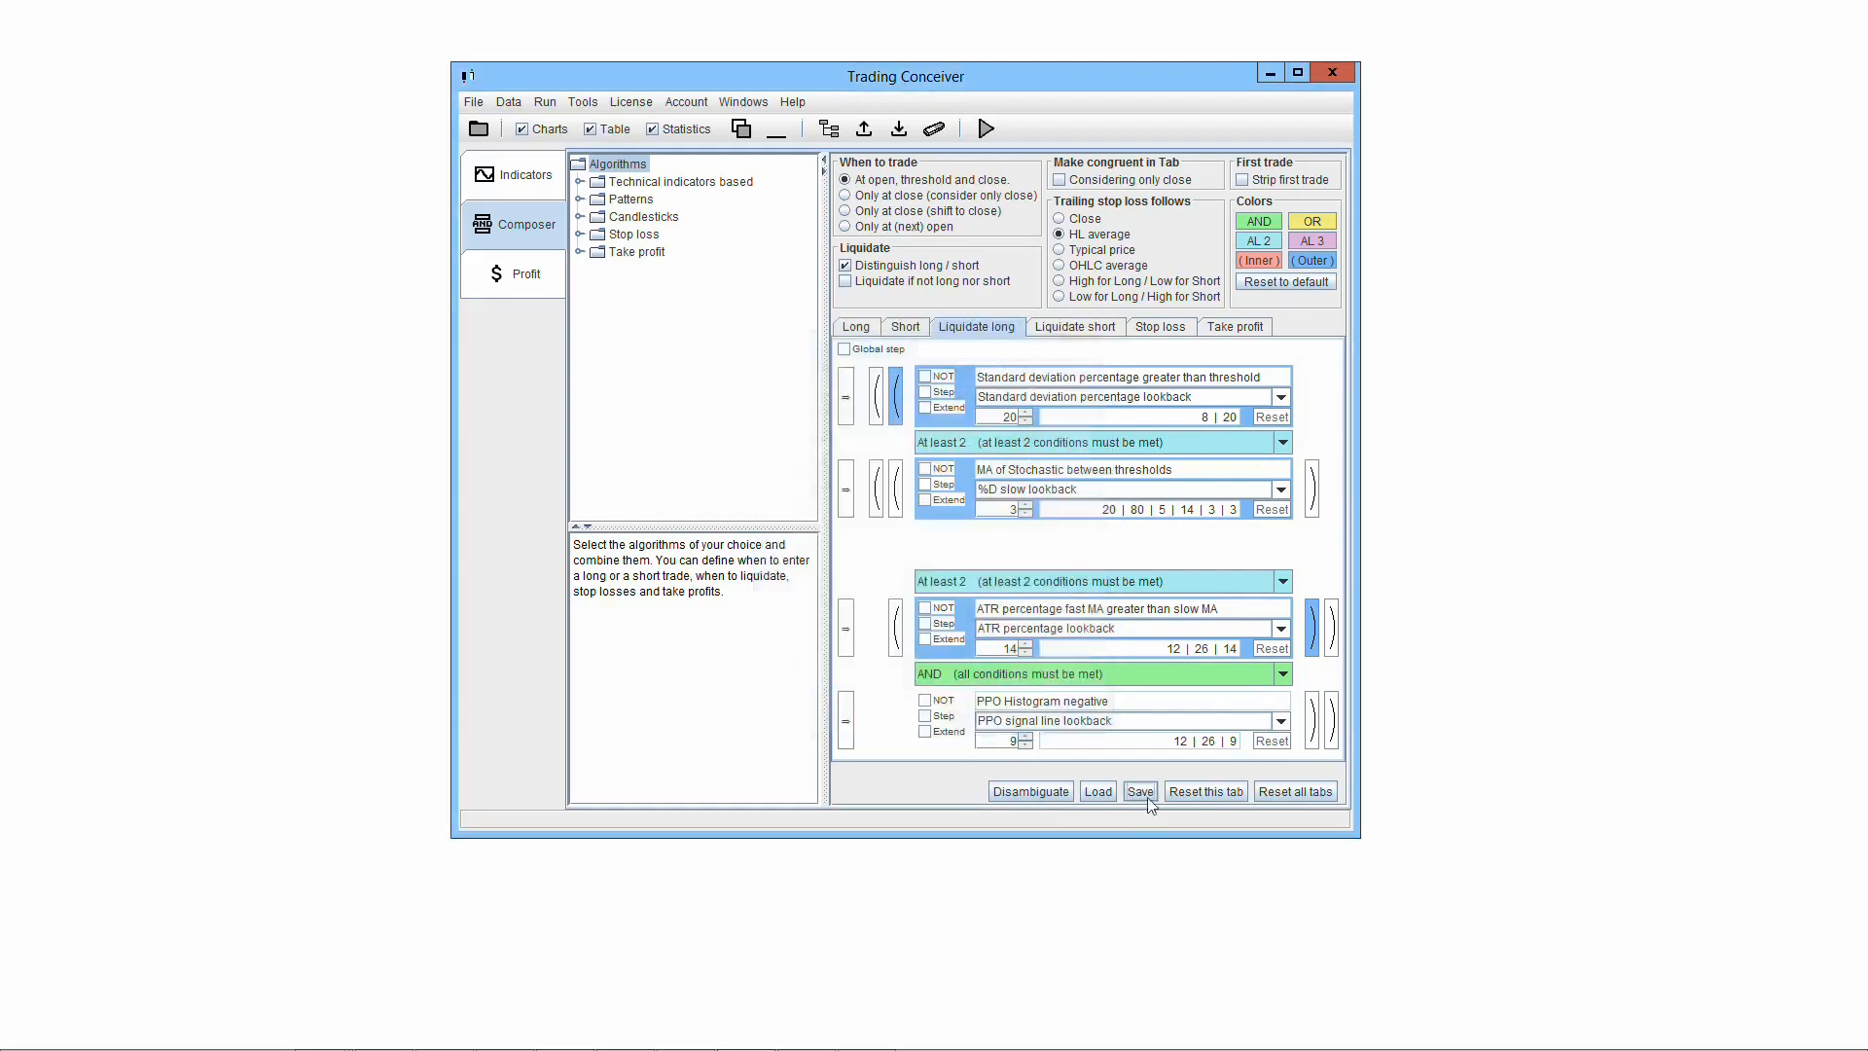
Save the Composer panel's configuration as myConf in the Conceiver folder, with the file type filter set to All Files.
left_click(1140, 791)
type("myConf")
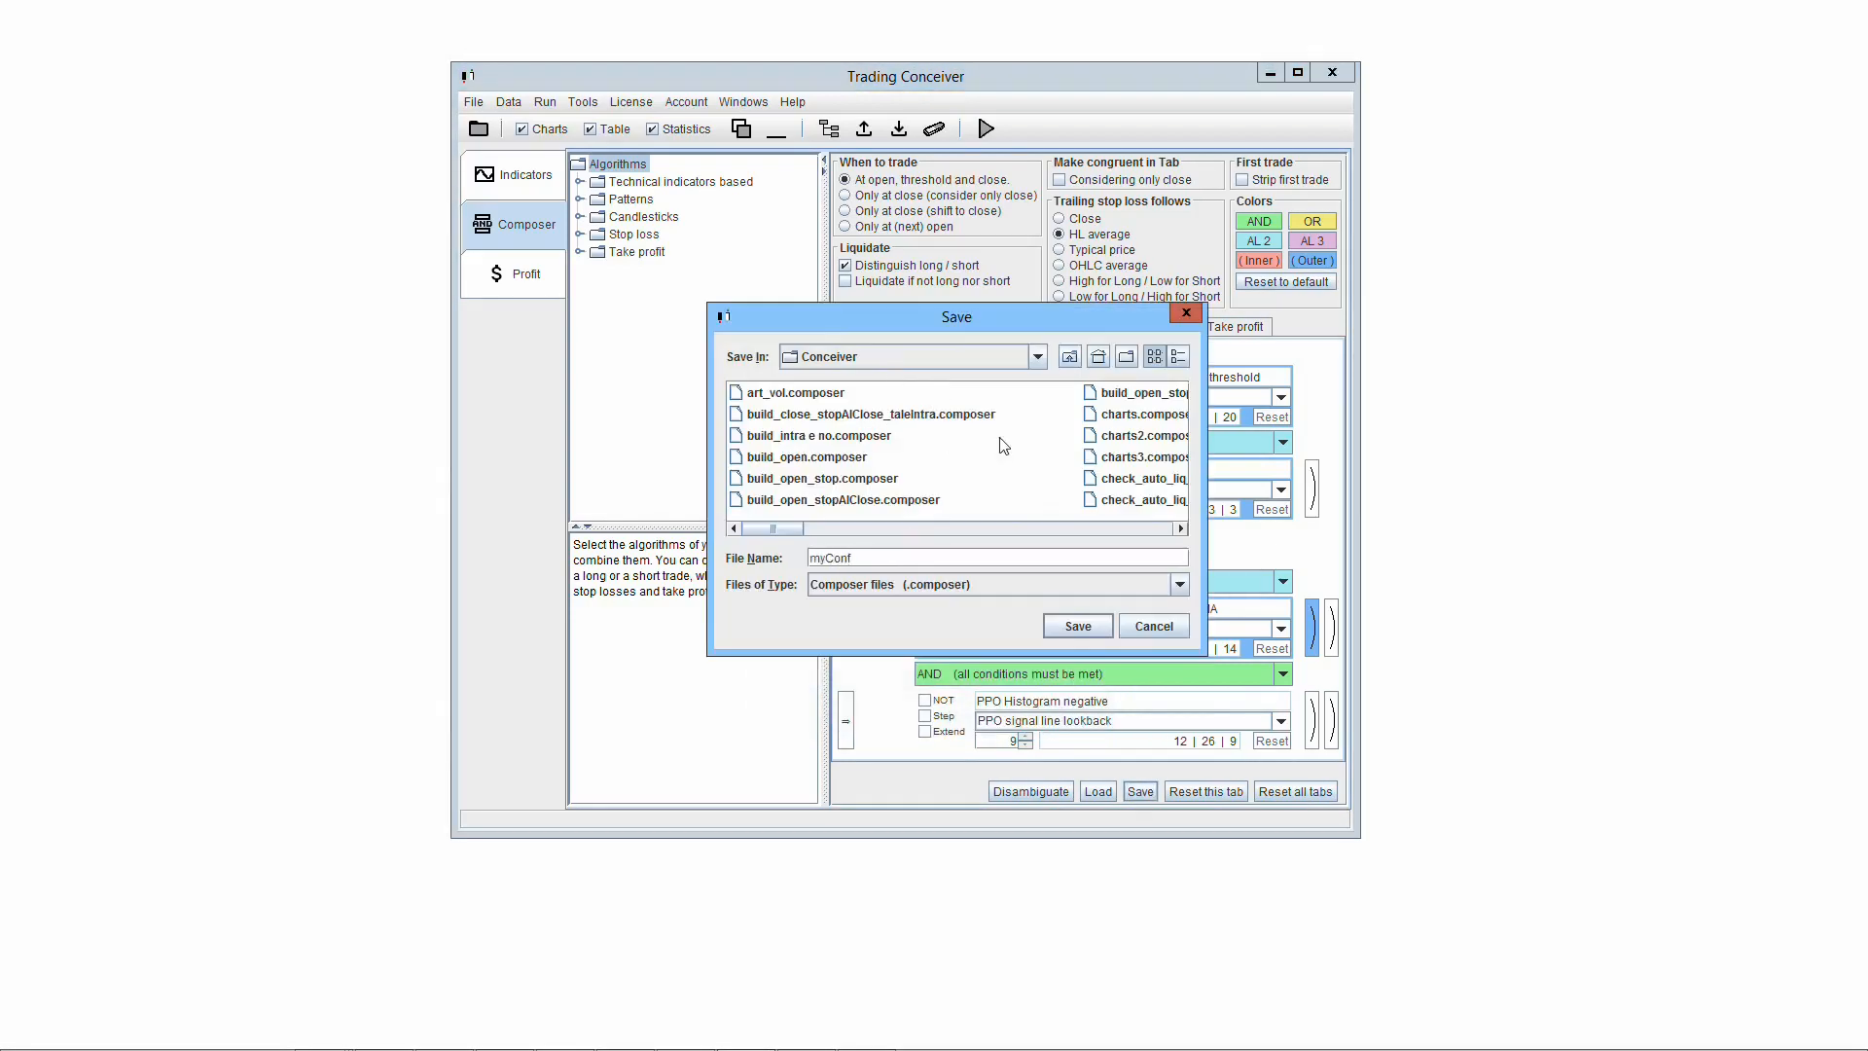
mouse_move(786, 530)
left_mouse_down()
mouse_move(1058, 530)
mouse_move(755, 533)
left_mouse_up()
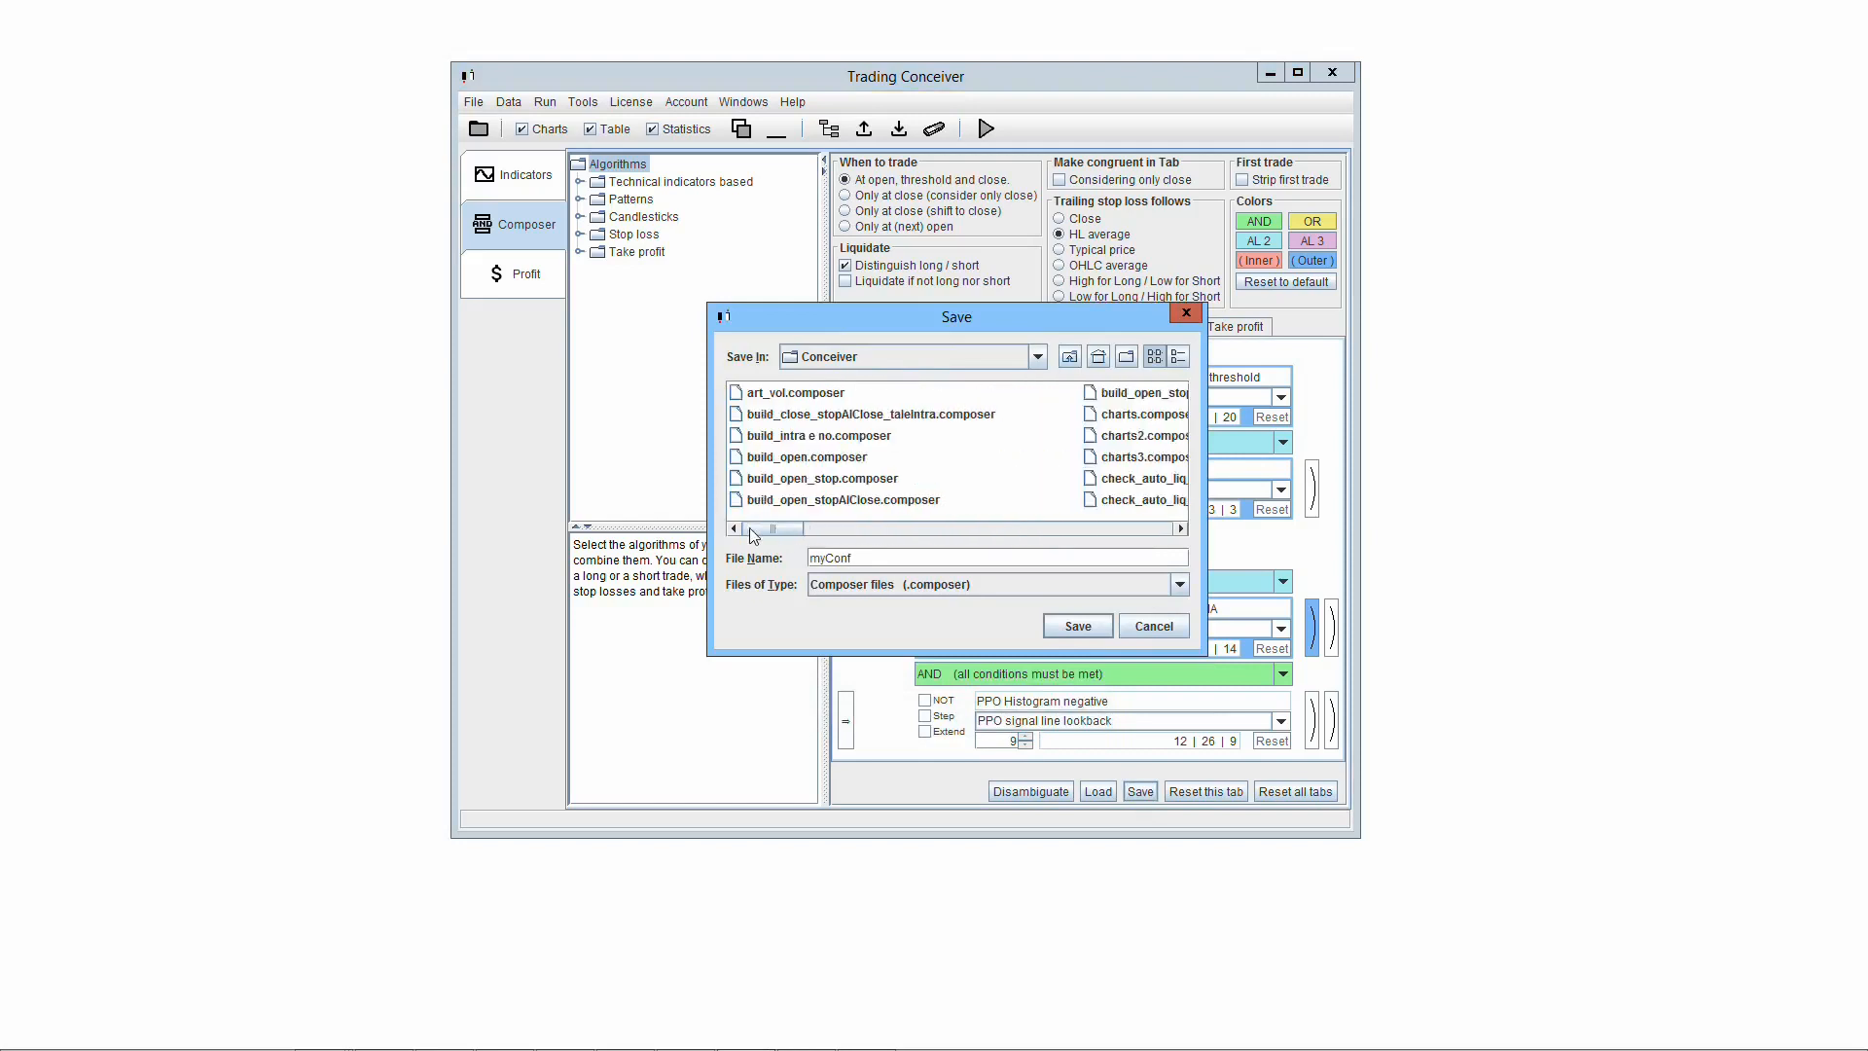
left_click(1179, 584)
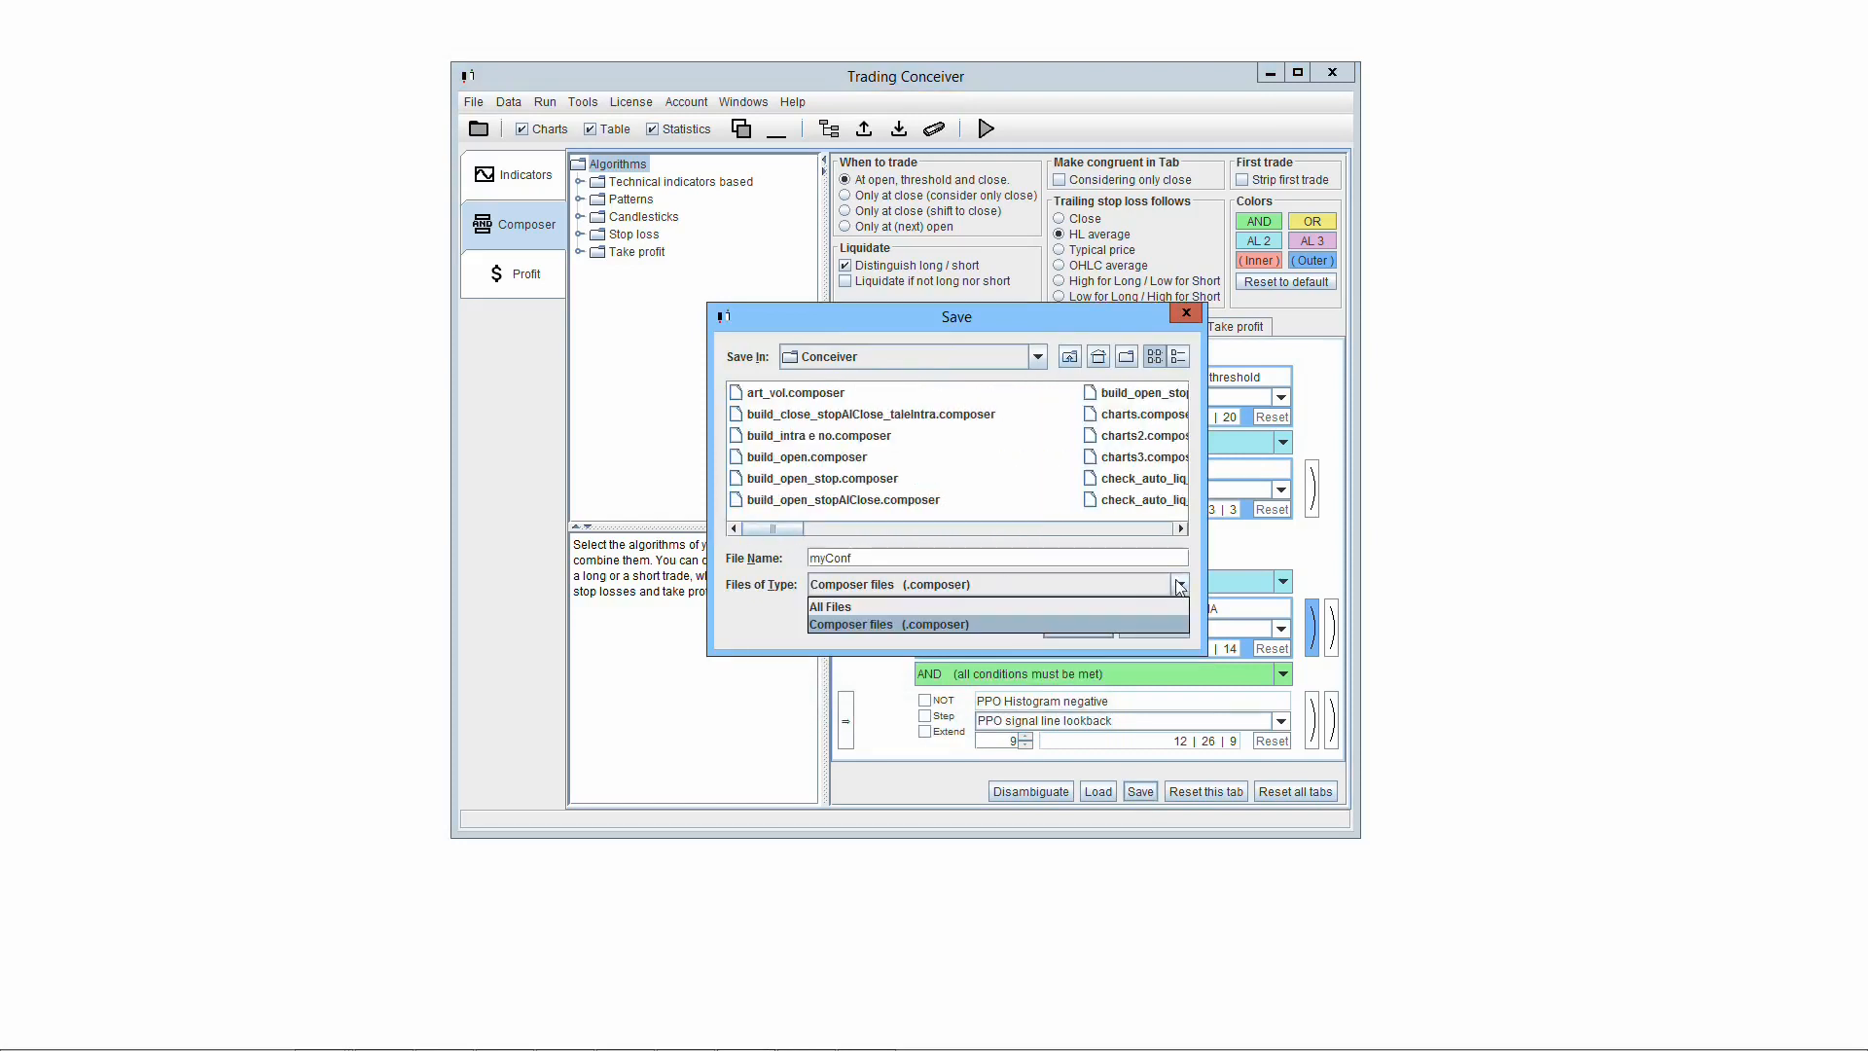
left_click(854, 606)
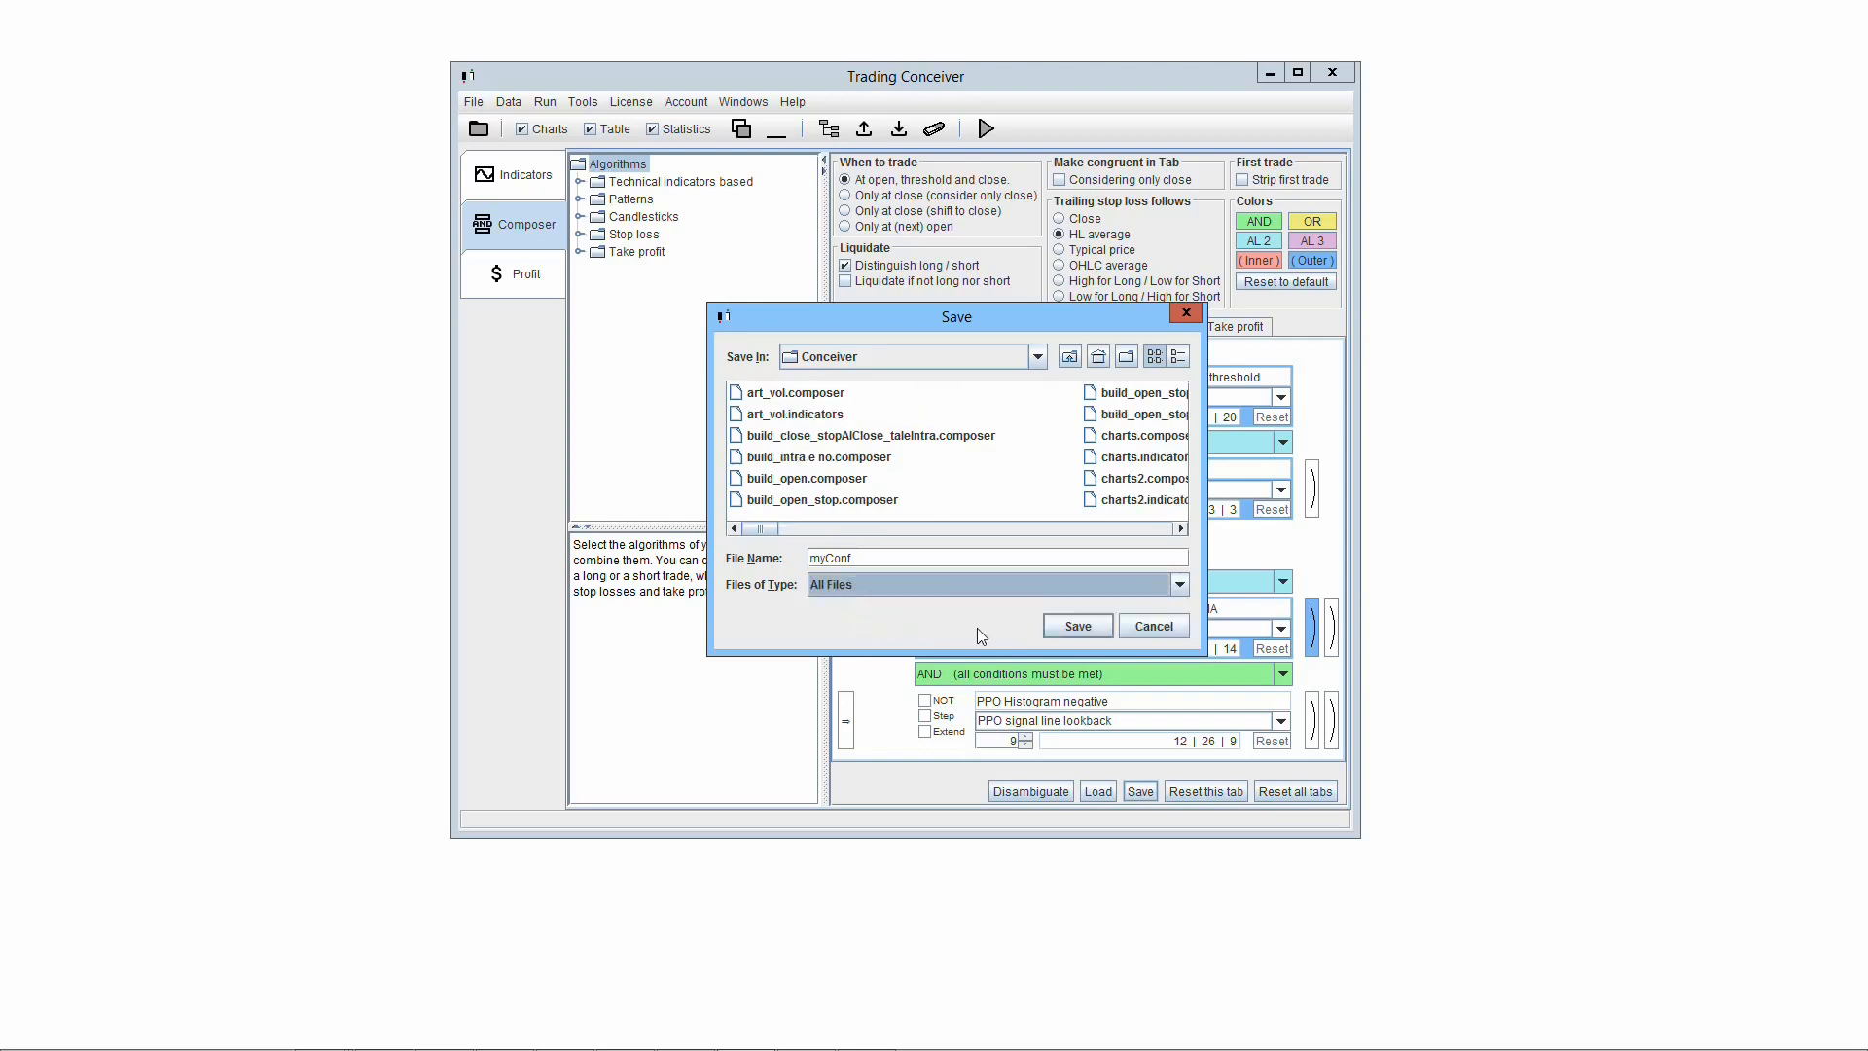
left_click(1078, 627)
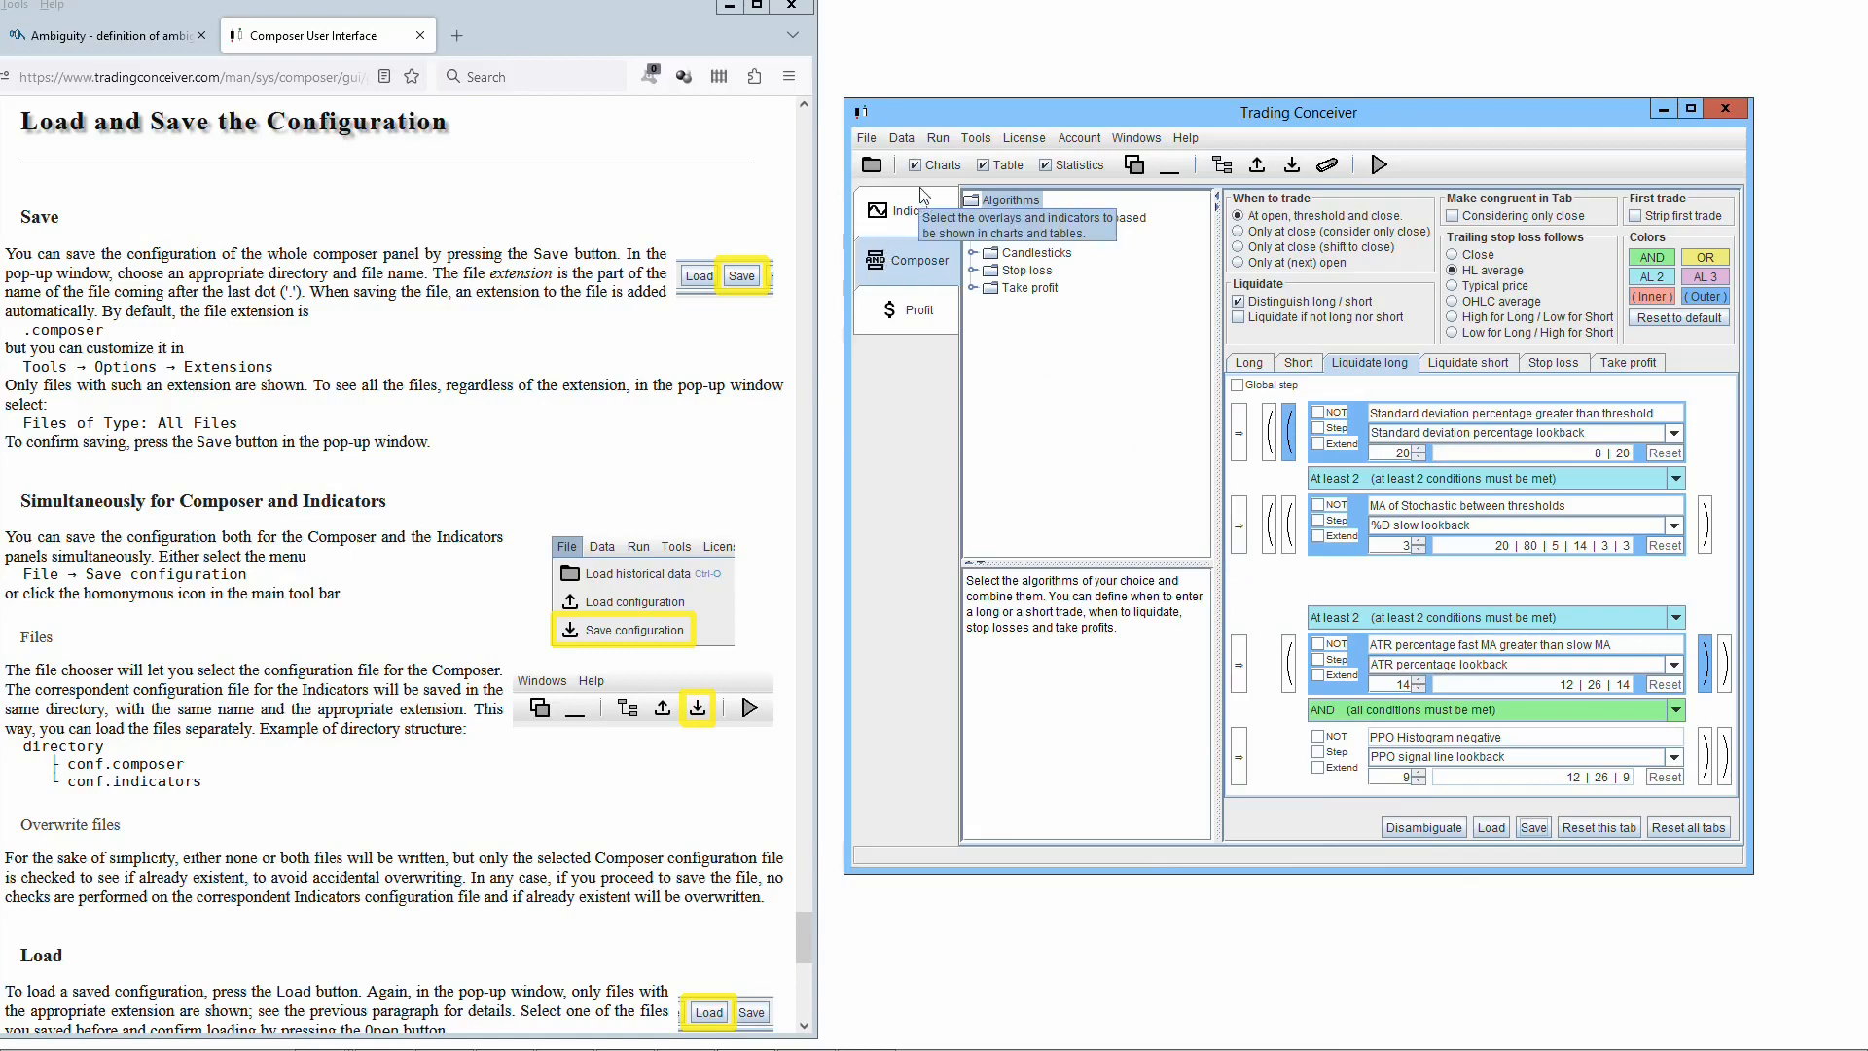
Save the Composer and Indicators configurations simultaneously under the name myConf.
left_click(867, 137)
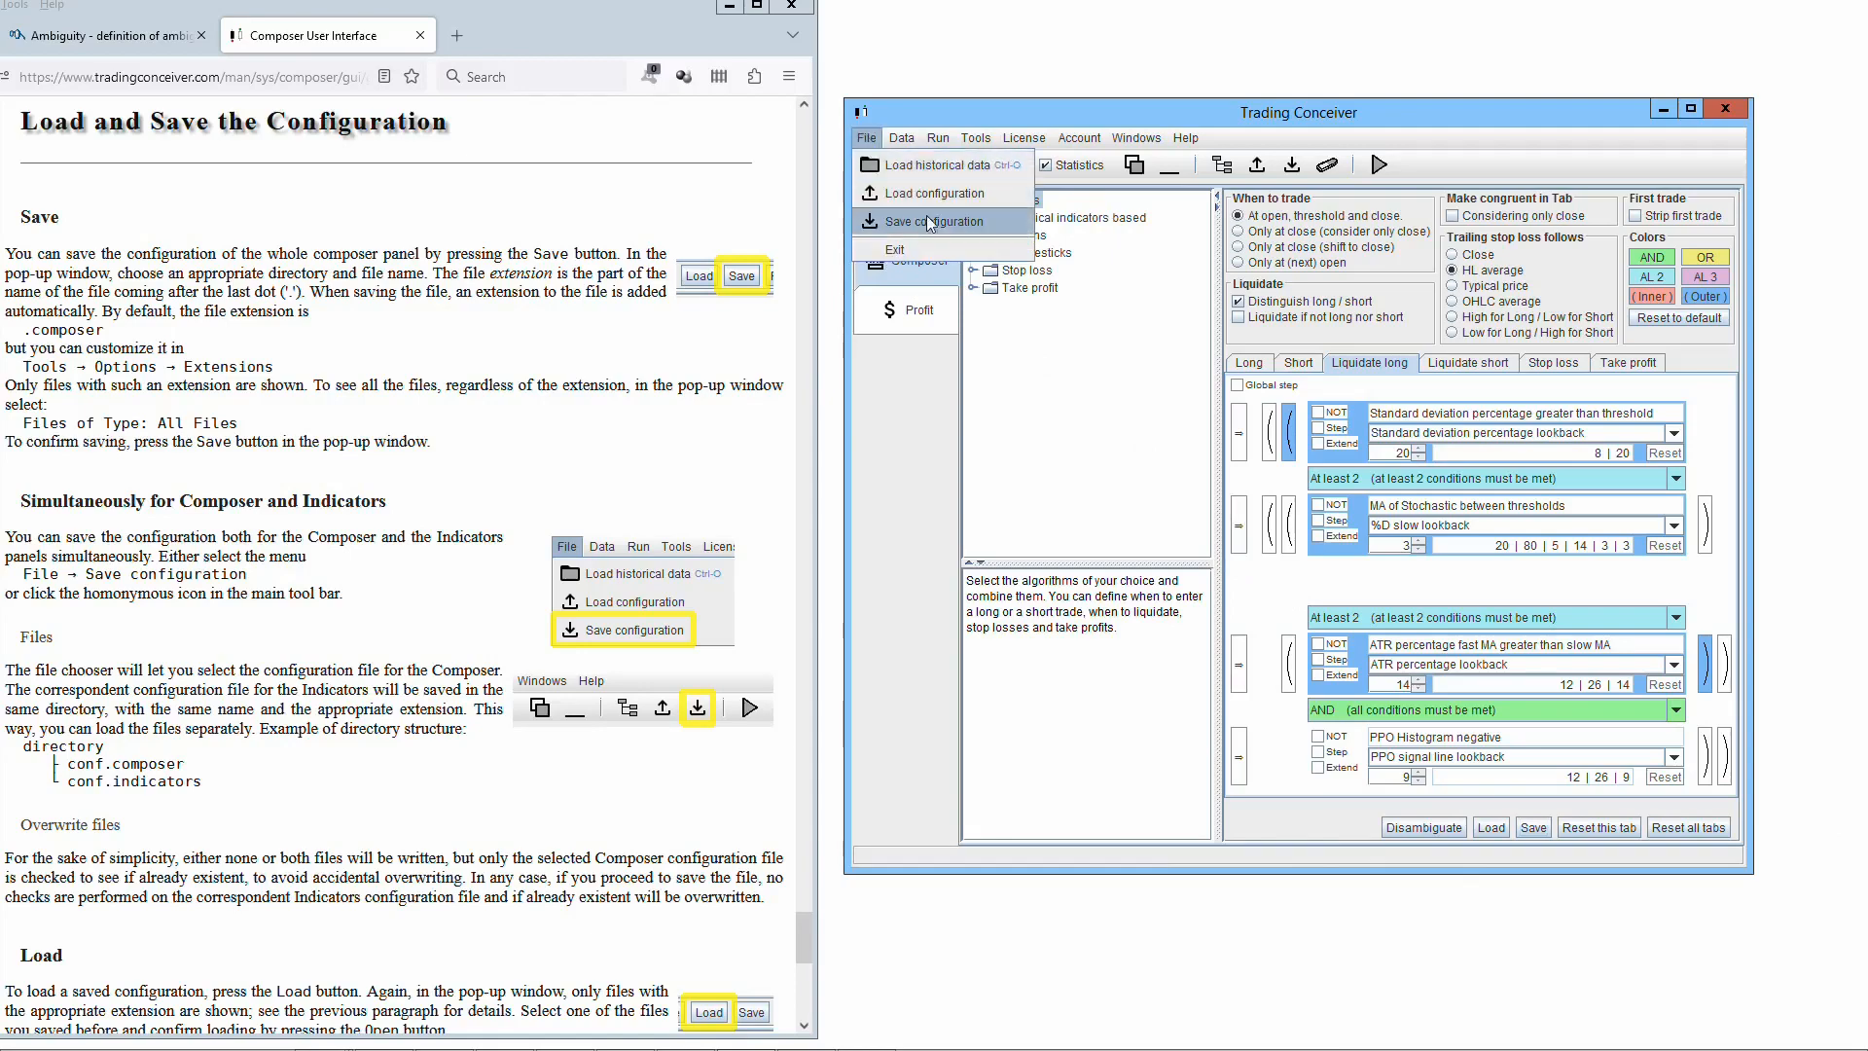
left_click(1178, 203)
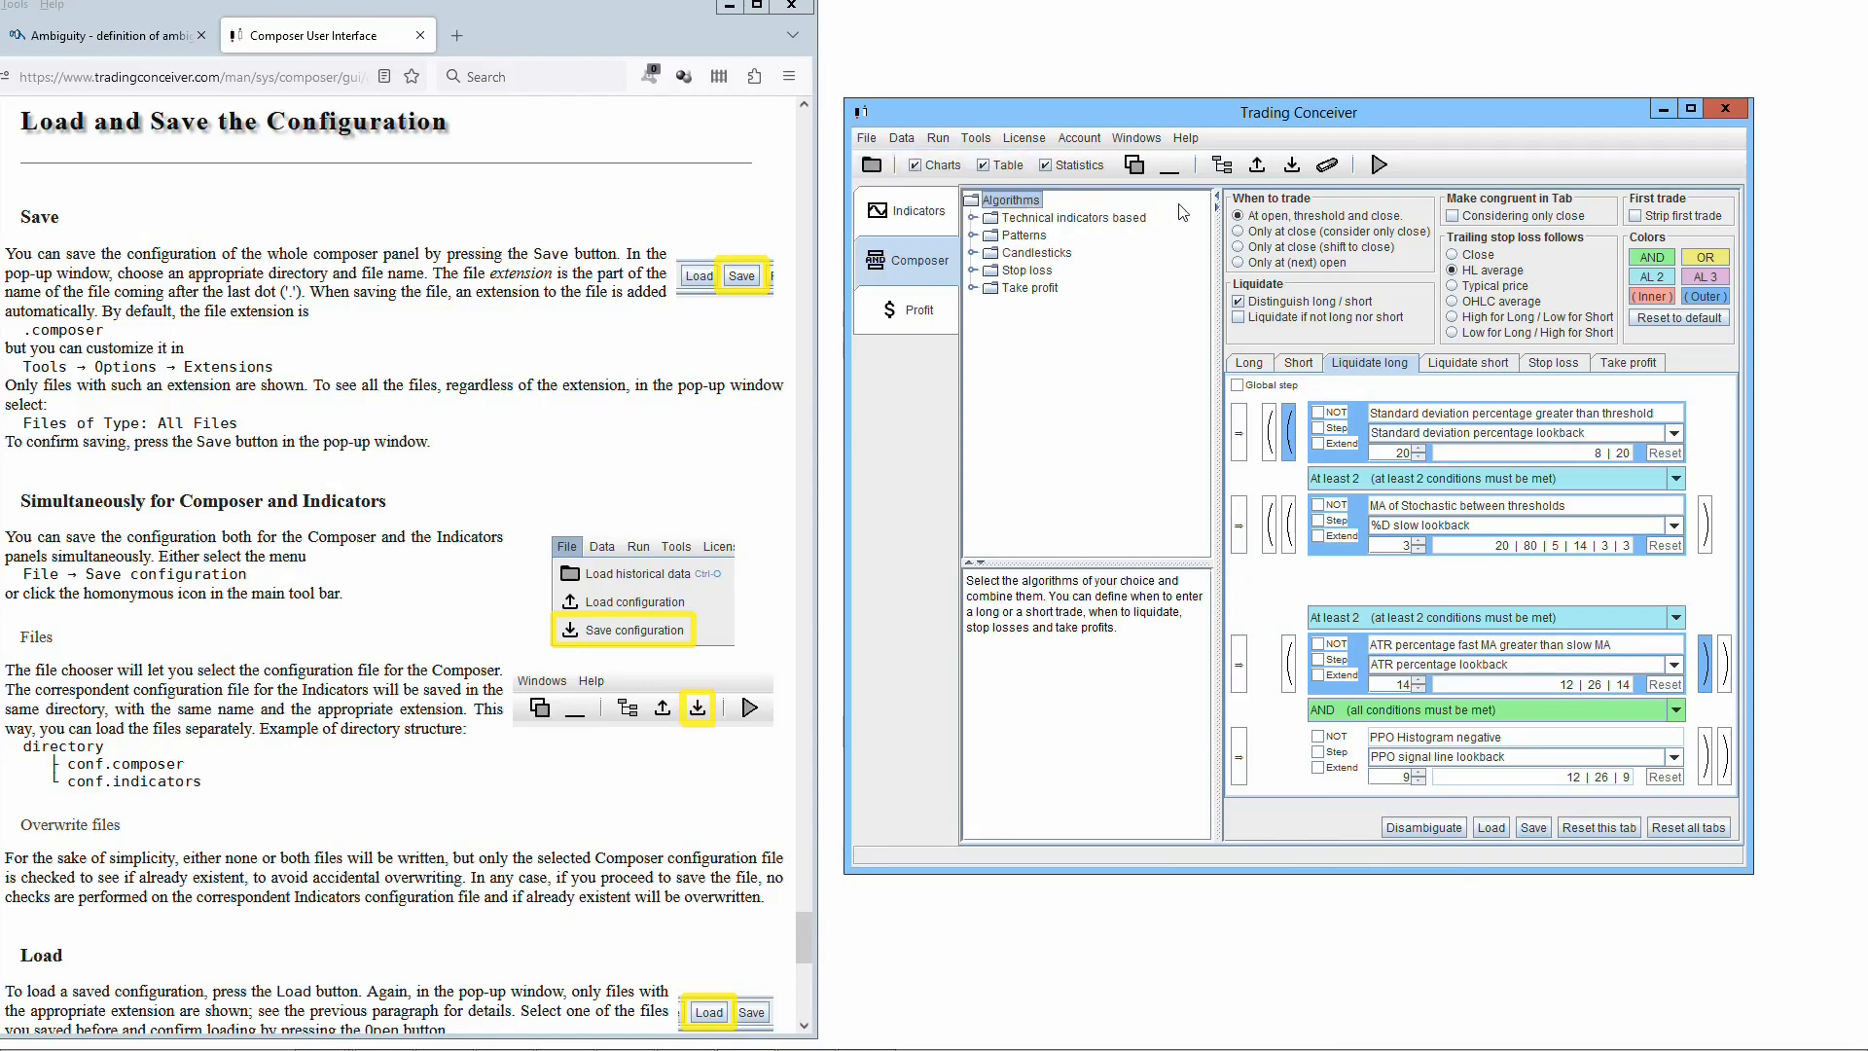
left_click(1292, 166)
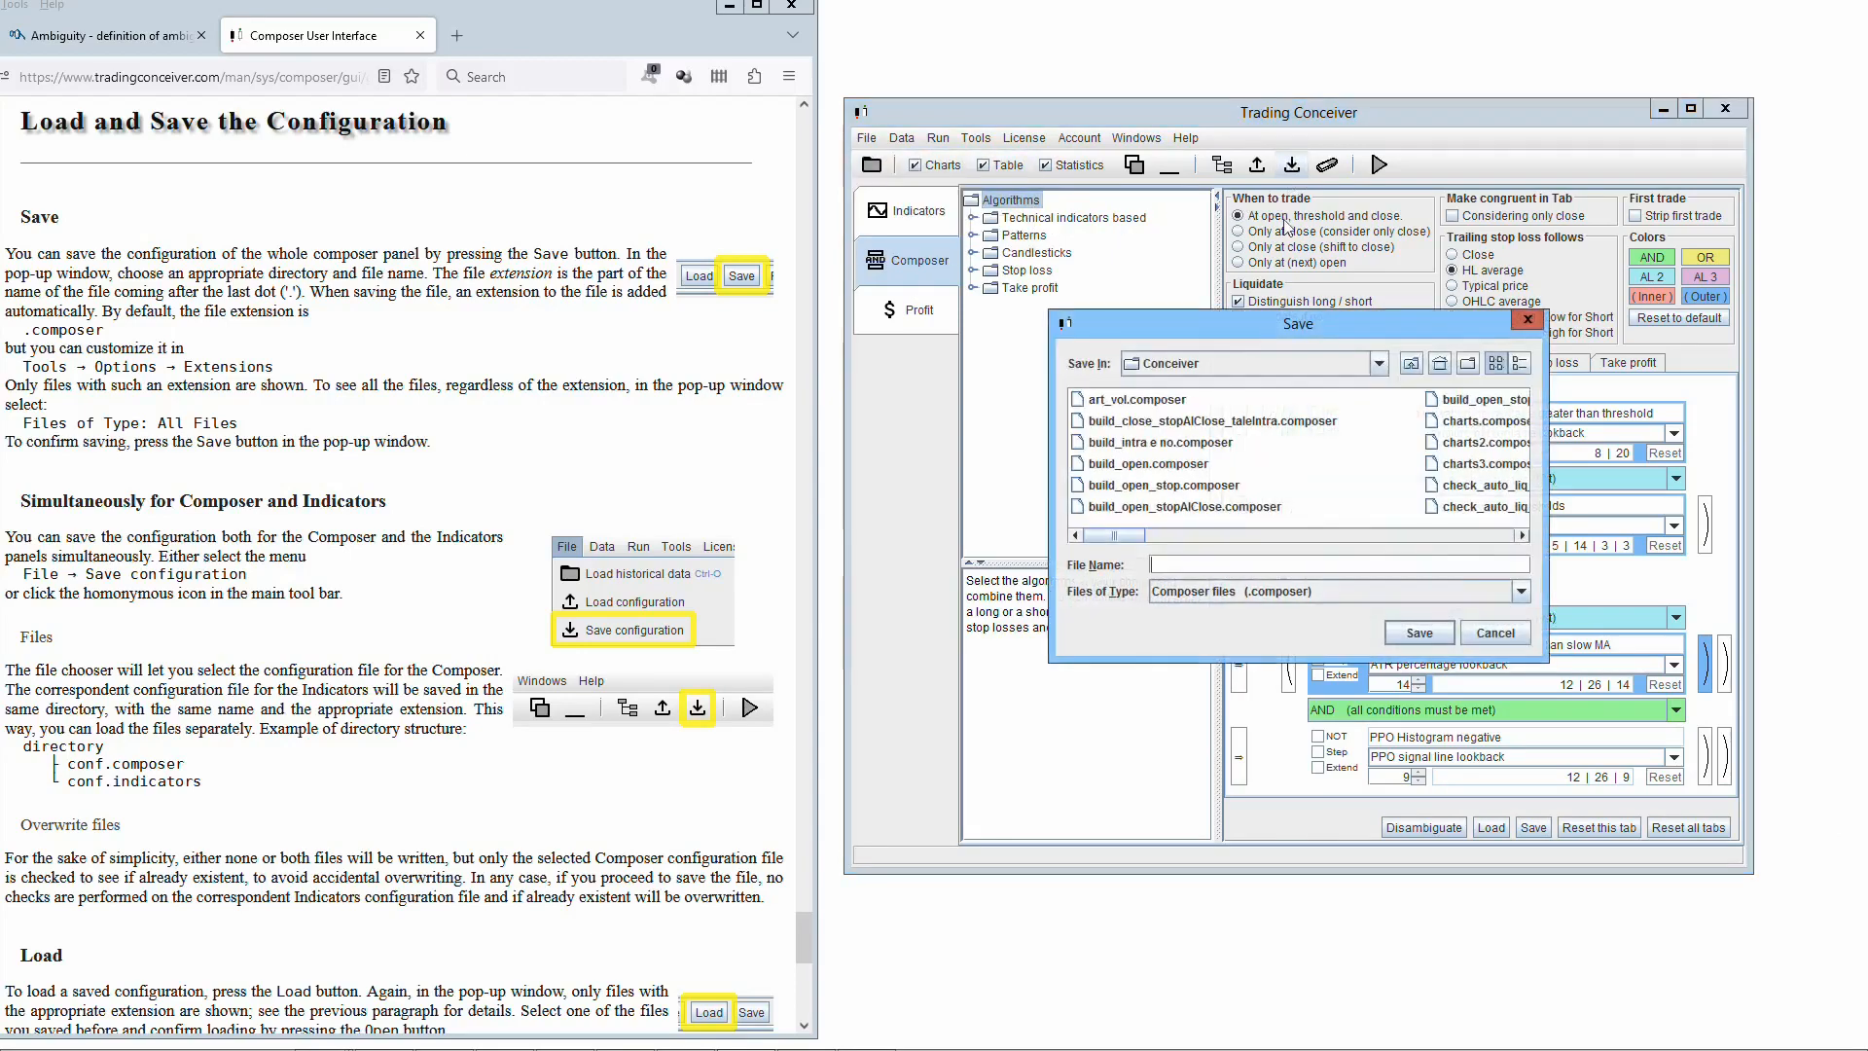
type("myConf")
left_click(1416, 635)
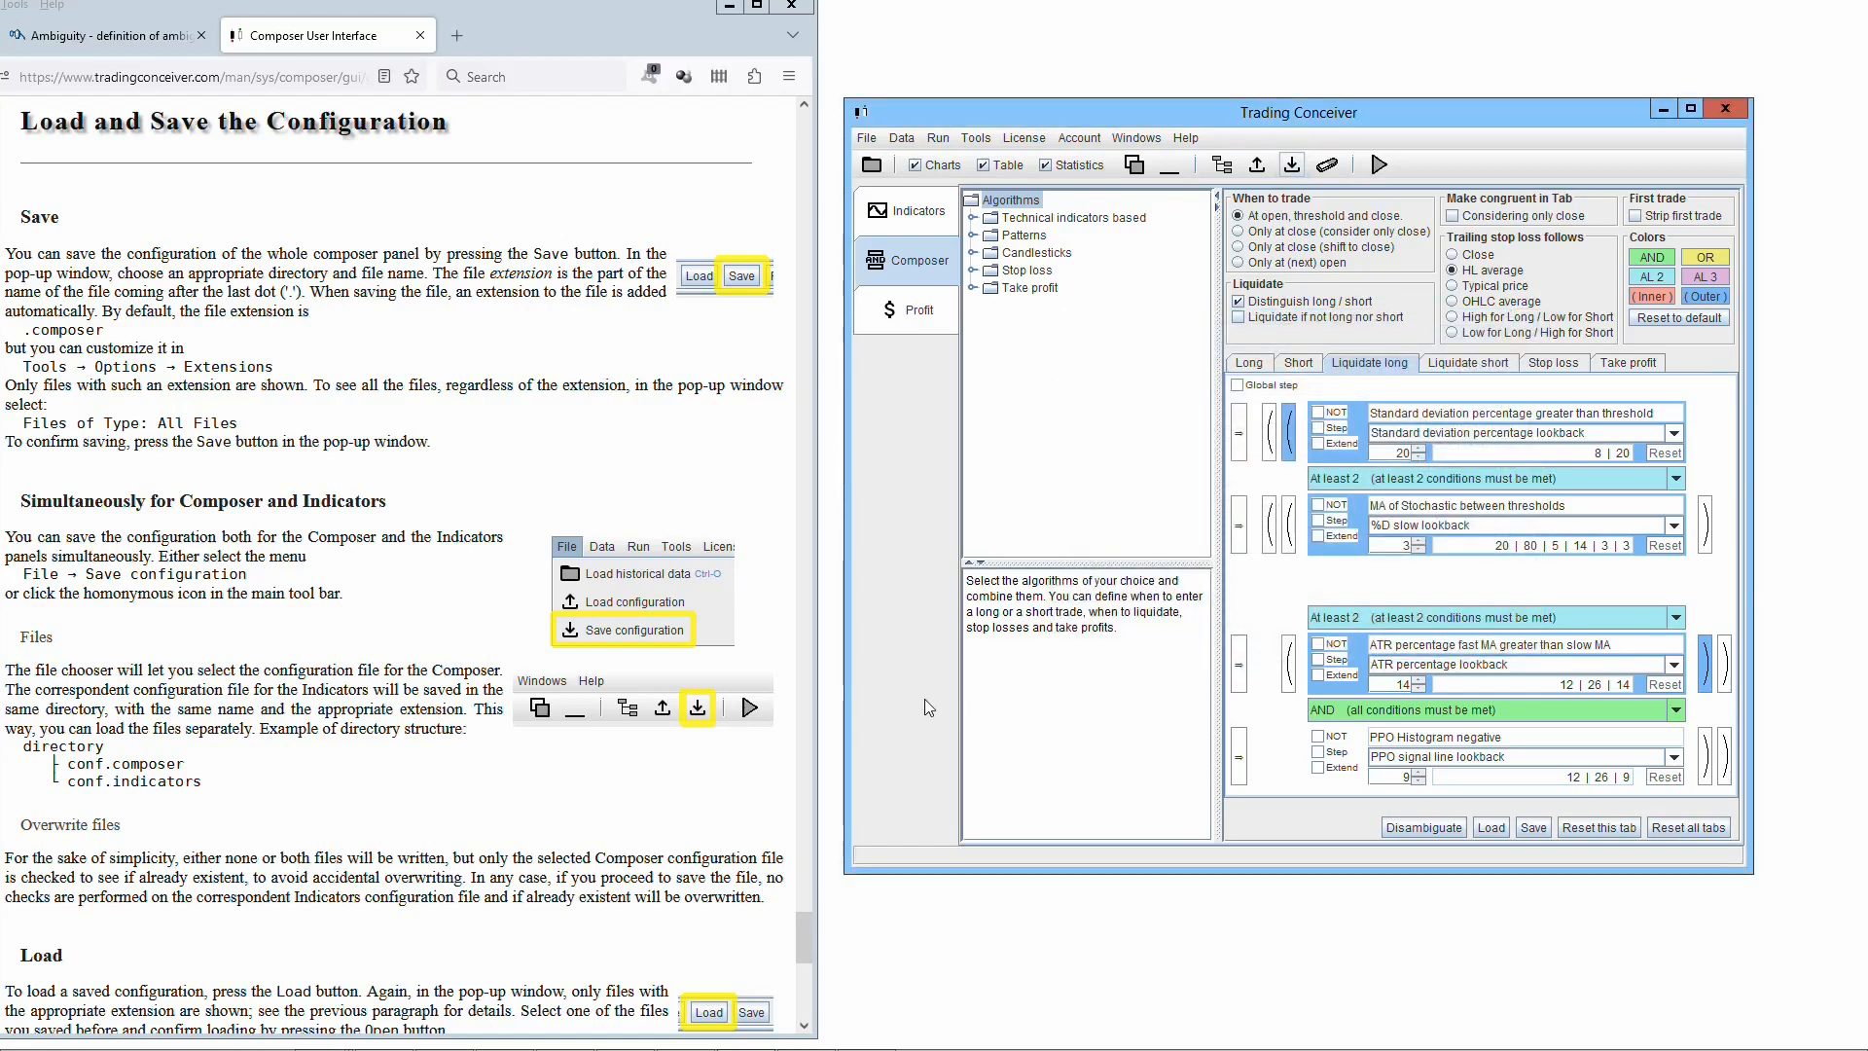
Examine the manual's example directory structure with matching conf.composer and conf.indicators files.
left_click(390, 793)
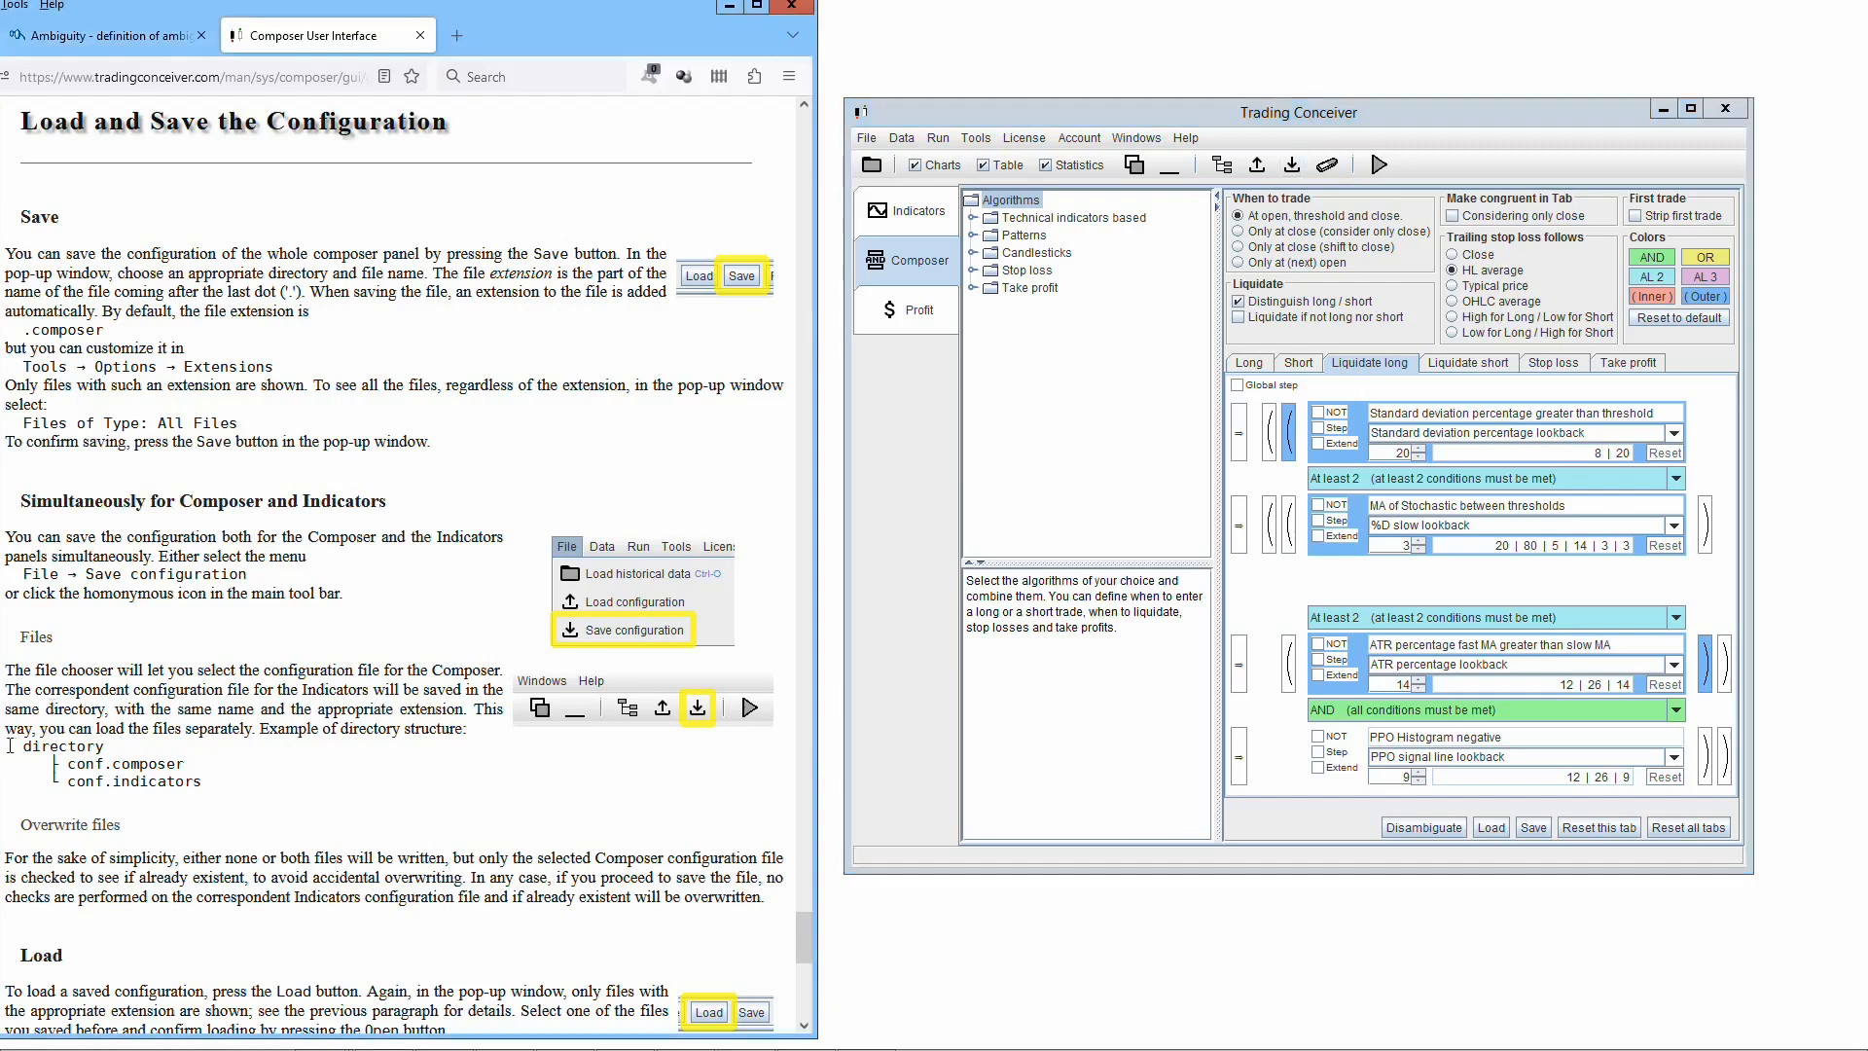
left_click_drag(9, 746, 220, 787)
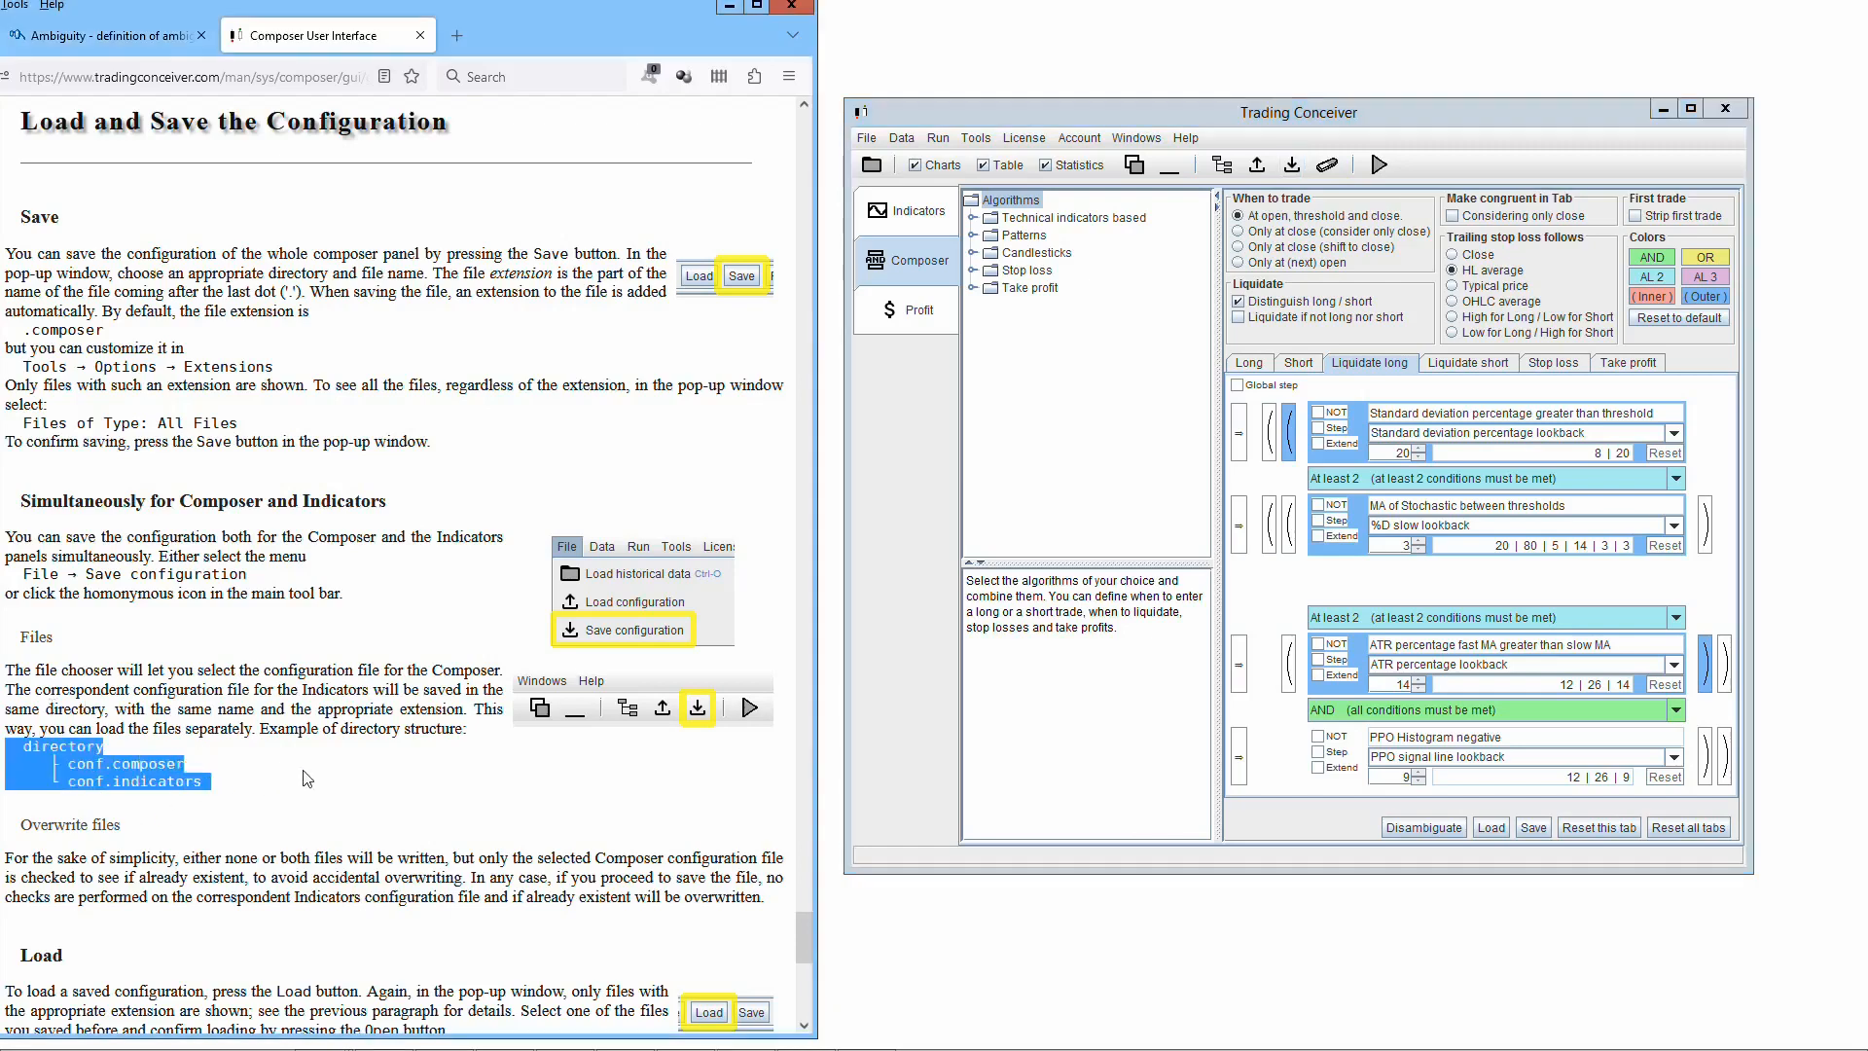
left_click(341, 772)
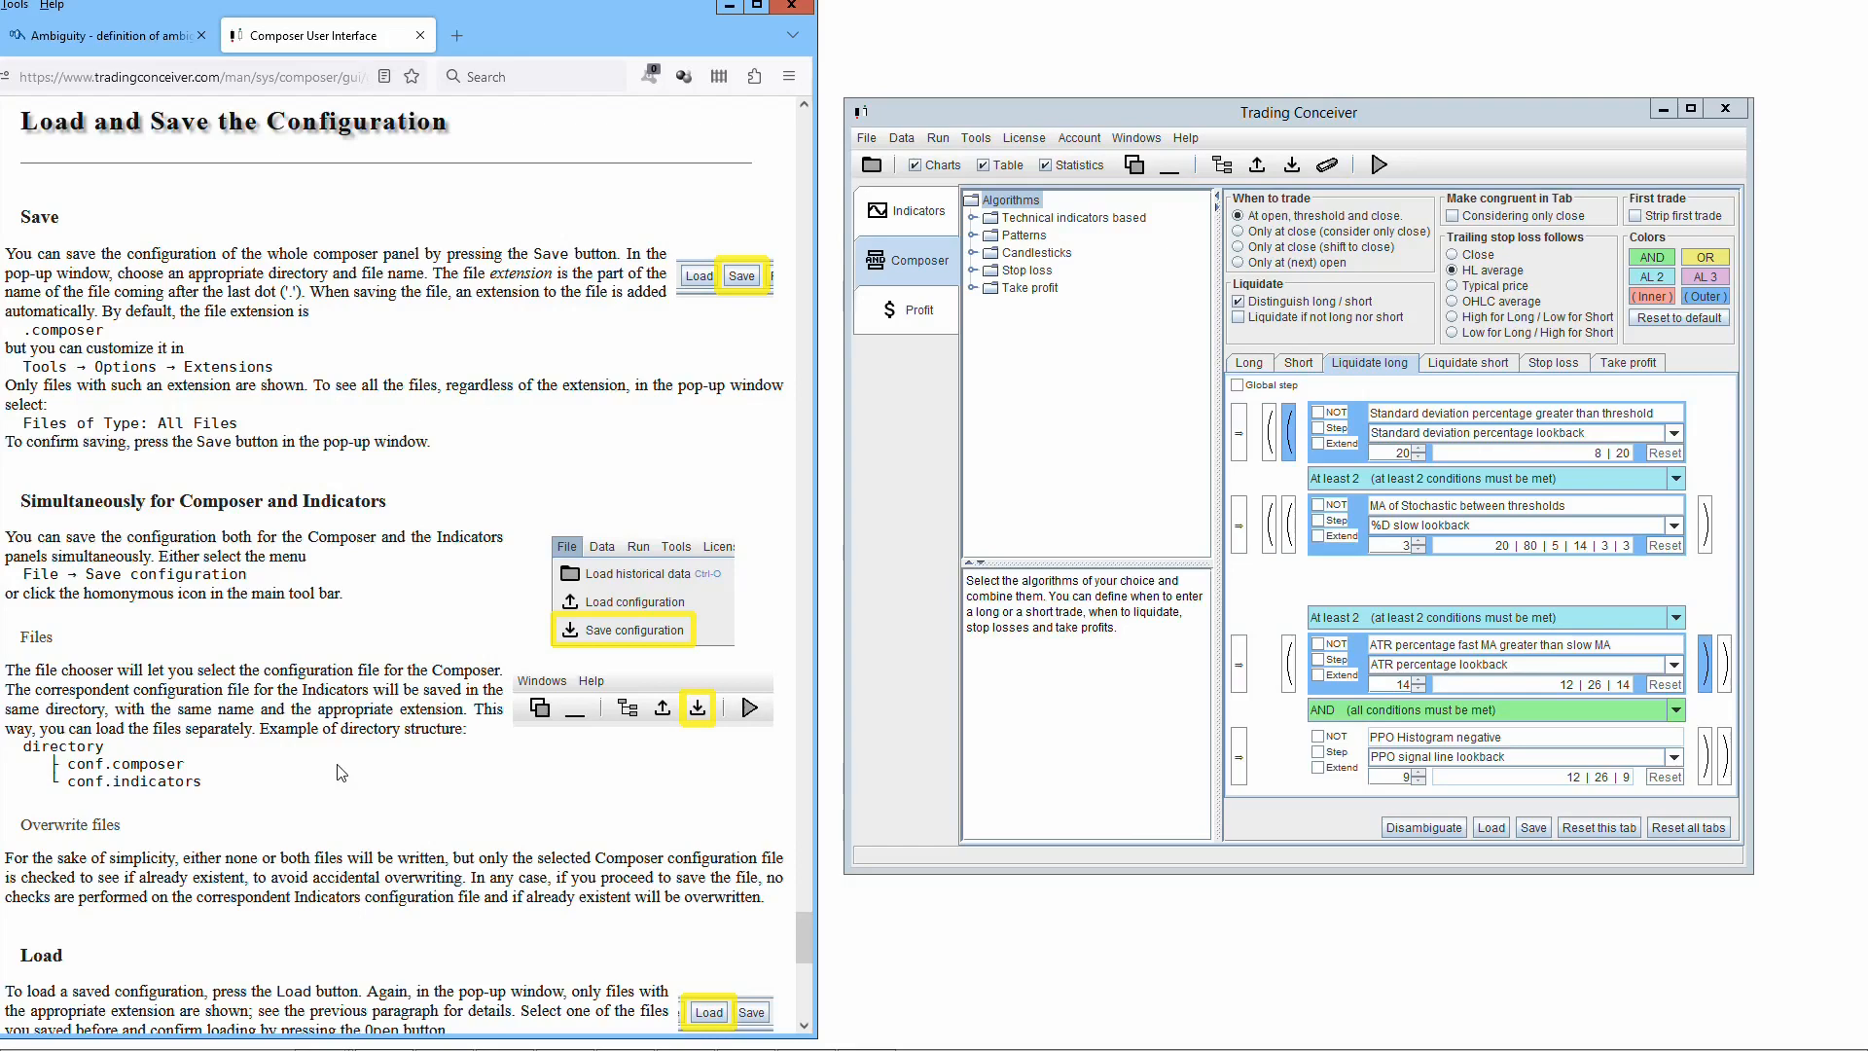
Save the Composer and Indicators configurations together over the existing myConf.composer file in the Conceiver folder, accepting the overwrite.
left_click(1114, 389)
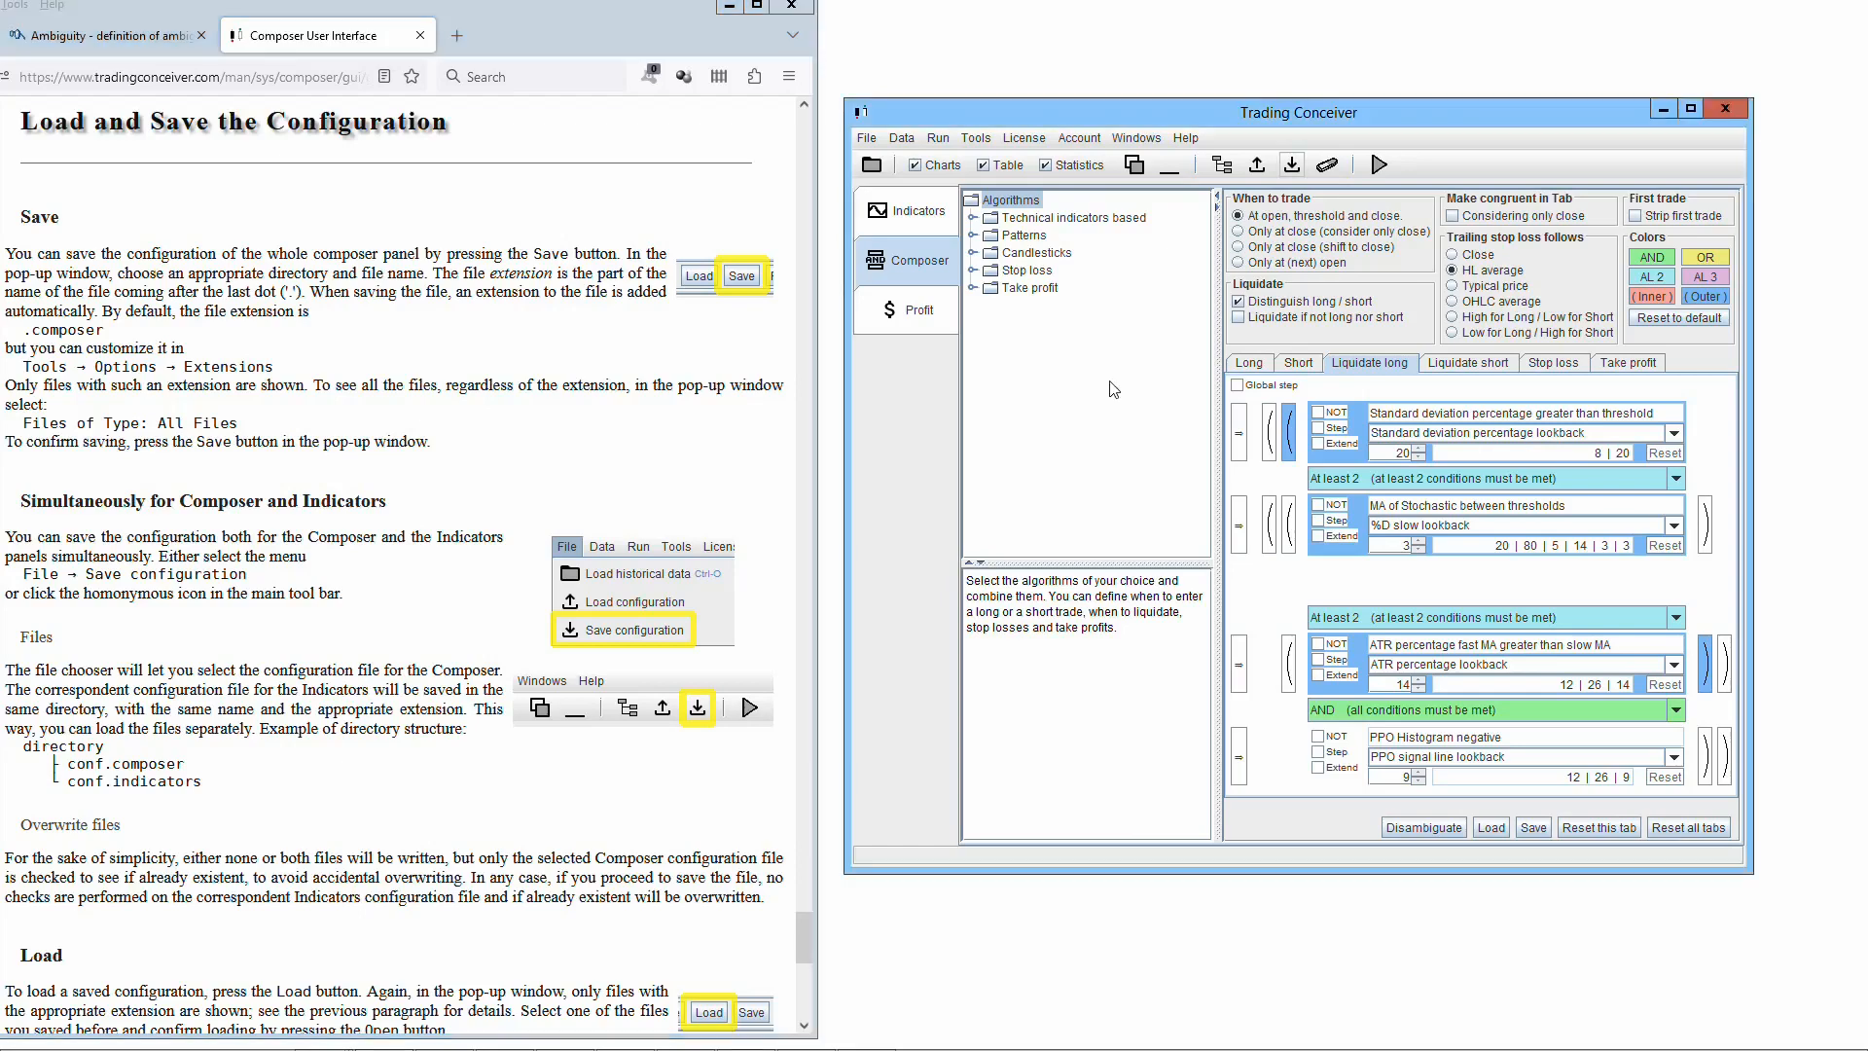
left_click(866, 137)
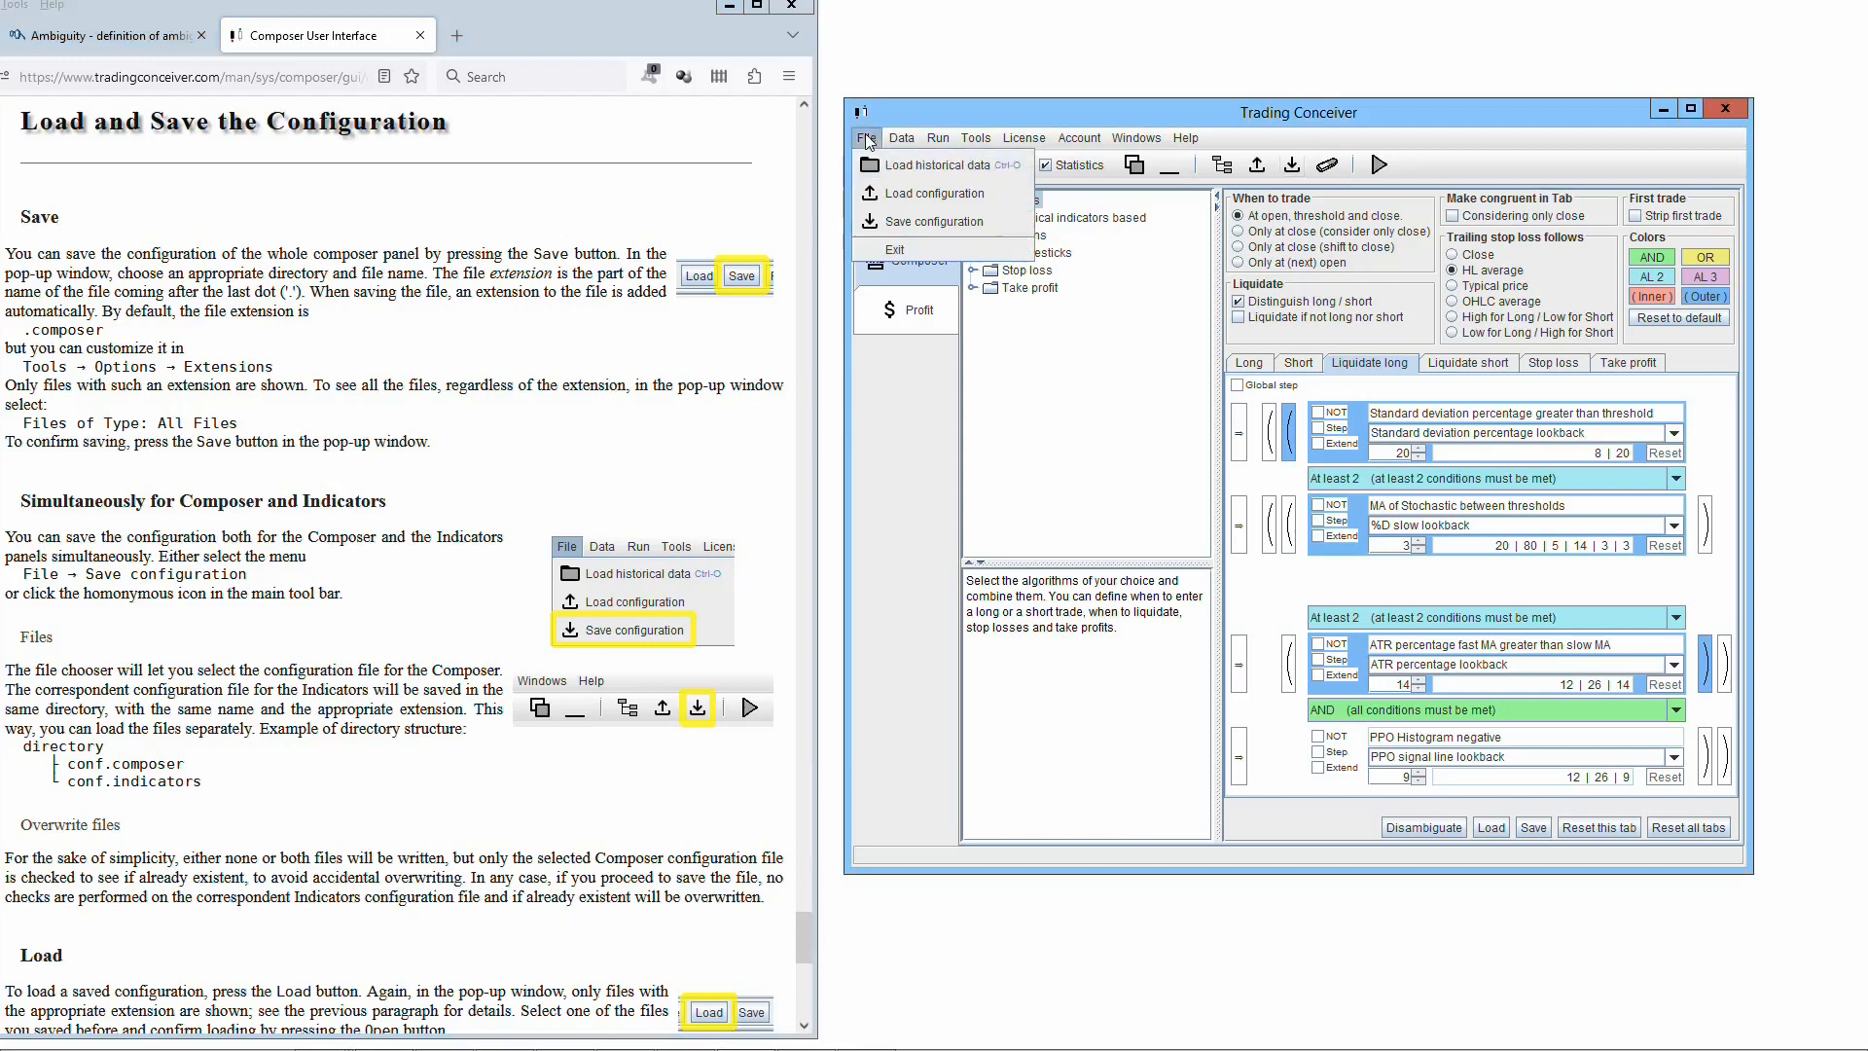
left_click(908, 222)
left_click_drag(1118, 535, 1356, 533)
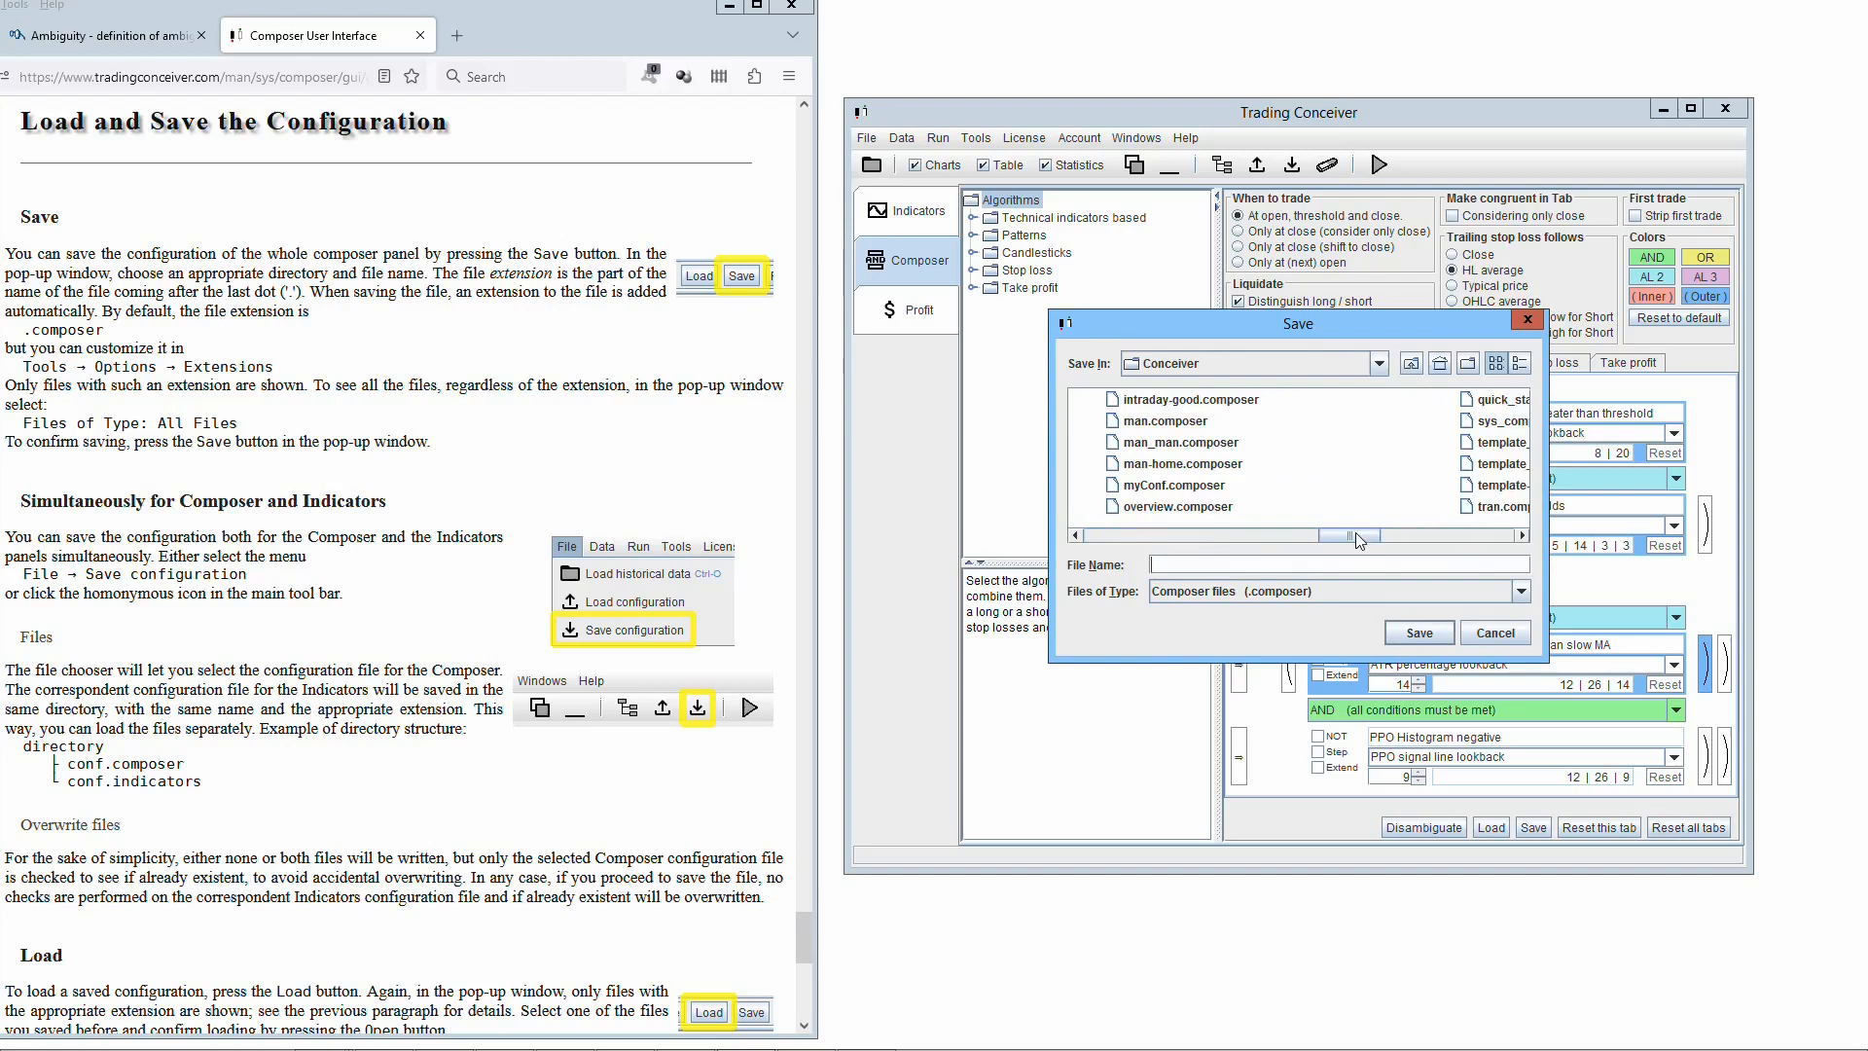
left_click(1186, 486)
left_click(1418, 631)
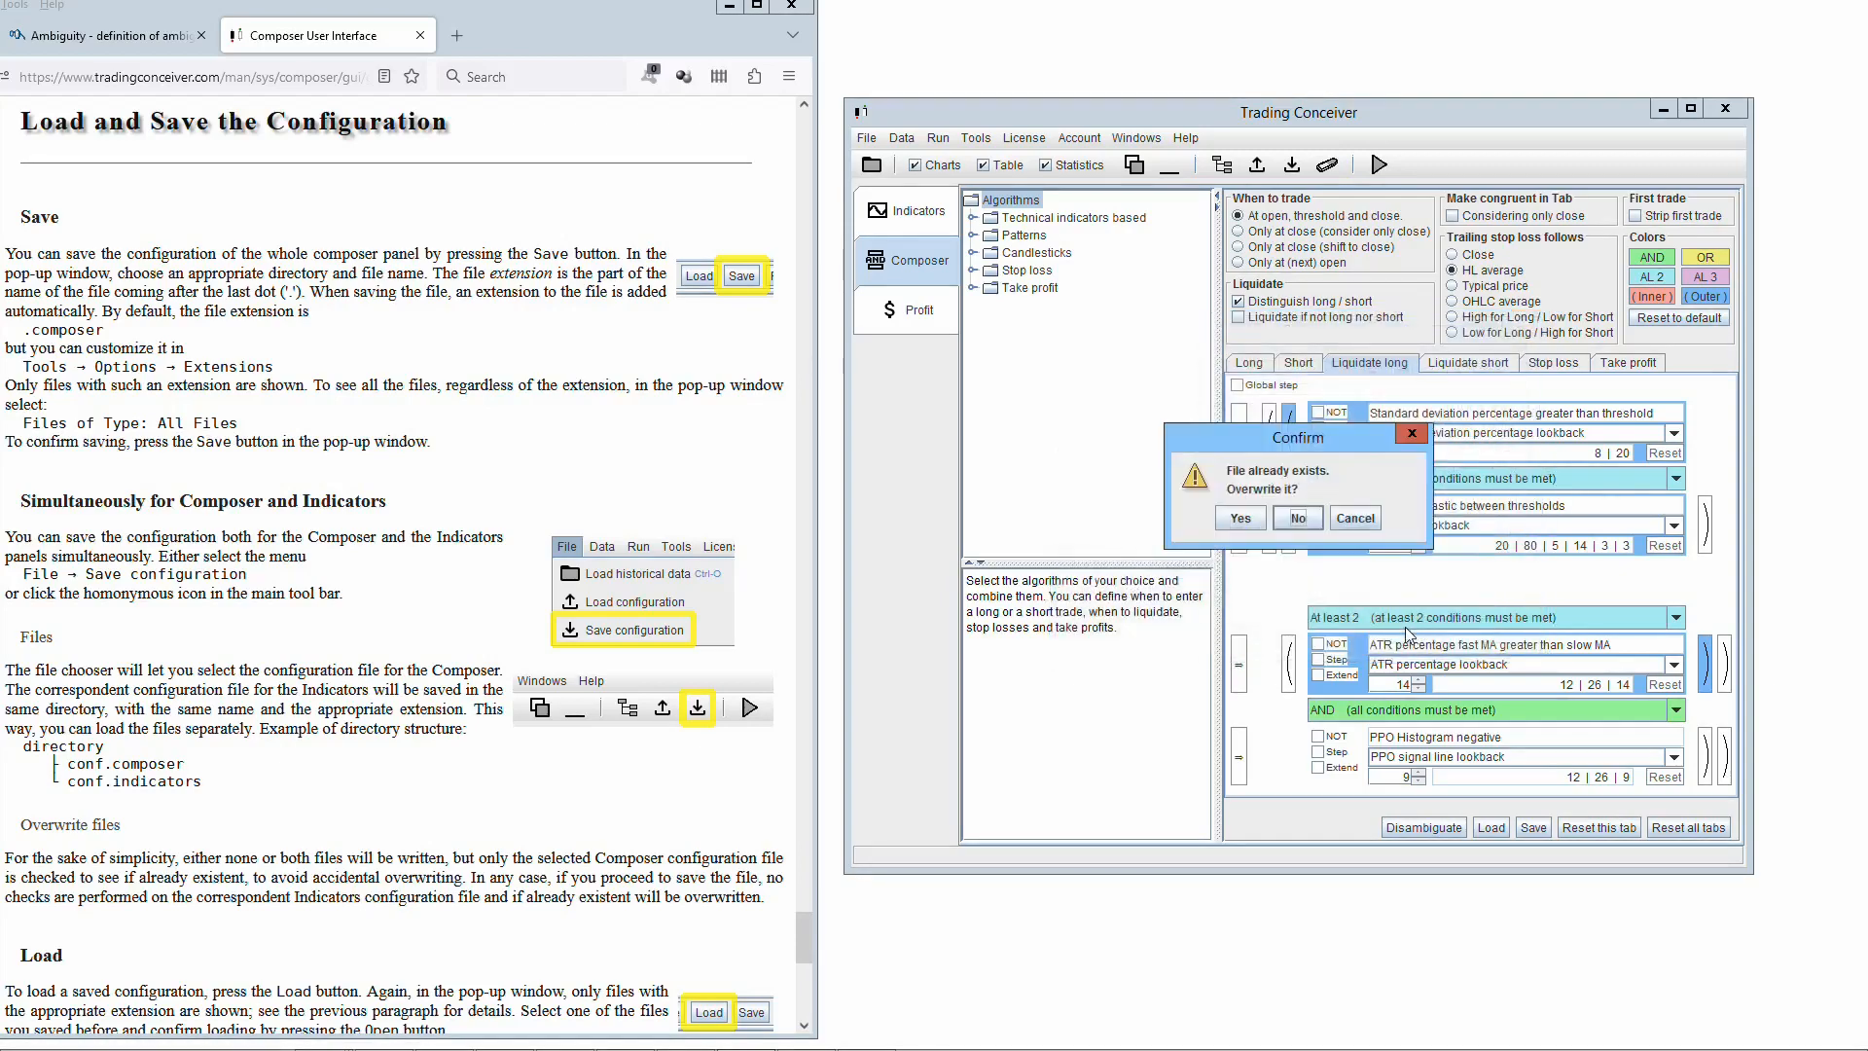
left_click(1241, 519)
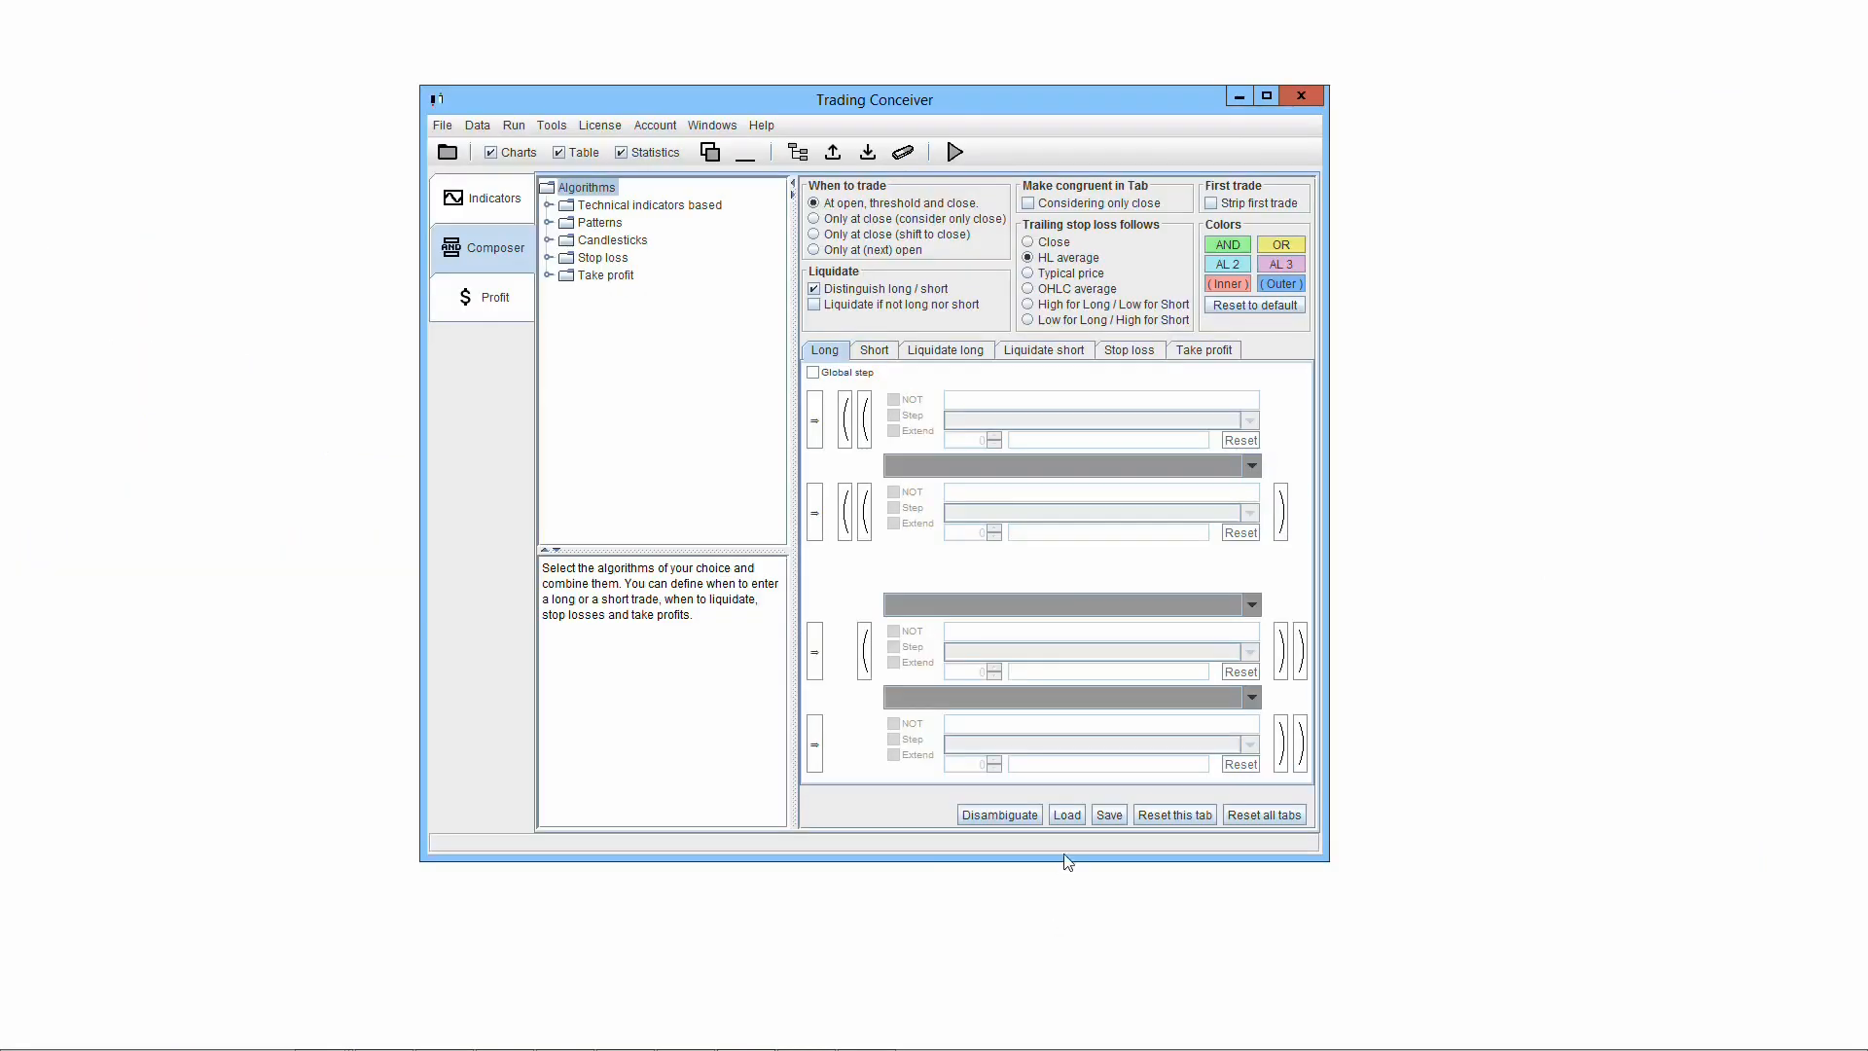
Load the saved myConf.composer file from the Conceiver folder into the Composer panel only.
left_click(1074, 818)
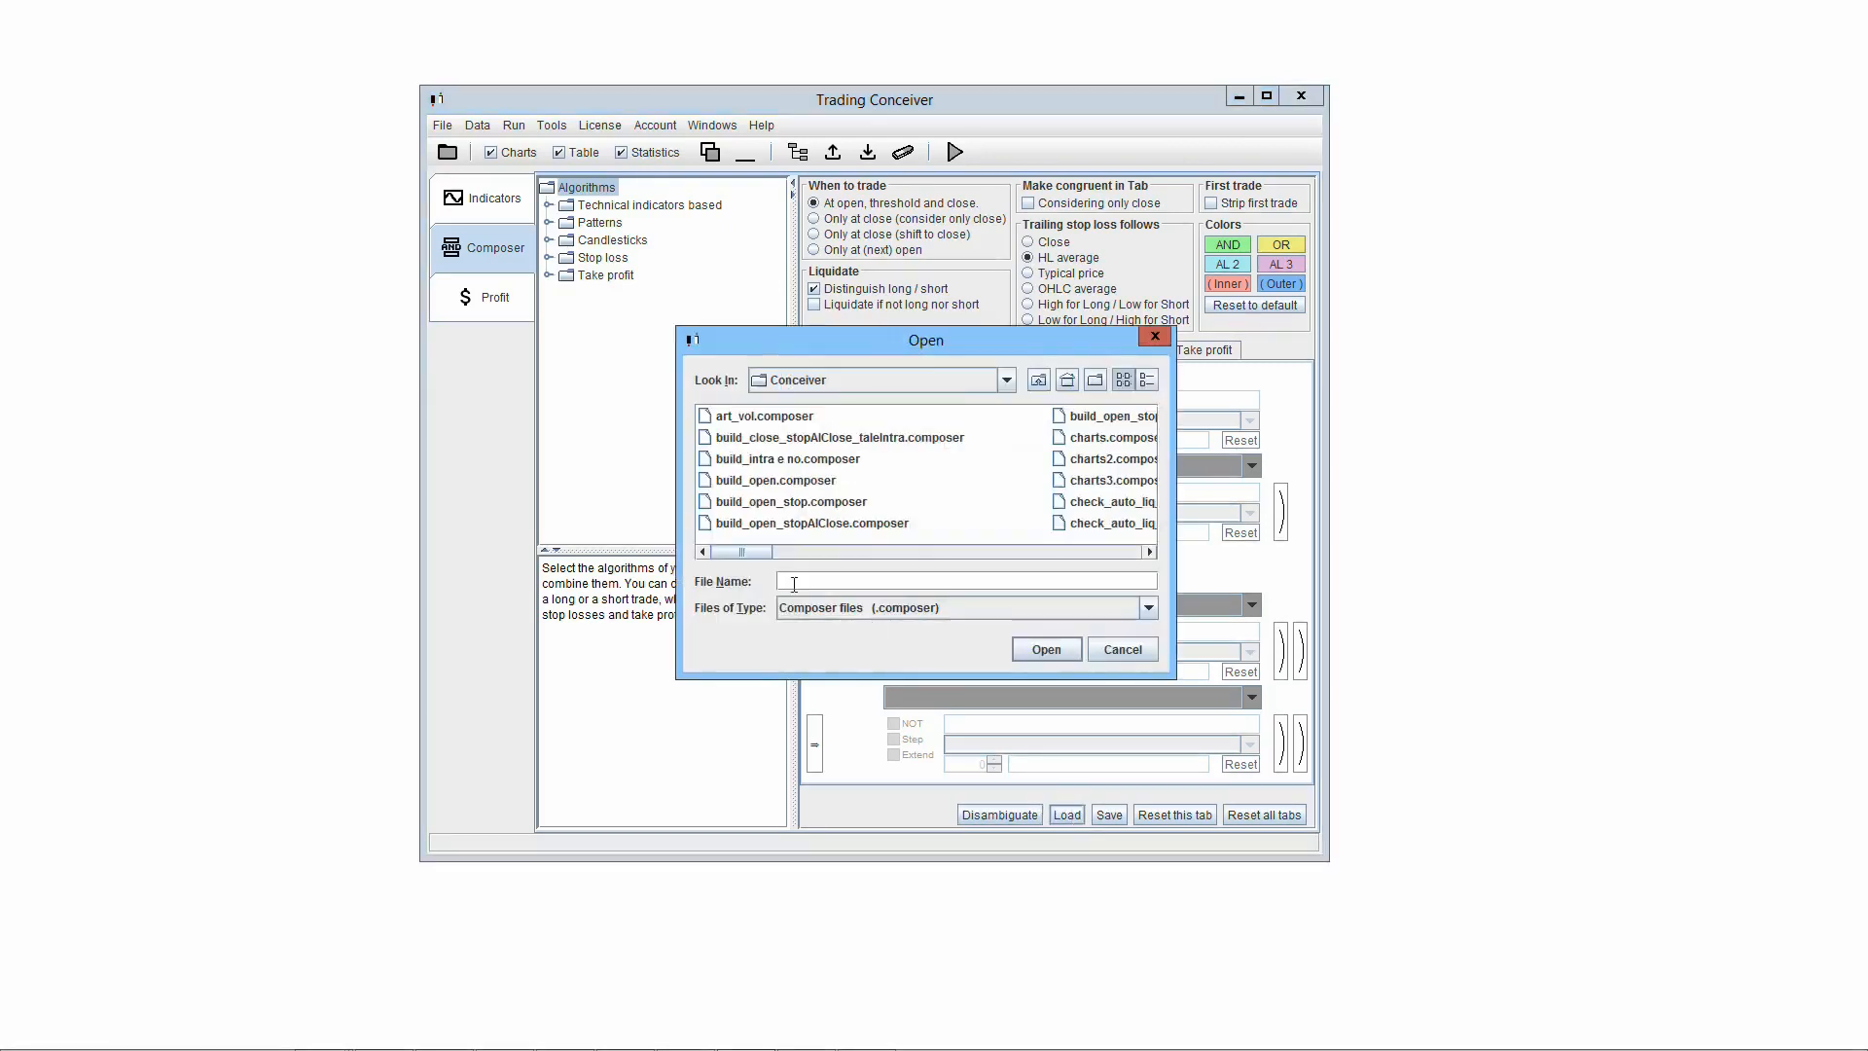
left_click_drag(740, 552, 981, 556)
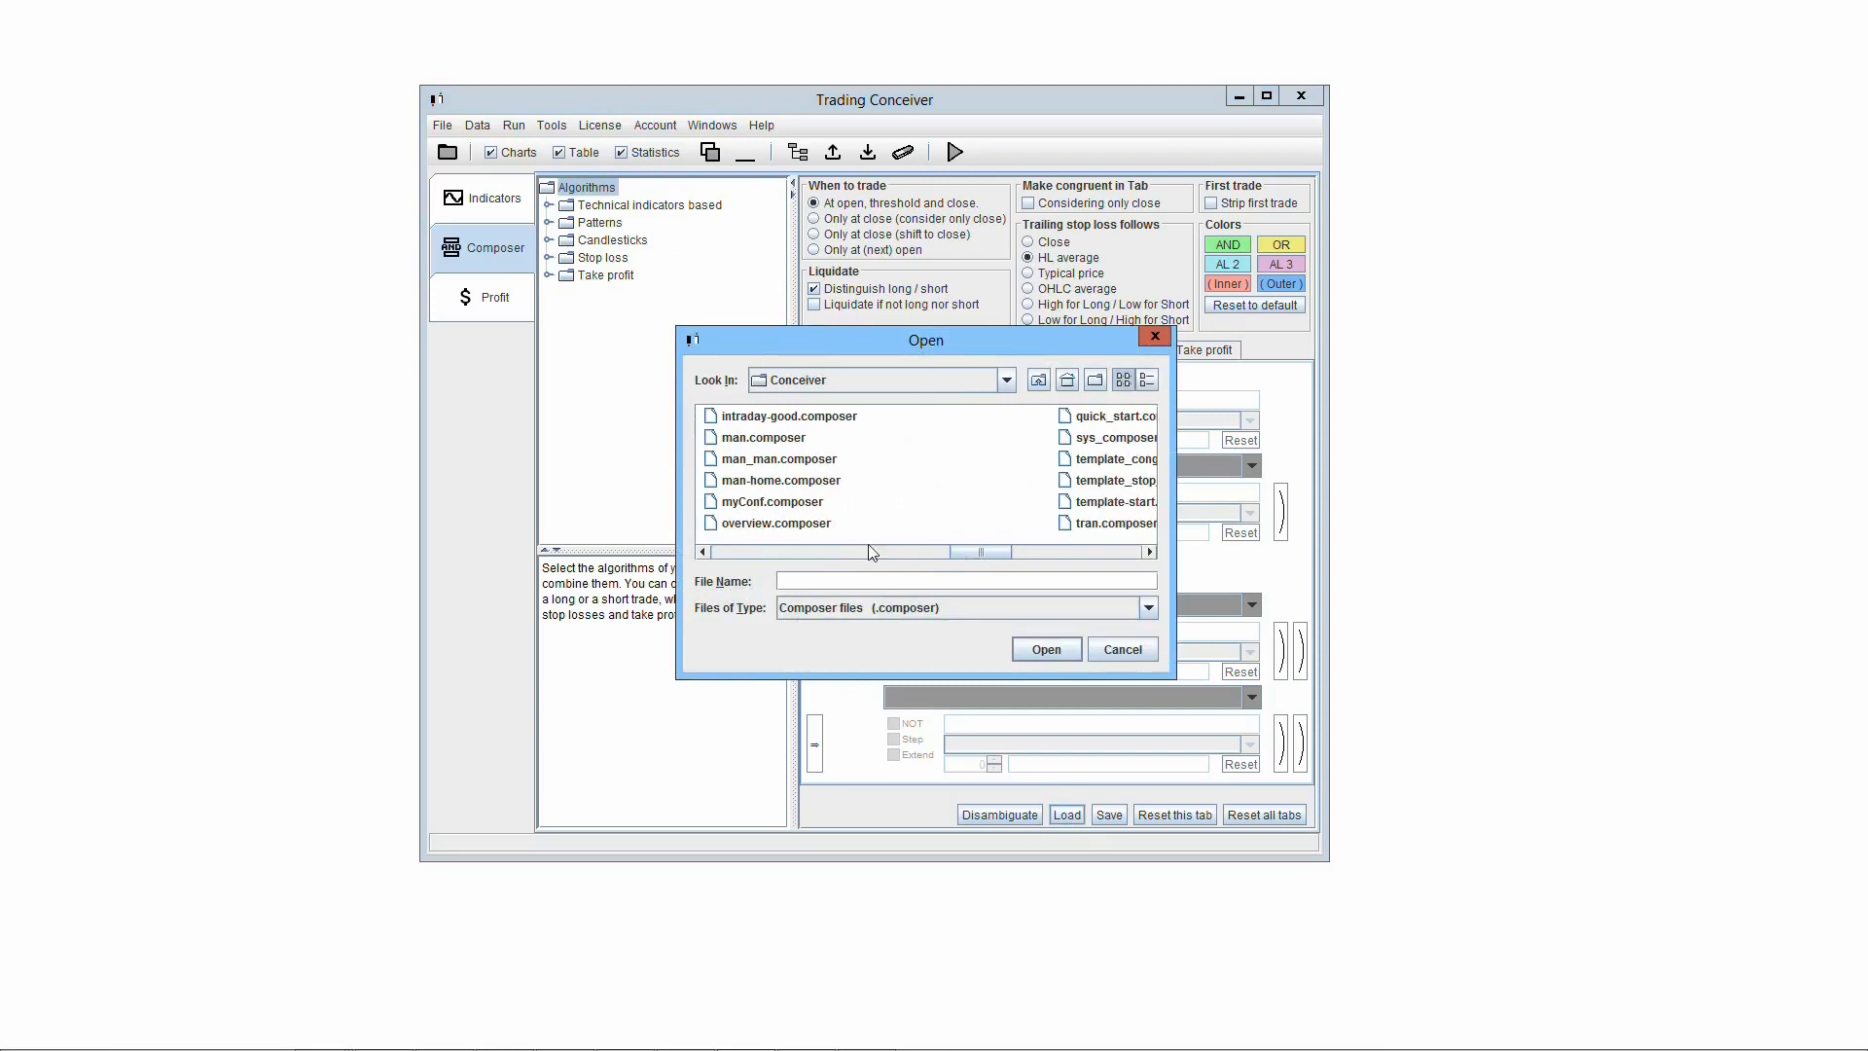
left_click(758, 503)
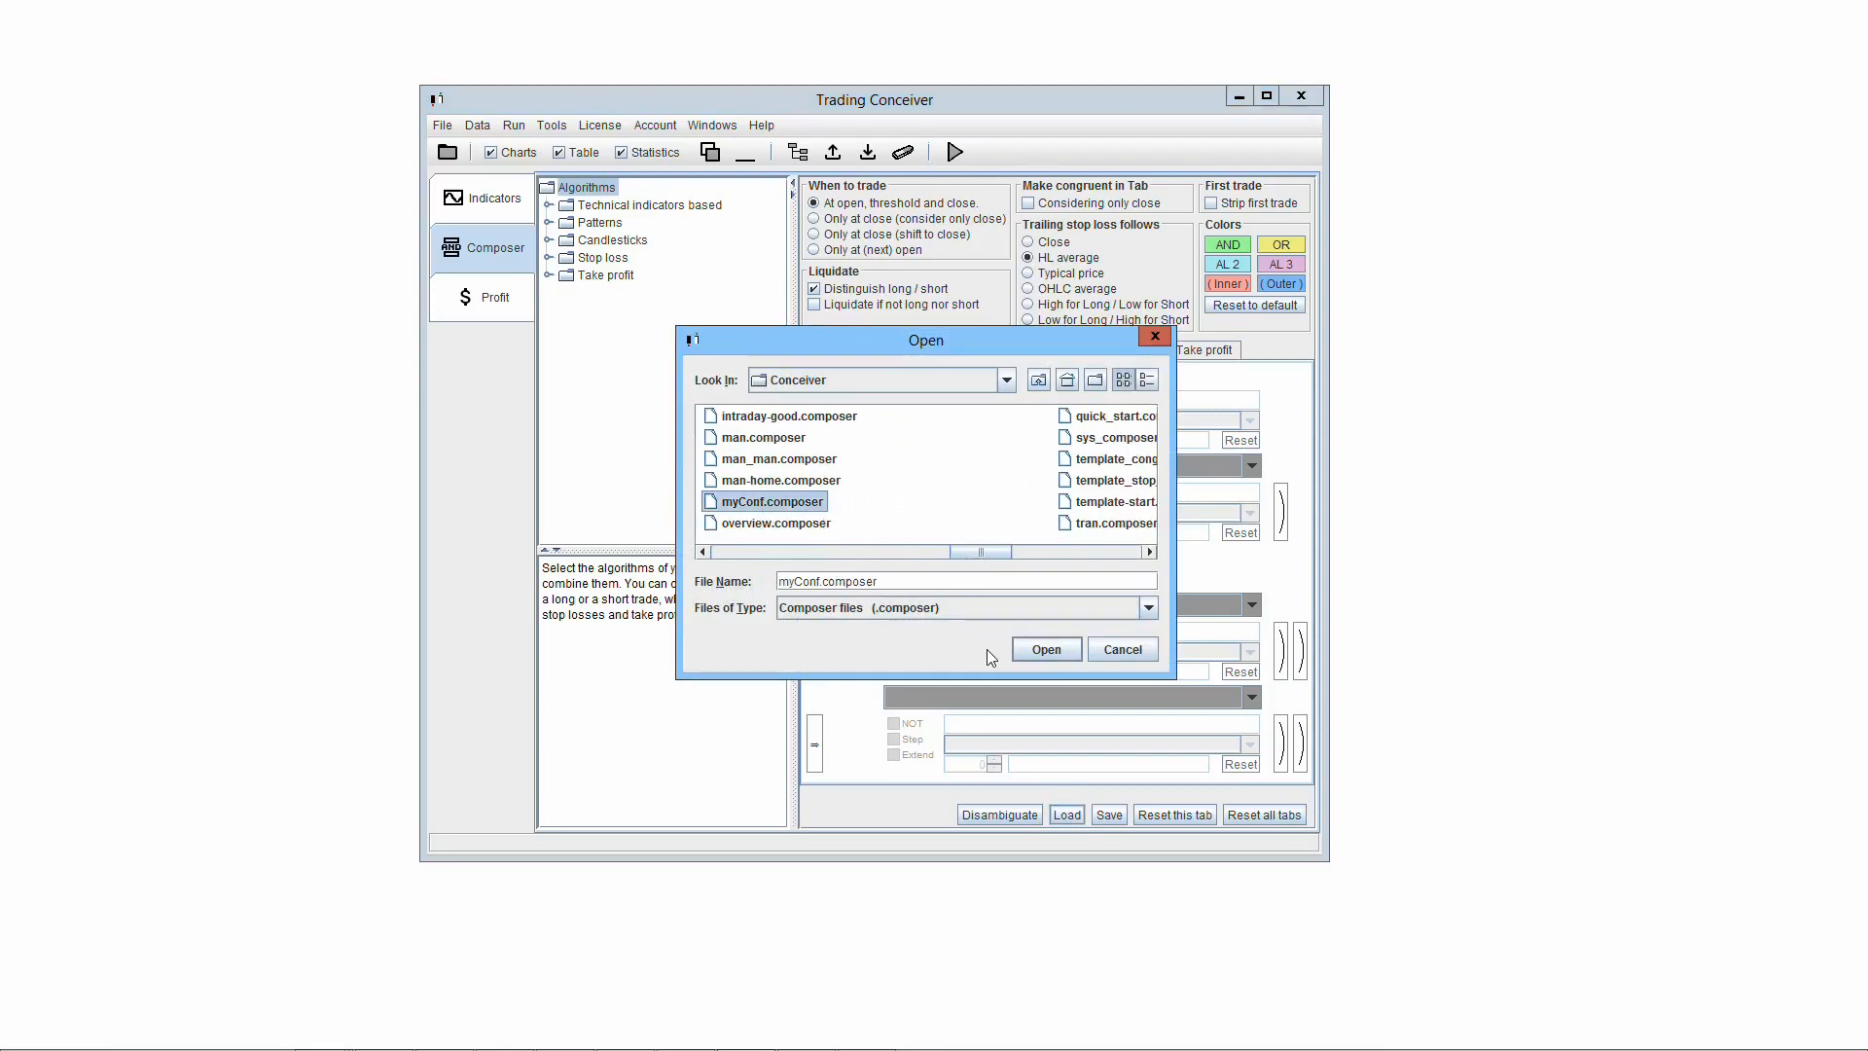
left_click(1047, 650)
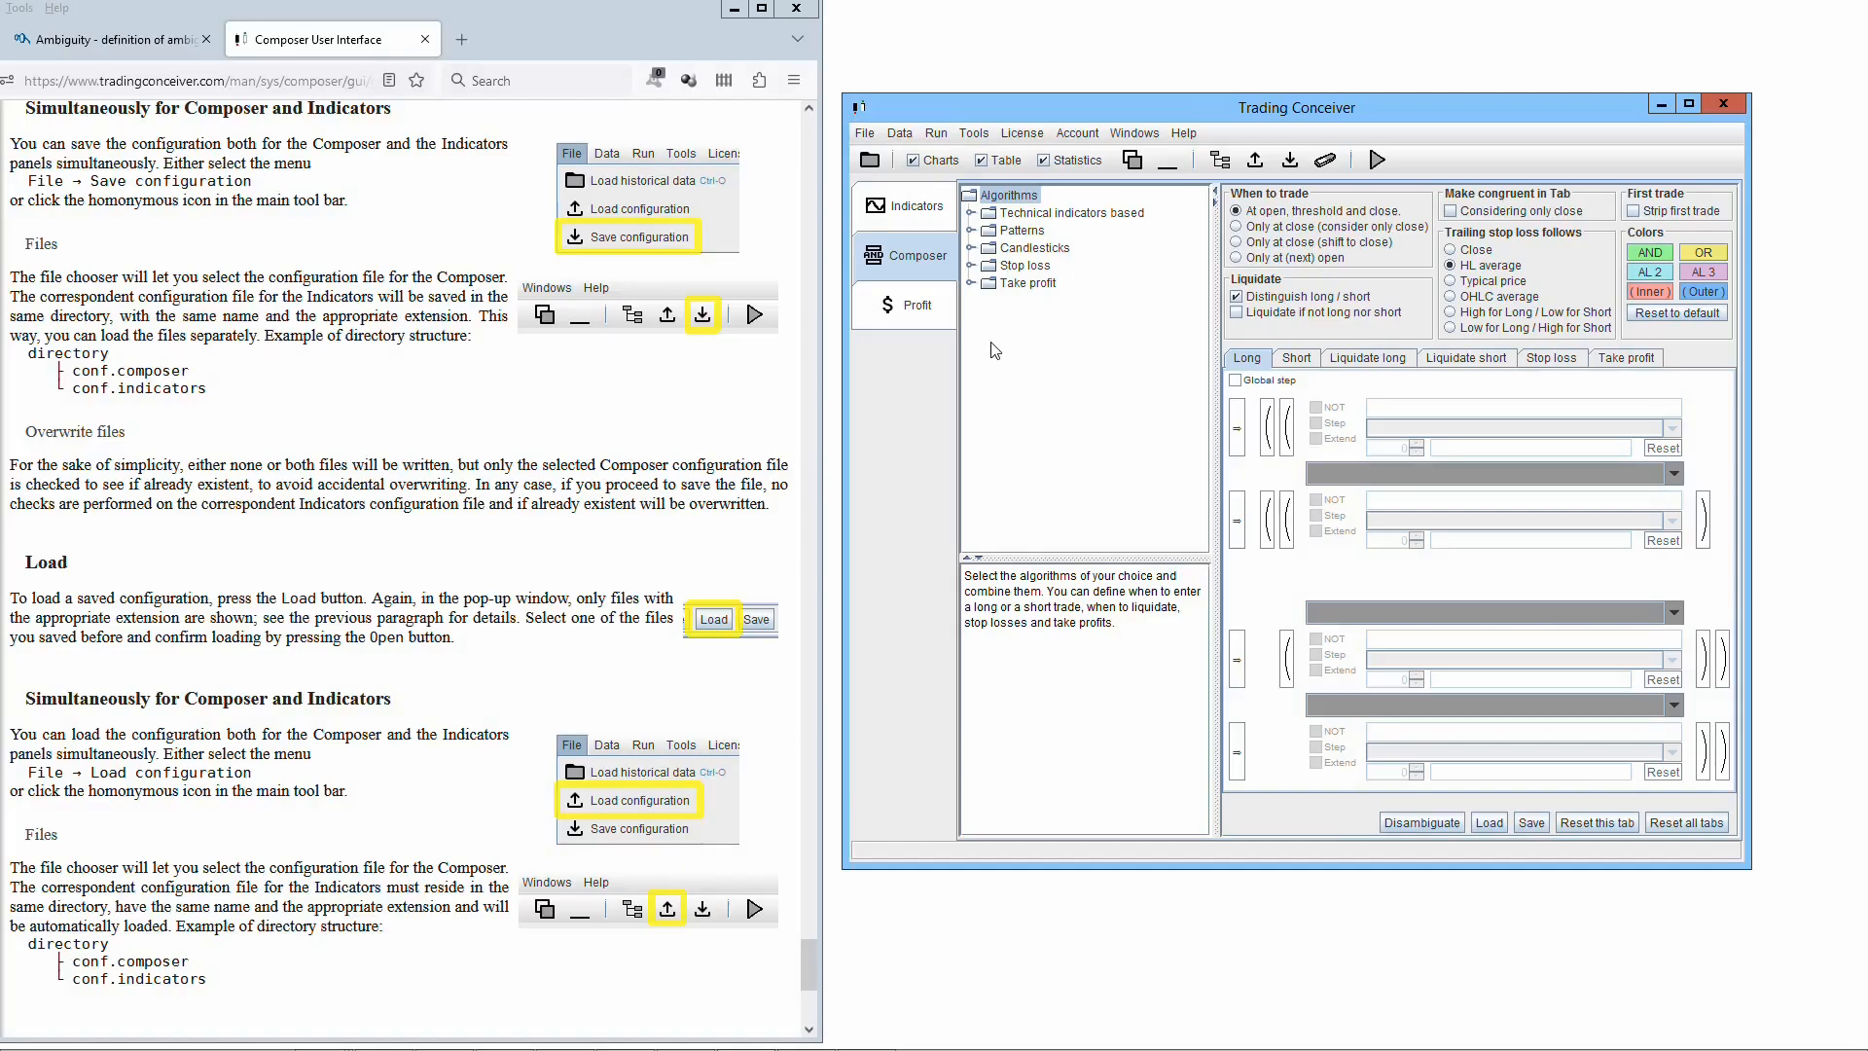
Load the Composer and Indicators configurations simultaneously by opening myConf.composer from the Conceiver folder.
left_click(865, 135)
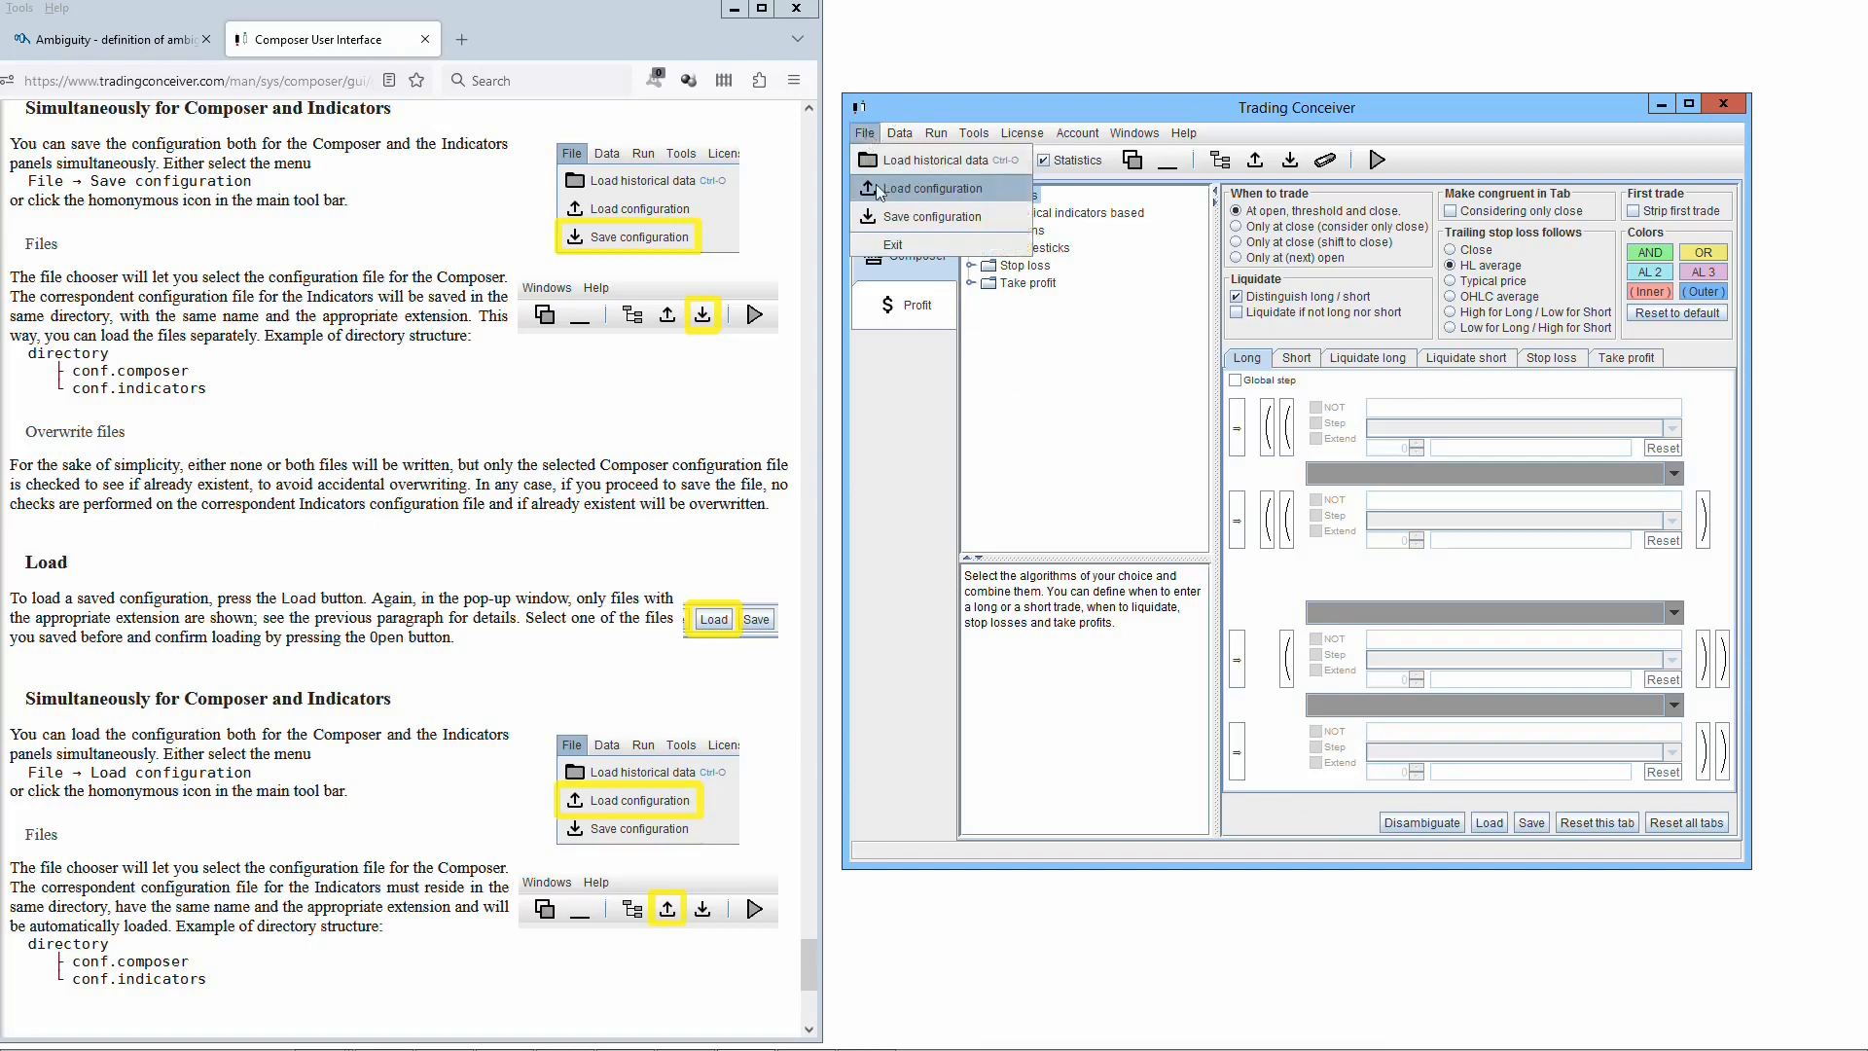
left_click(1180, 195)
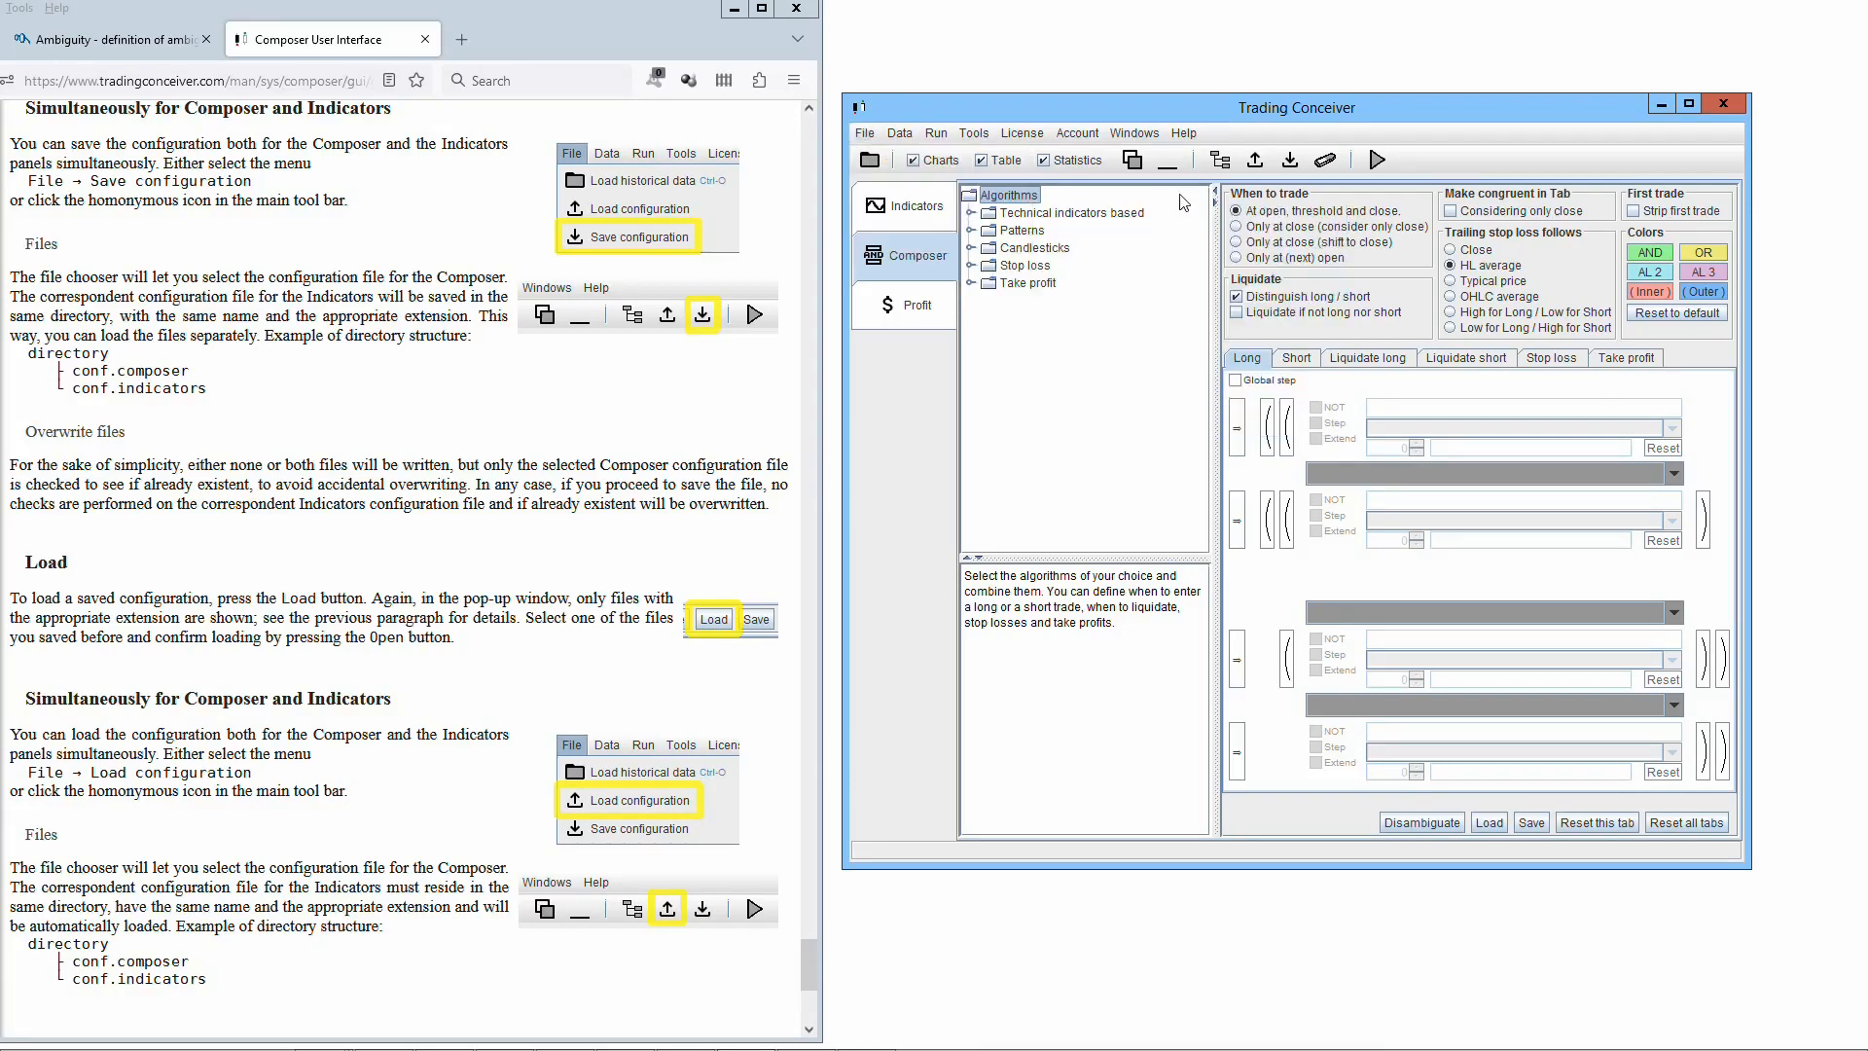
left_click(1255, 160)
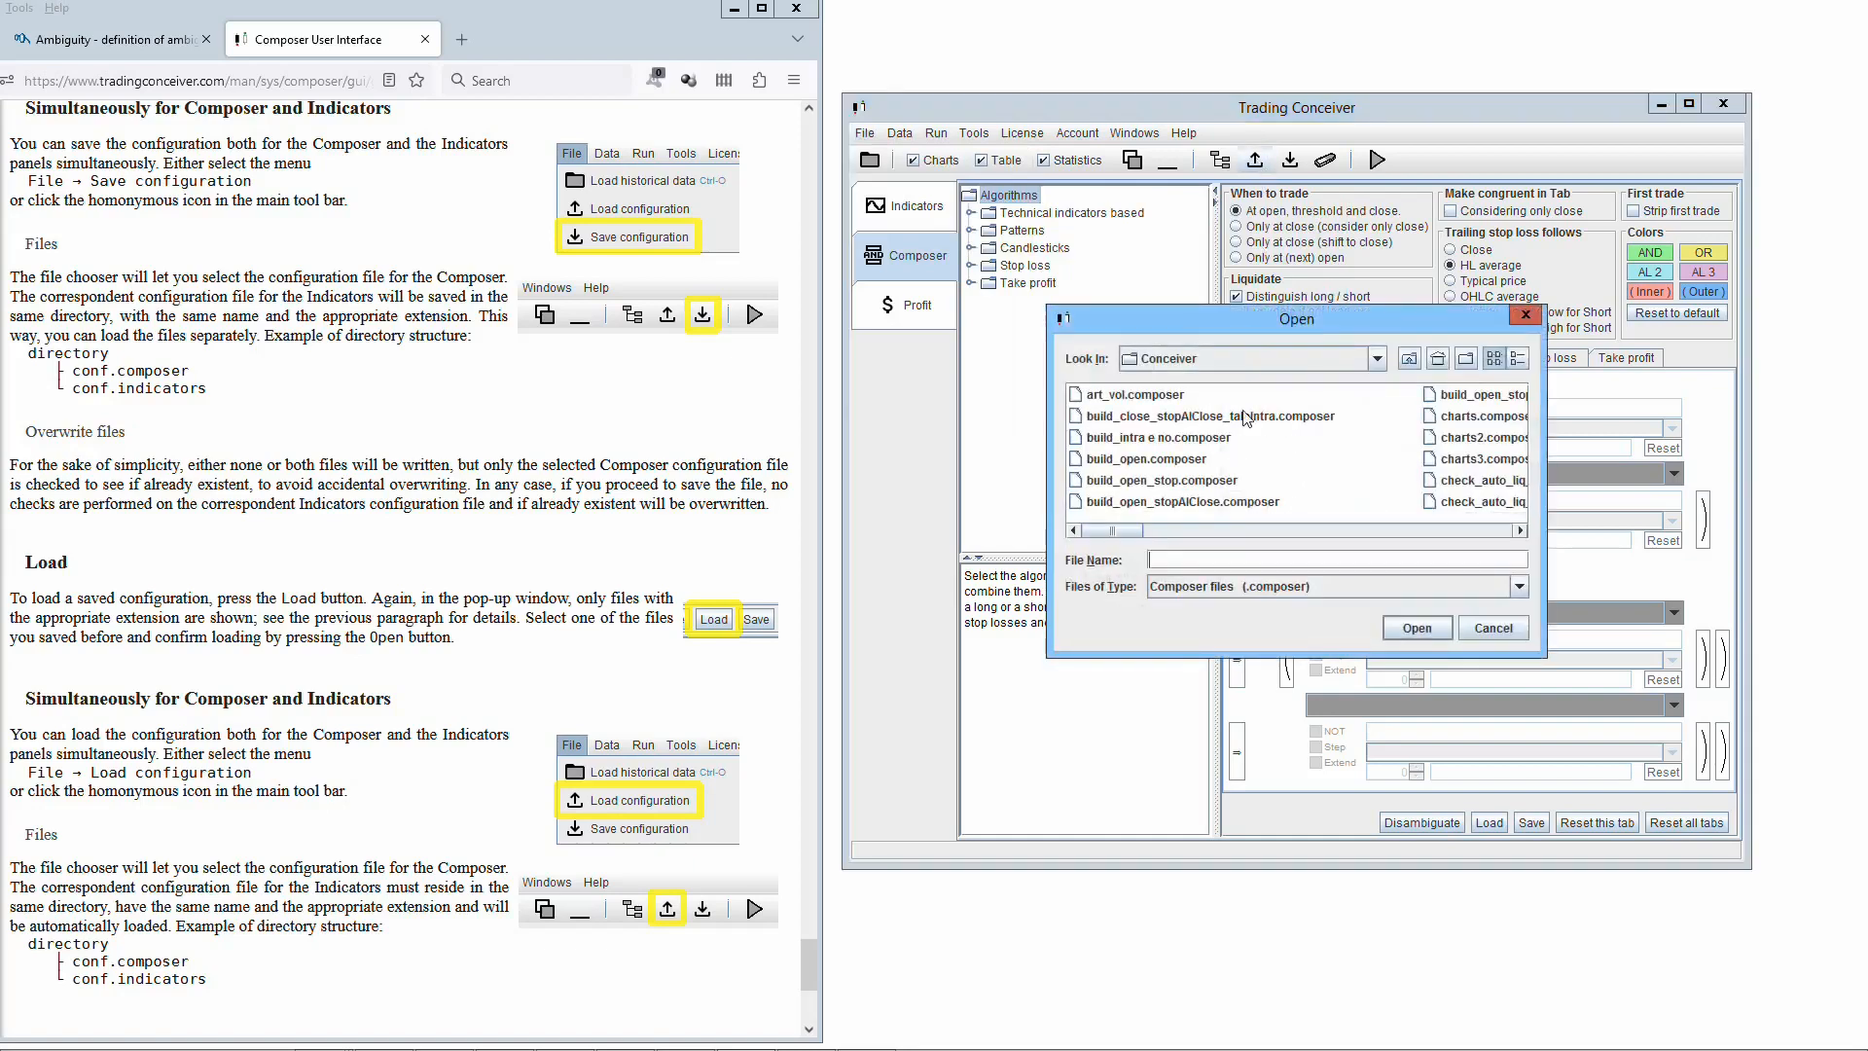
left_click_drag(1118, 533, 1327, 534)
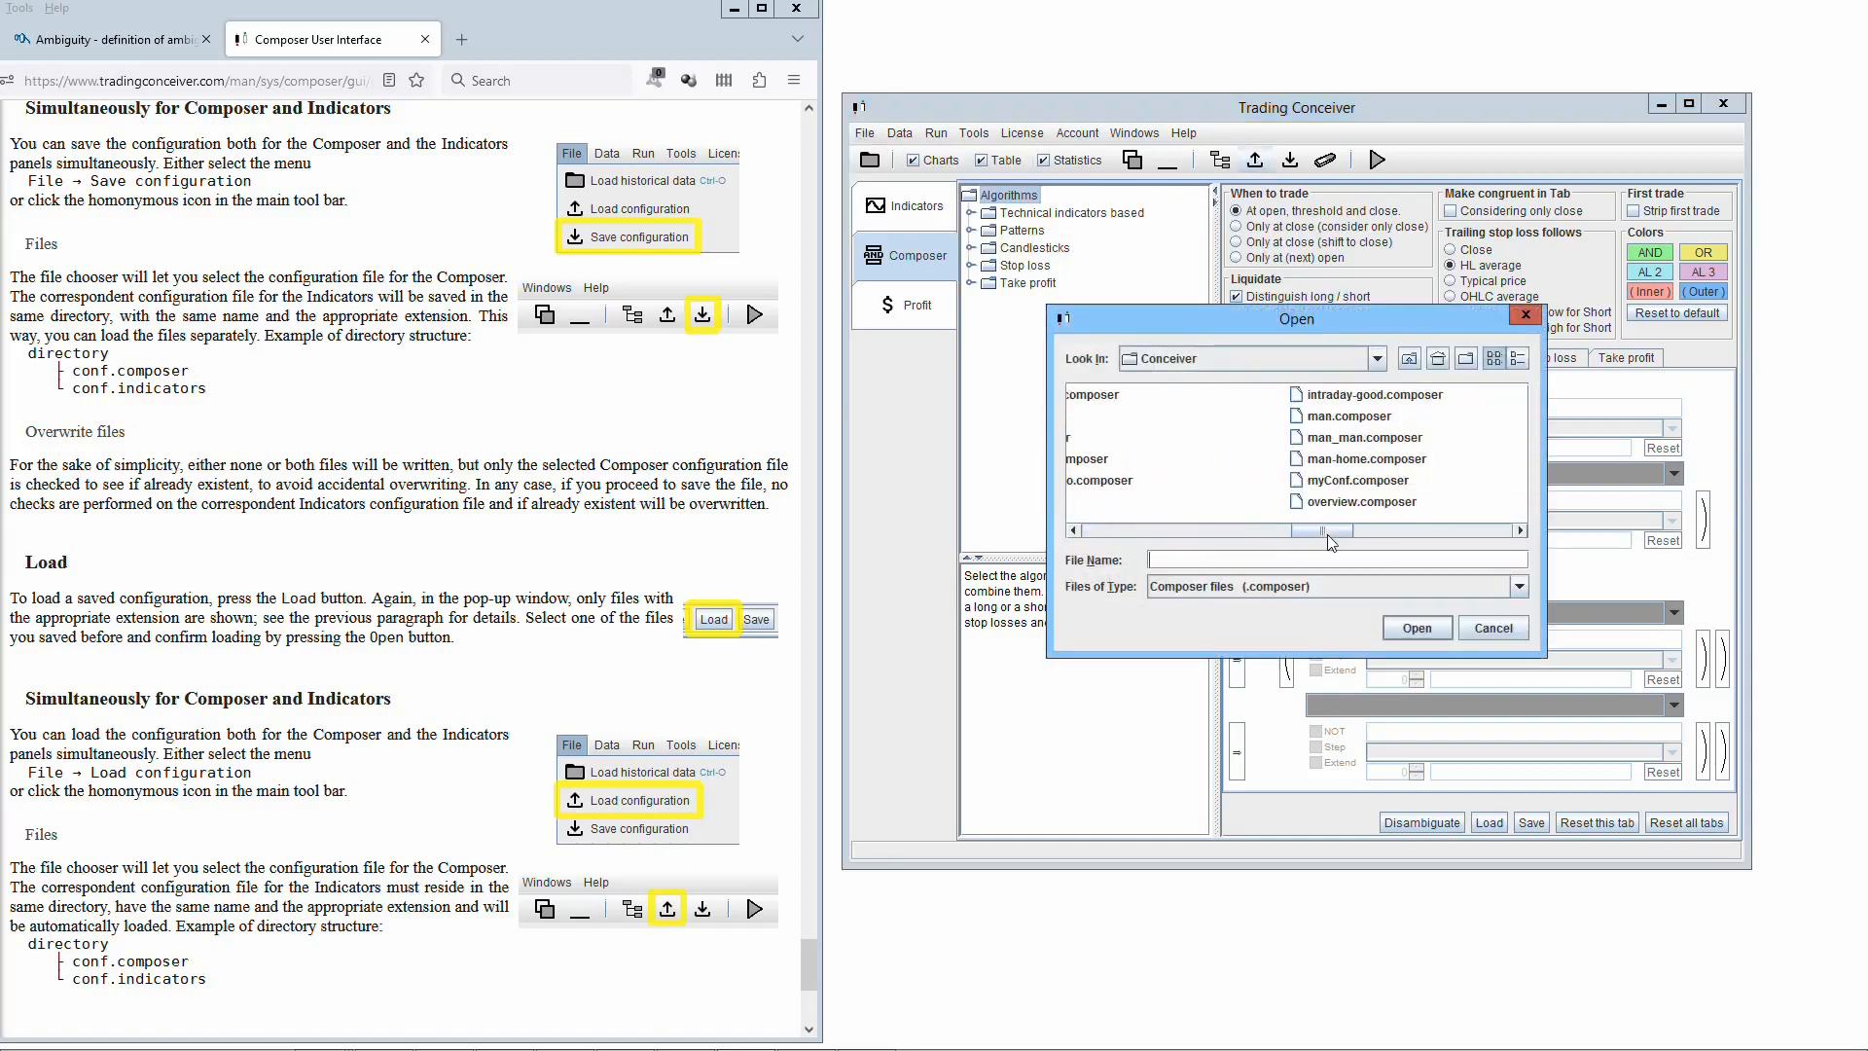
left_click(1339, 484)
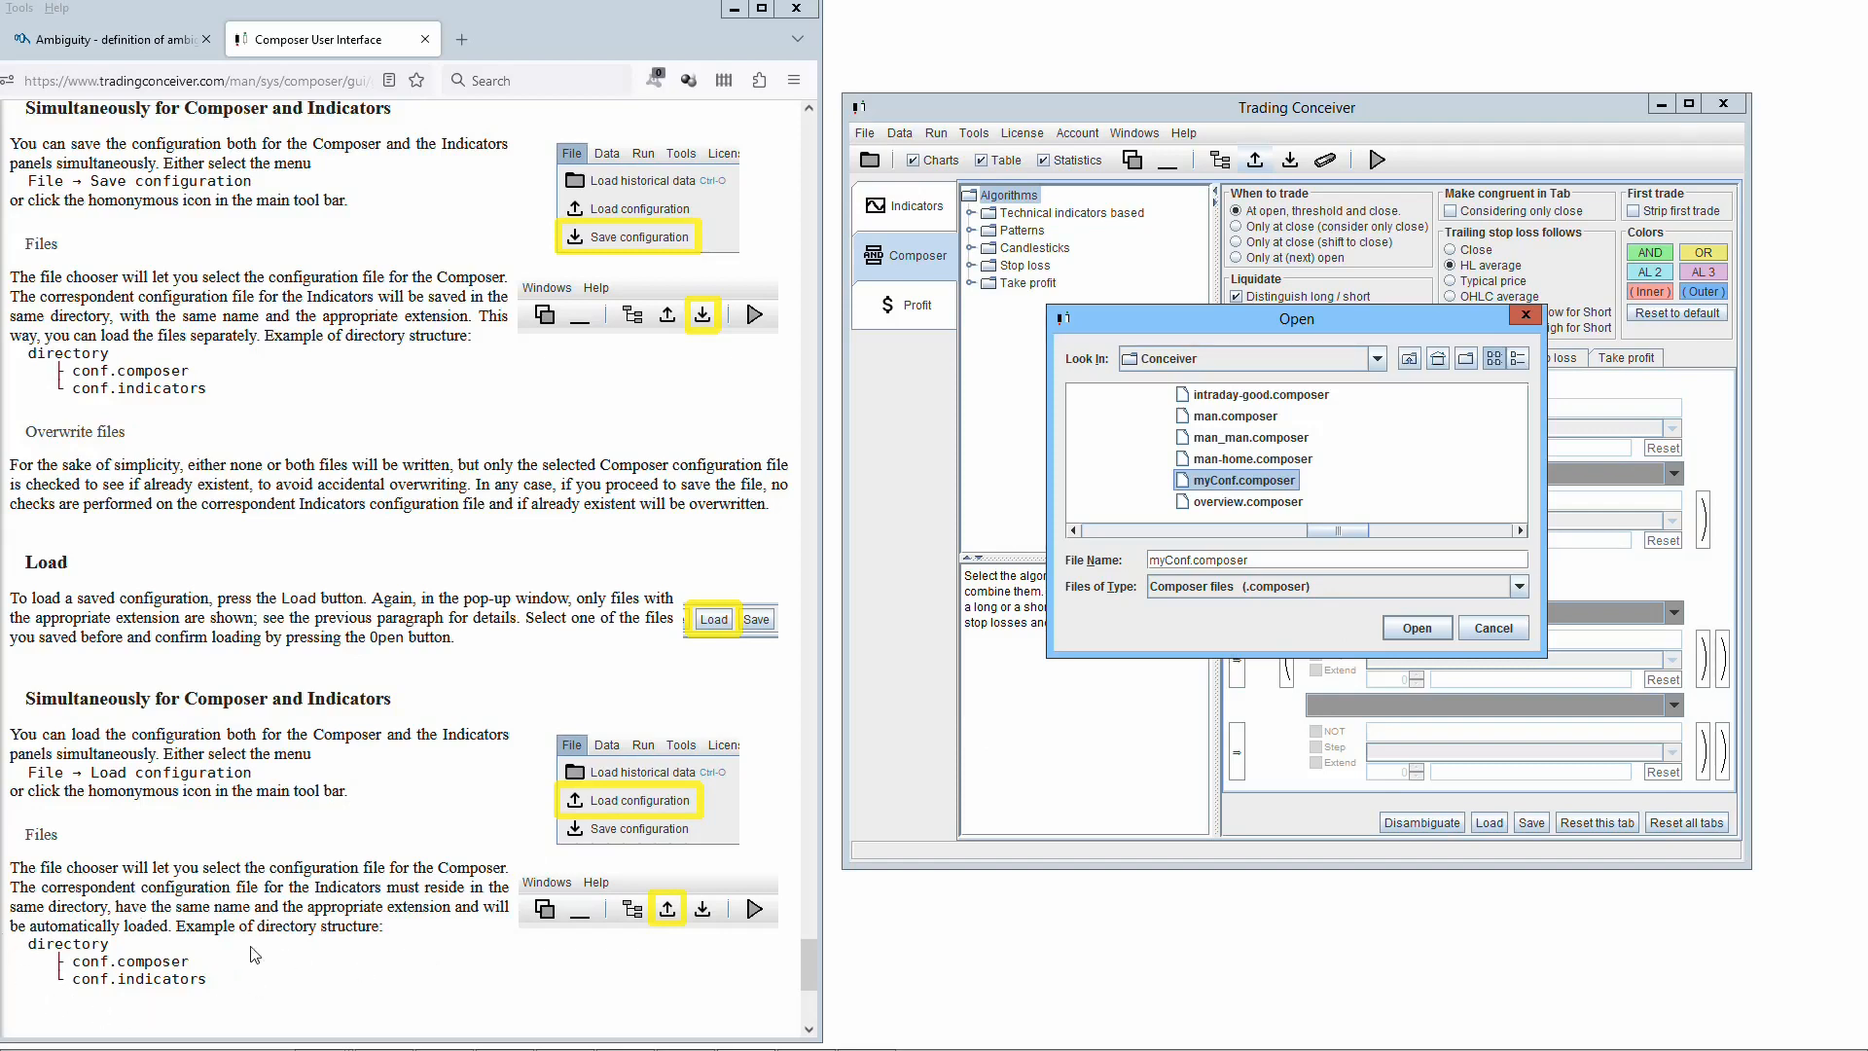
left_click(1423, 628)
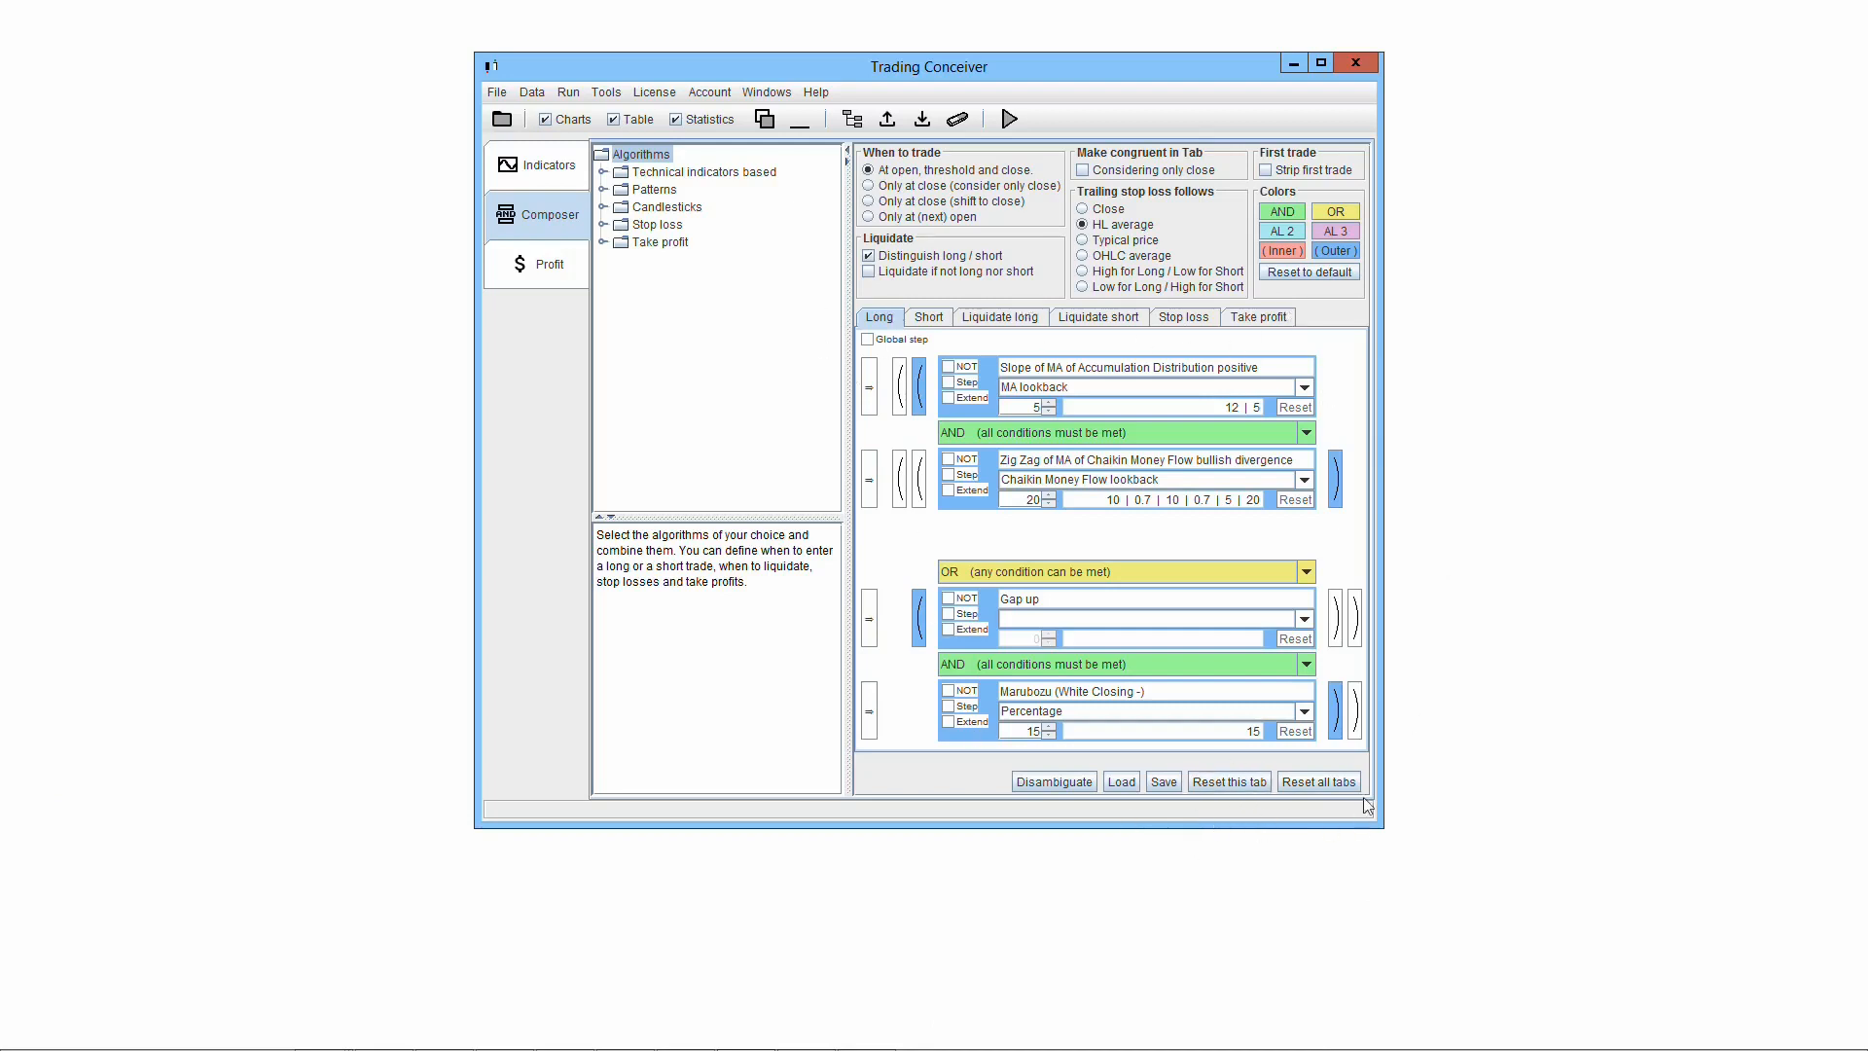
Reset all Composer tabs to clear their algorithm slots, and run the main window's eraser command.
left_click(1321, 783)
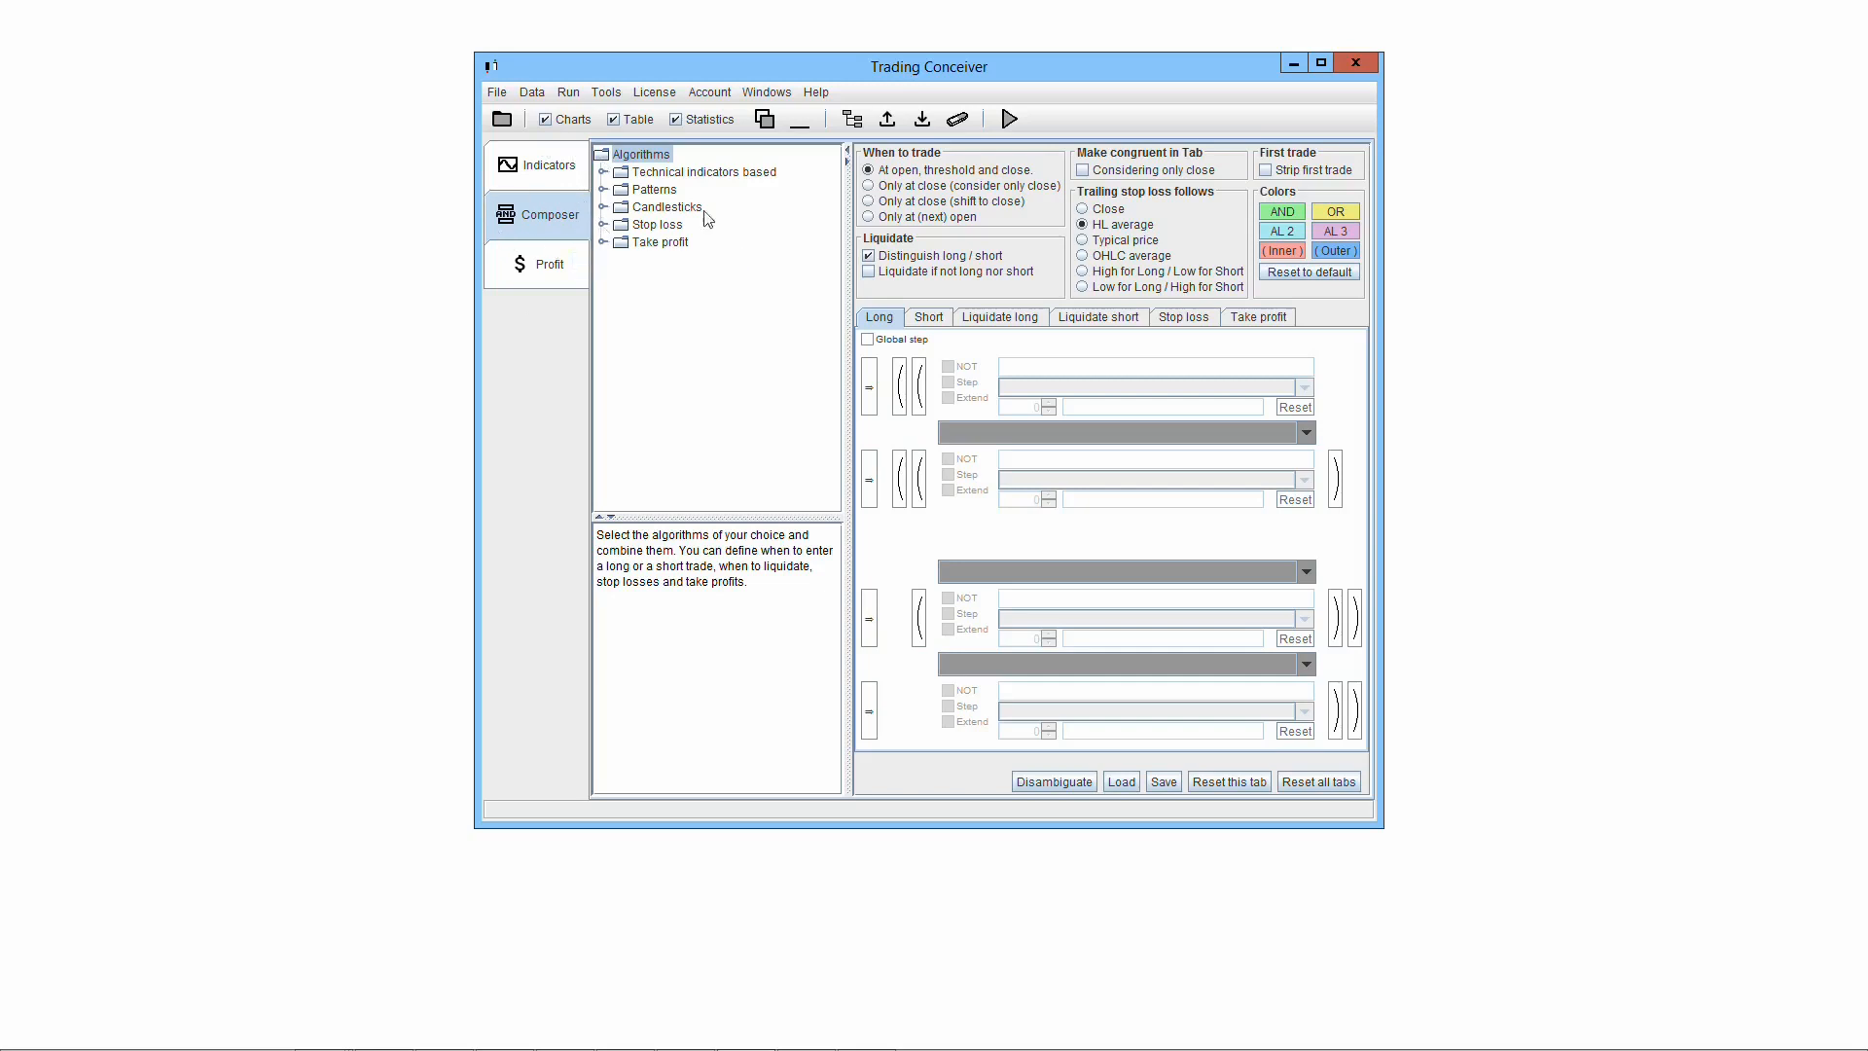
left_click(955, 120)
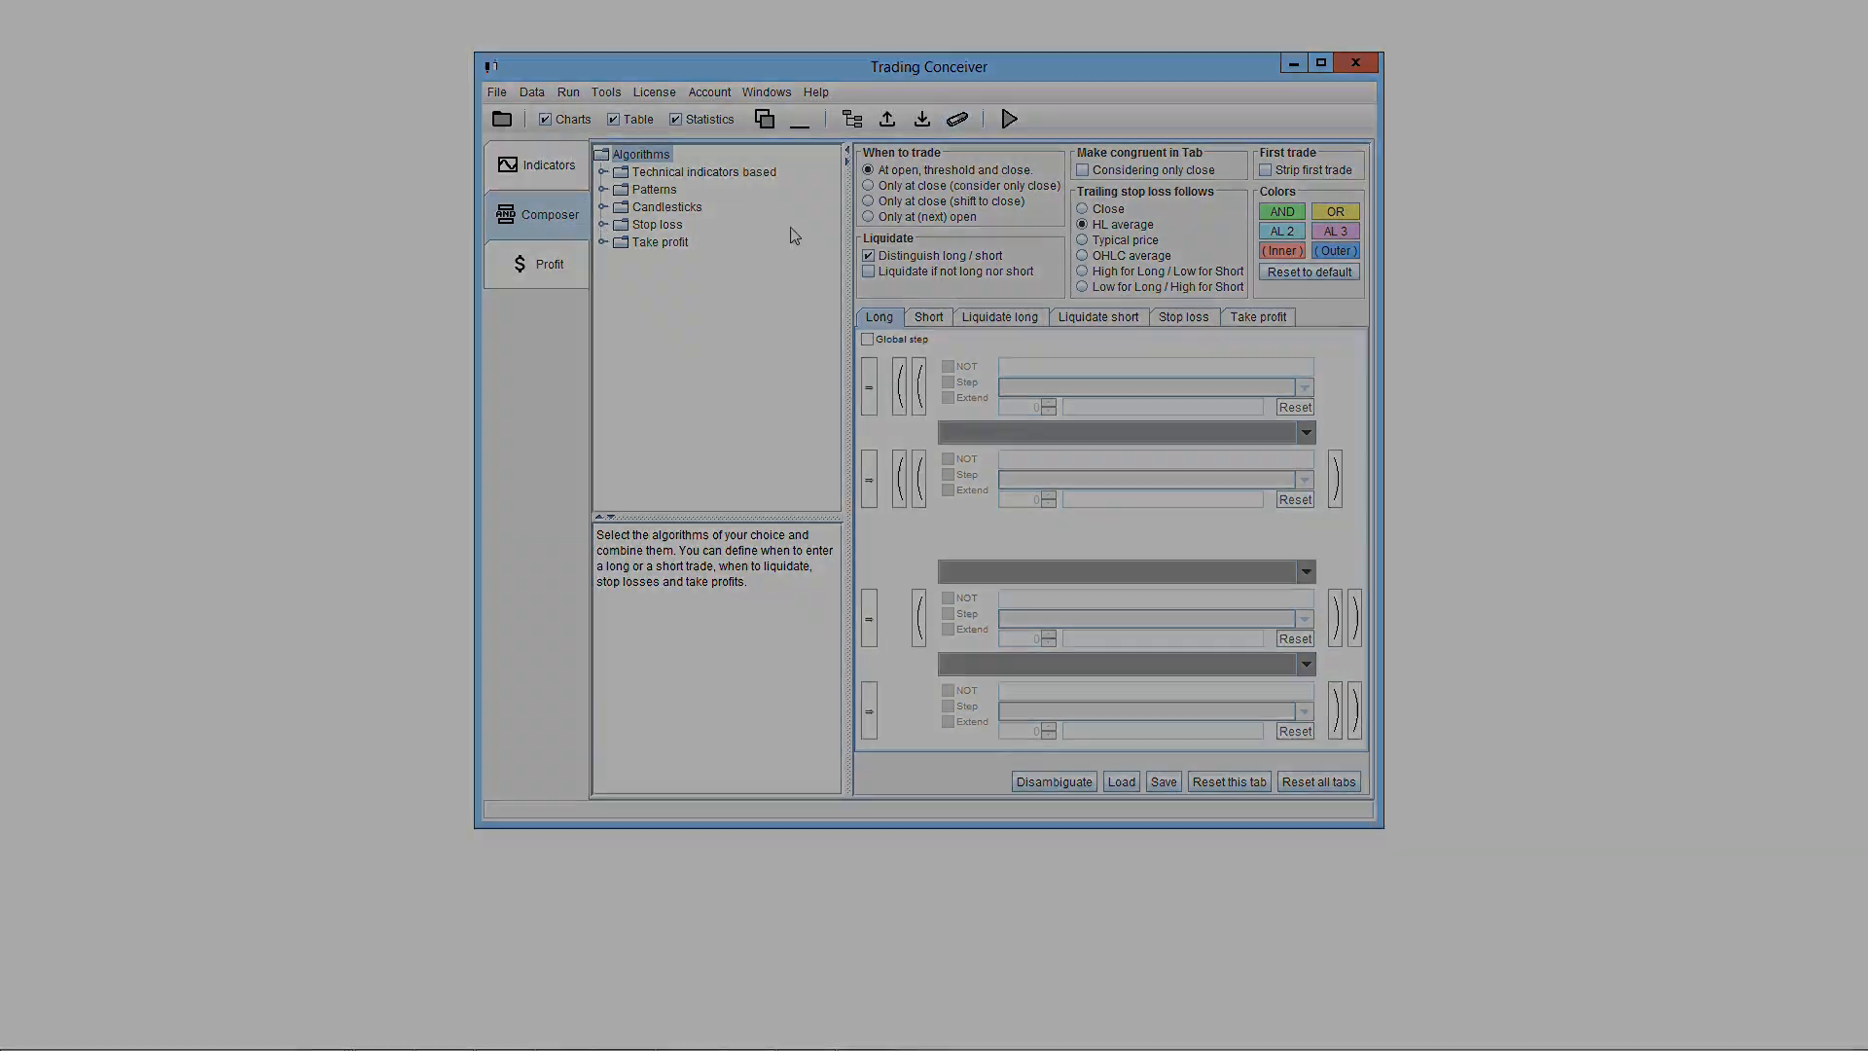